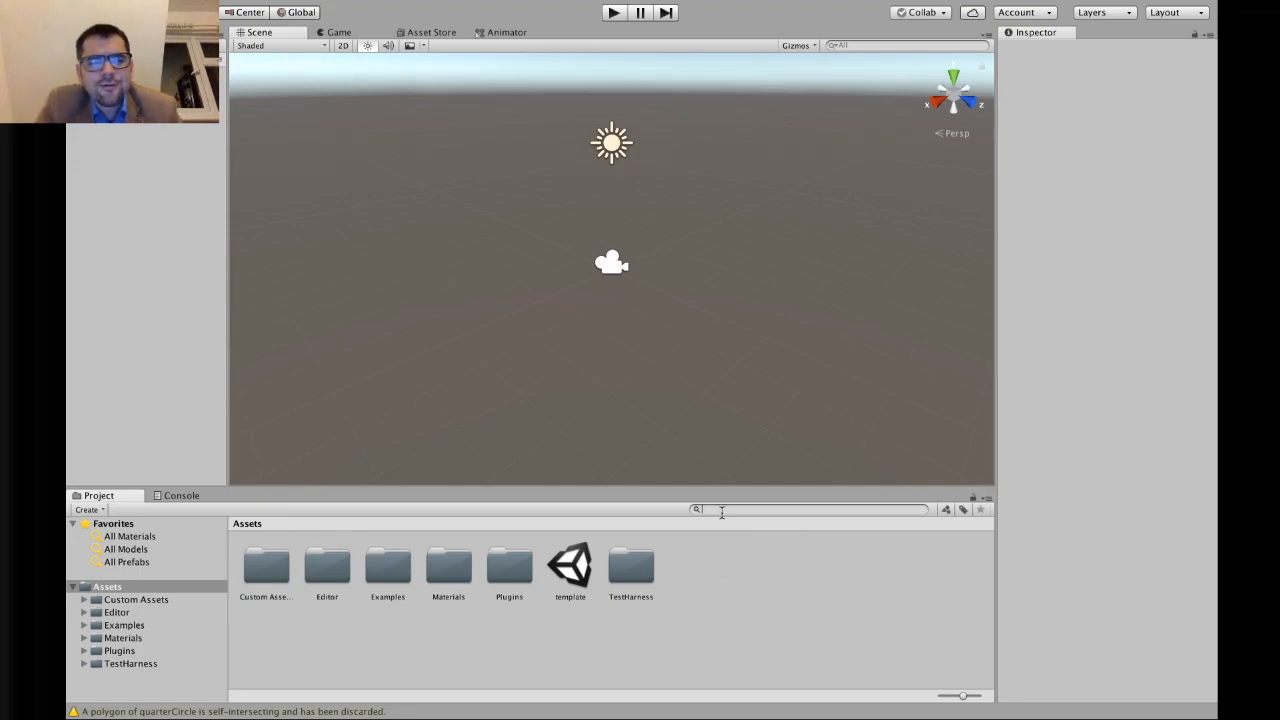
Search the project assets for "componen" and select the Component_PuzzleBackground model
type("componen")
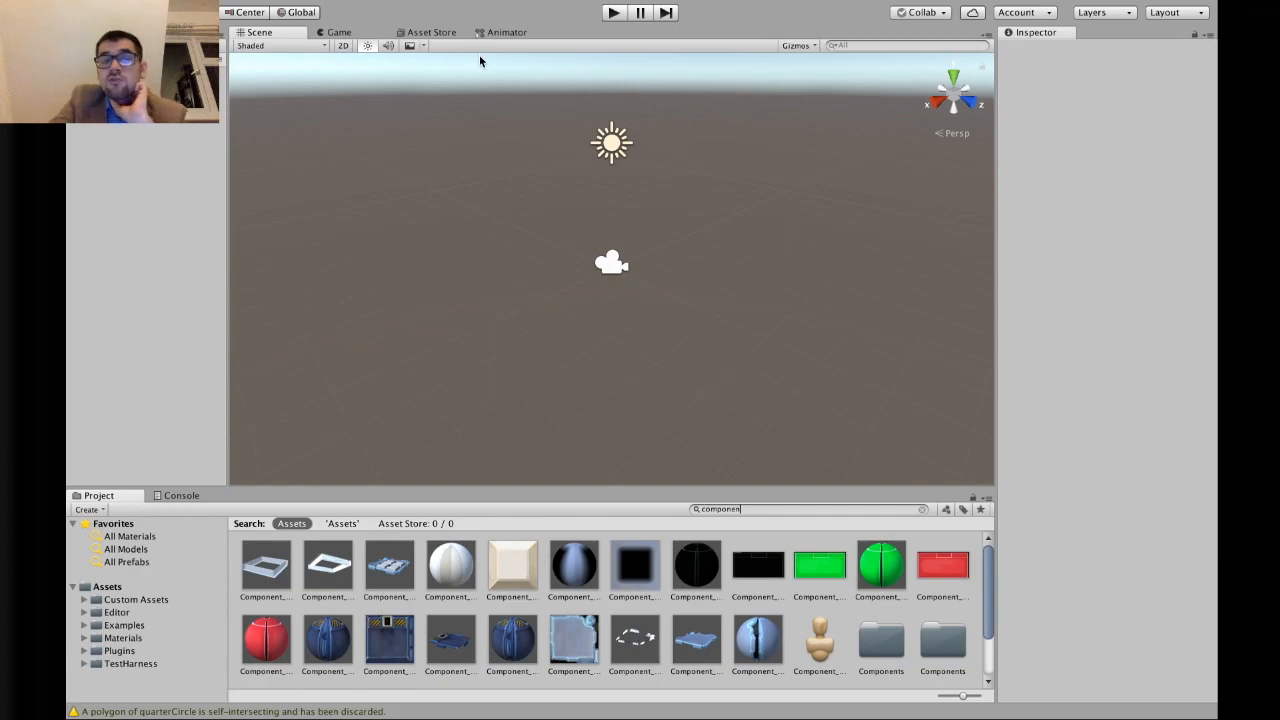
mouse_move(500, 5)
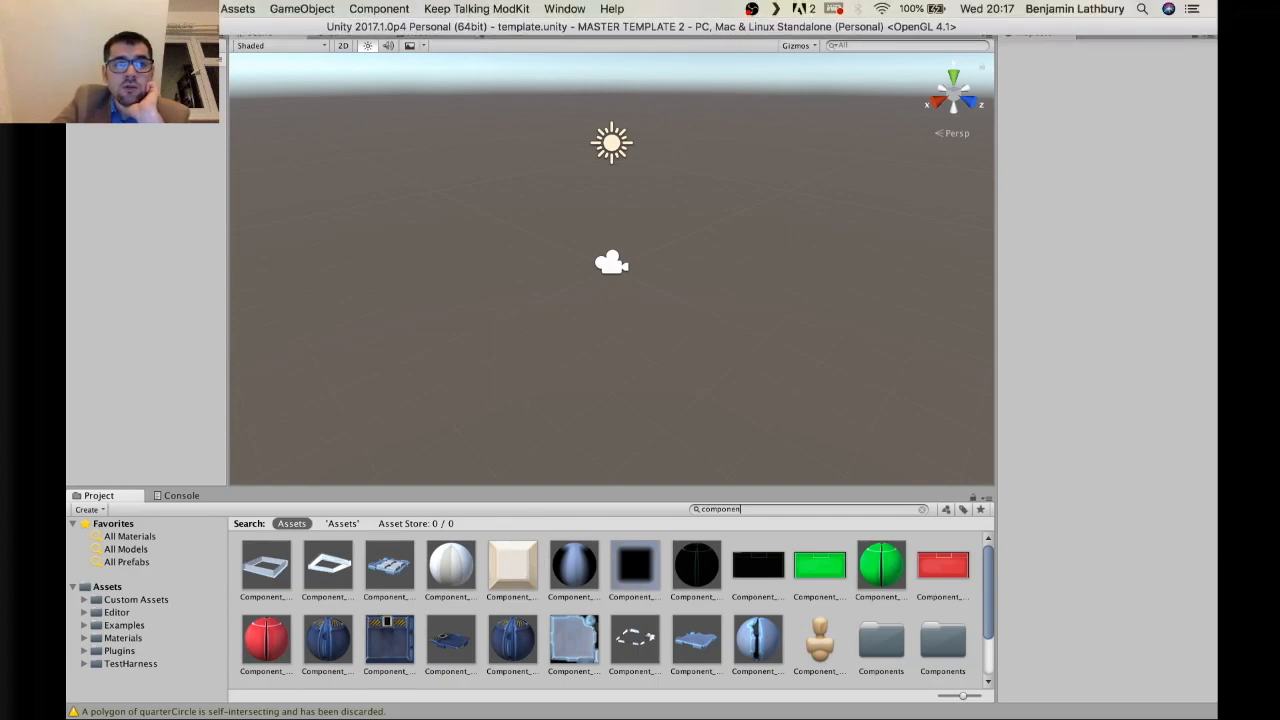
left_click(437, 7)
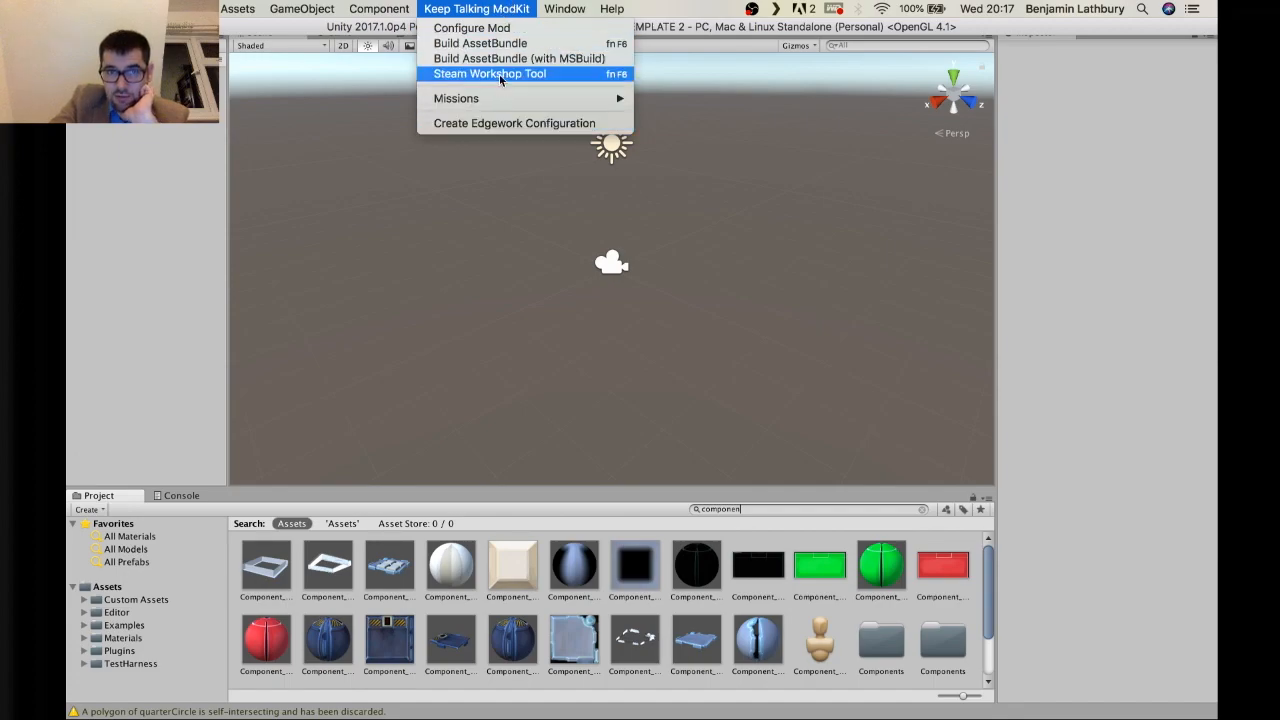
left_click(502, 8)
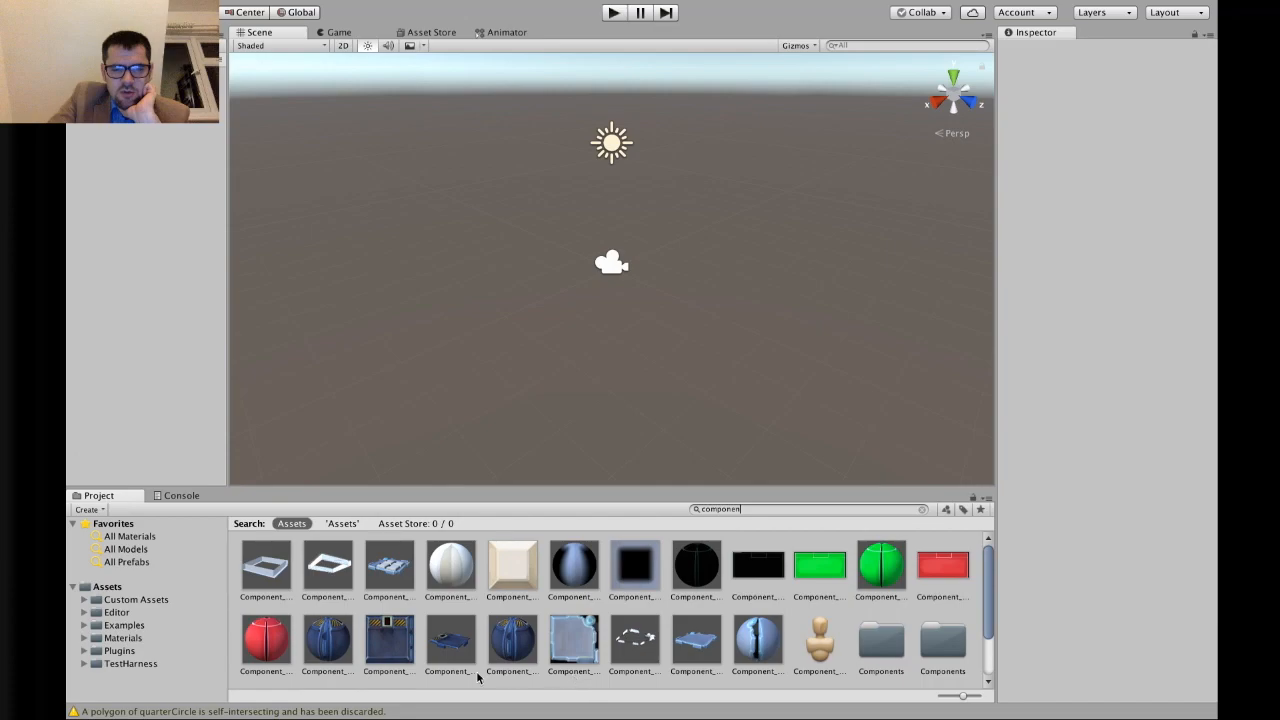
scroll(675, 632, "down", 2)
scroll(675, 632, "up", 2)
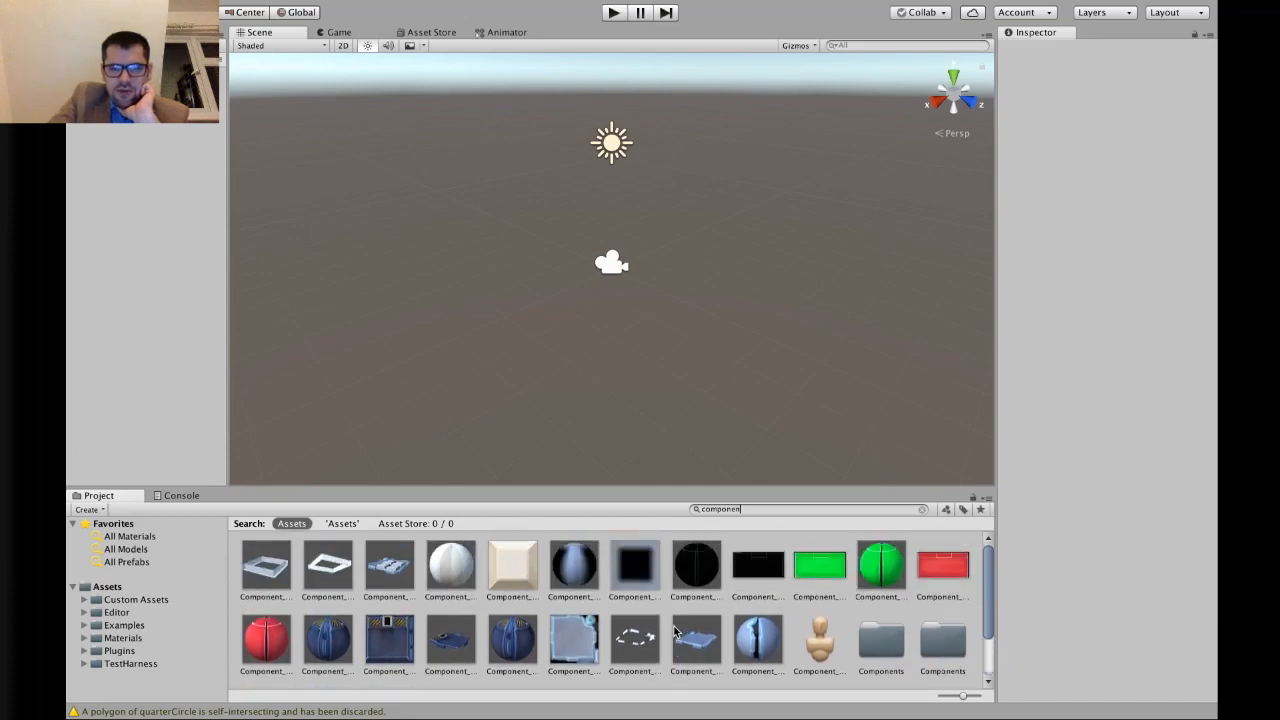
left_click(717, 646)
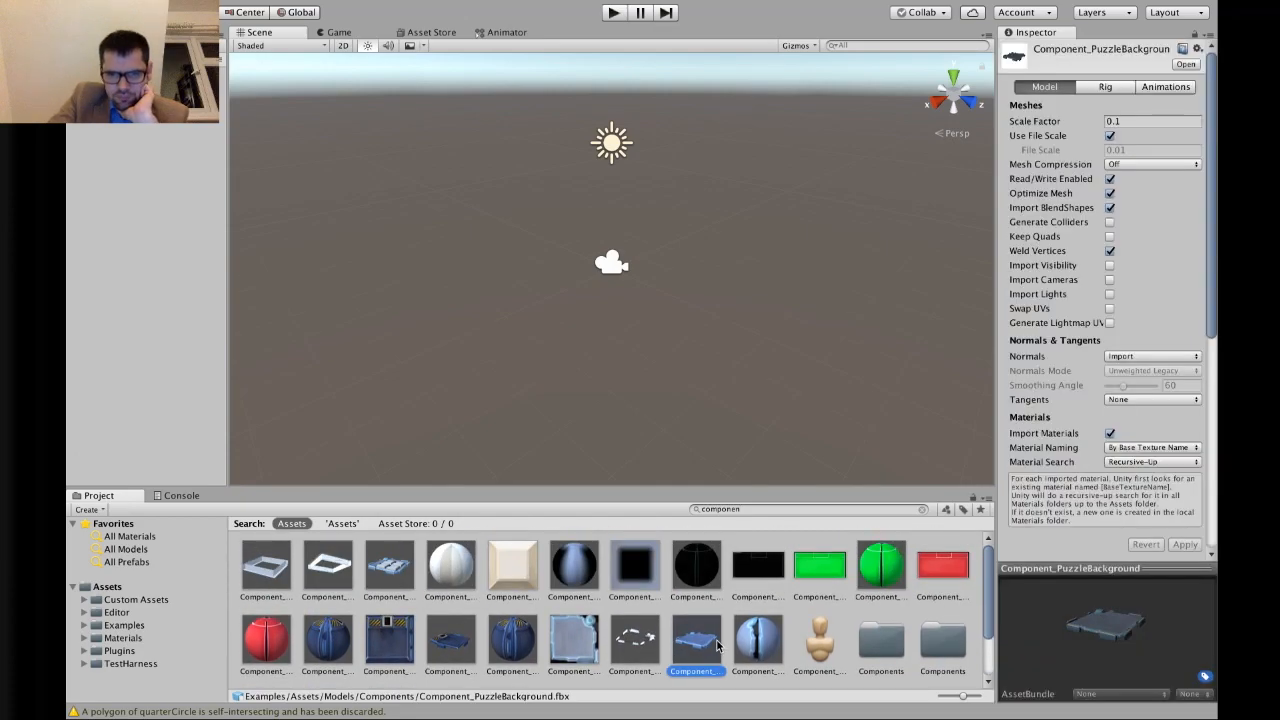
left_click(582, 656)
left_click(516, 655)
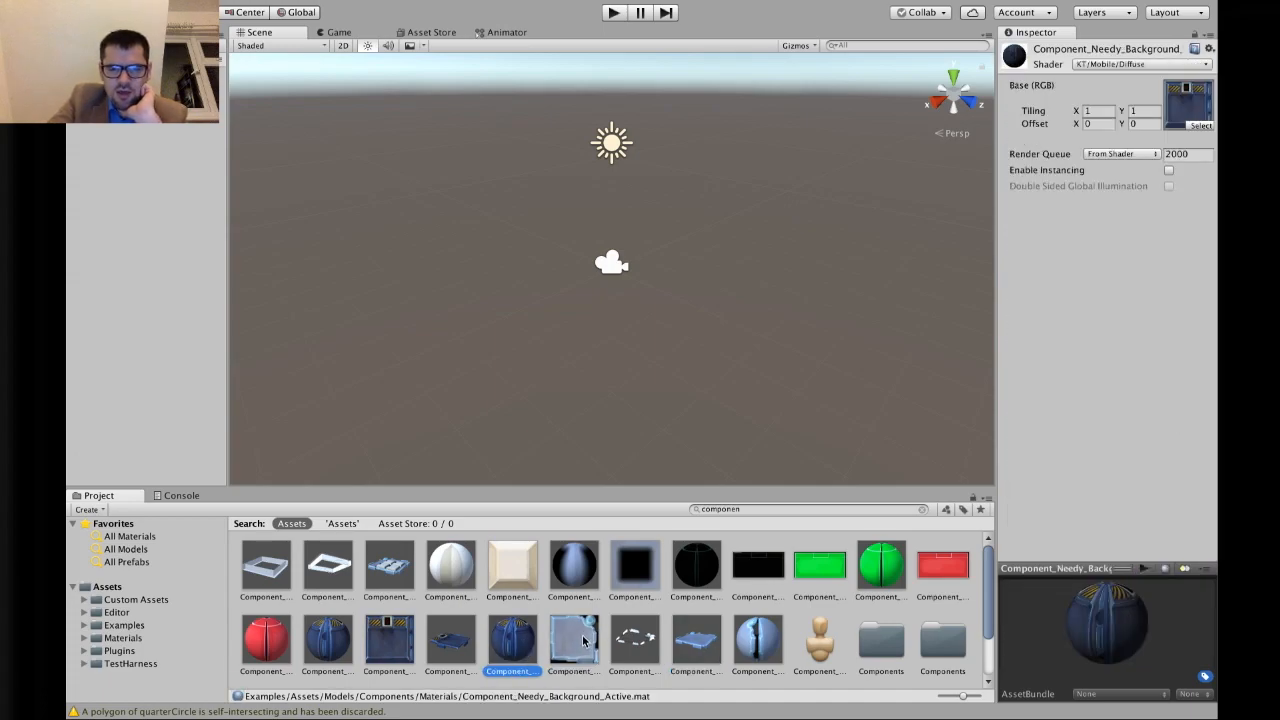
left_click(654, 643)
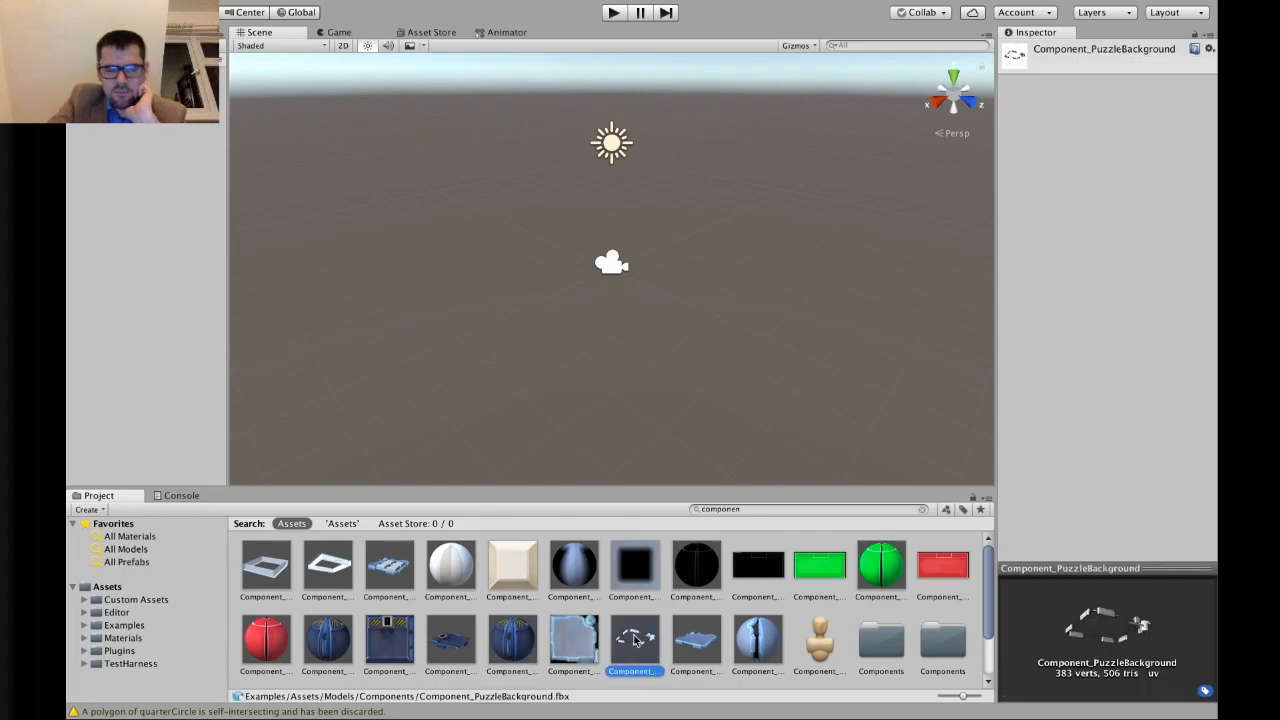
left_click(690, 643)
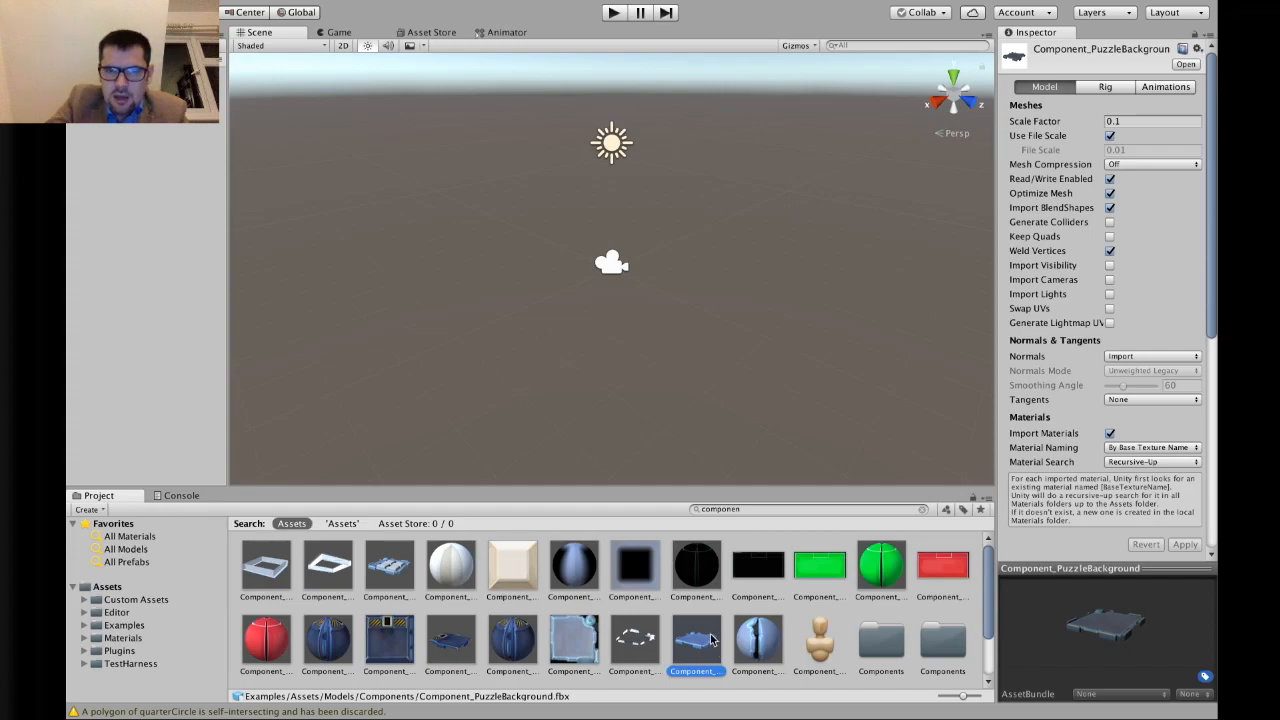
Place the Component_PuzzleBackground model in the scene and reset its transform
left_click_drag(680, 590, 600, 297)
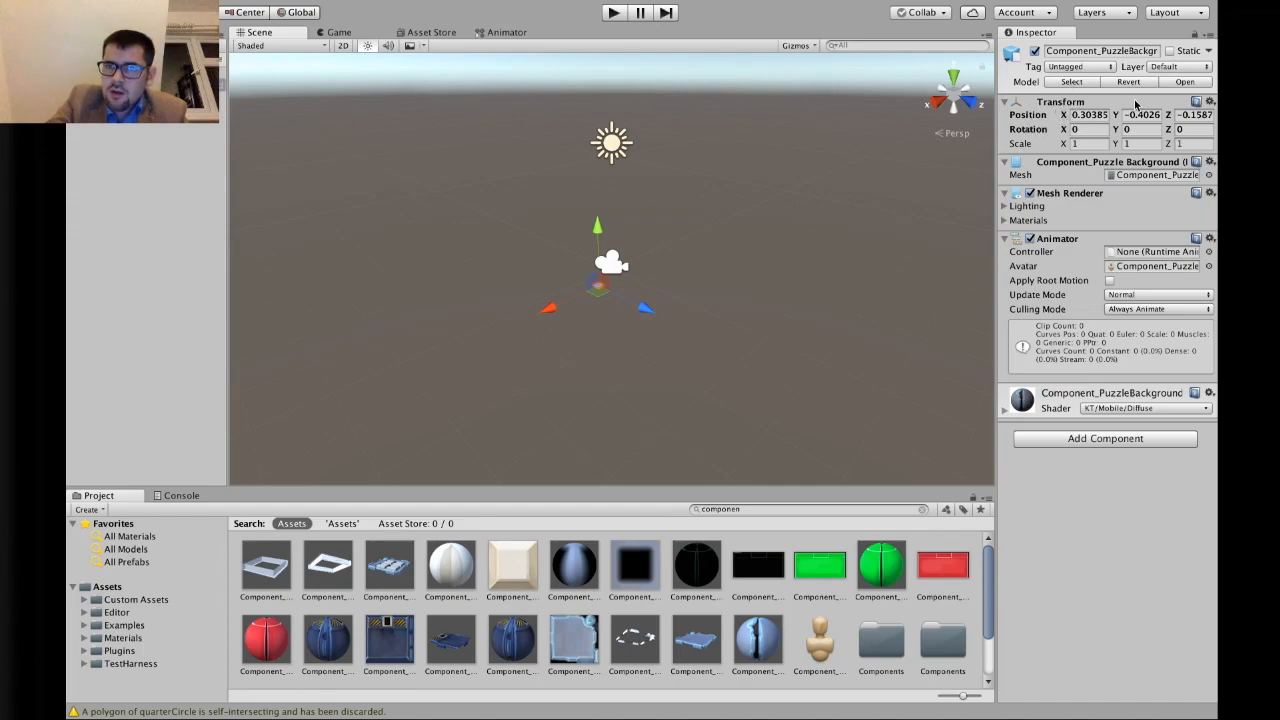
left_click(1210, 102)
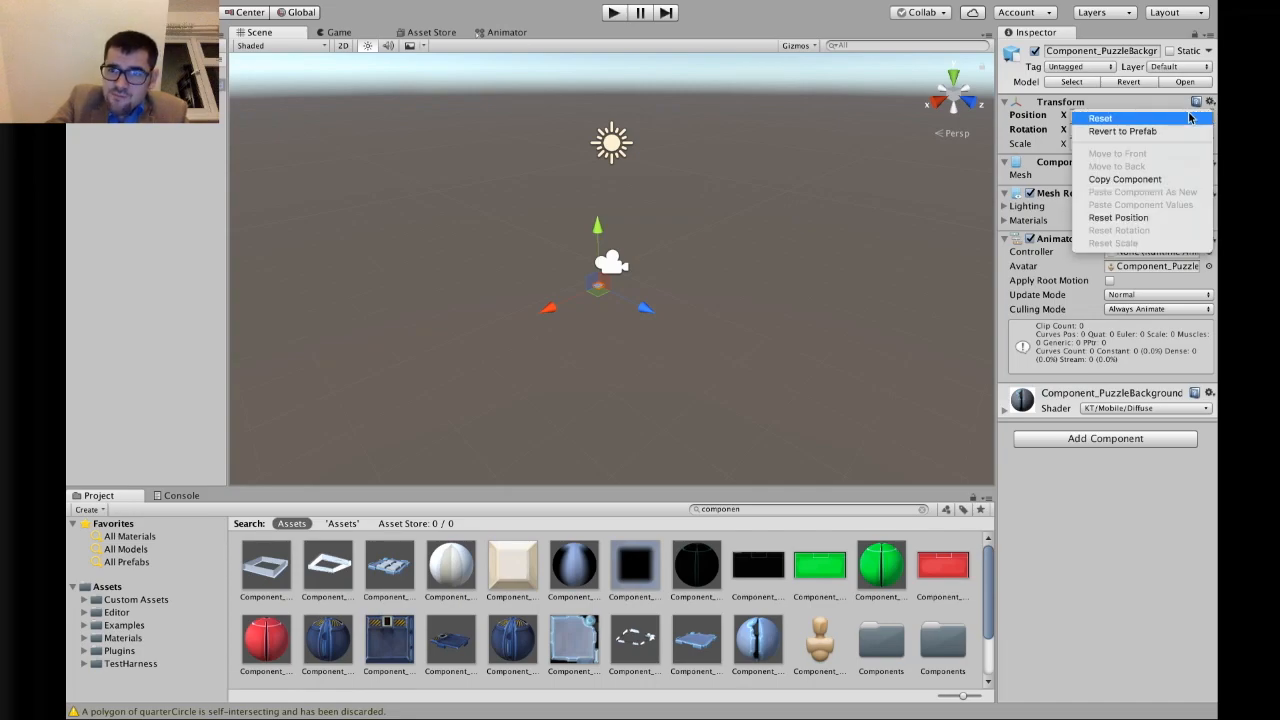
left_click(1190, 118)
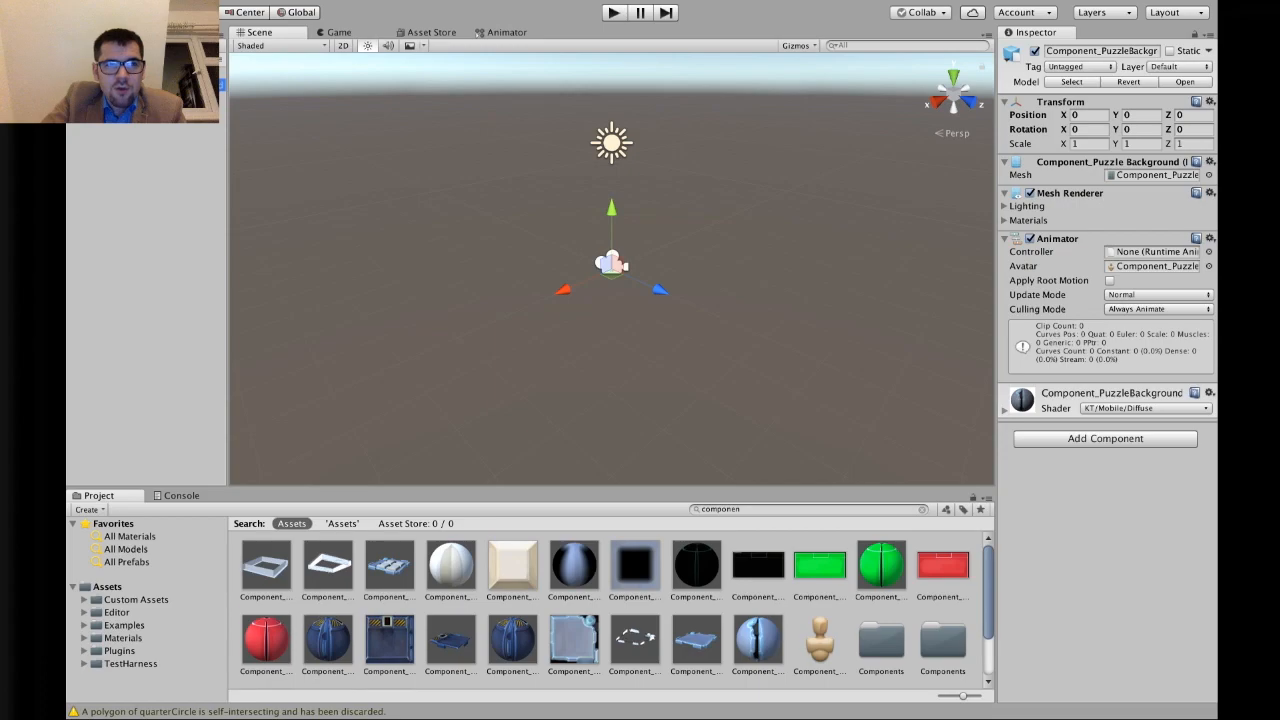
left_click(150, 152)
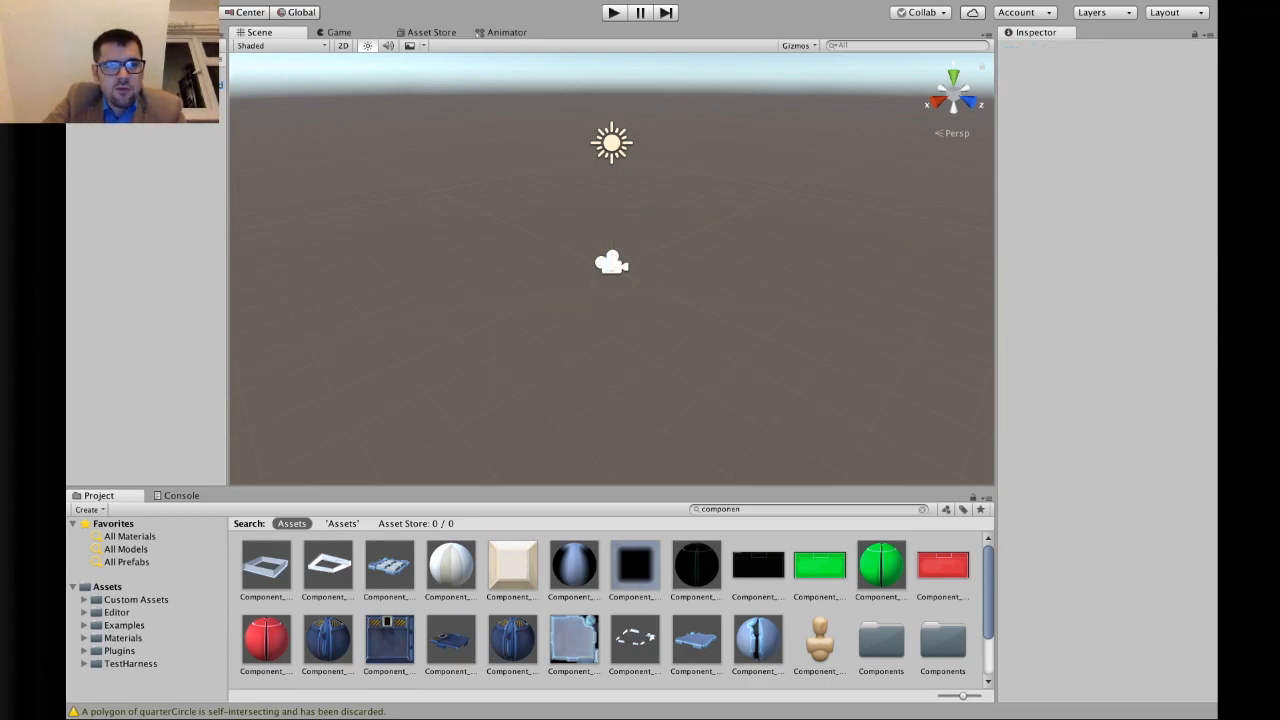
left_click(150, 85)
left_click_drag(150, 85, 150, 101)
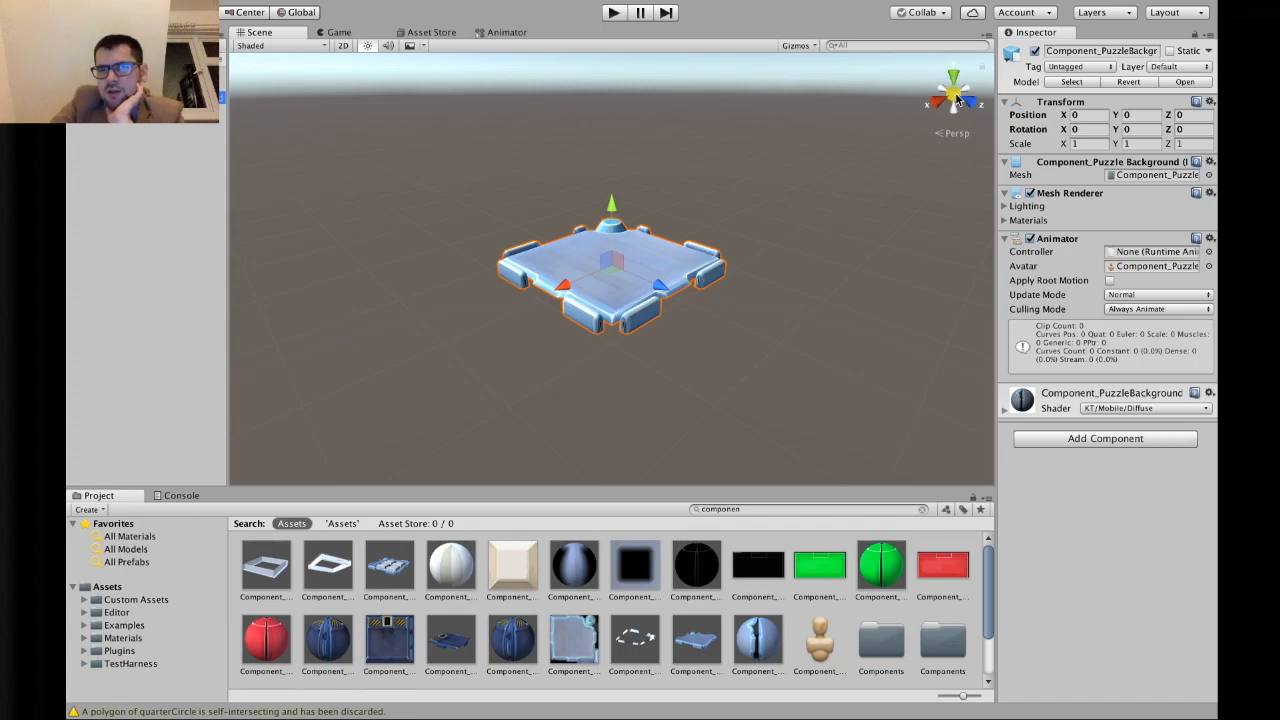
Look at the puzzle background from the top and set its Y rotation to 180
left_click(957, 97)
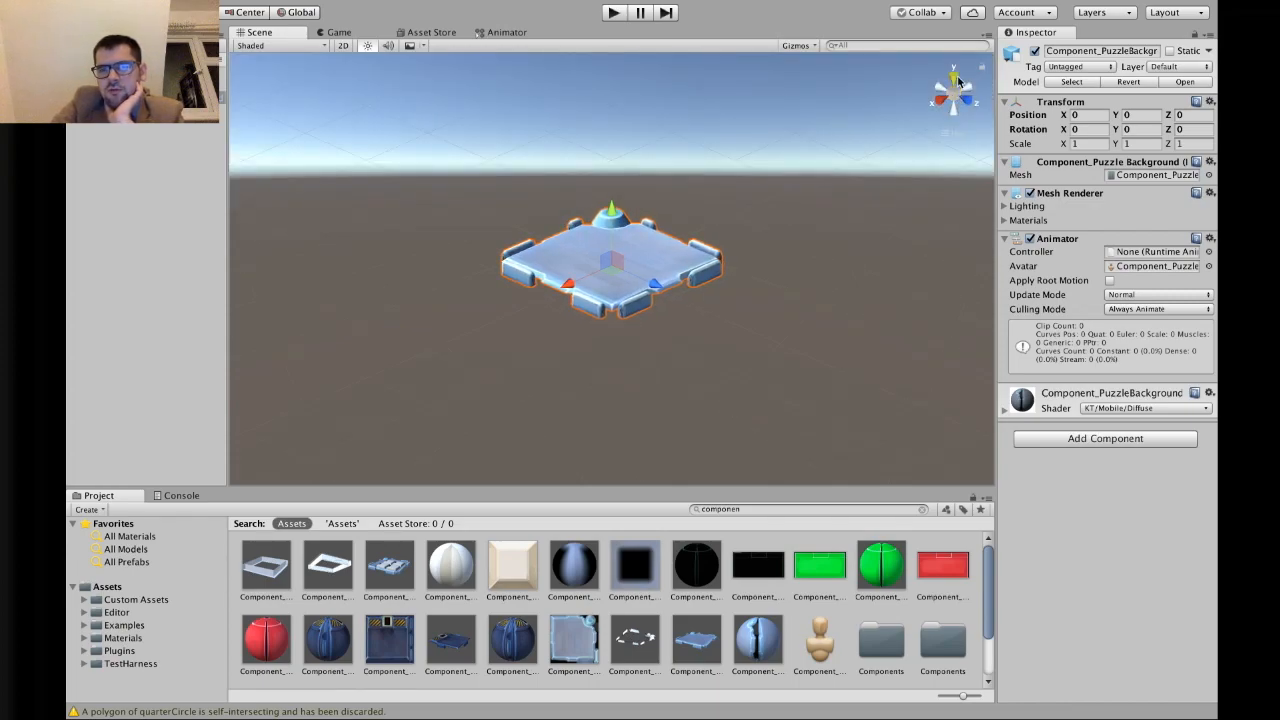
left_click(956, 79)
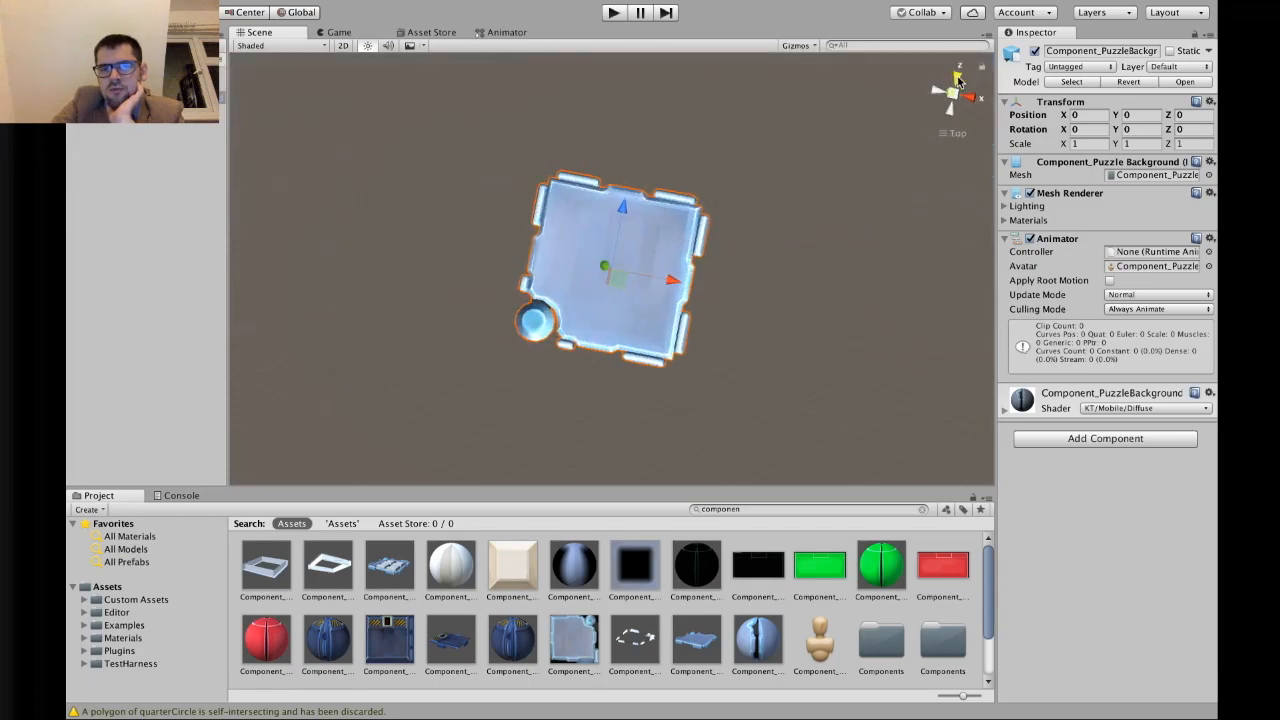
scroll(876, 317, "up", 4)
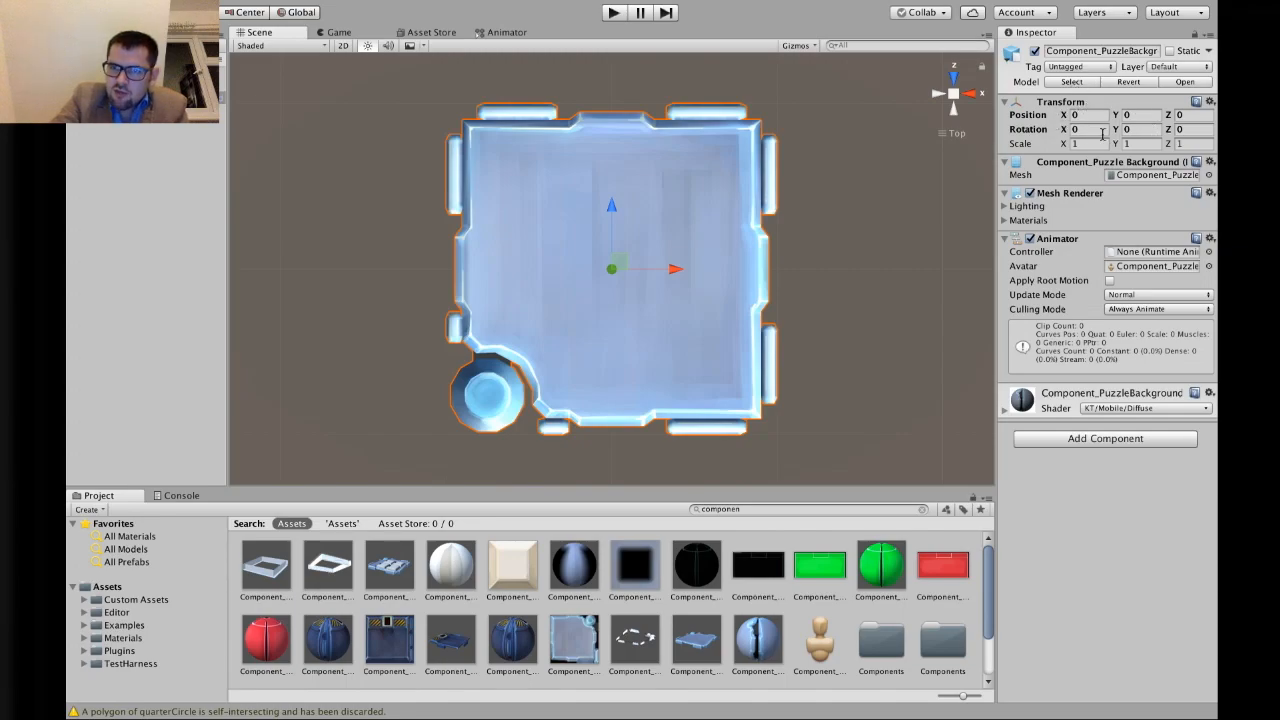
left_click(1140, 128)
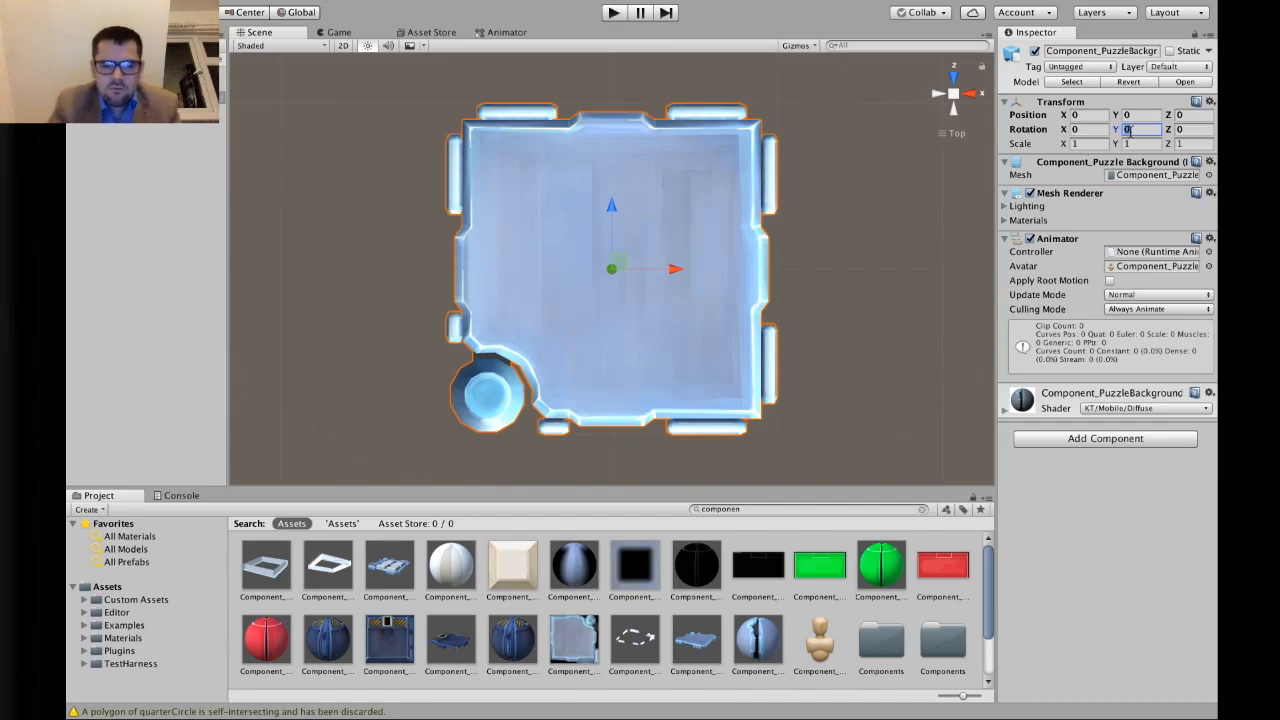
type("180")
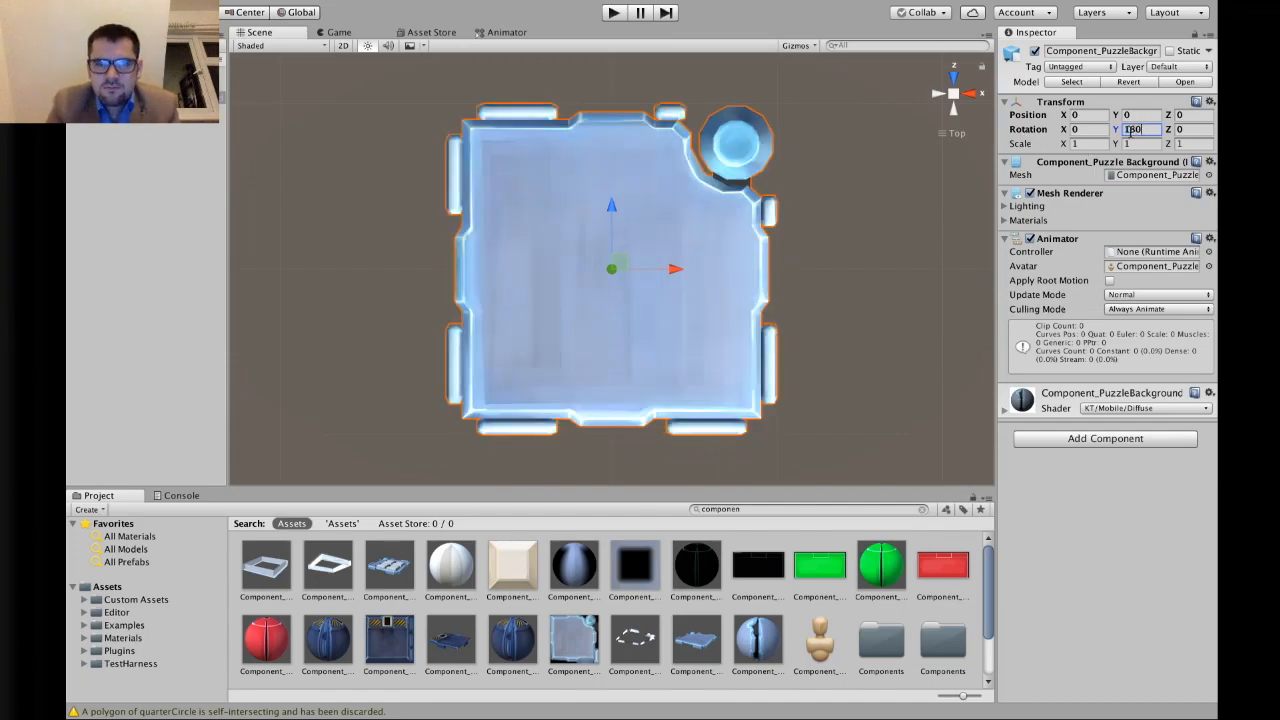
Try an X rotation of 45 on the puzzle background and set it back to 0
left_click(1075, 129)
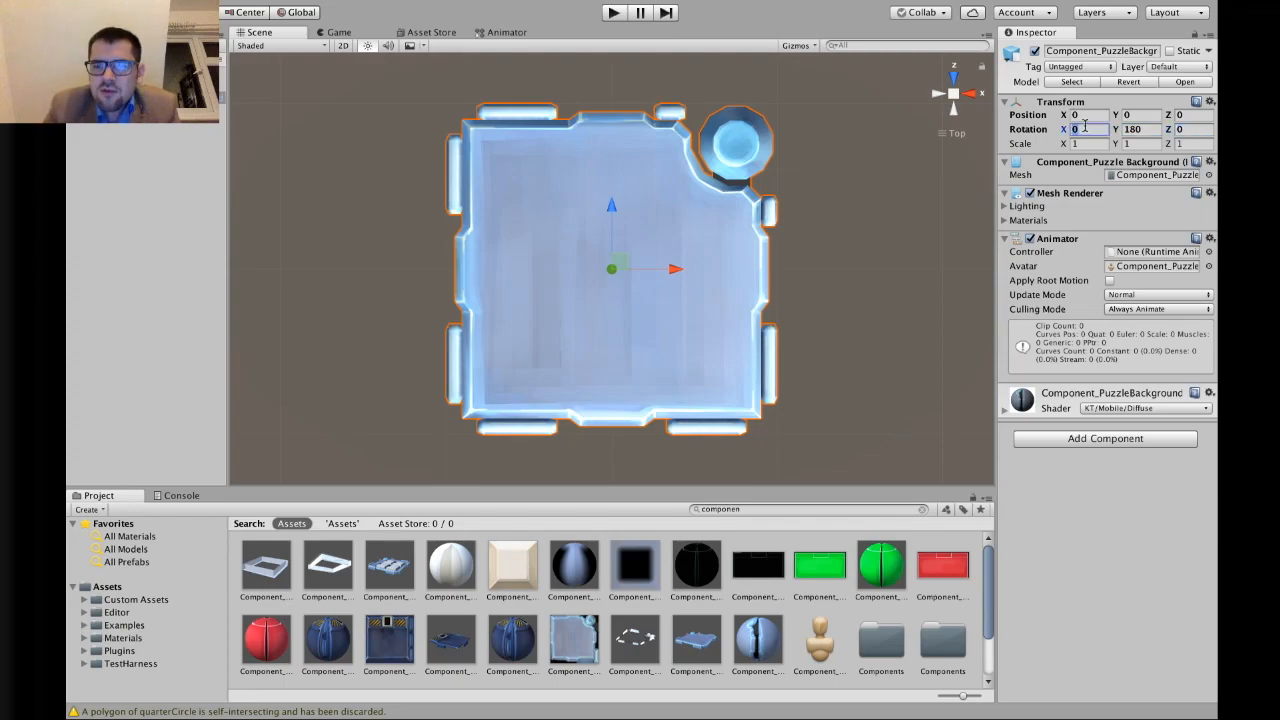
type("90")
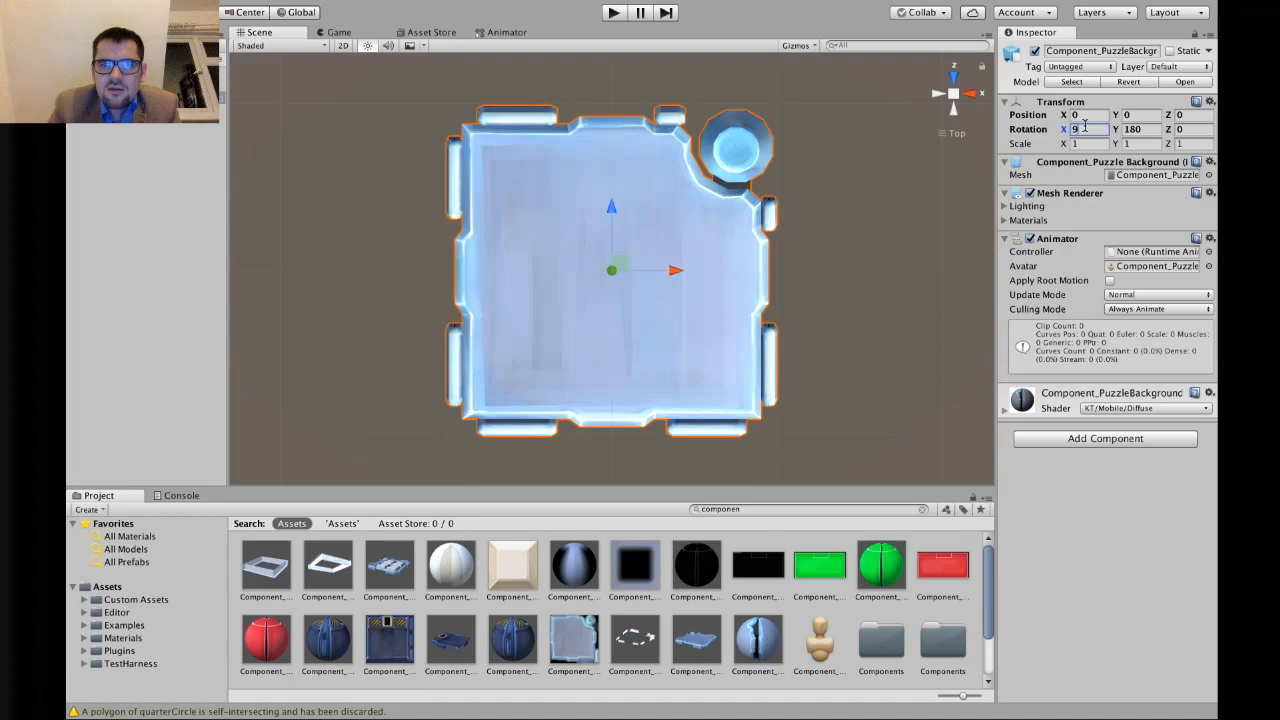
key("BackSpace")
key("BackSpace")
type("45")
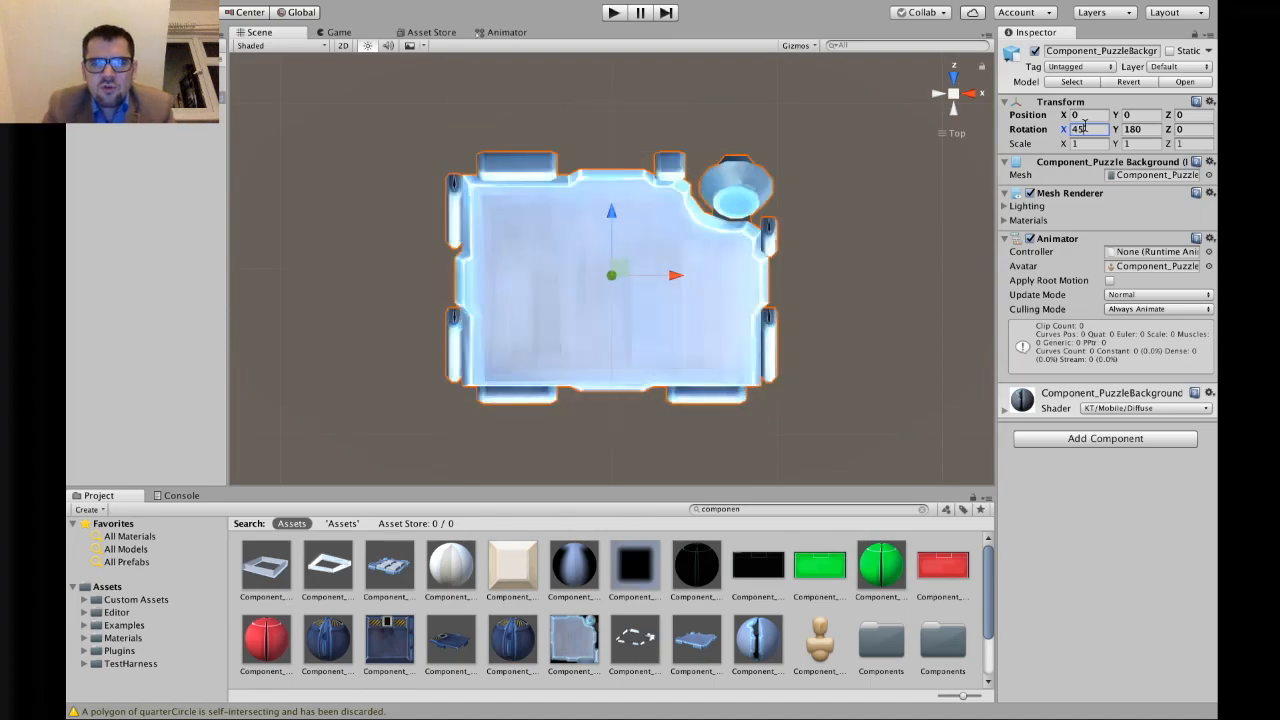
left_click_drag(724, 371, 1100, 22, "alt")
left_click(1085, 129)
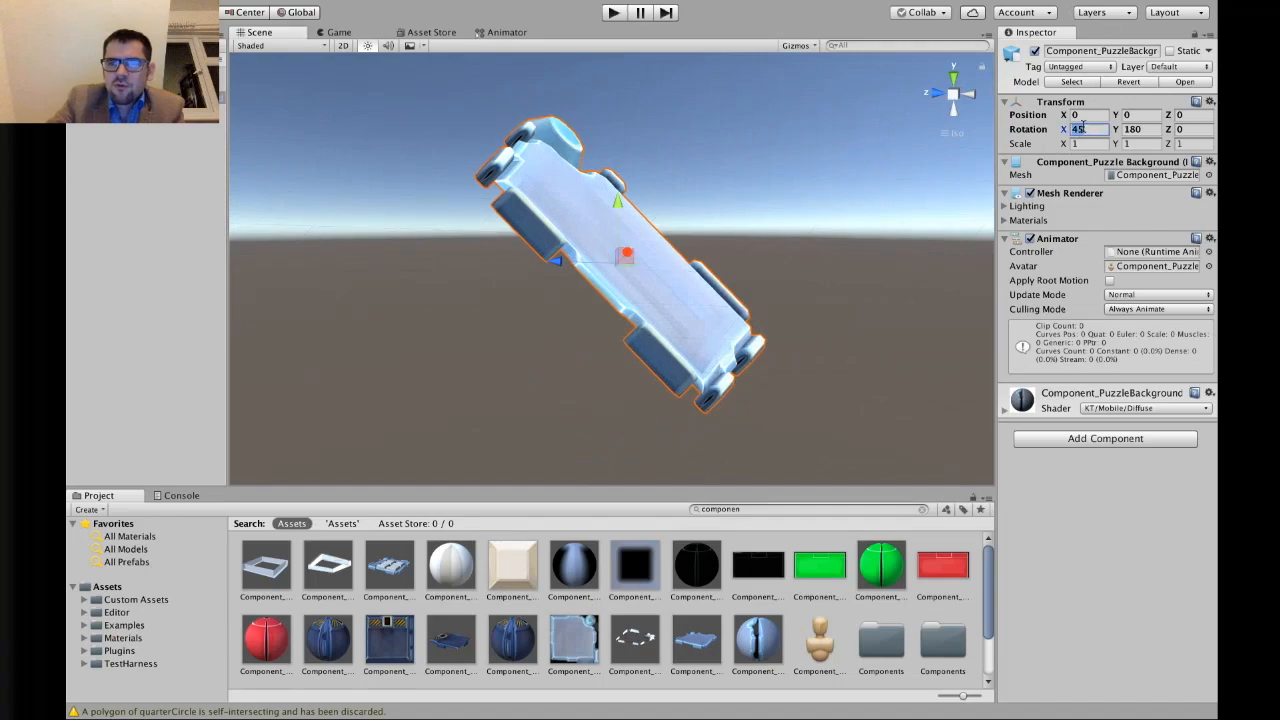
type("0")
left_click(1140, 130)
left_click(953, 82)
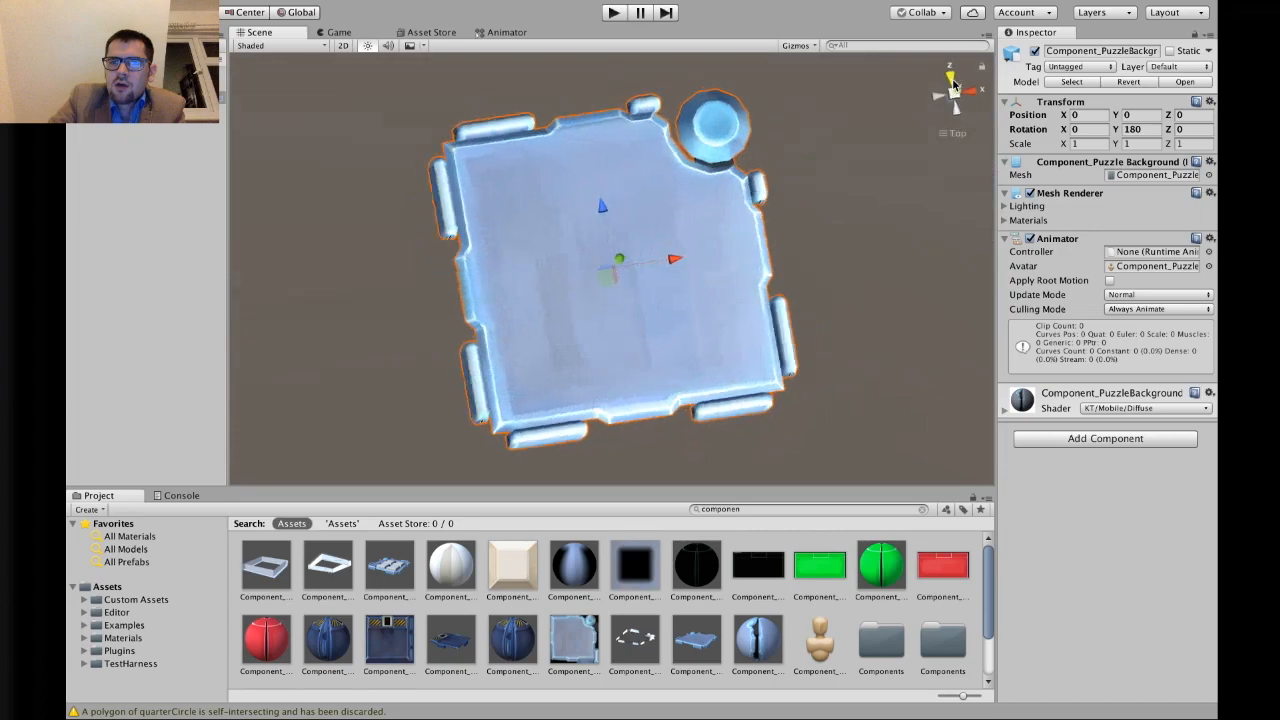
left_click(904, 207)
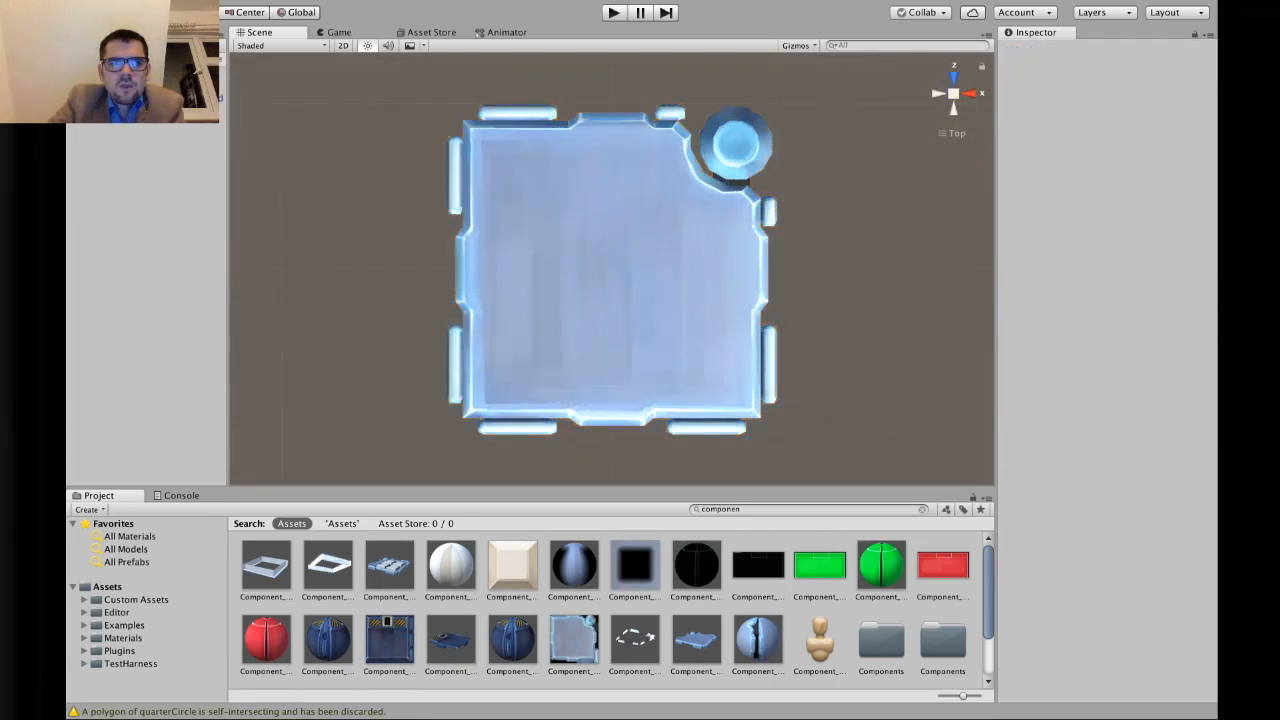
Remove the Animator component from the puzzle background object
left_click(172, 98)
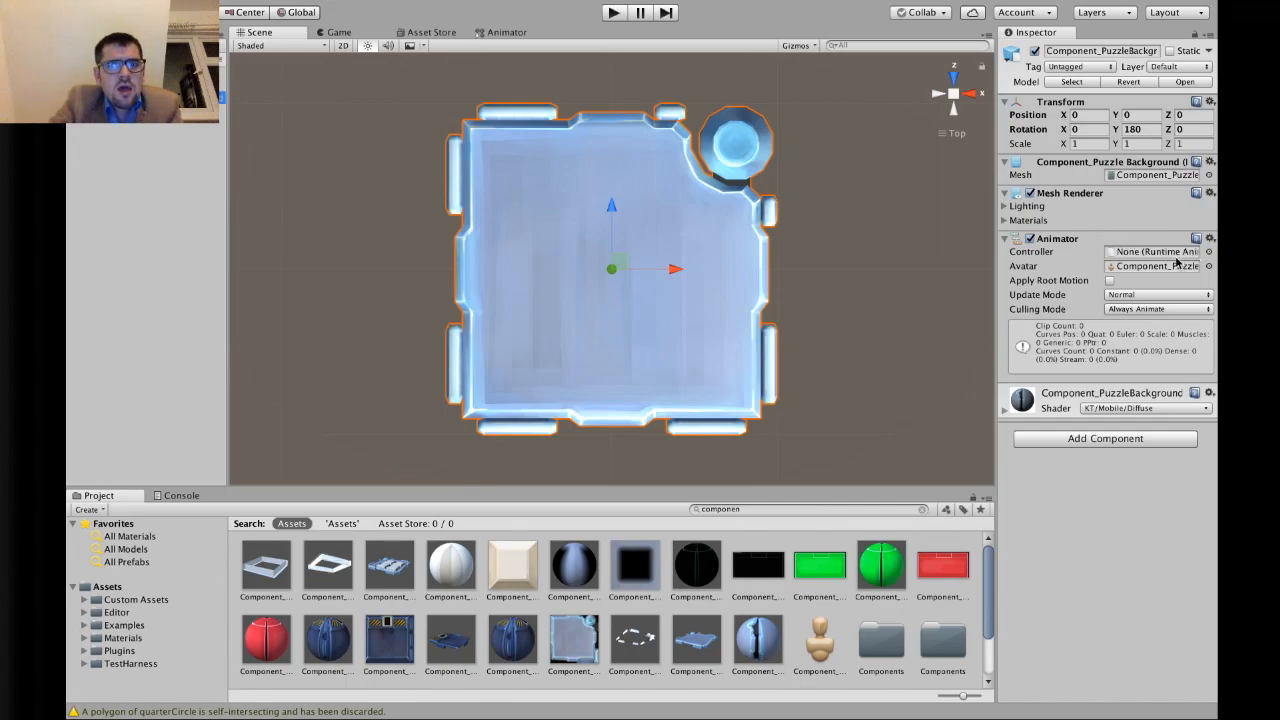
right_click(1108, 241)
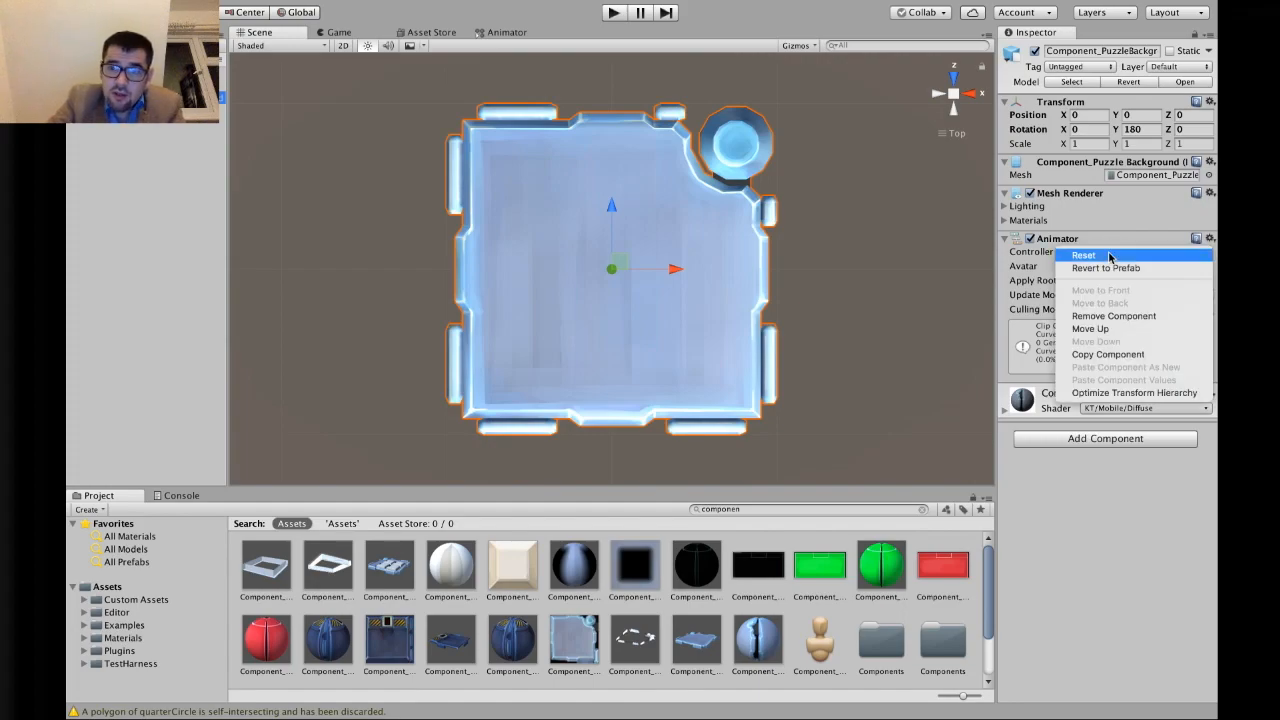
left_click(1125, 316)
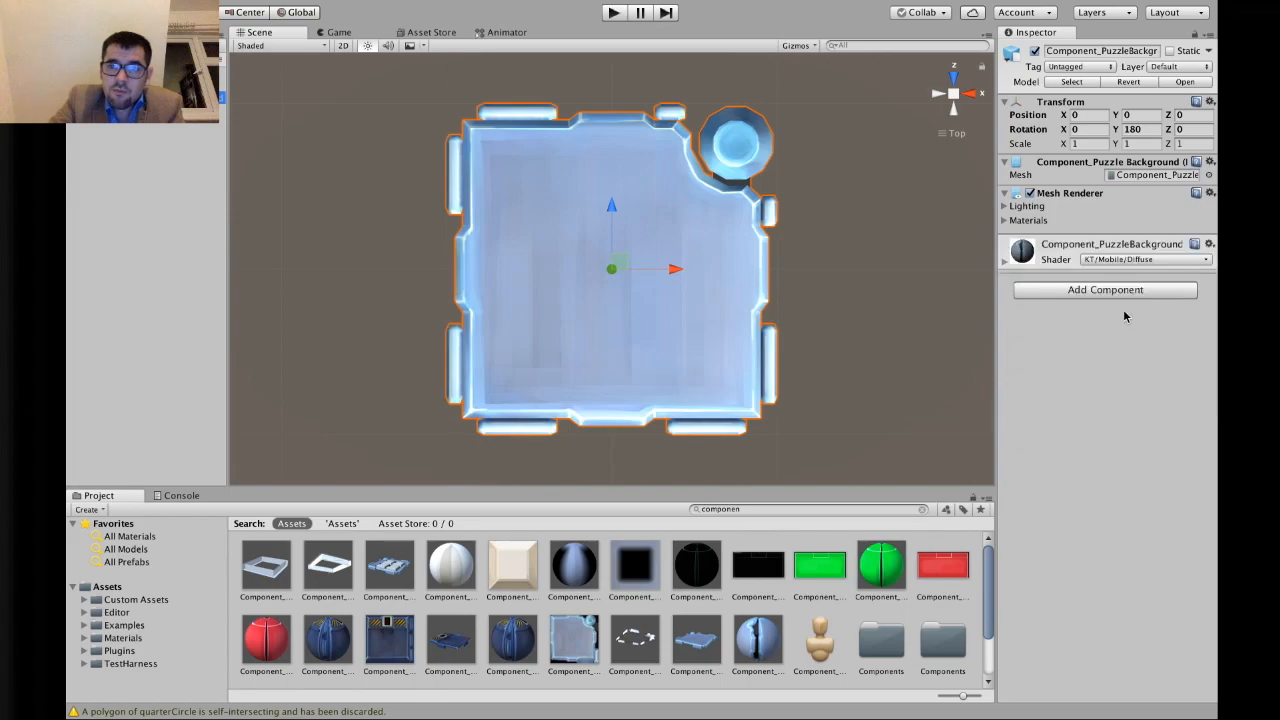
scroll(872, 317, "up", 2)
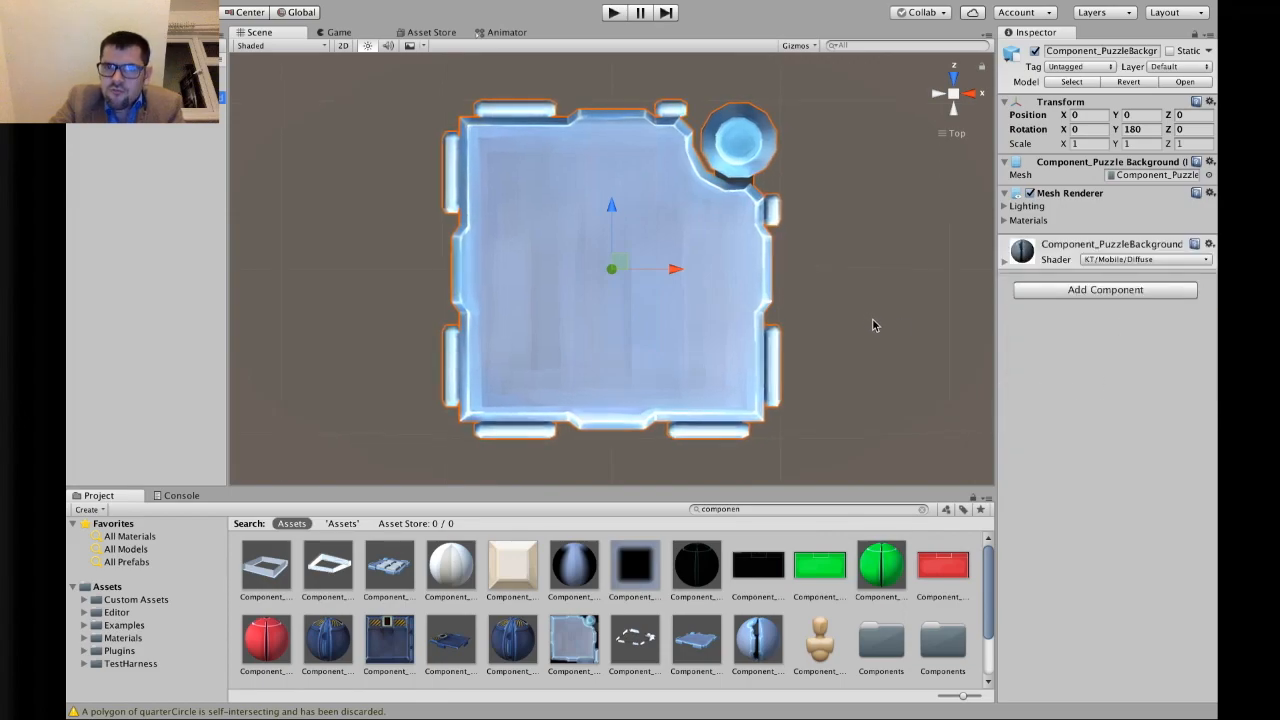
left_click(872, 311)
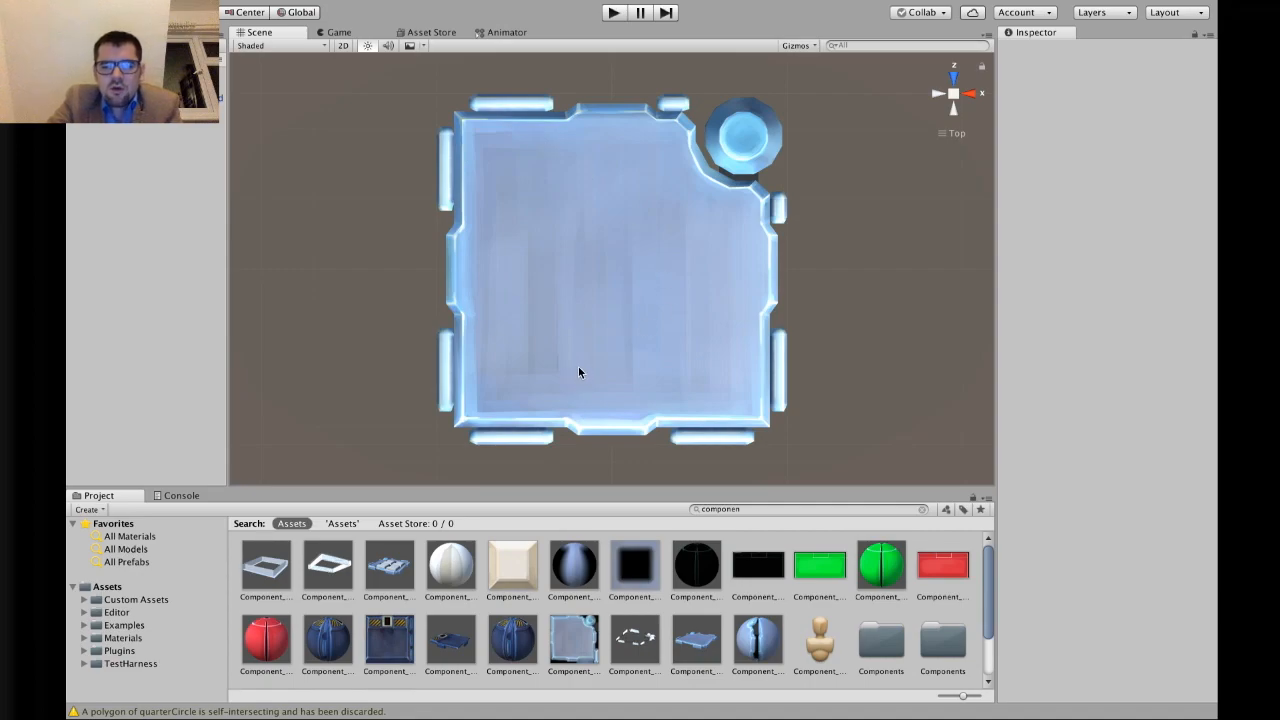
Search the project assets for "buttonmasher" and inspect the ButtonMasherModule prefab's components
left_click(922, 510)
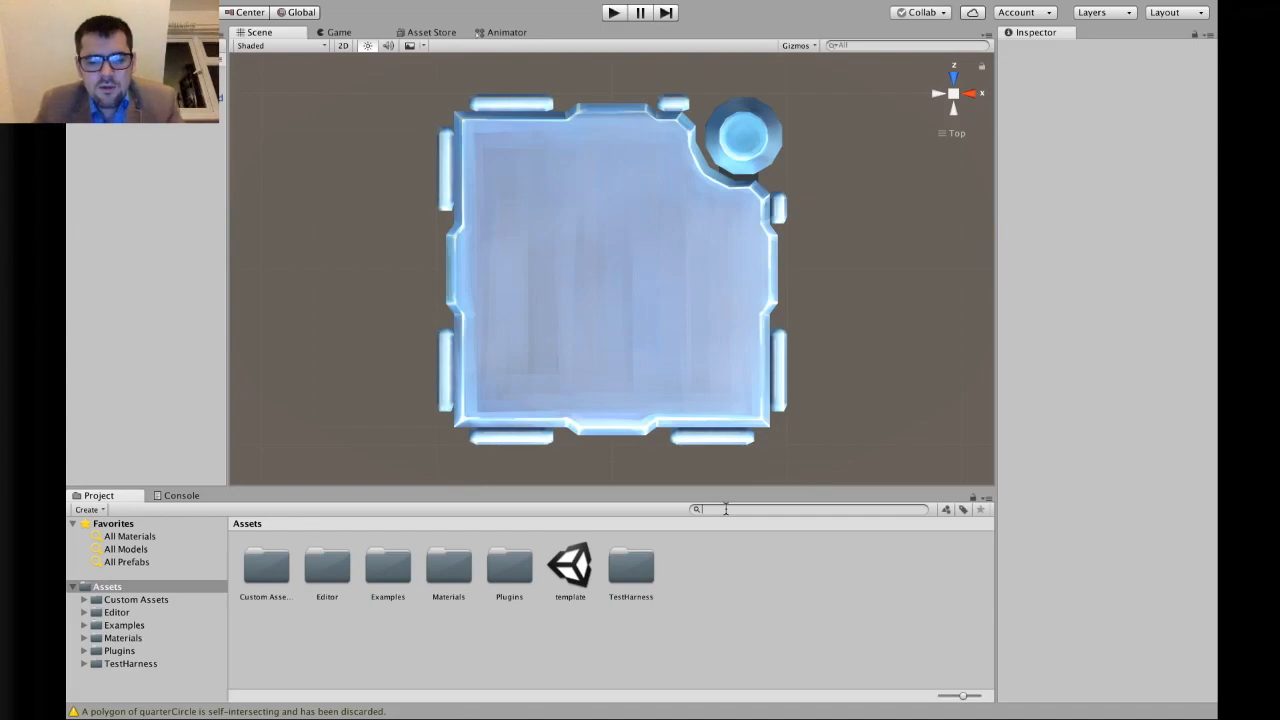
type("button")
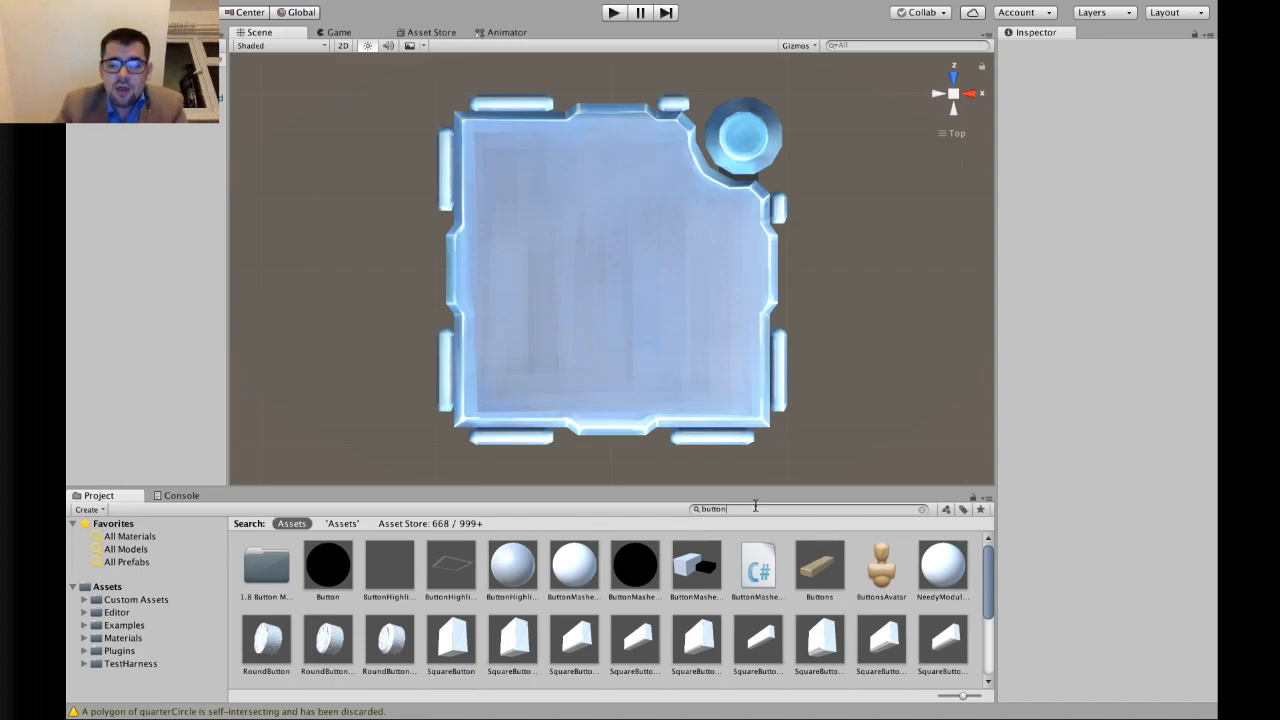
type("masher")
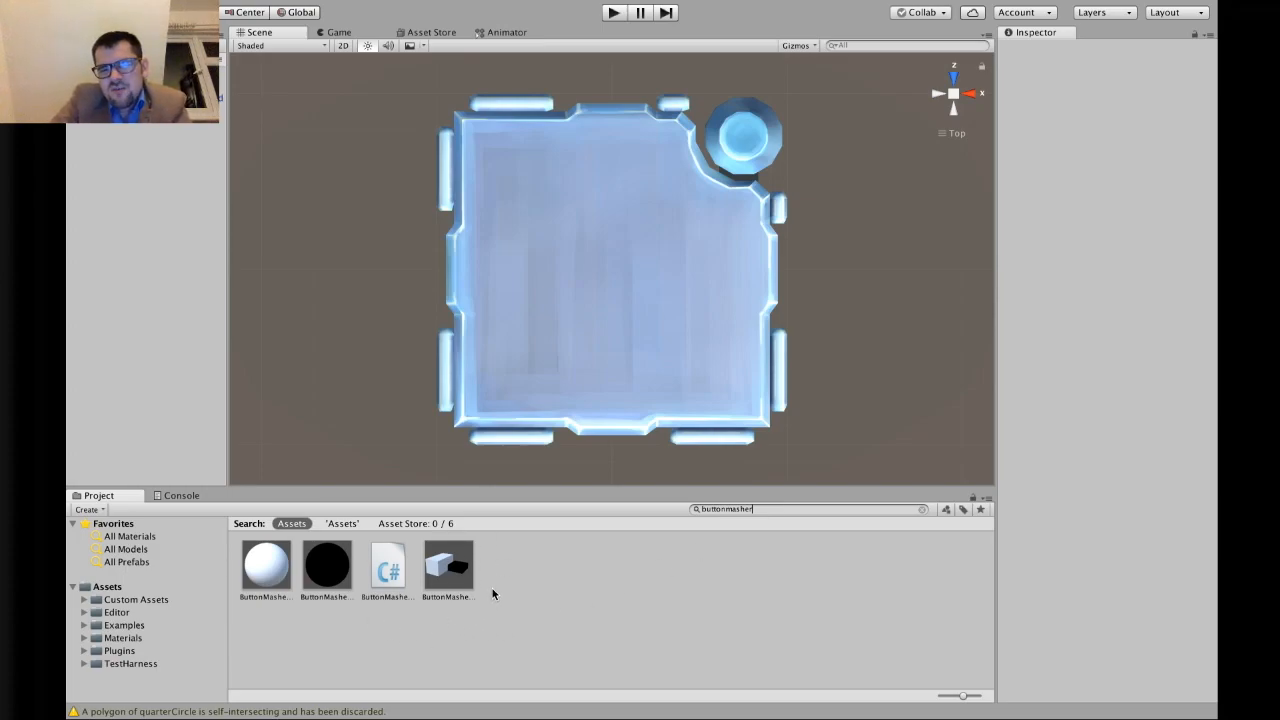
scroll(576, 394, "up", 1)
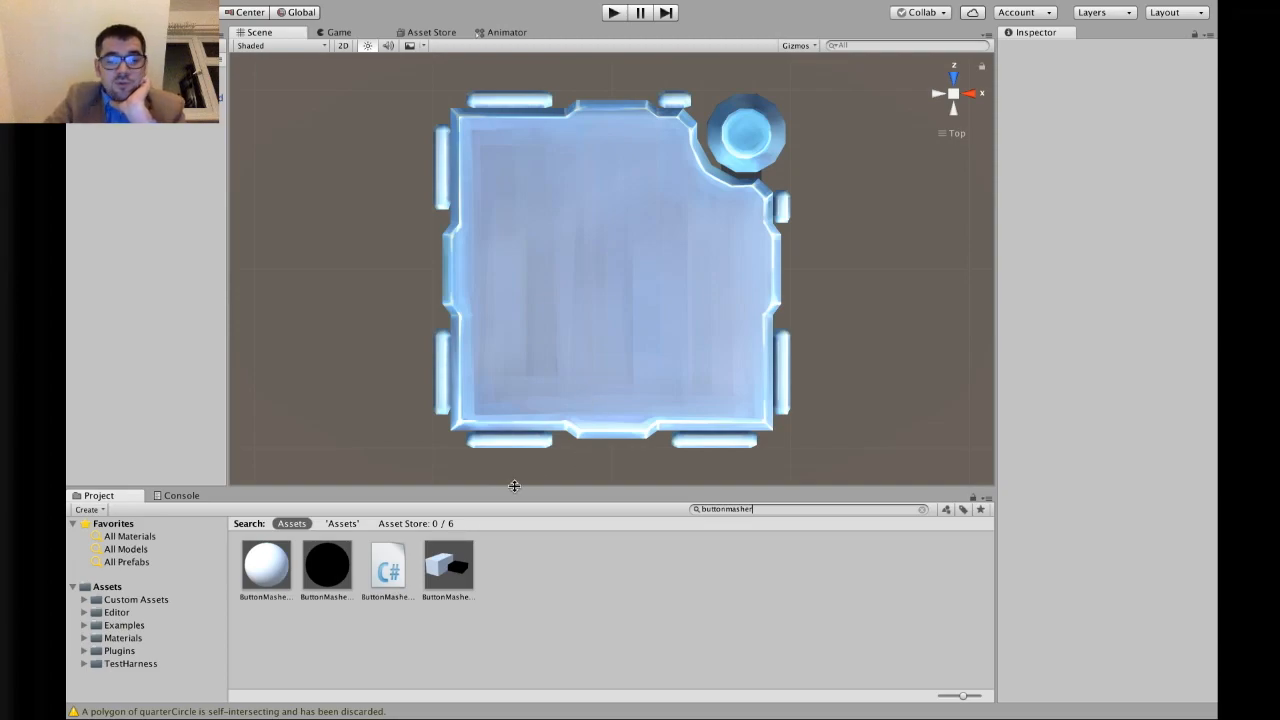
left_click(464, 572)
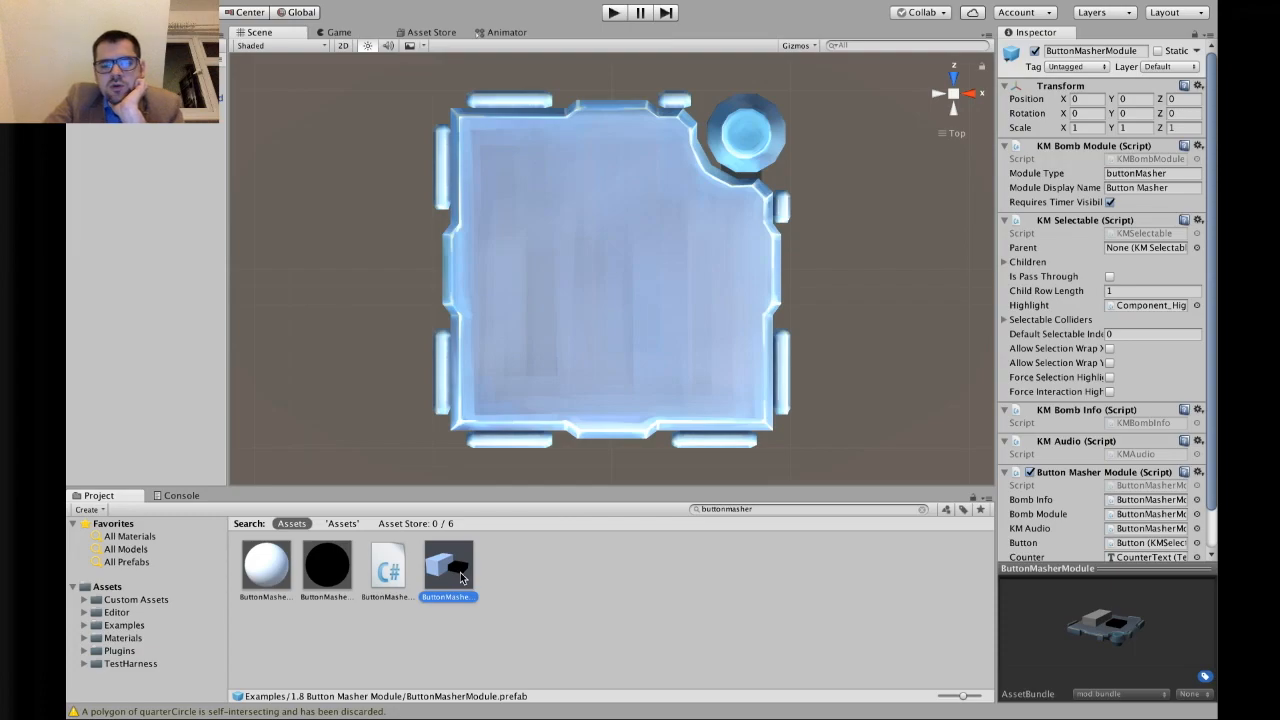
Add the ButtonMasherModule prefab to the scene hierarchy and expand it to show its child objects
left_click_drag(462, 577, 119, 116)
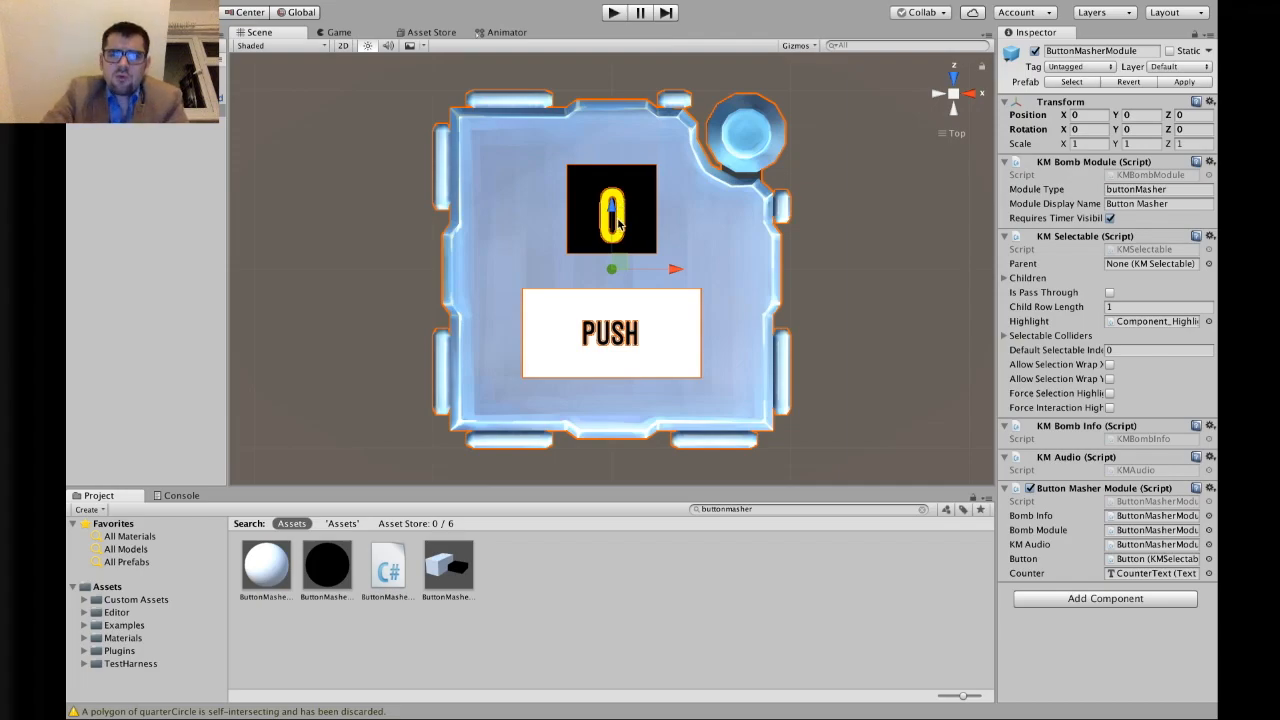
left_click(84, 111)
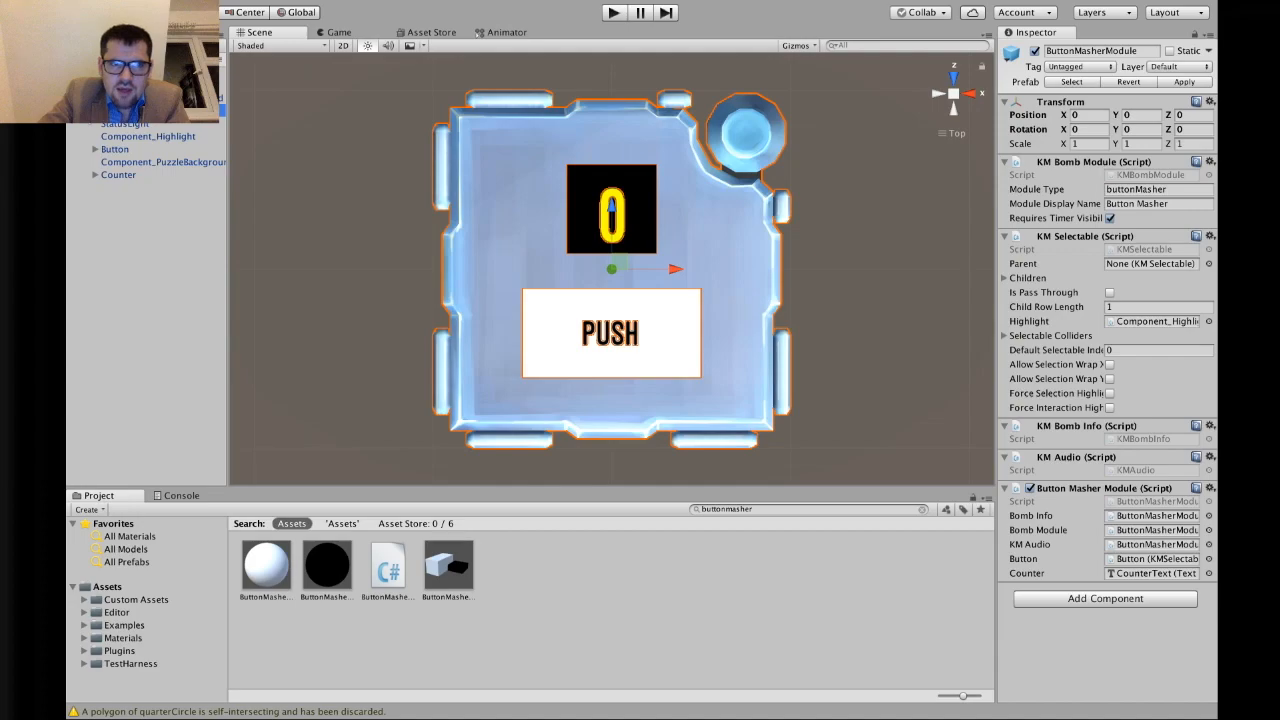
left_click(84, 111)
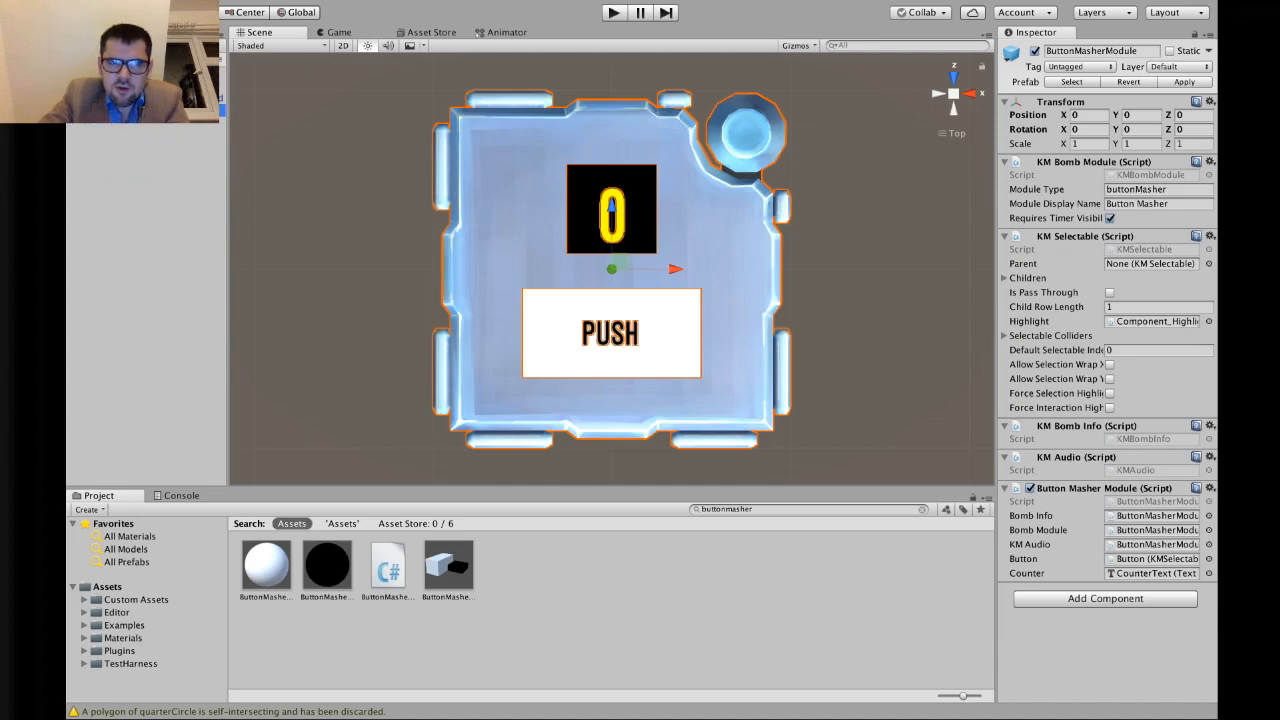
left_click(84, 111)
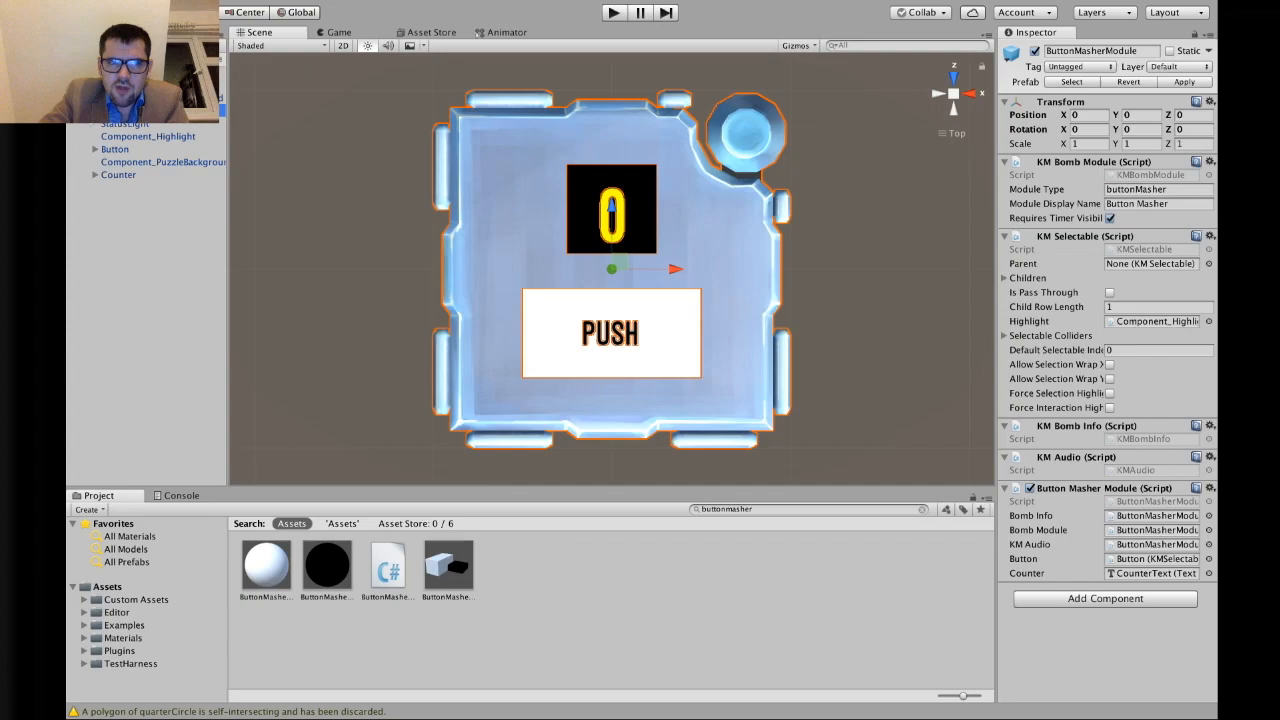
Examine the components of ButtonMasherModule's child objects, especially StatusLight and Component_Highlight
left_click(150, 124)
left_click(151, 138)
left_click(149, 149)
left_click(141, 173)
left_click(141, 162)
left_click(141, 150)
left_click(145, 136)
left_click(140, 124)
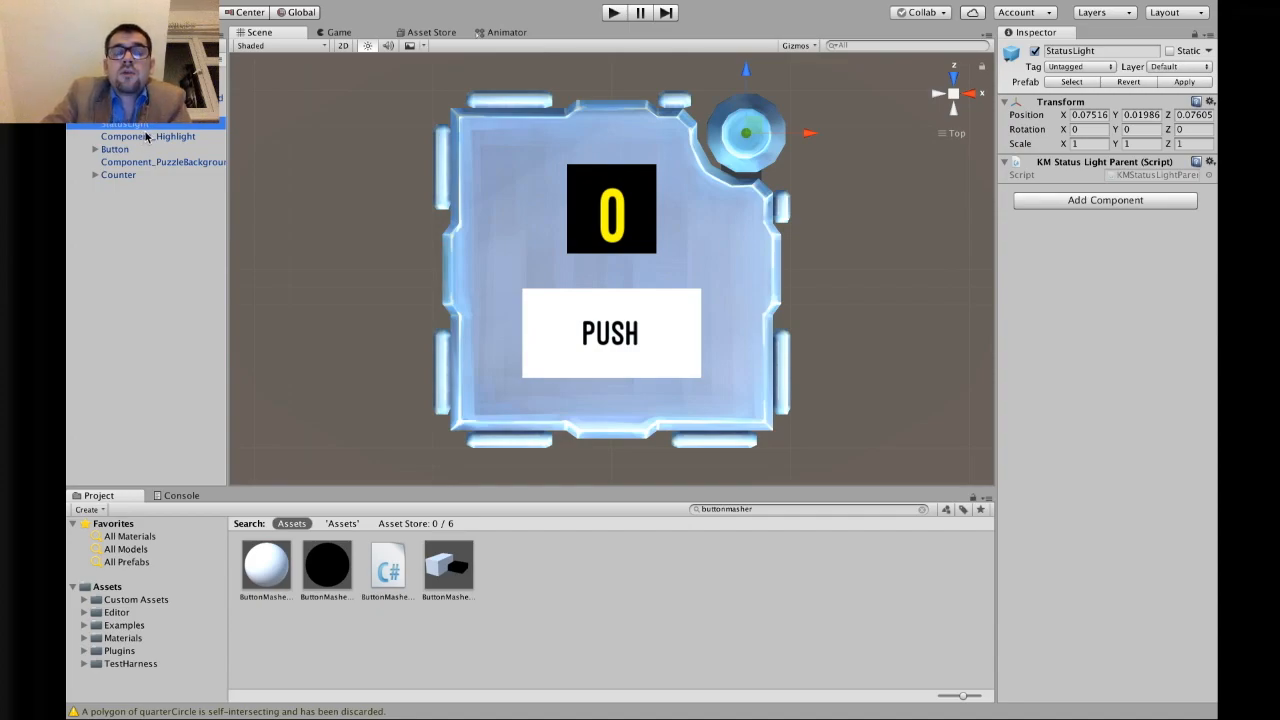
left_click(142, 136)
left_click(141, 126)
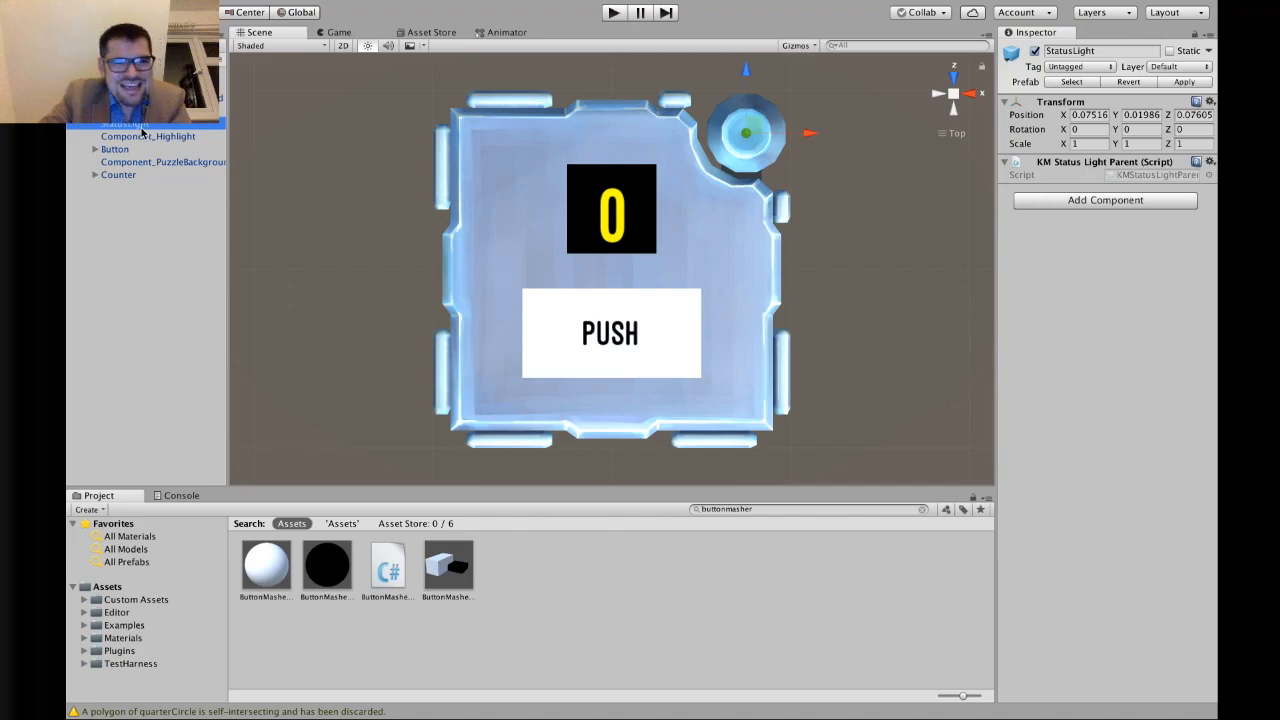
left_click(175, 136)
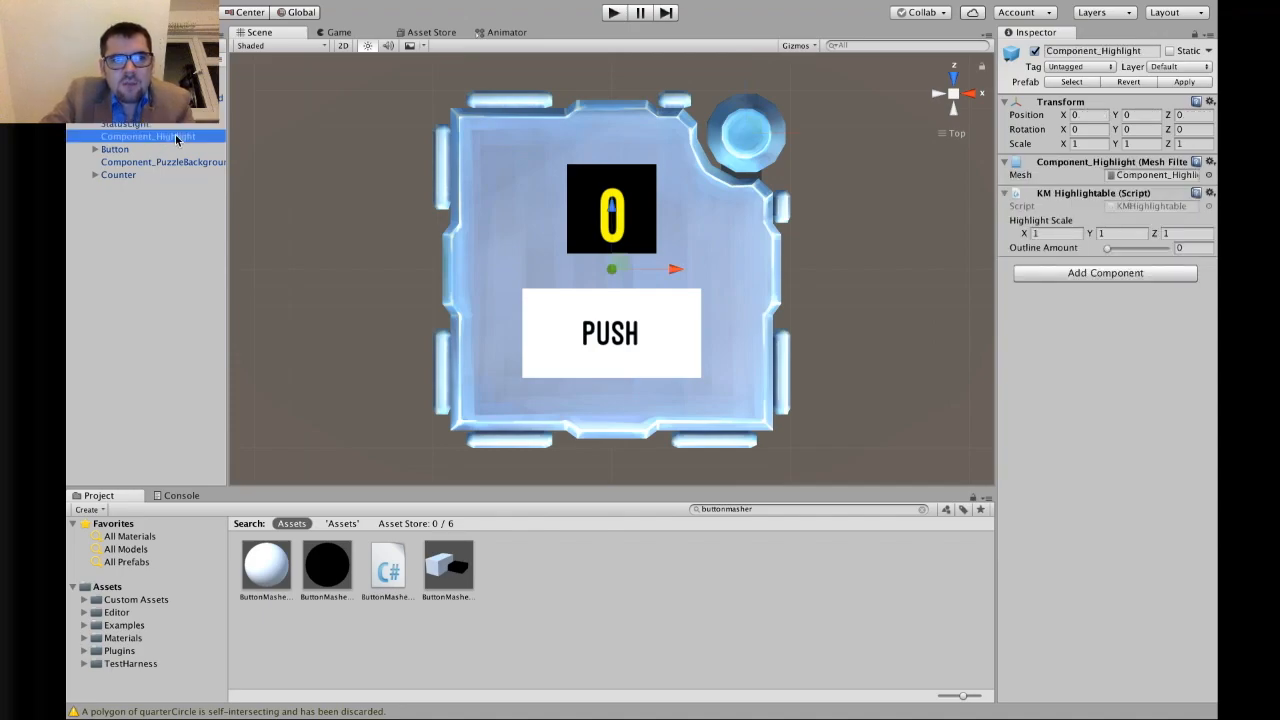
left_click(188, 126)
left_click(188, 139)
left_click(188, 124)
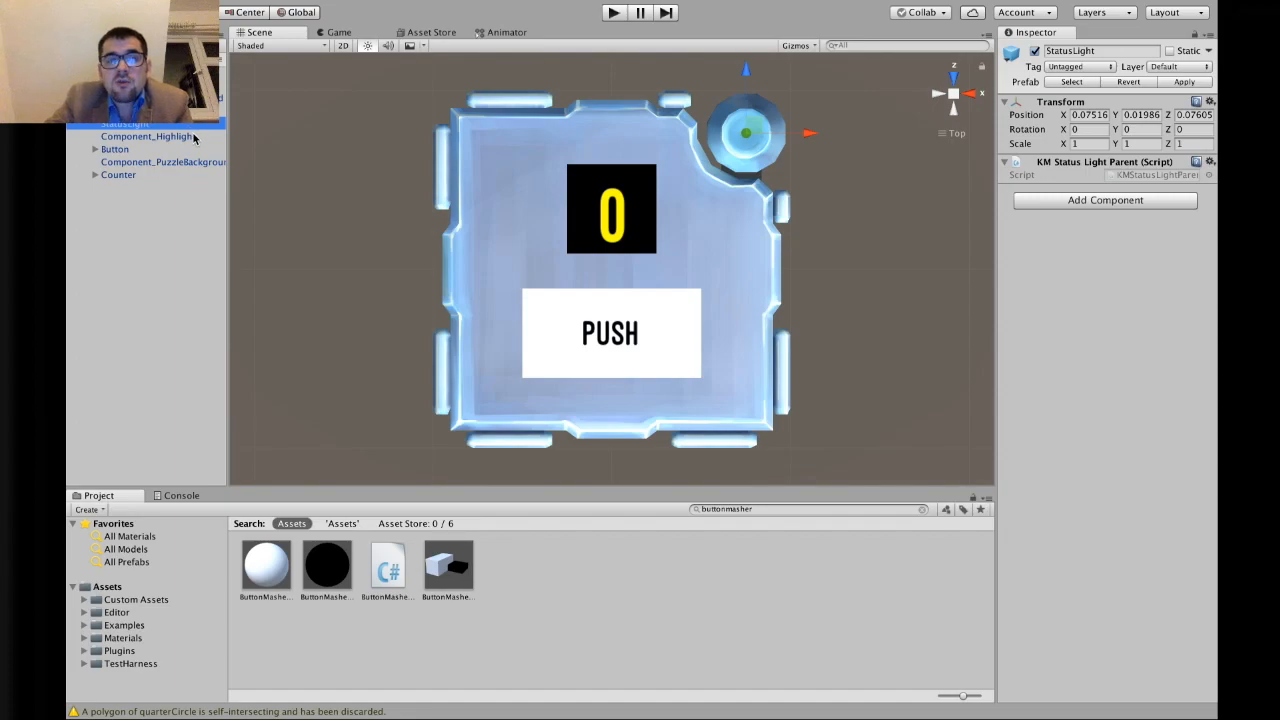
left_click(188, 136)
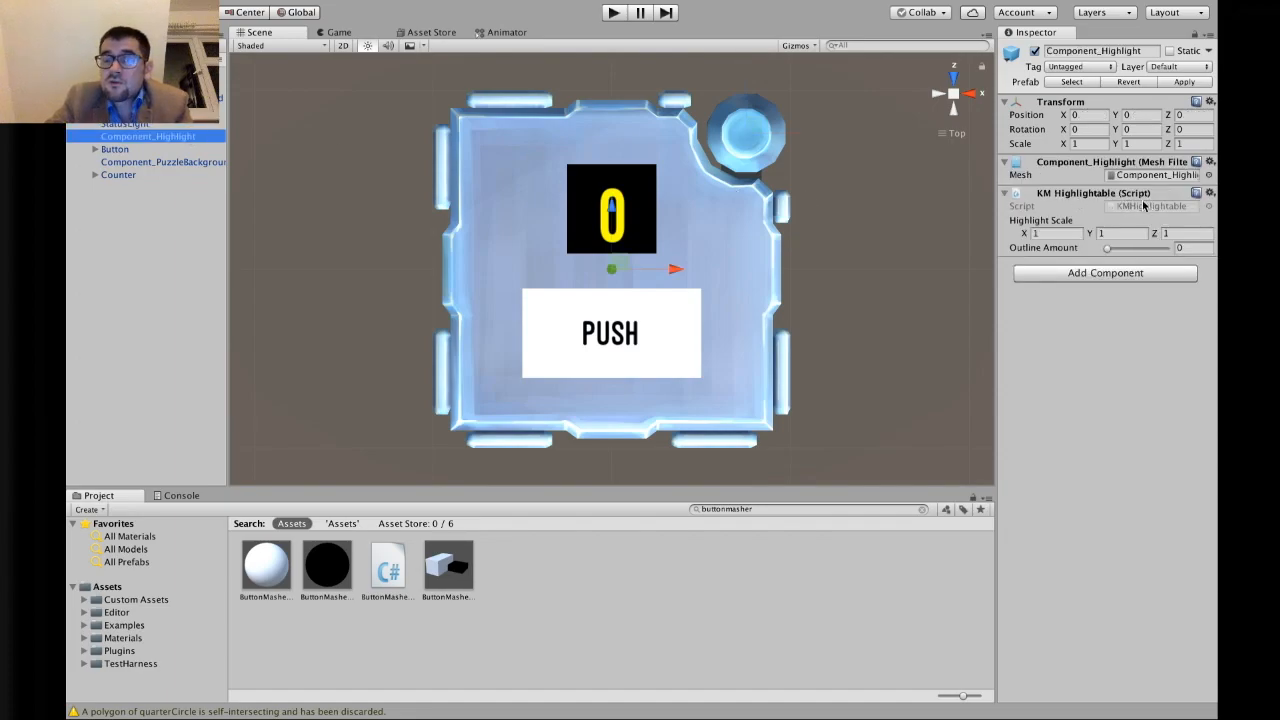
Move StatusLight and Component_Highlight out of ButtonMasherModule to the scene's root level, breaking the prefab instance
left_click(148, 123, "shift")
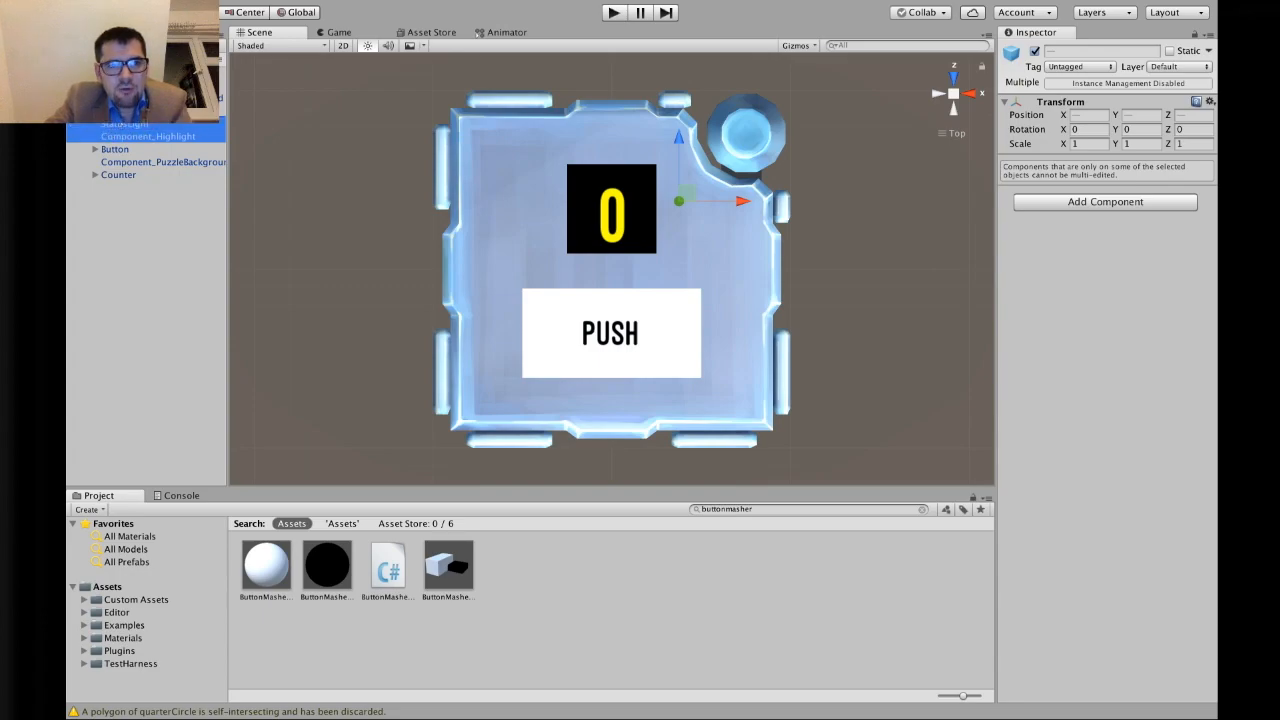
key("super+BackSpace")
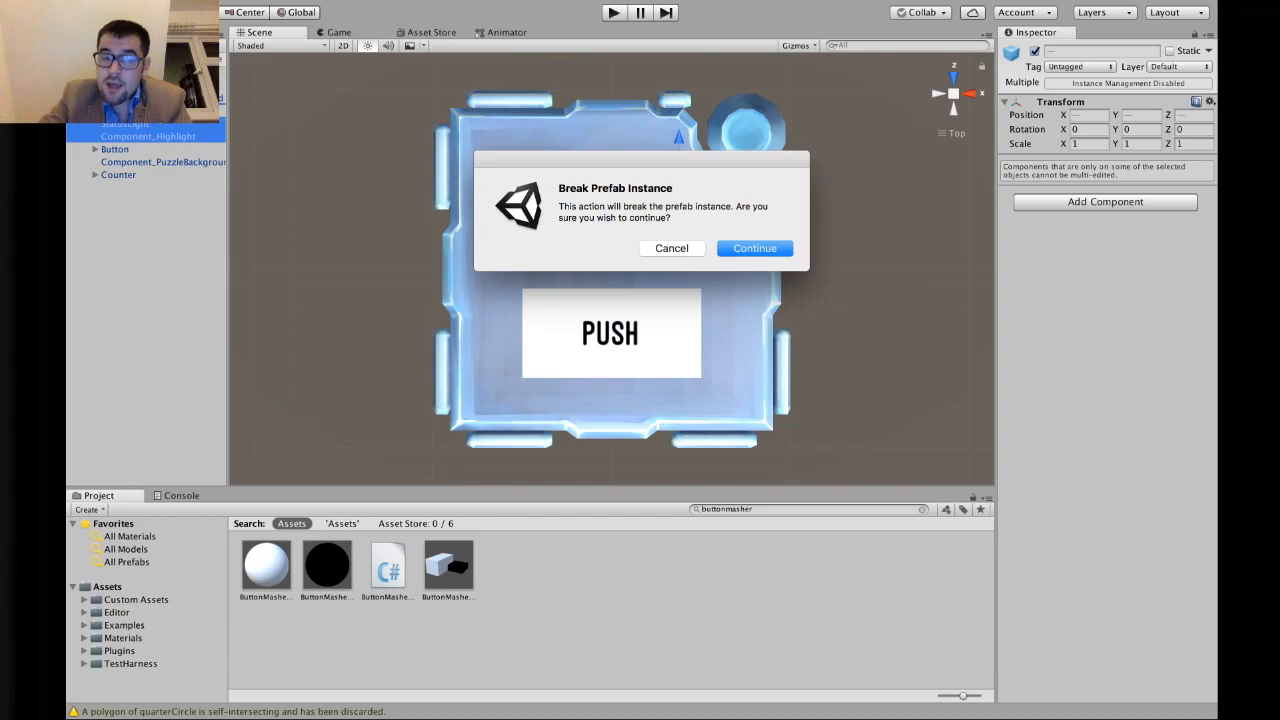
left_click(755, 248)
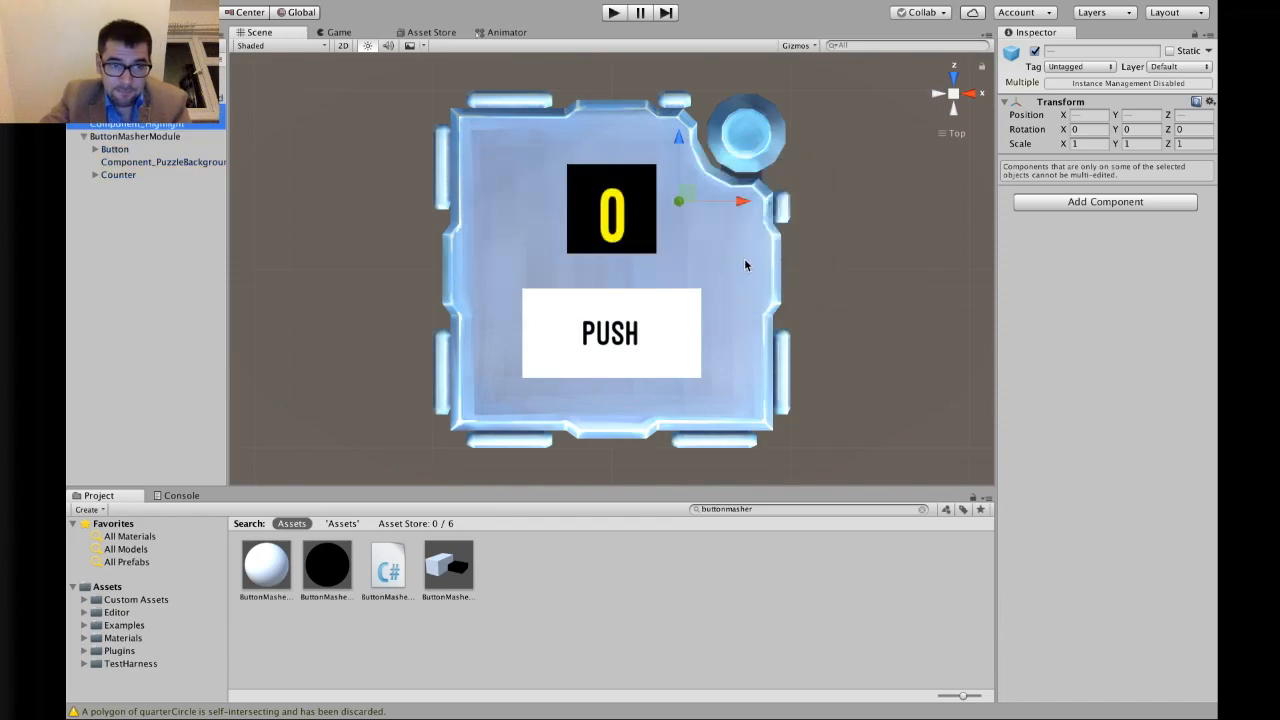
Delete the remaining ButtonMasherModule object from the scene
left_click(140, 136)
right_click(149, 138)
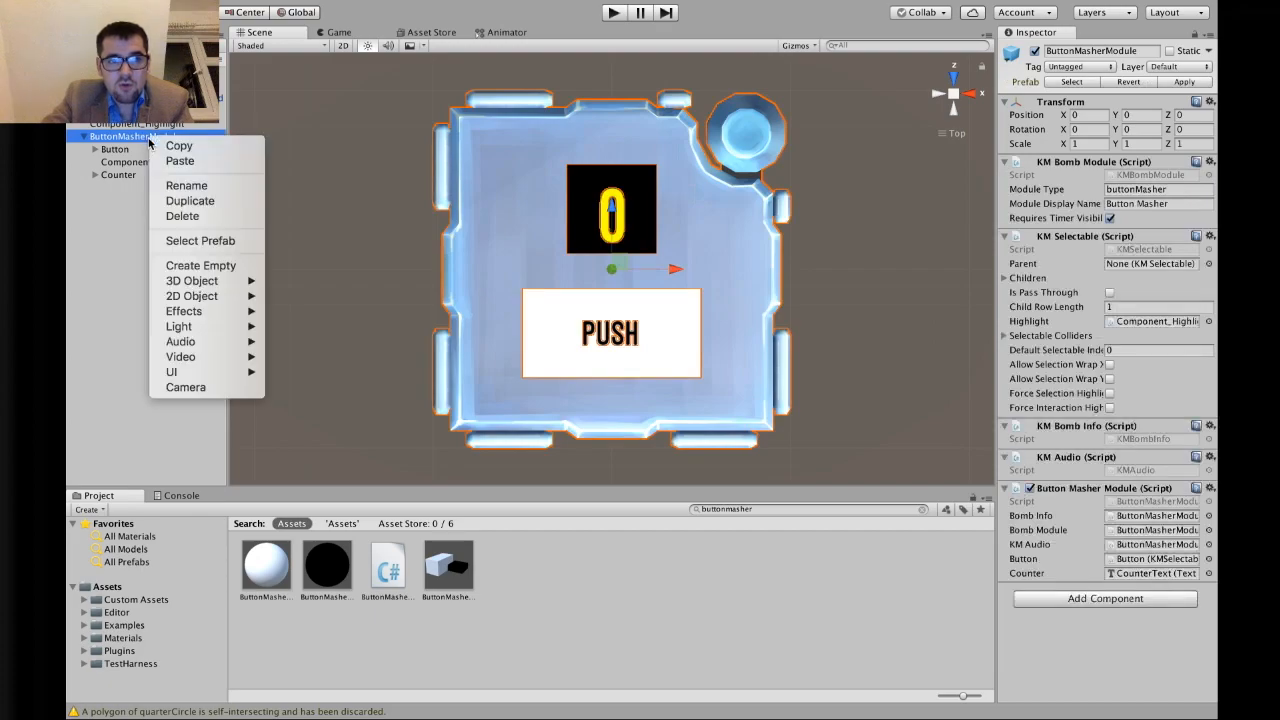
left_click(177, 215)
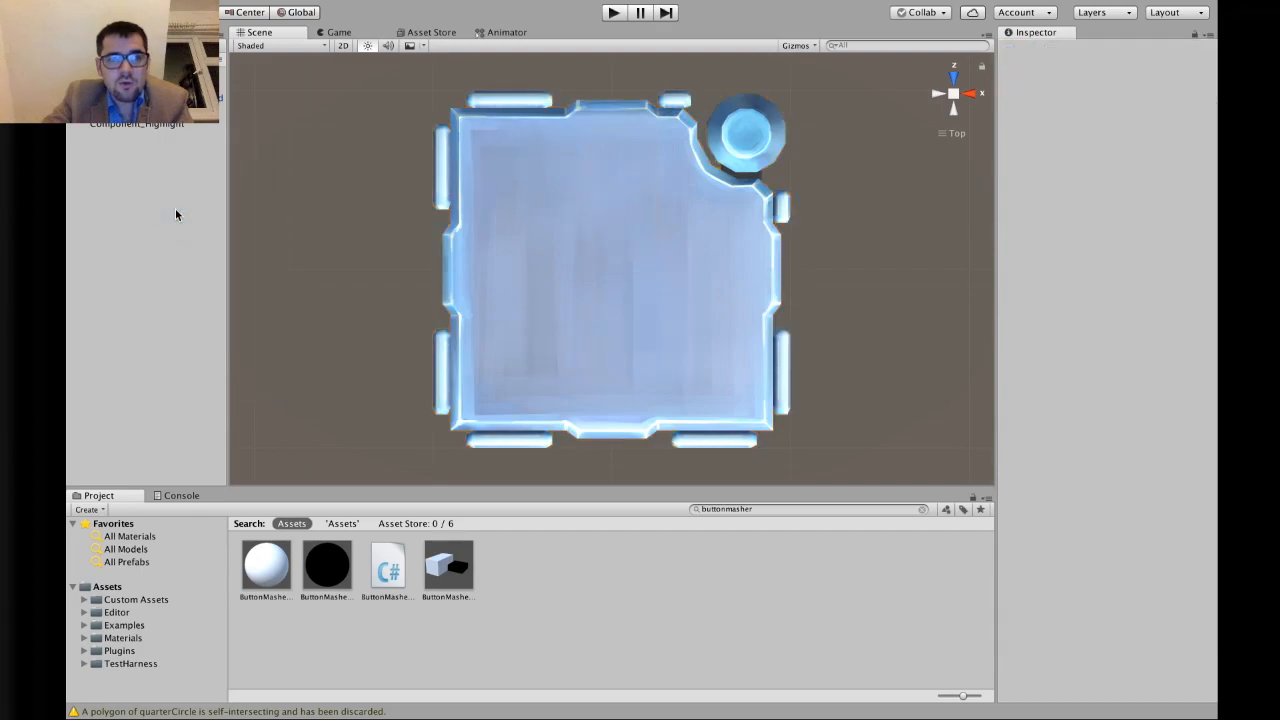
Examine the transforms and components of the puzzle background, StatusLight, Component_Highlight and Directional Light one after another
left_click(160, 98)
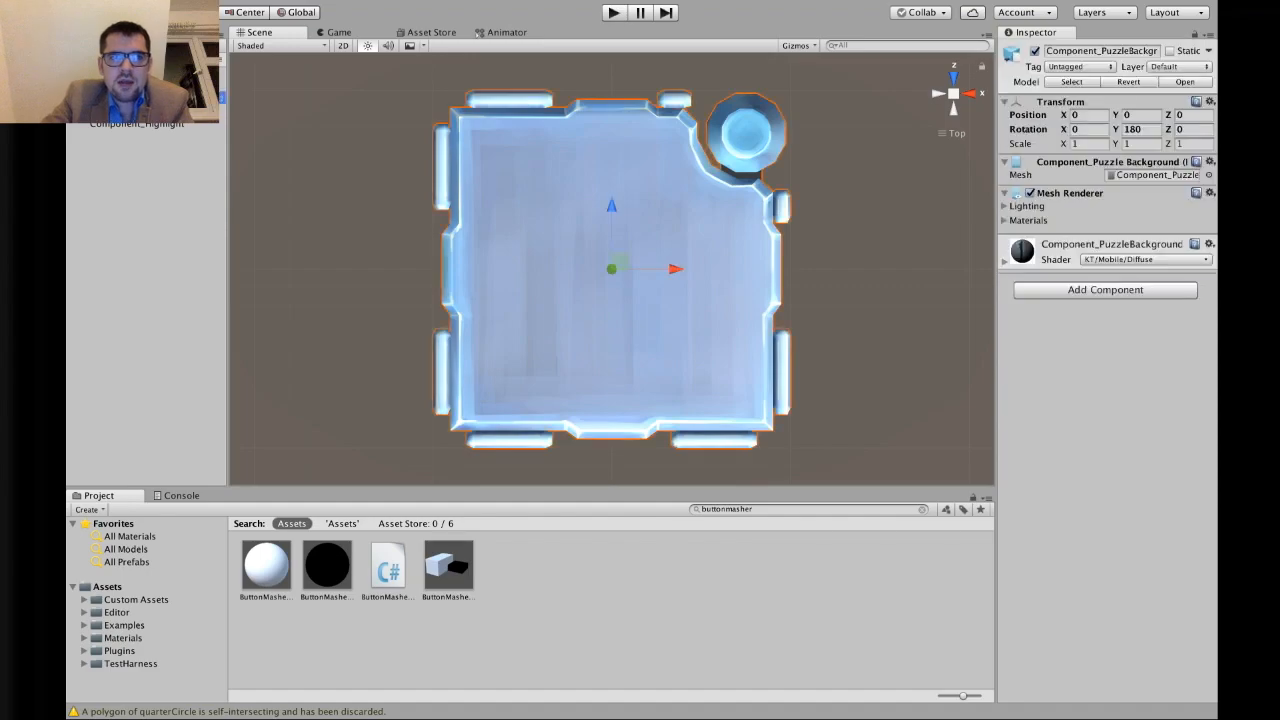
left_click(157, 111)
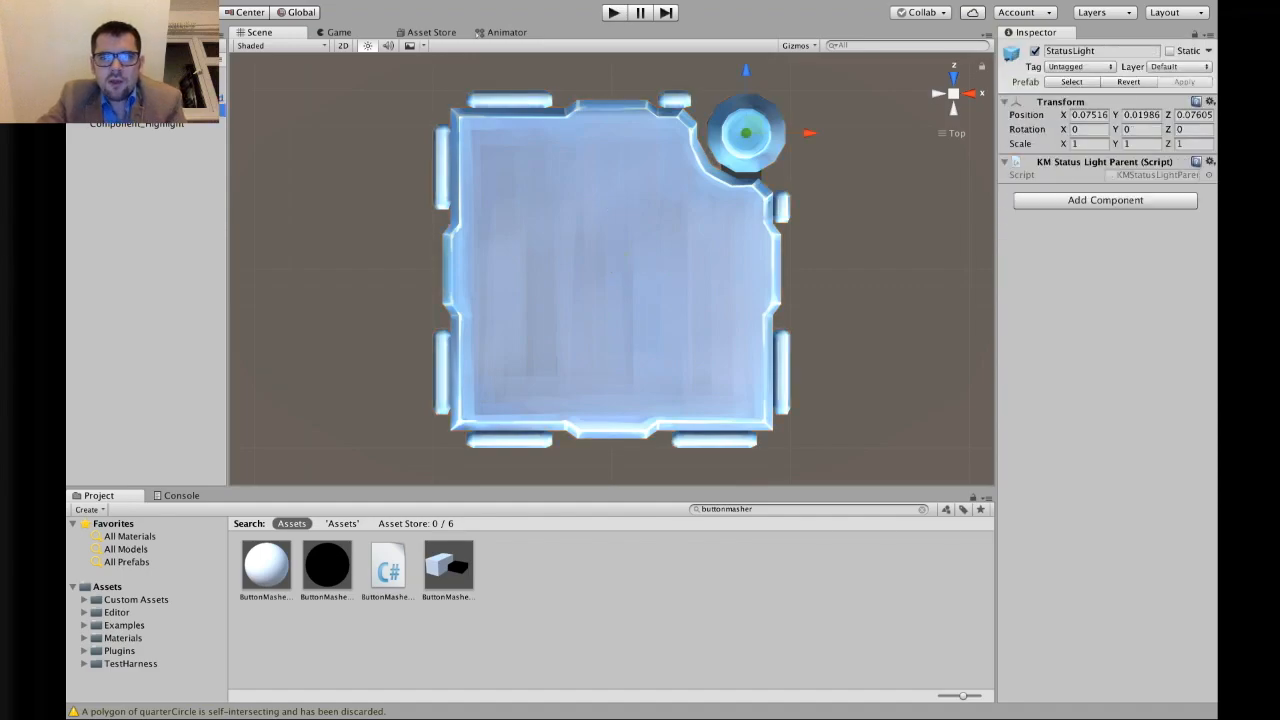
left_click(172, 123)
key("Up")
key("Up")
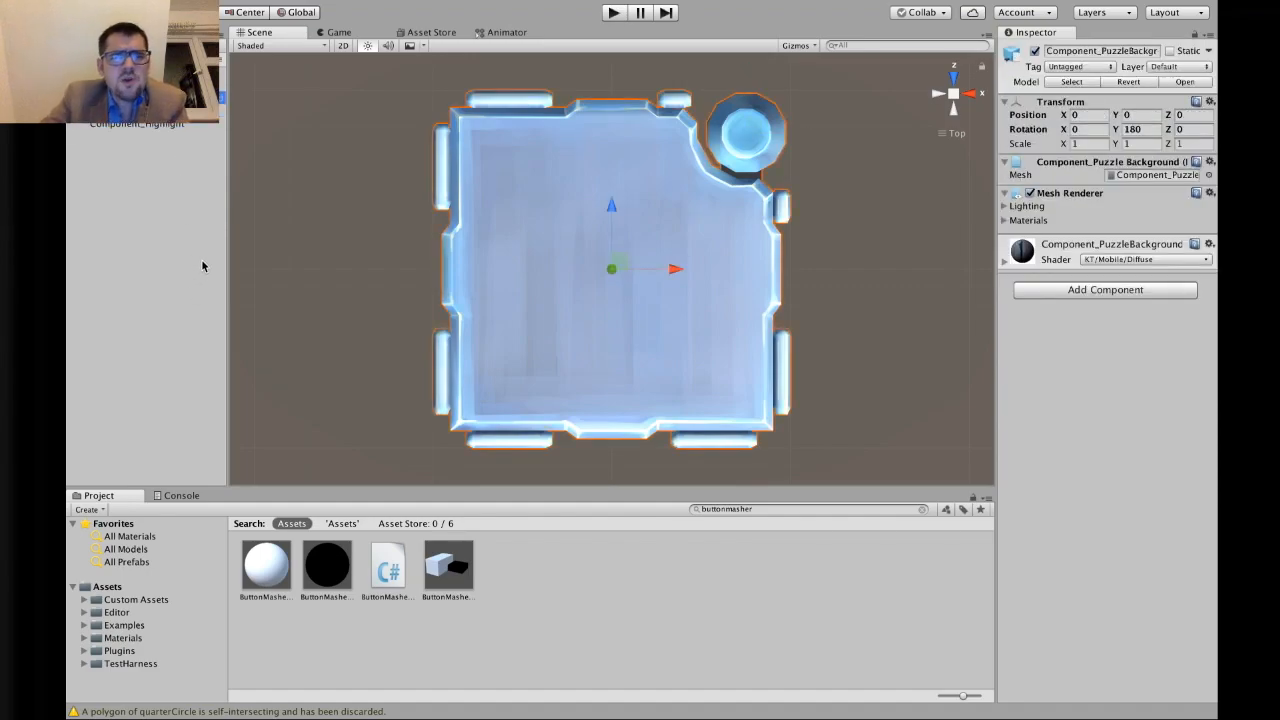
key("Down")
key("Down")
key("Up")
key("Up")
key("Up")
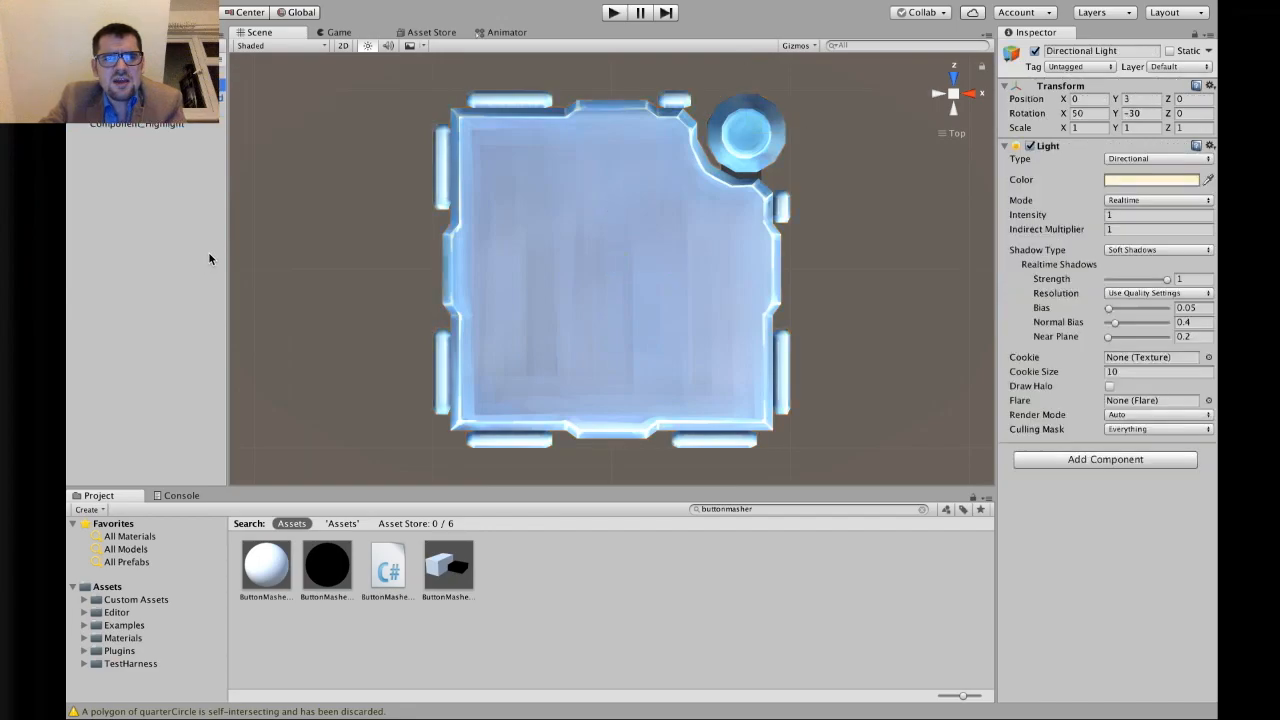
key("Down")
key("Down")
key("Down")
key("Up")
key("Up")
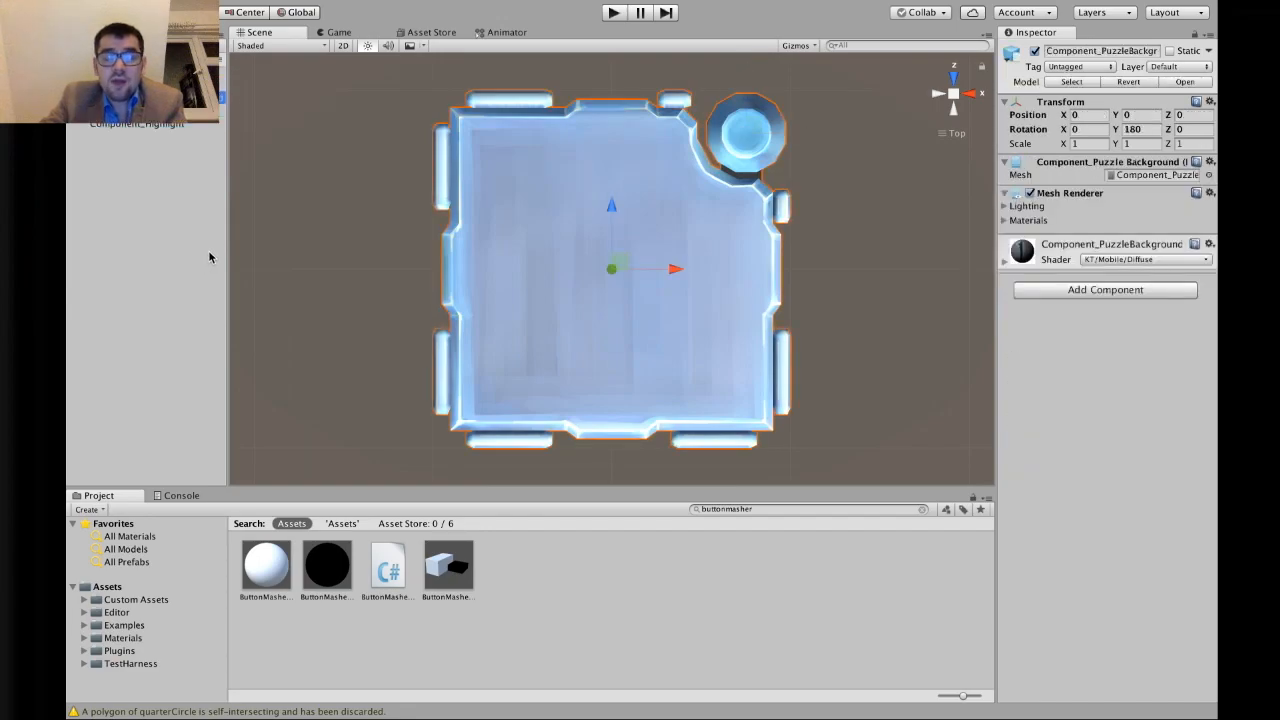
key("Down")
key("Down")
key("Up")
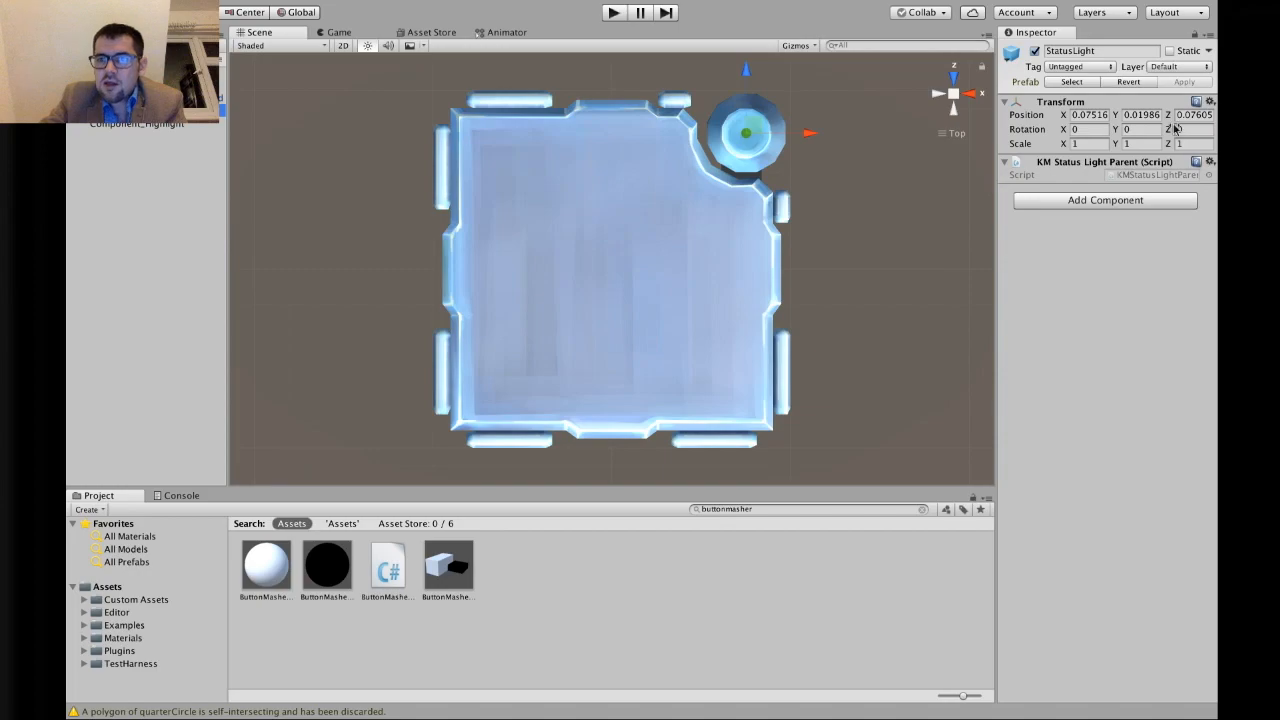
key("Down")
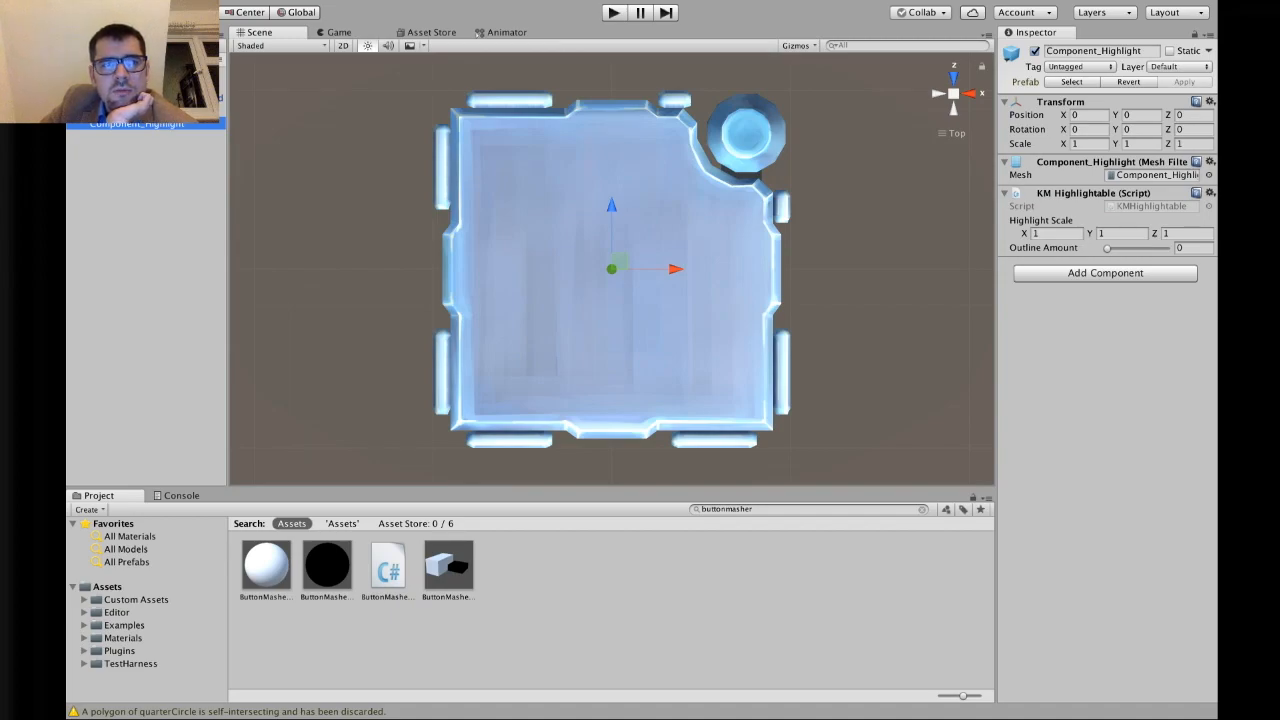
left_click(160, 98)
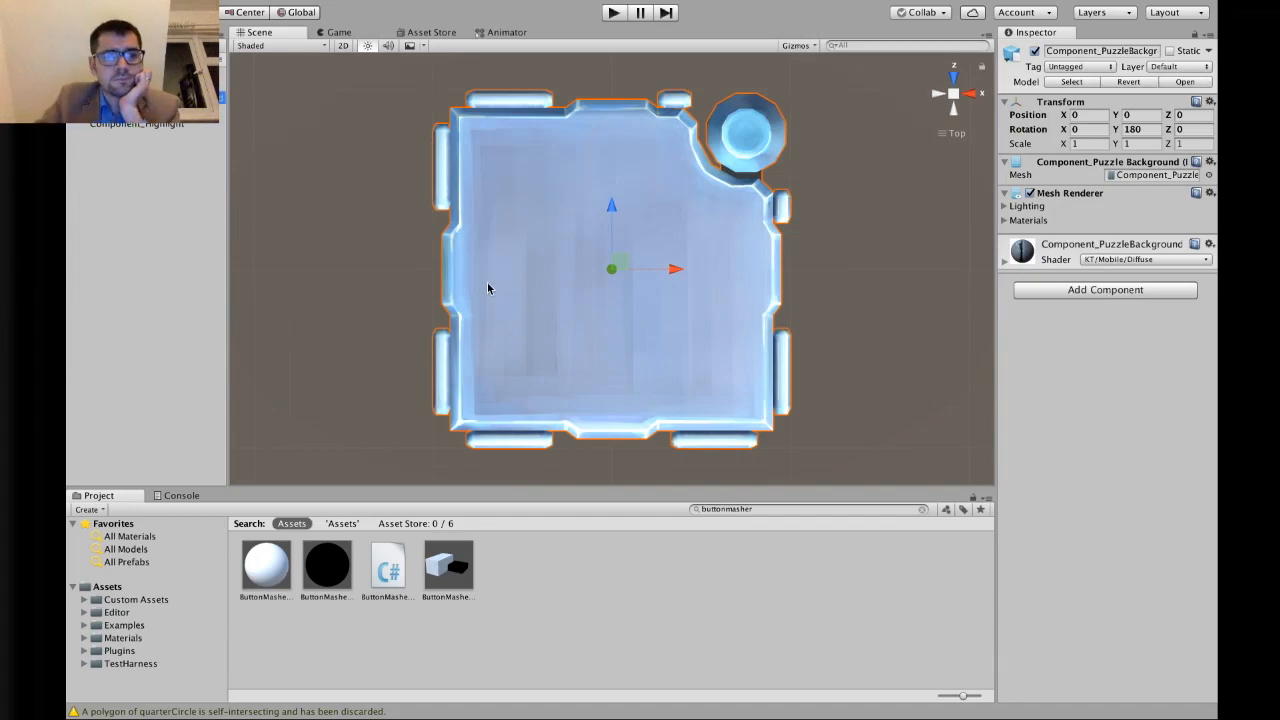
left_click(168, 232)
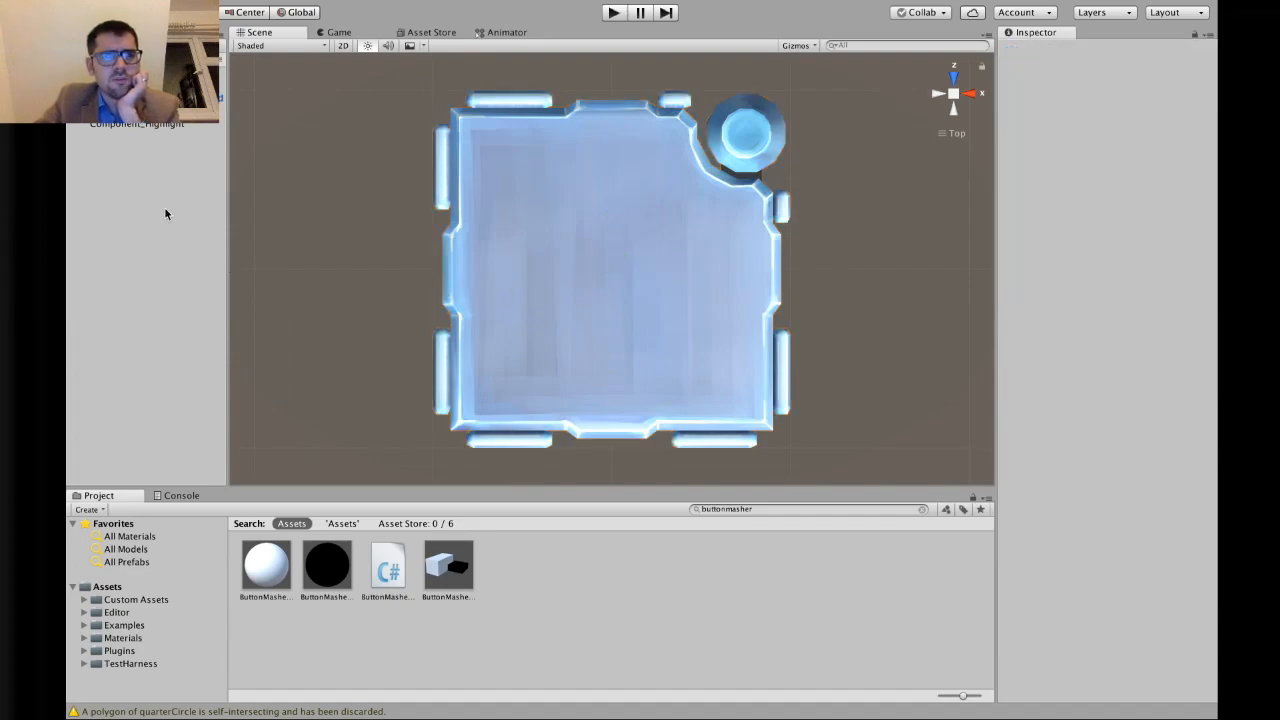
left_click(165, 98)
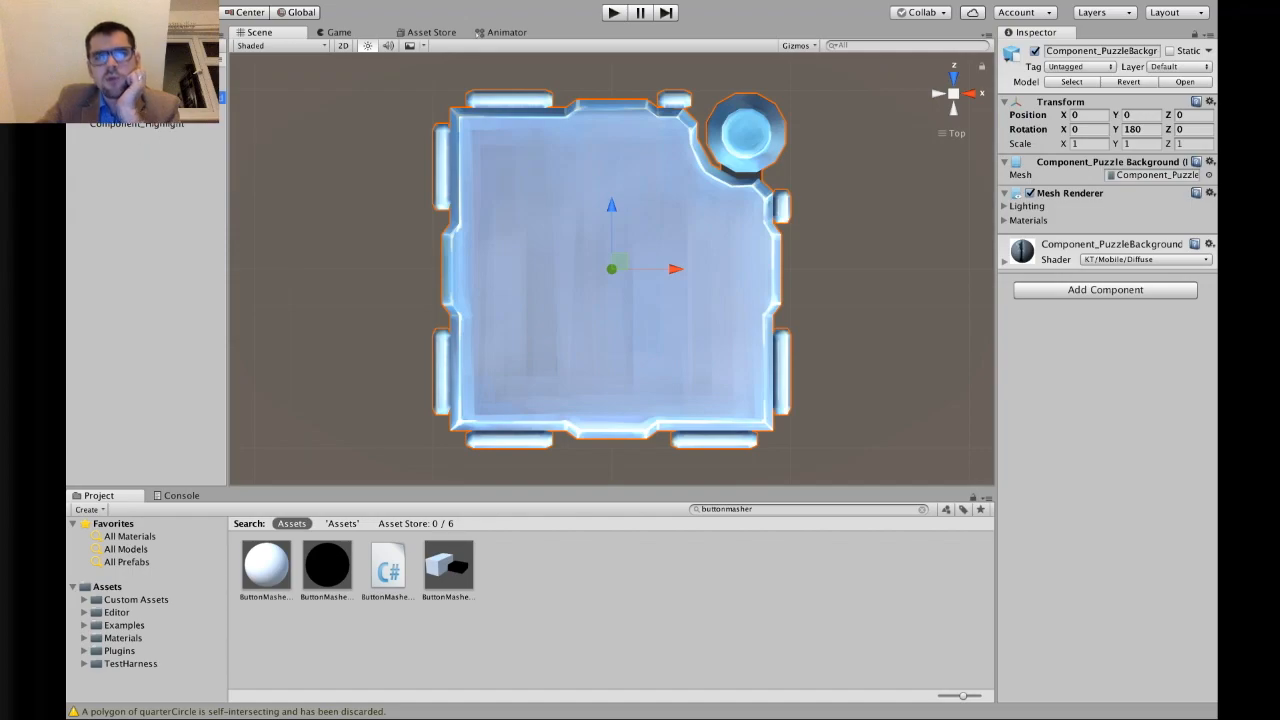
left_click(156, 124, "super")
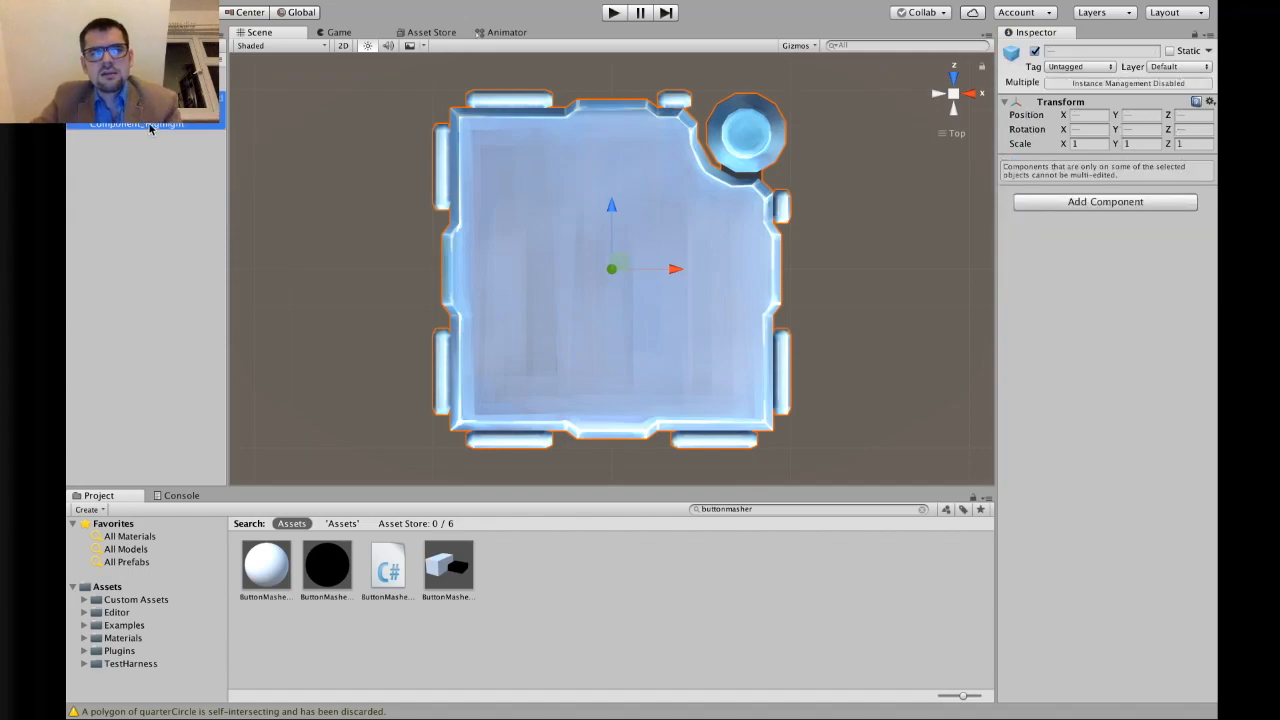
left_click(140, 206)
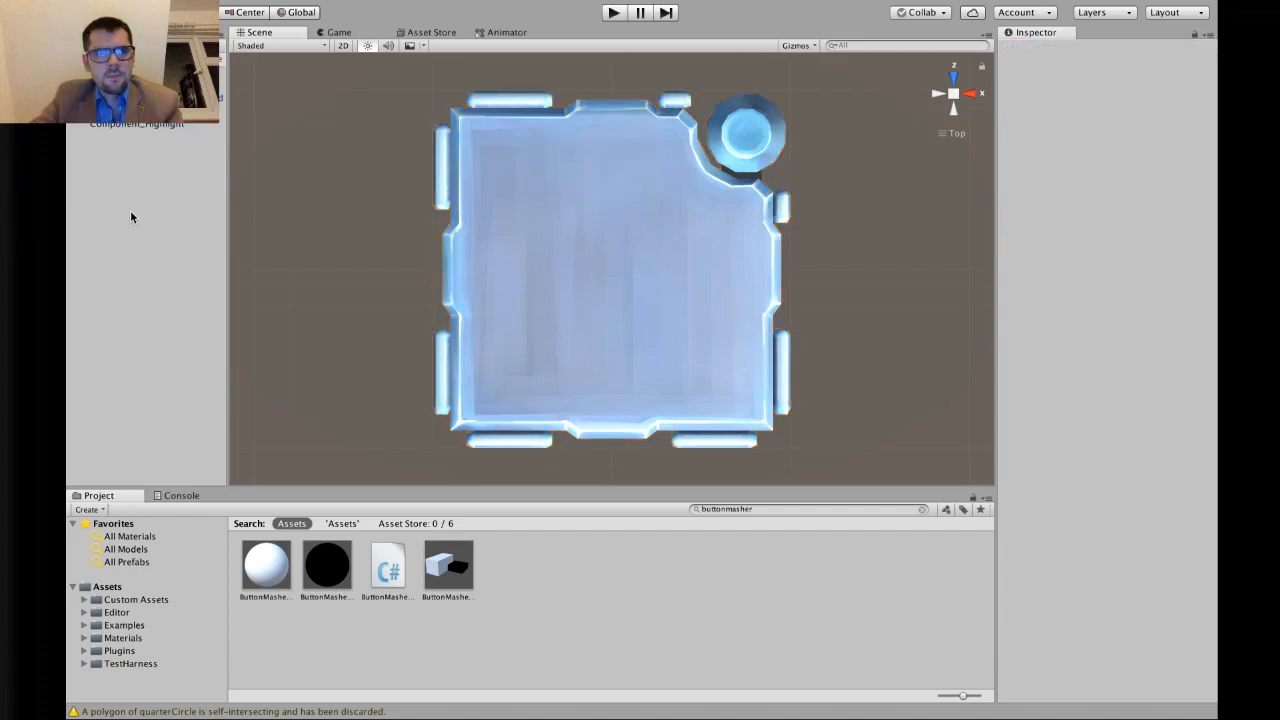
right_click(123, 178)
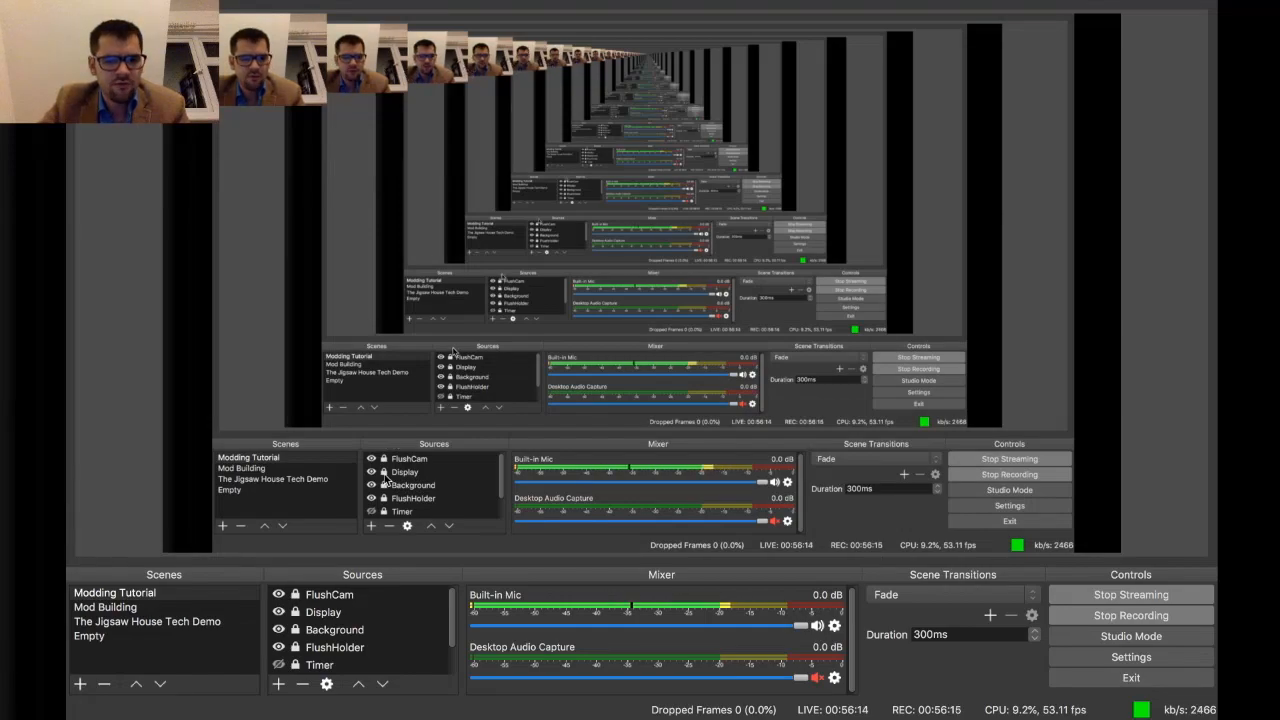
Switch to OBS and move the FlushCam webcam source to the lower-left corner of the canvas, uncovering the Unity hierarchy
left_click(330, 595)
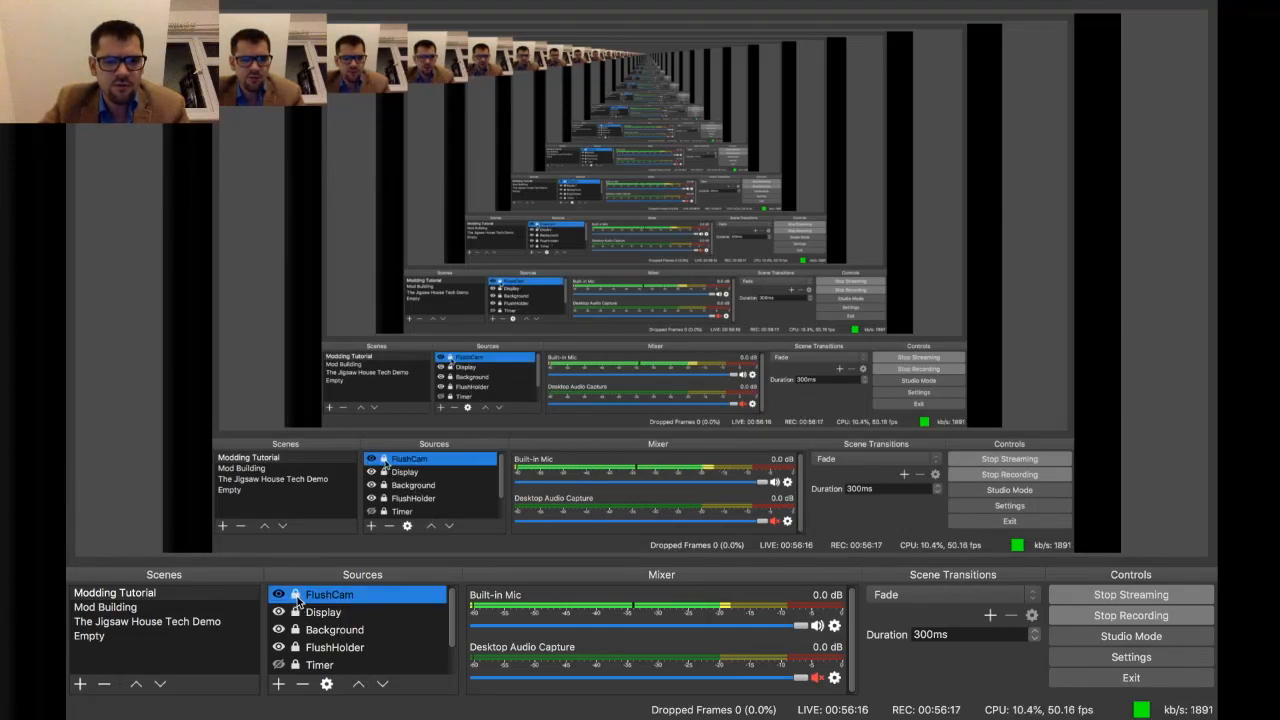
left_click_drag(287, 80, 1022, 97)
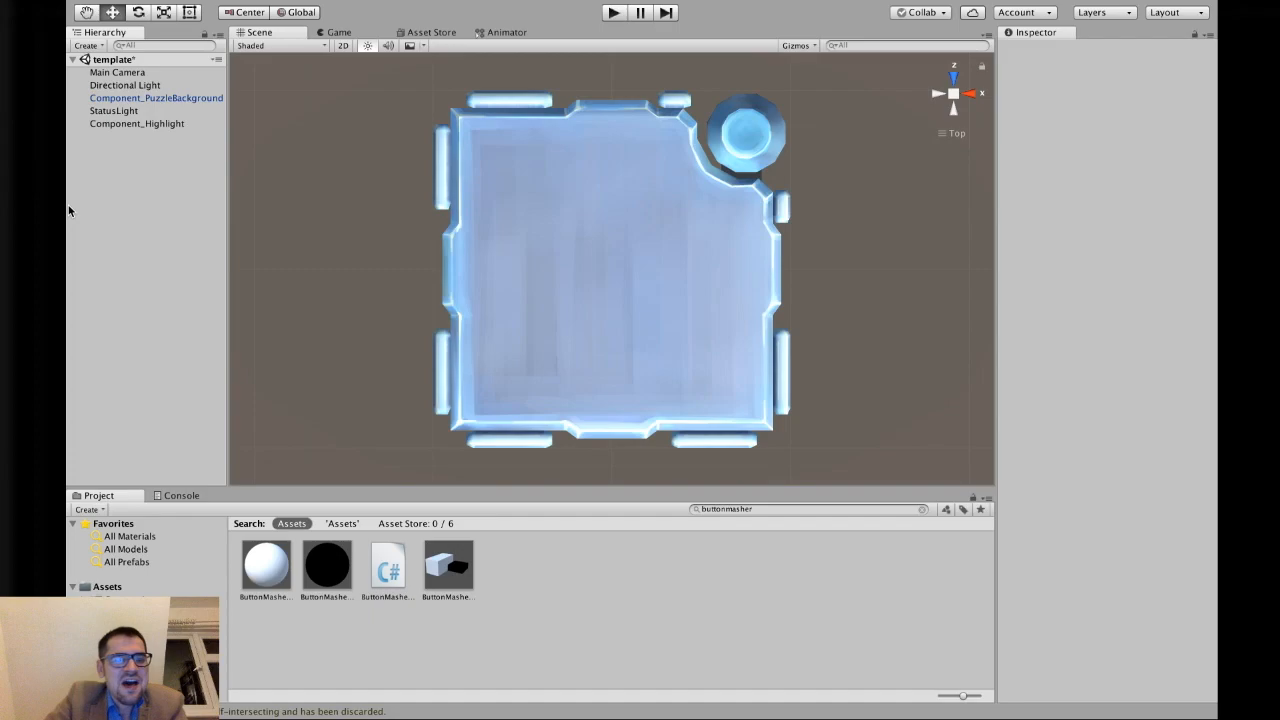
Create an empty GameObject at the root of the template scene, reset its Transform and select it
right_click(112, 169)
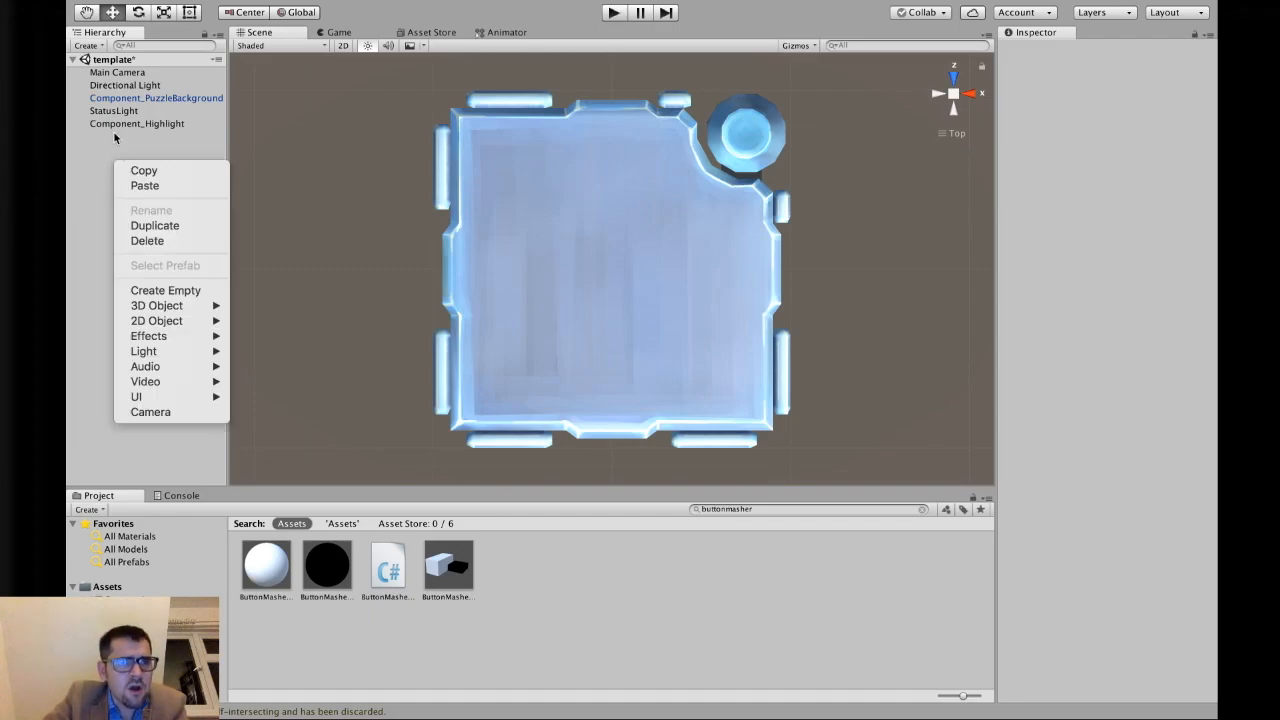
right_click(115, 136)
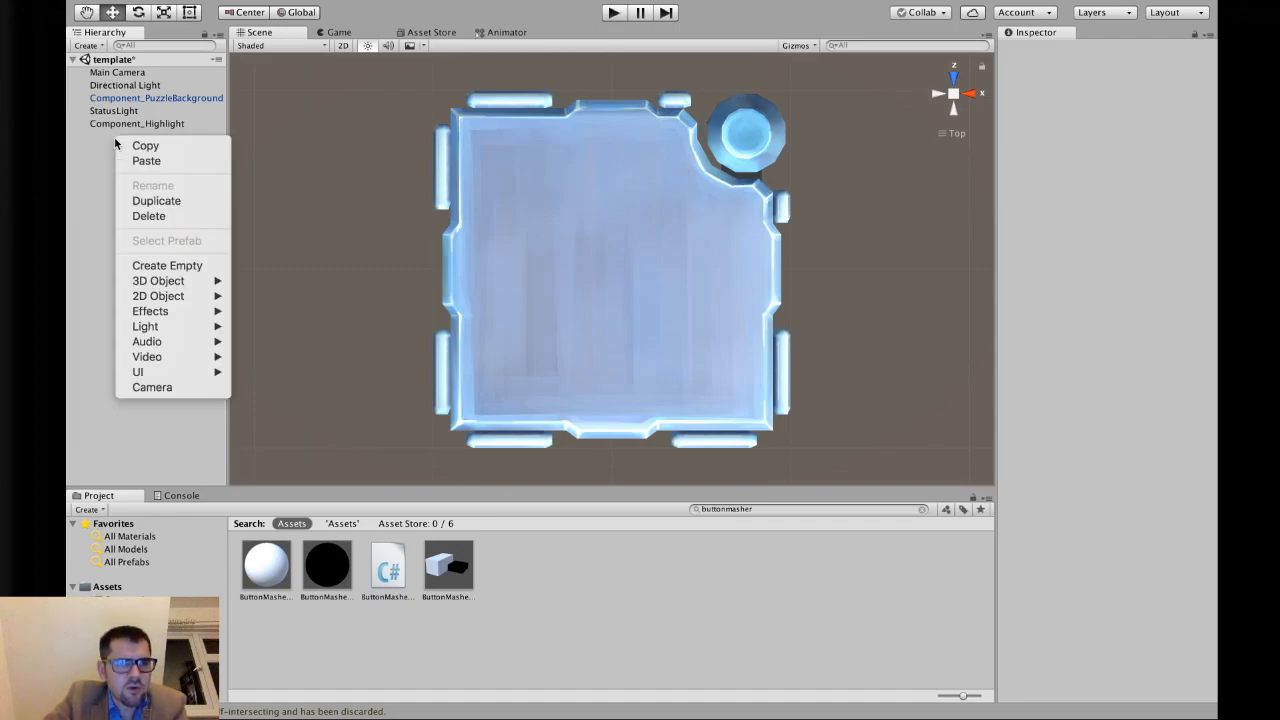
left_click(184, 265)
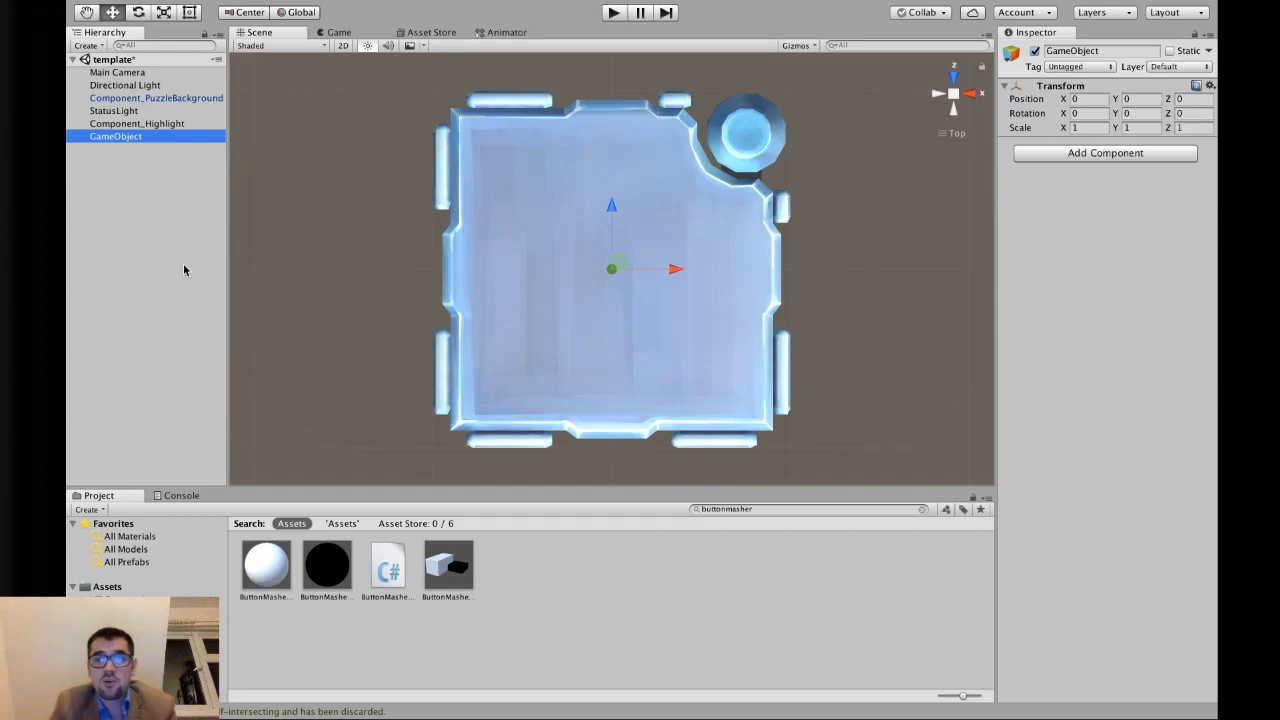
left_click(1103, 99)
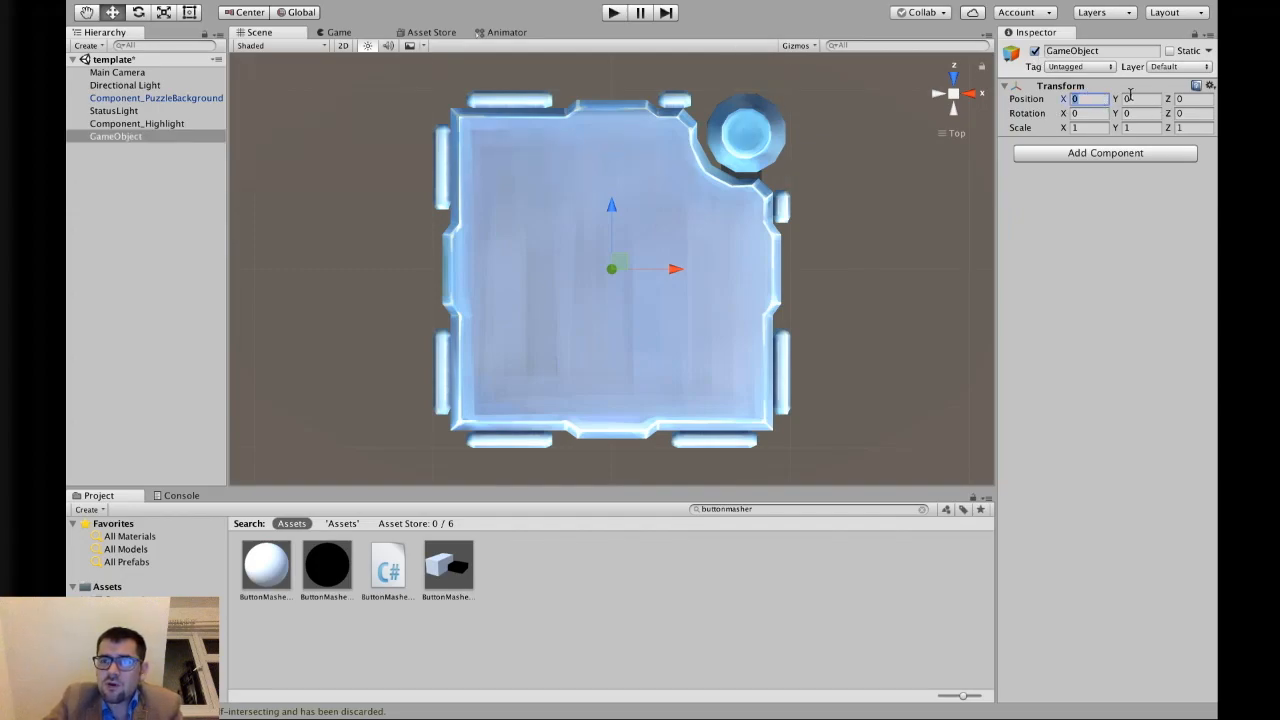
left_click(1210, 87)
left_click(1163, 102)
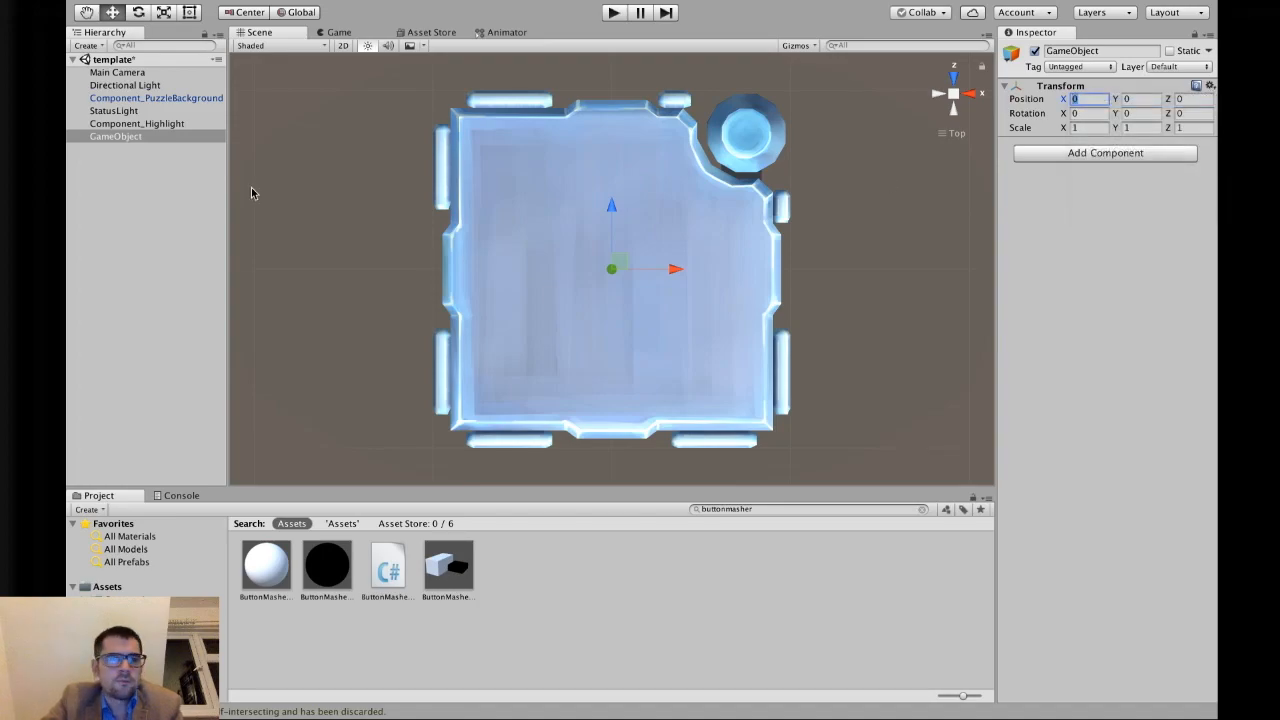
left_click(131, 139)
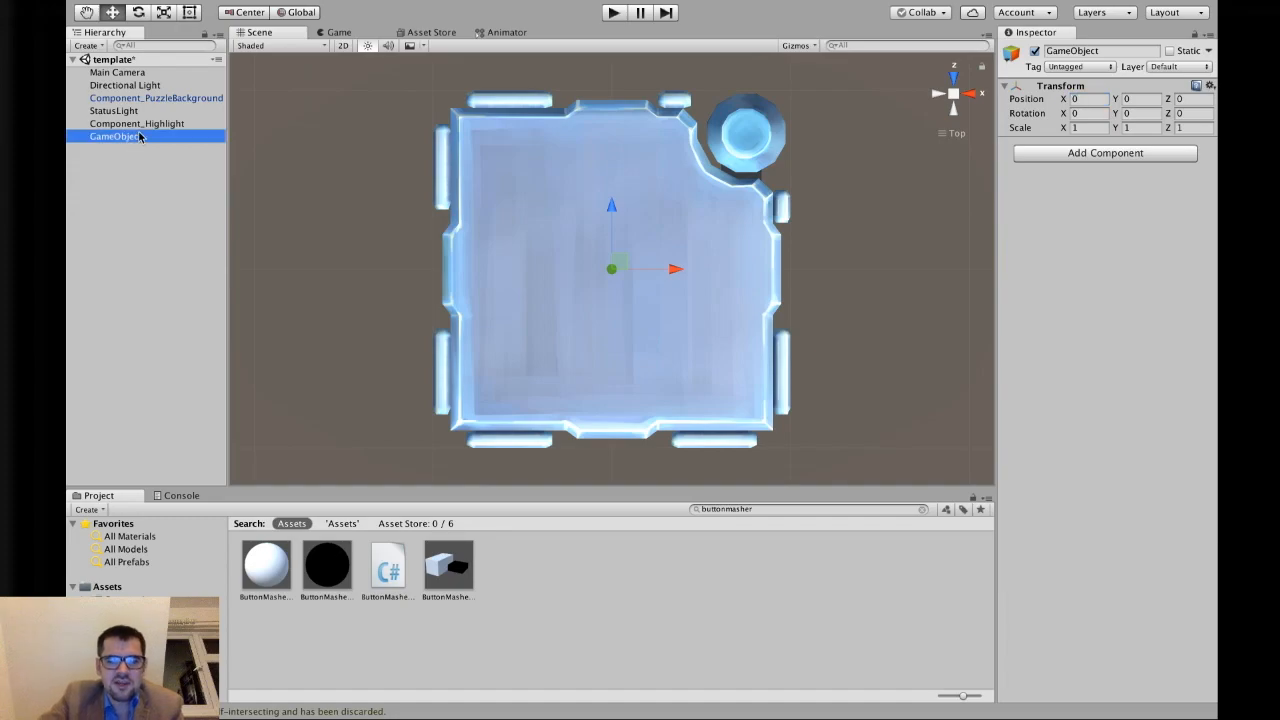
Rename the new empty GameObject as template
key("Return")
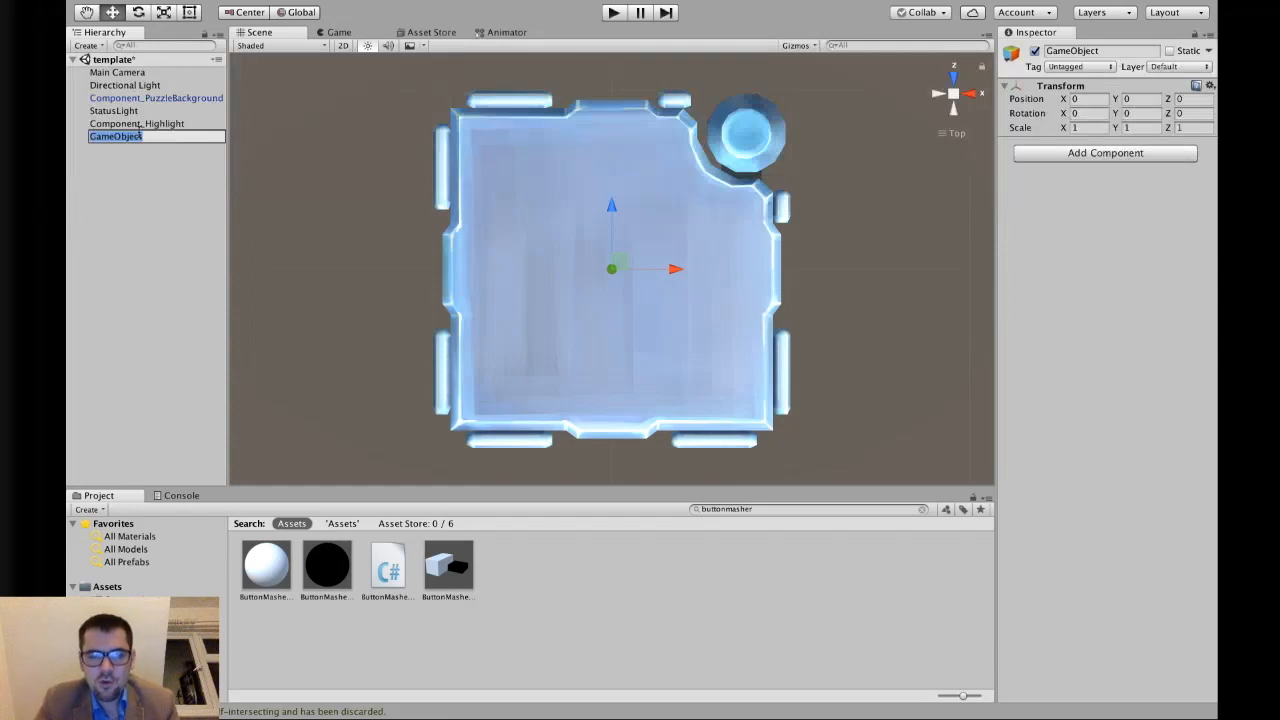
type("template")
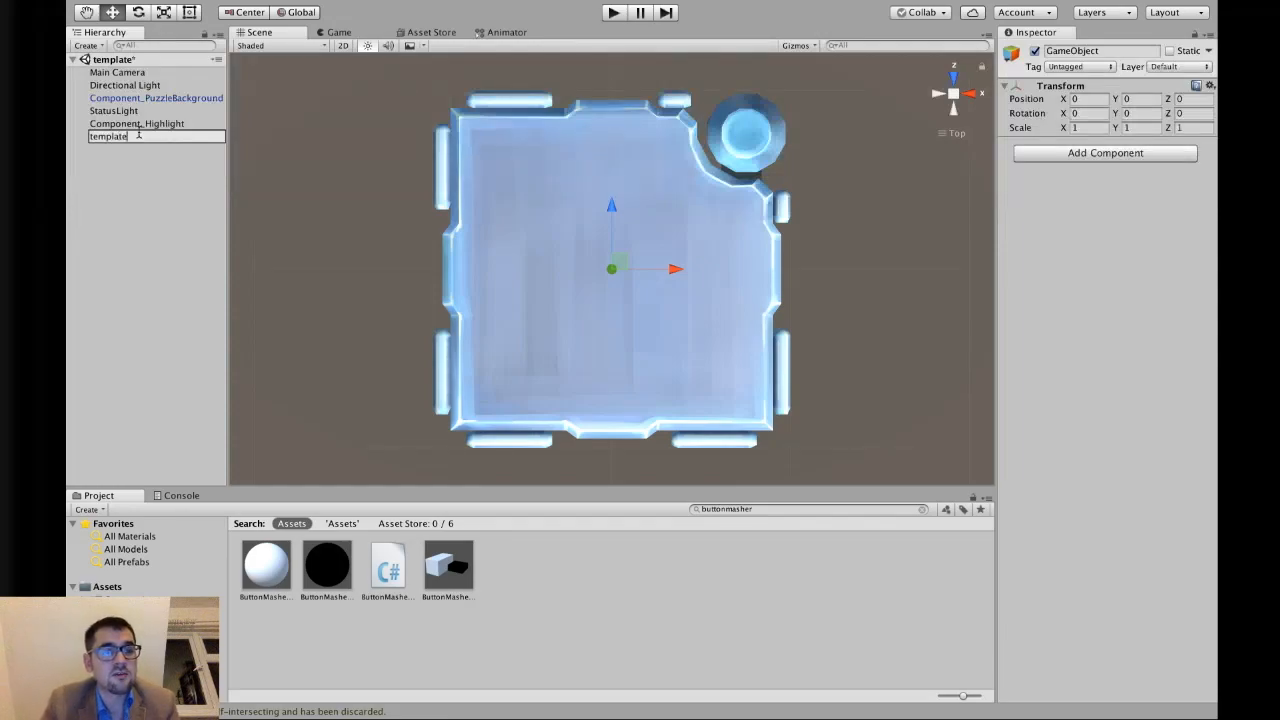
key("Return")
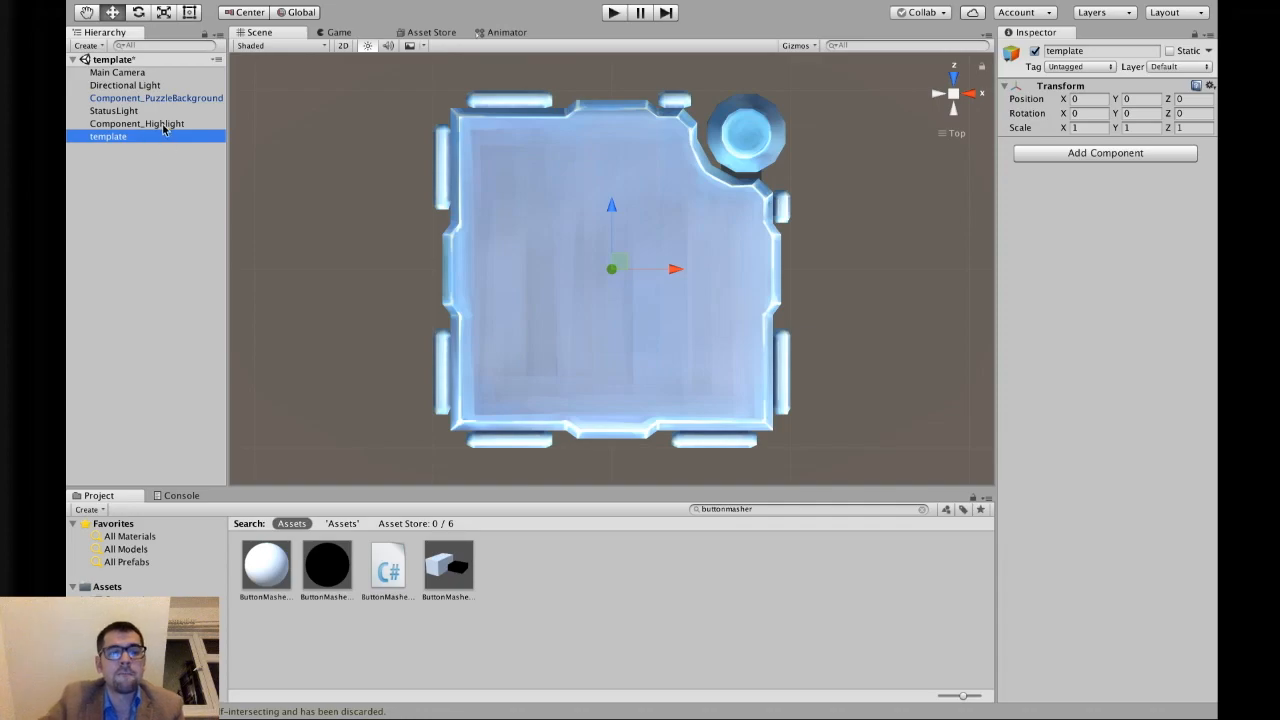
Make Component_PuzzleBackground, StatusLight and Component_Highlight children of the template object
left_click(154, 99)
left_click(152, 124, "shift")
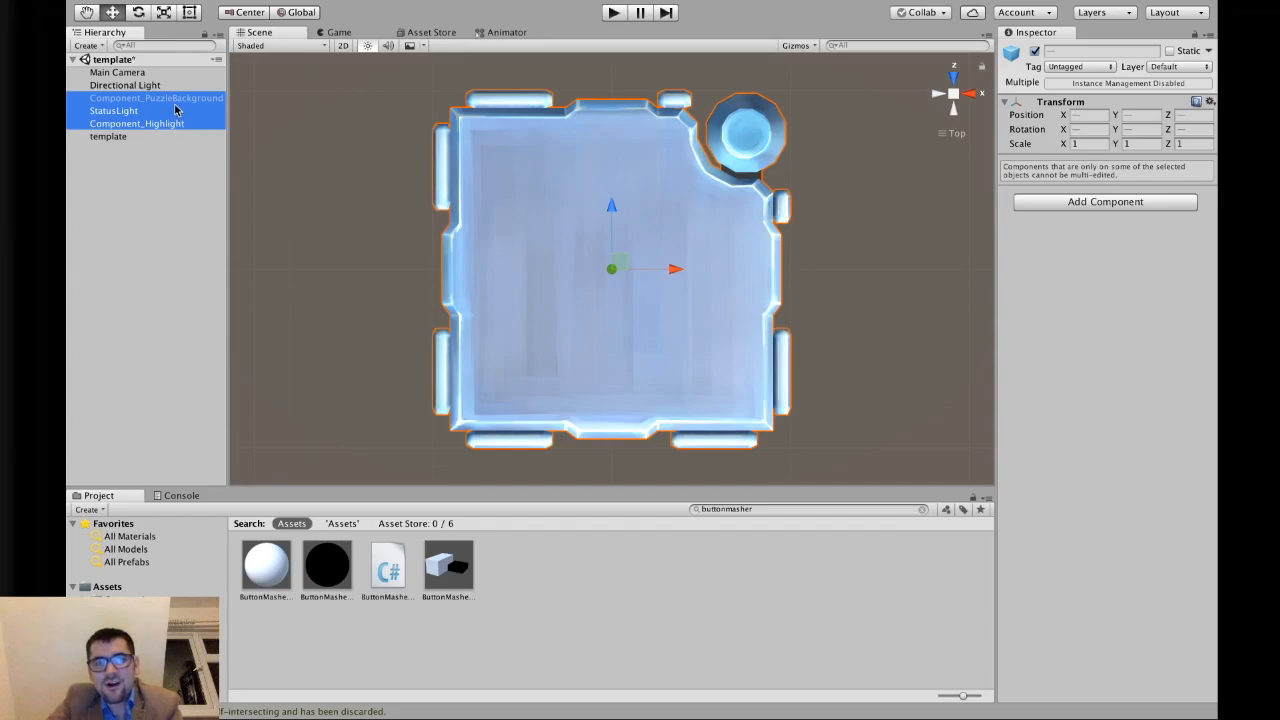
left_click_drag(176, 103, 121, 138)
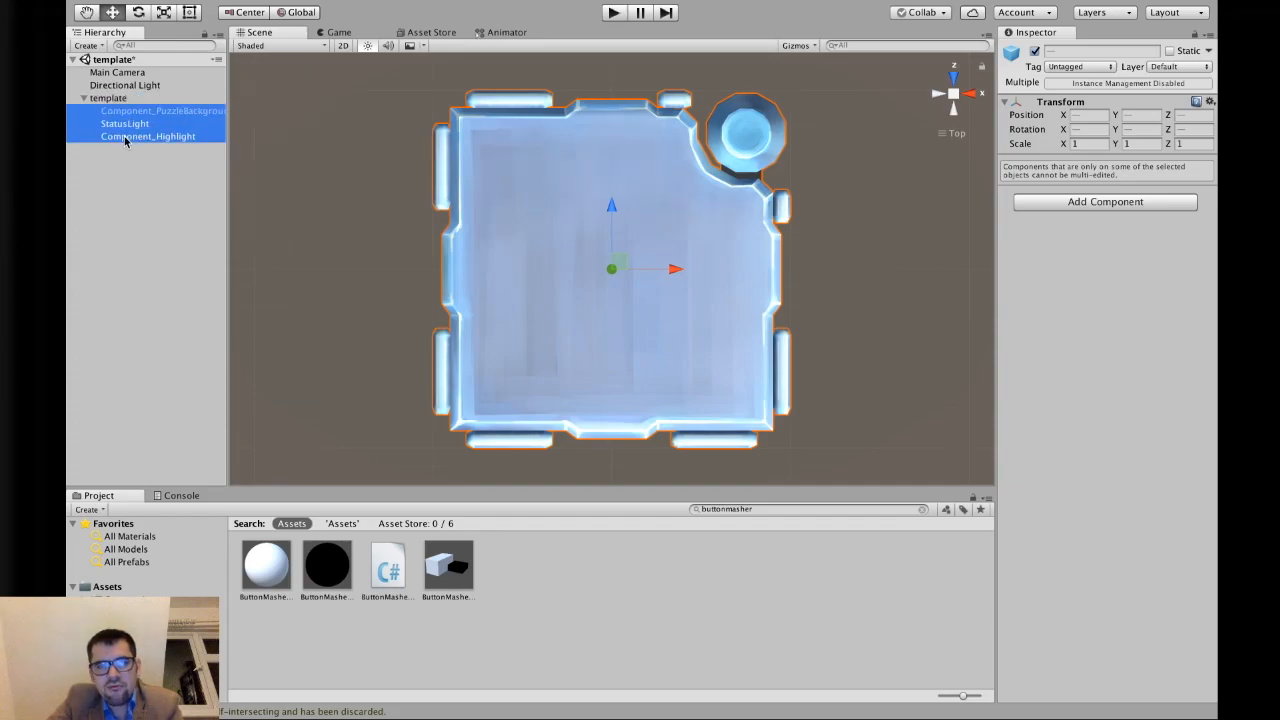
Examine how the template object and its three child objects are grouped in the hierarchy
left_click(84, 100)
left_click(84, 100)
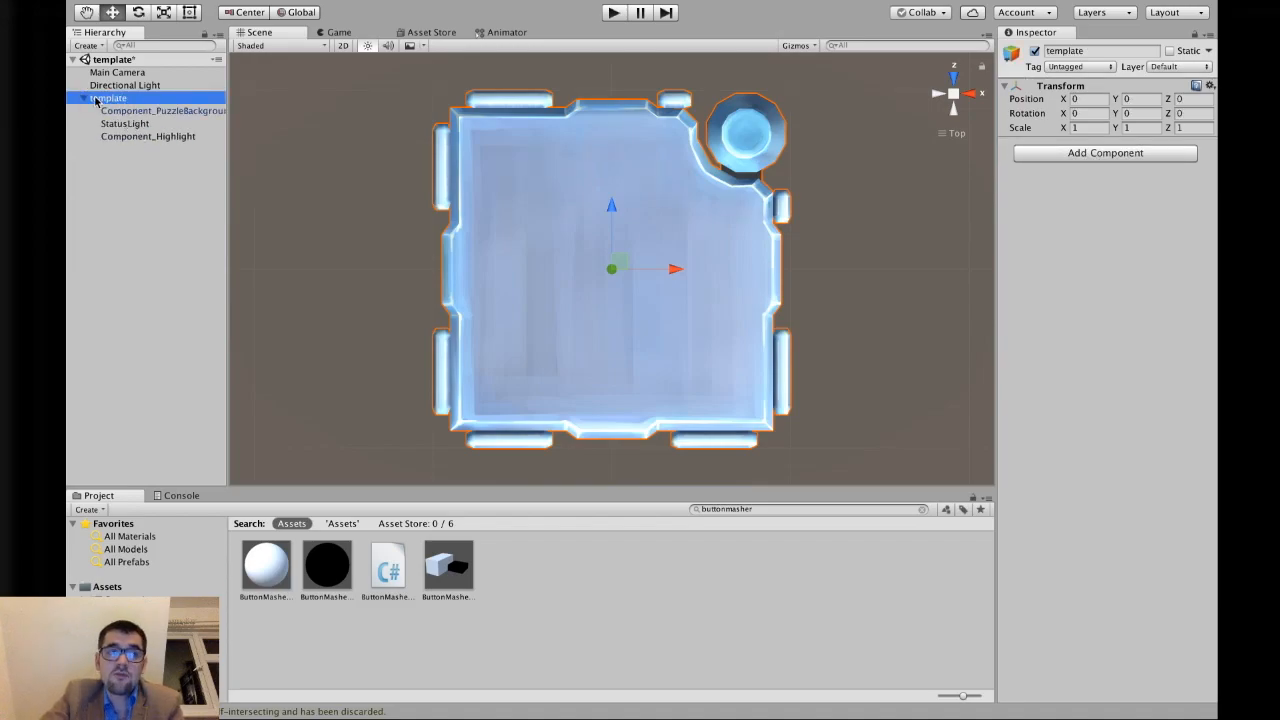
left_click(118, 111)
left_click(125, 100)
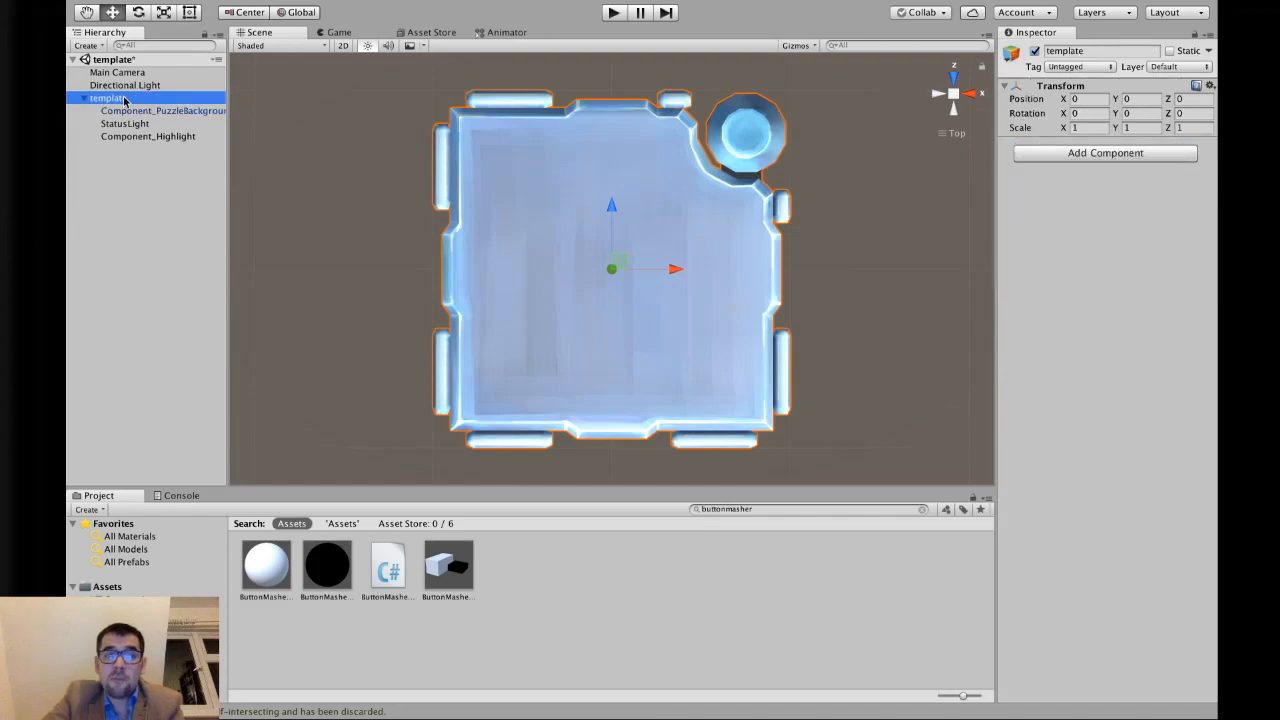
left_click(138, 111)
left_click(140, 136, "shift")
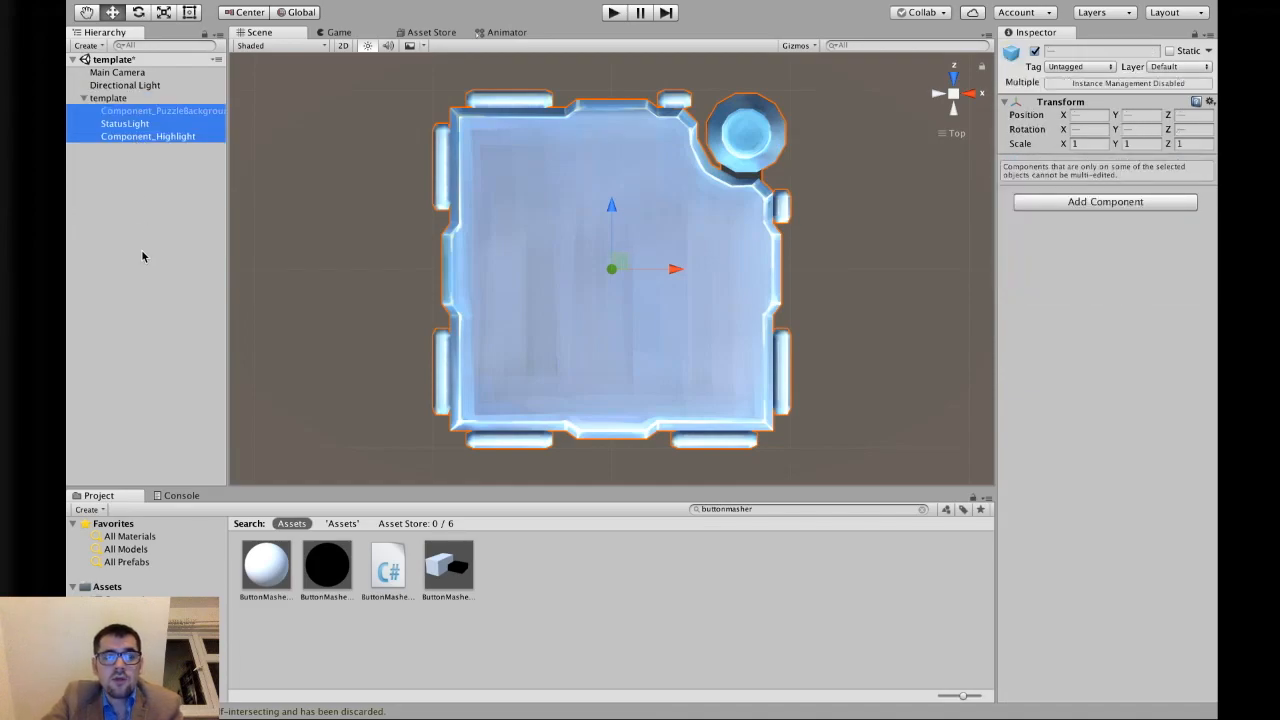
left_click(144, 215)
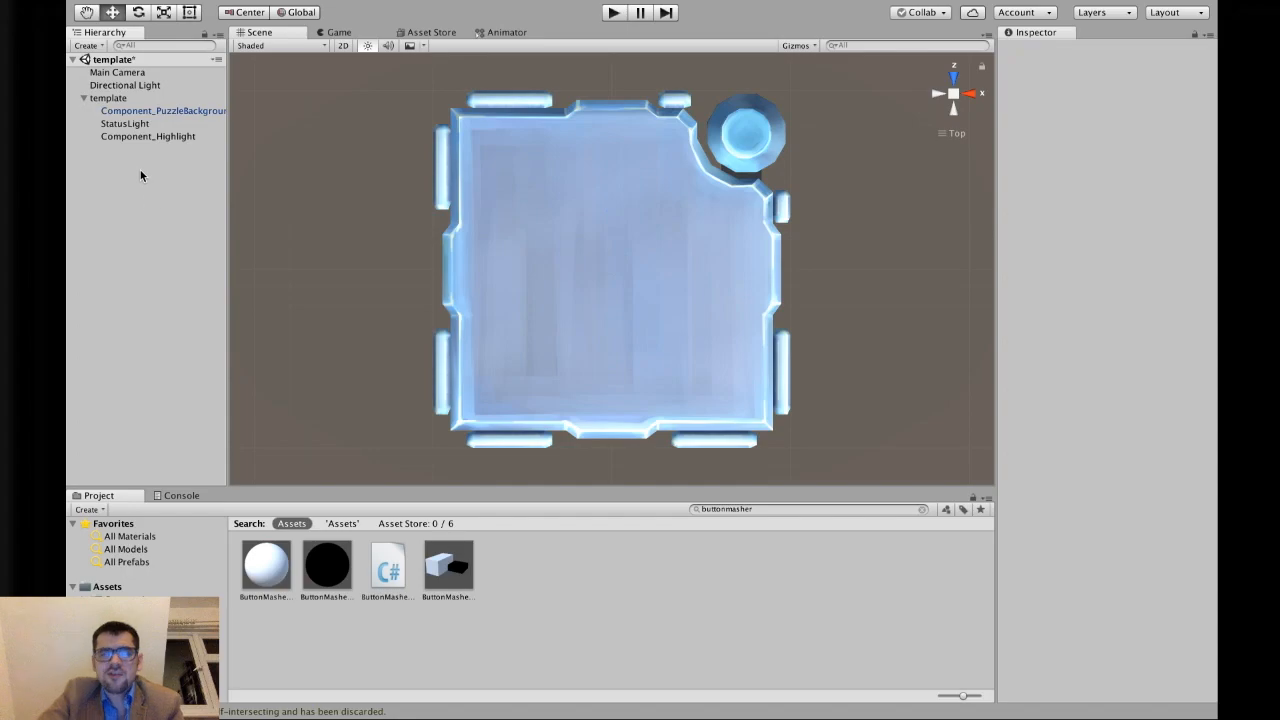
left_click(137, 87)
left_click(140, 111)
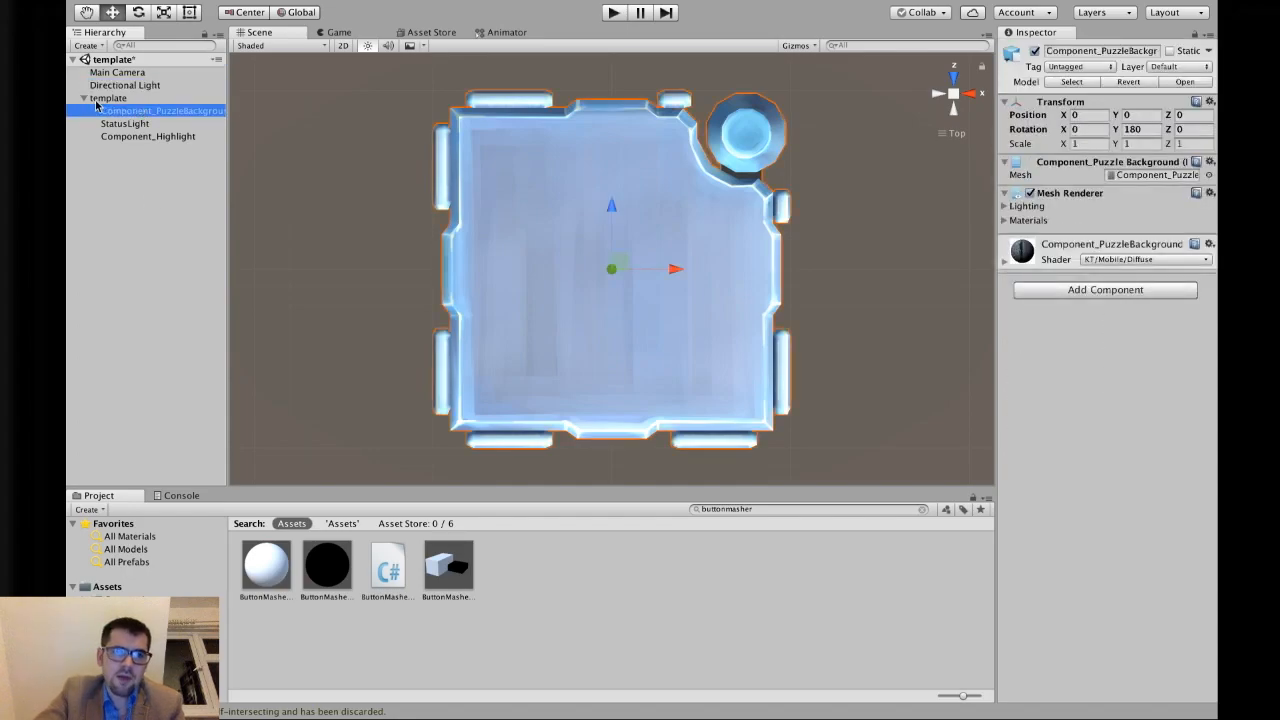
left_click(140, 98)
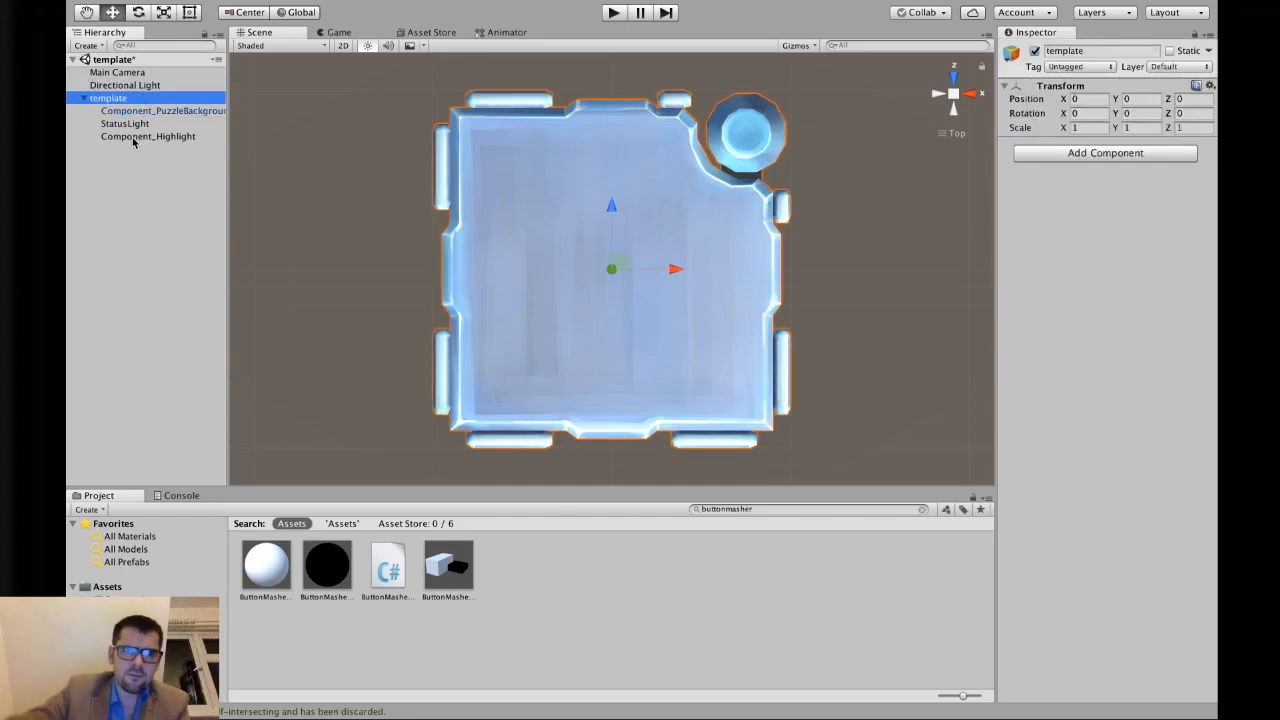
left_click(128, 99)
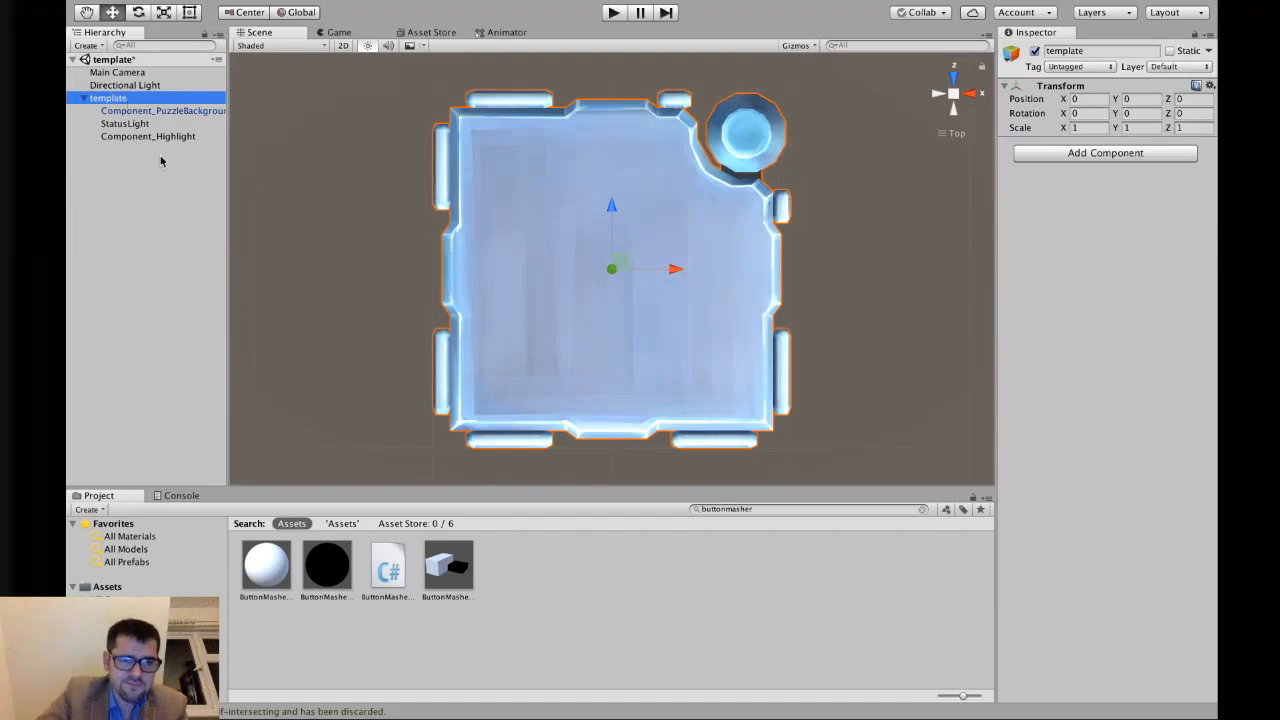
key("Return")
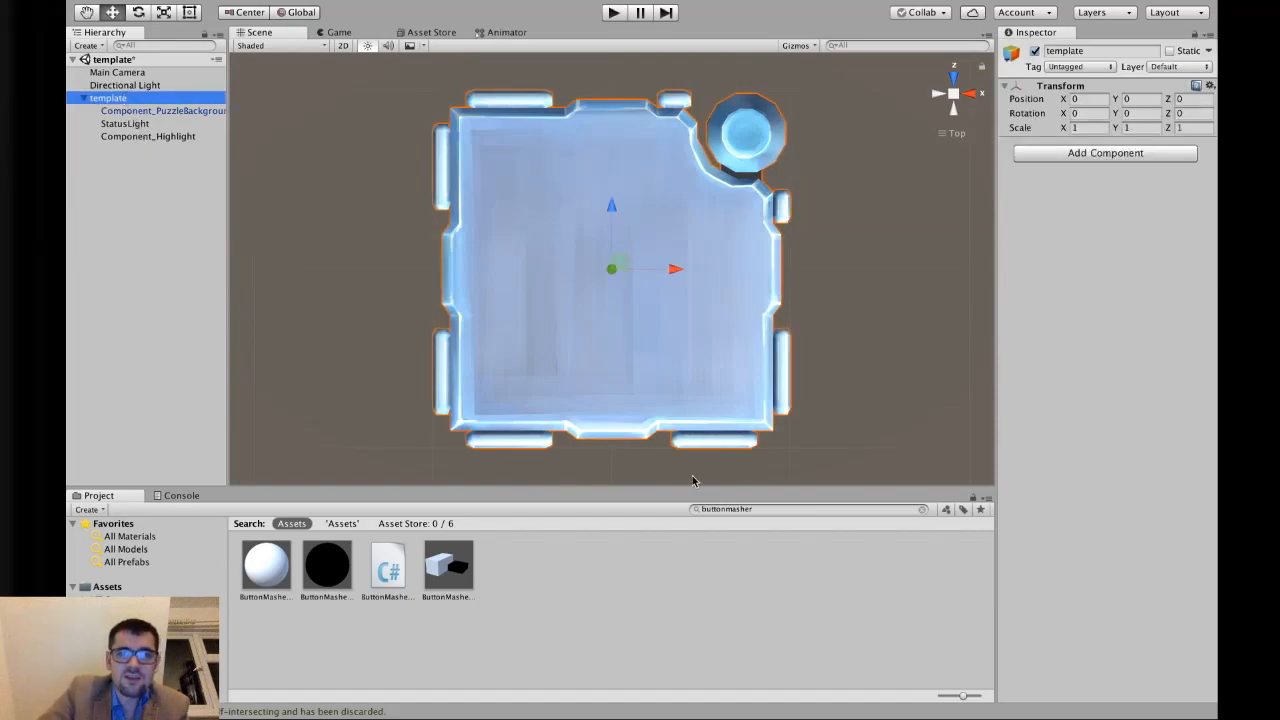
key("Down")
key("Down")
key("Down")
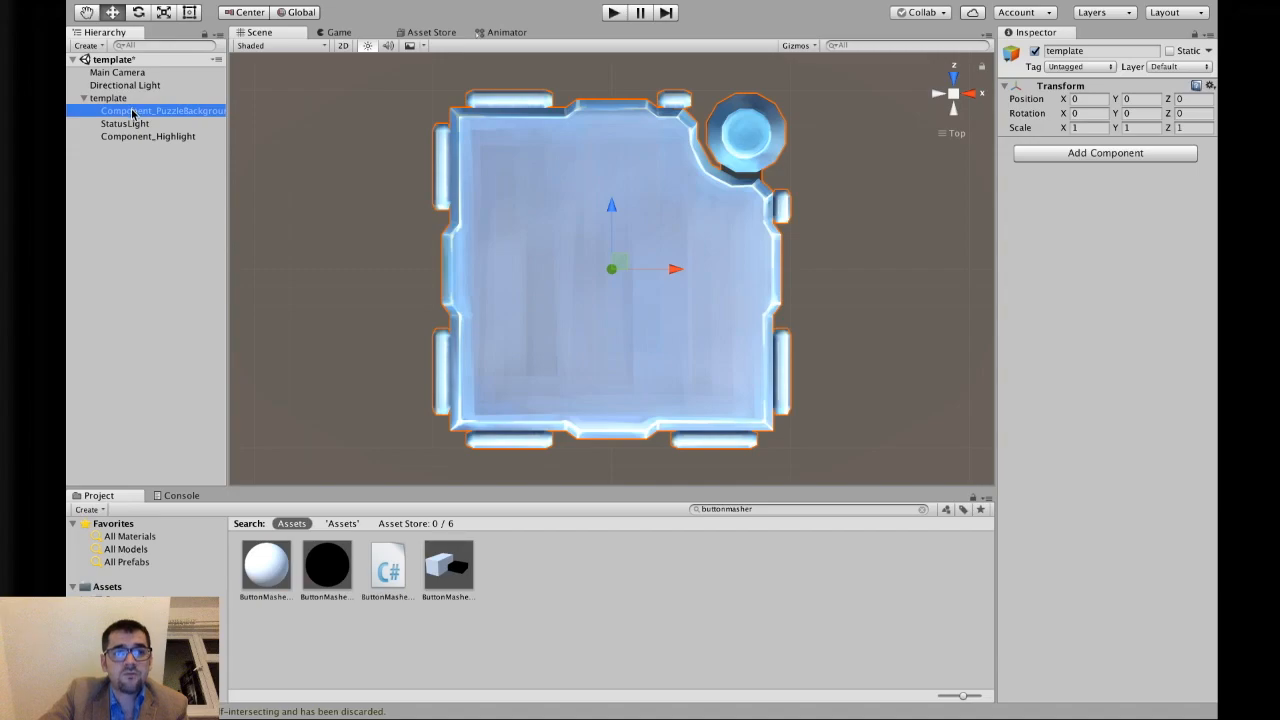
key("Up")
key("Up")
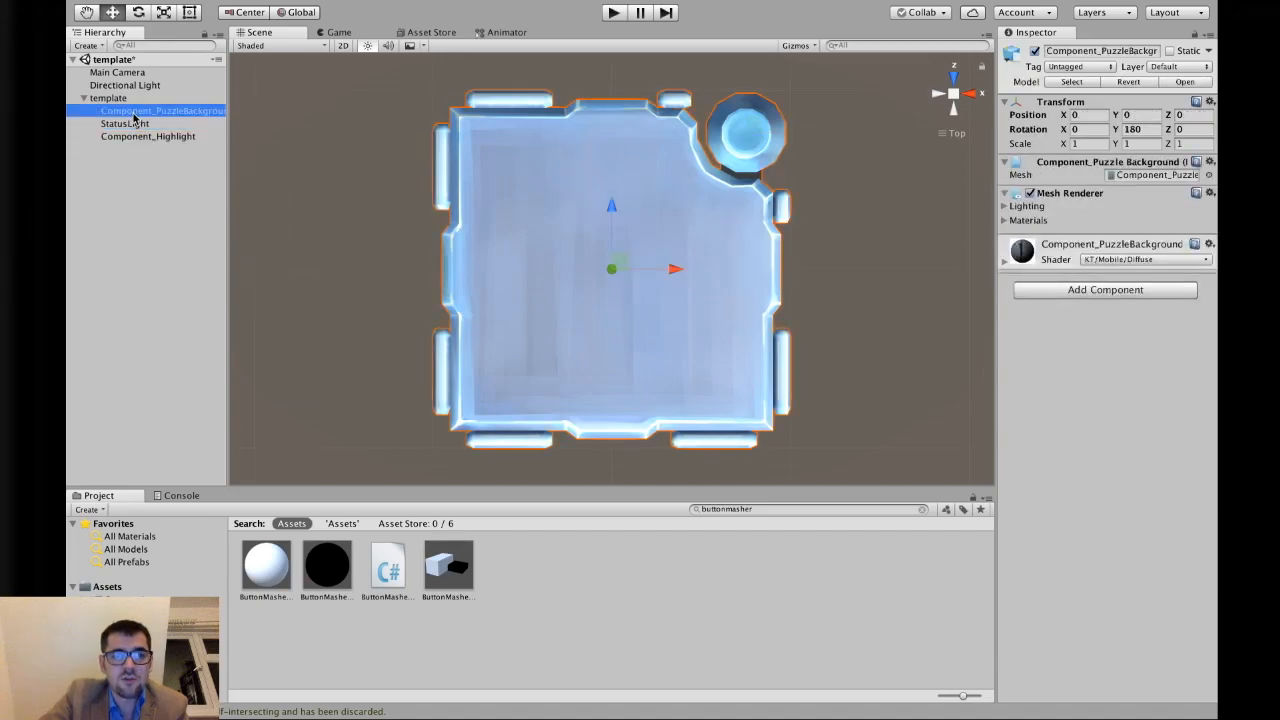
left_click(130, 98)
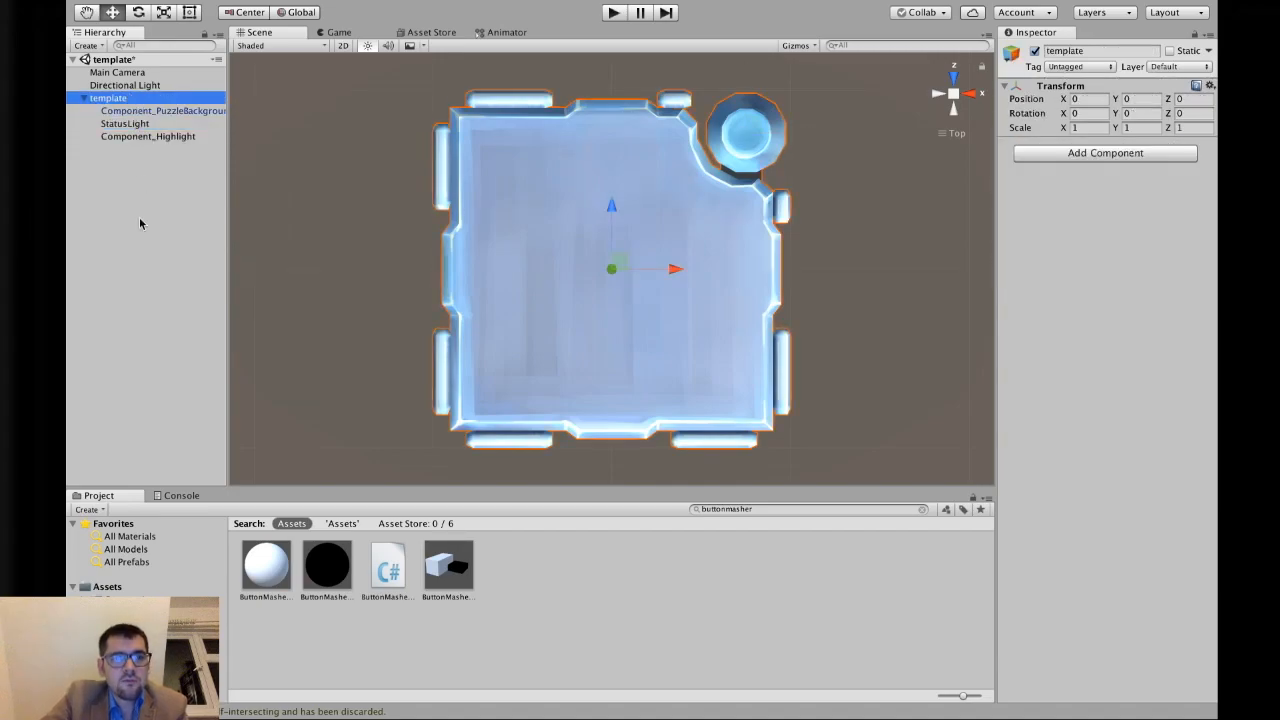
Create an empty GameObject as a child of the template object and name it ancillary
right_click(141, 176)
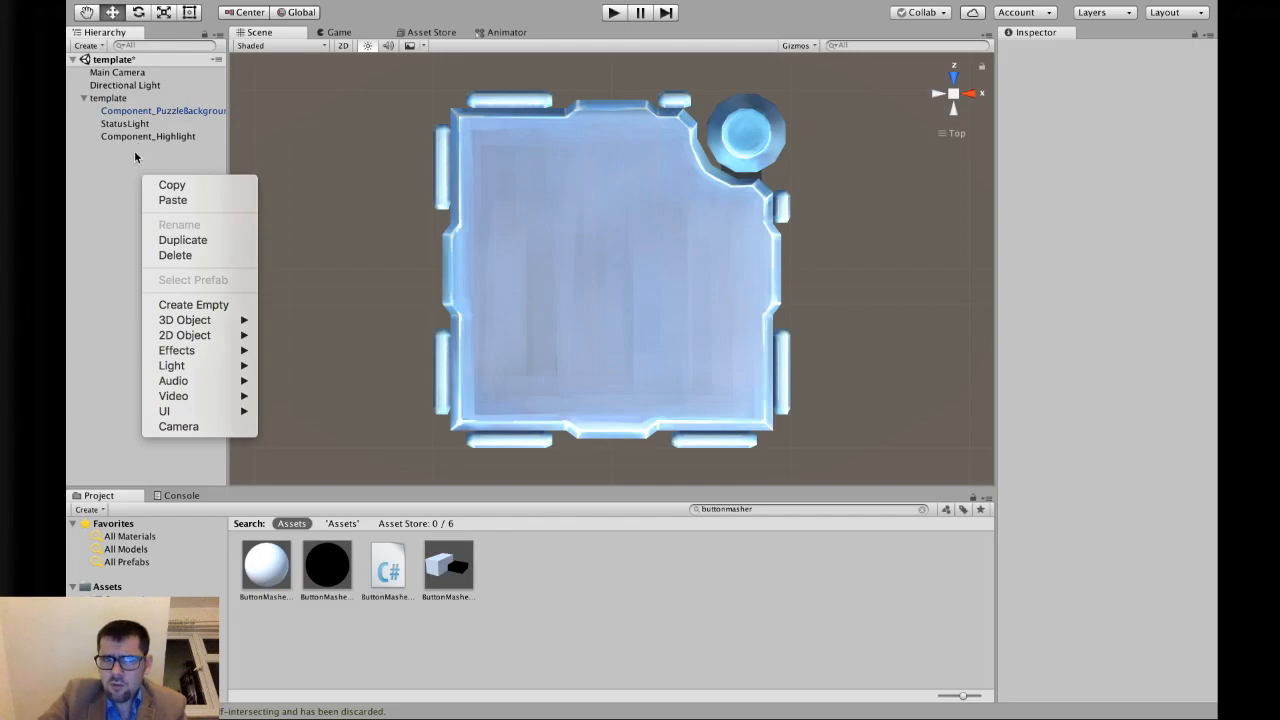
right_click(138, 154)
right_click(141, 151)
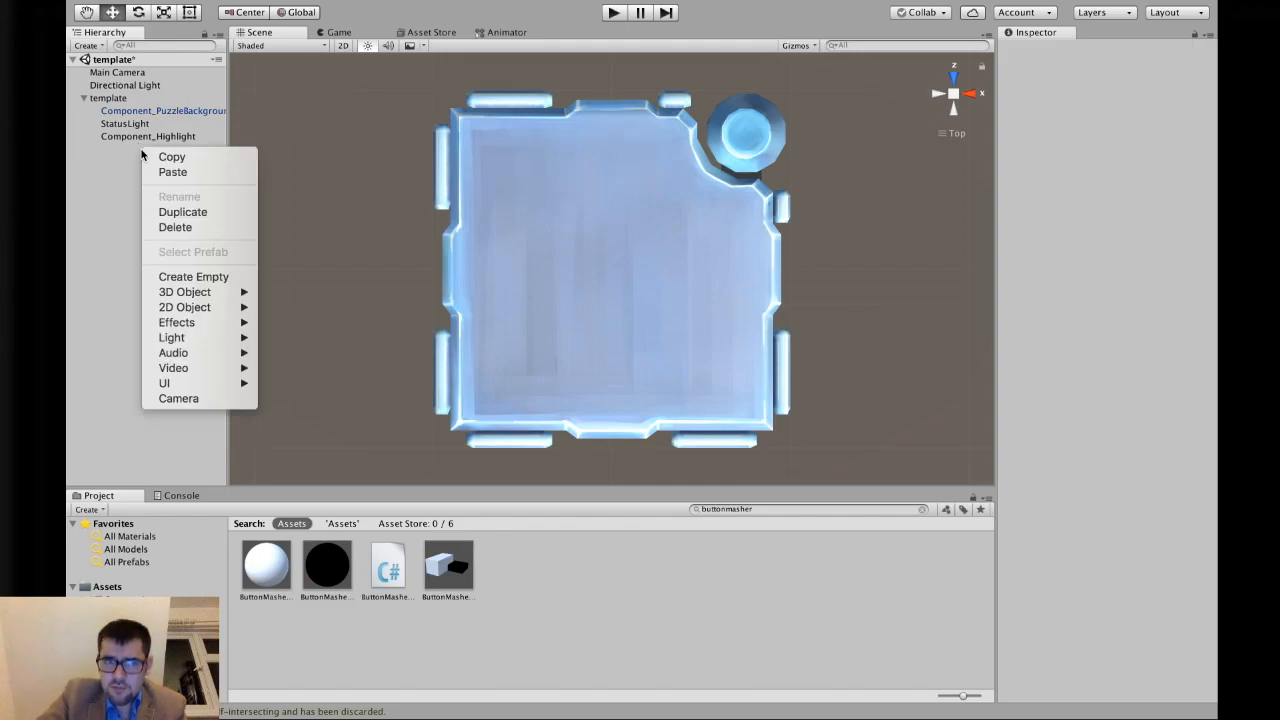
left_click(193, 276)
left_click_drag(109, 149, 115, 100)
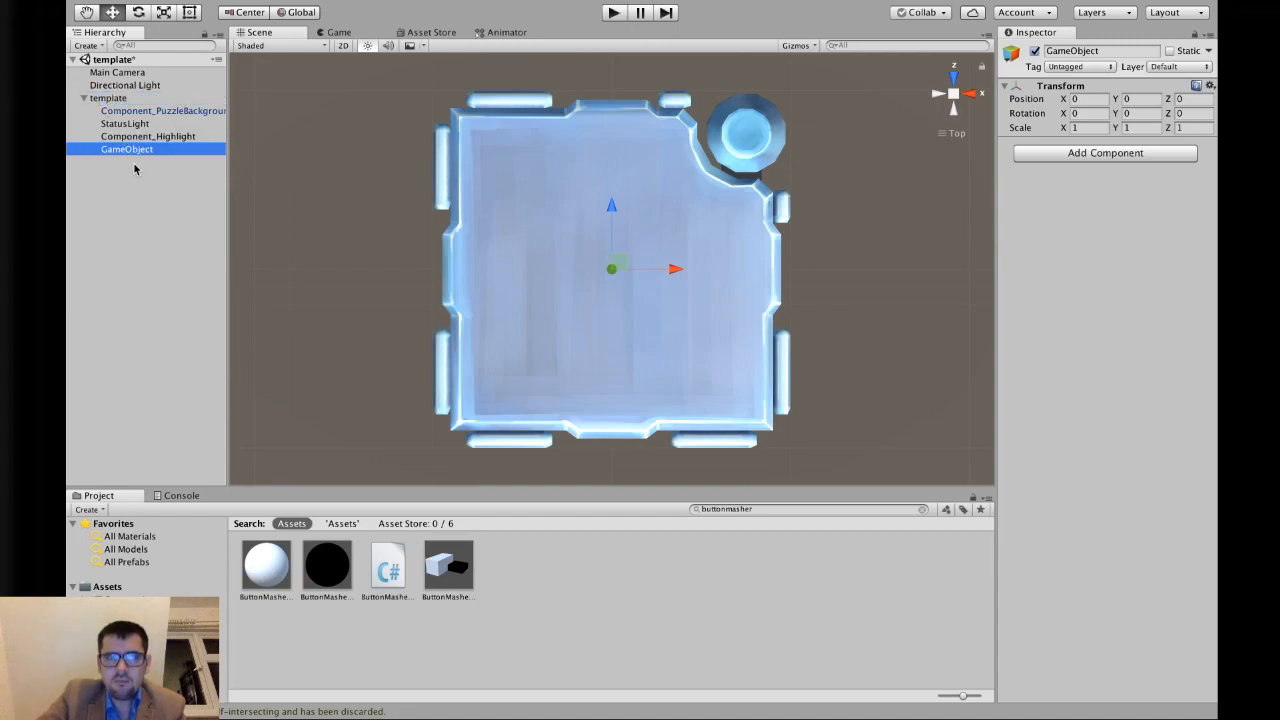
key("Return")
type("an")
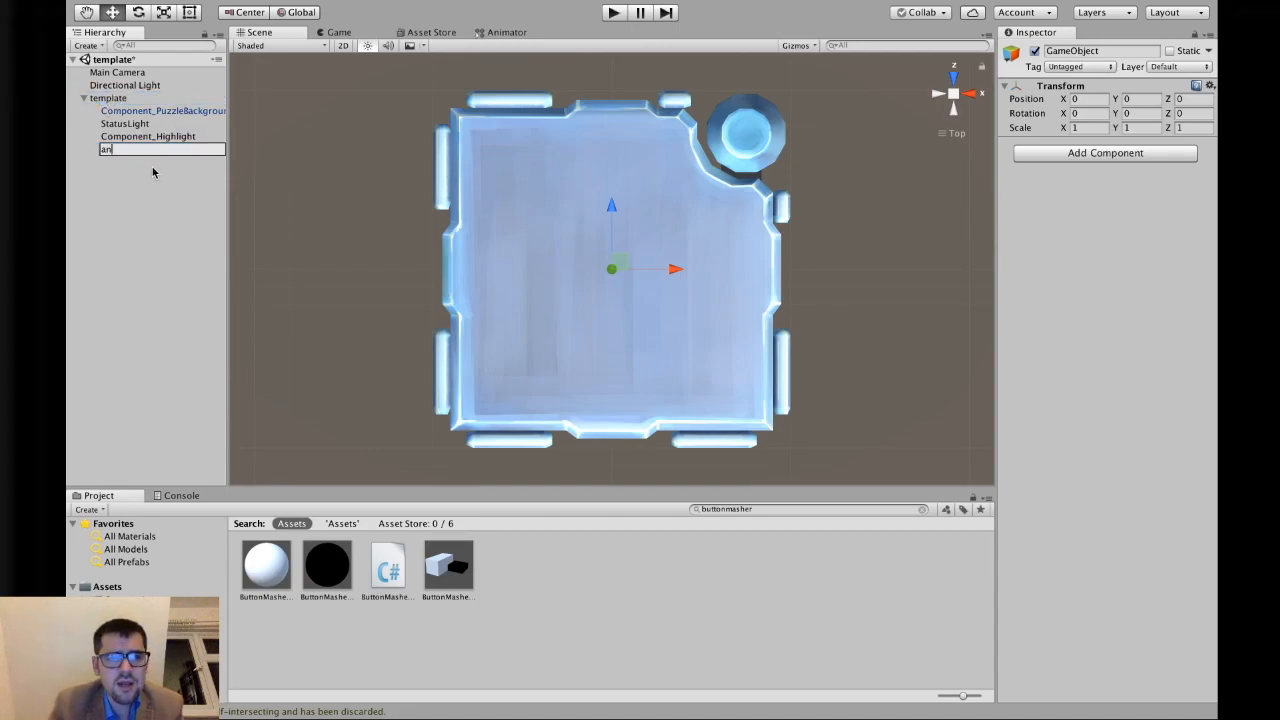
type("cillary")
key("Return")
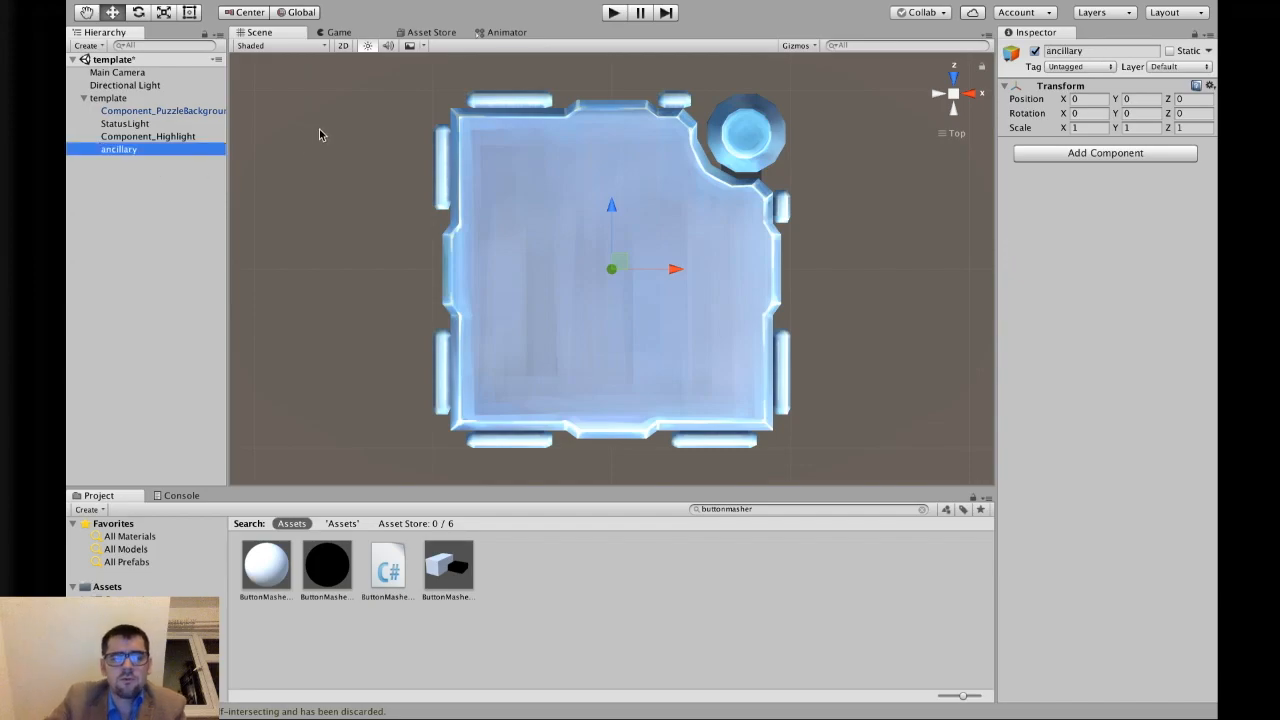
Move Component_PuzzleBackground, StatusLight and Component_Highlight into the ancillary object and collapse it
left_click(166, 111)
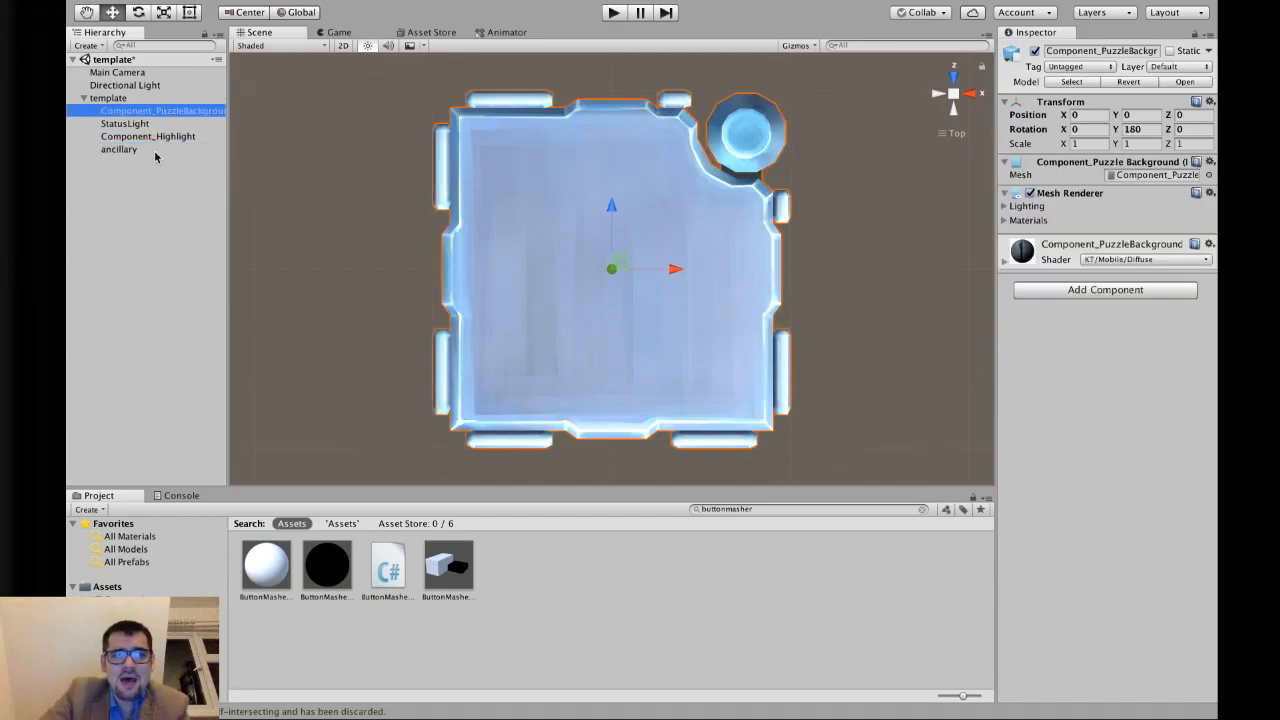
left_click(157, 150)
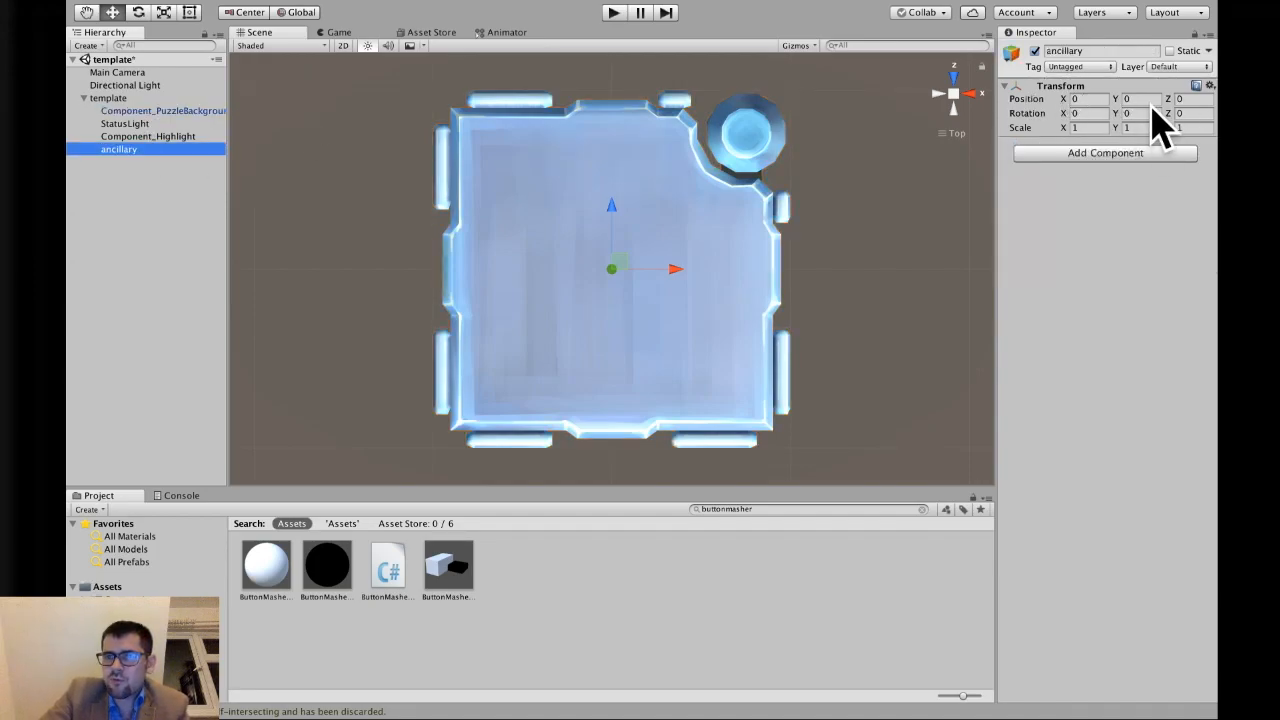
left_click(160, 136)
left_click(152, 113, "shift")
left_click_drag(148, 114, 142, 149)
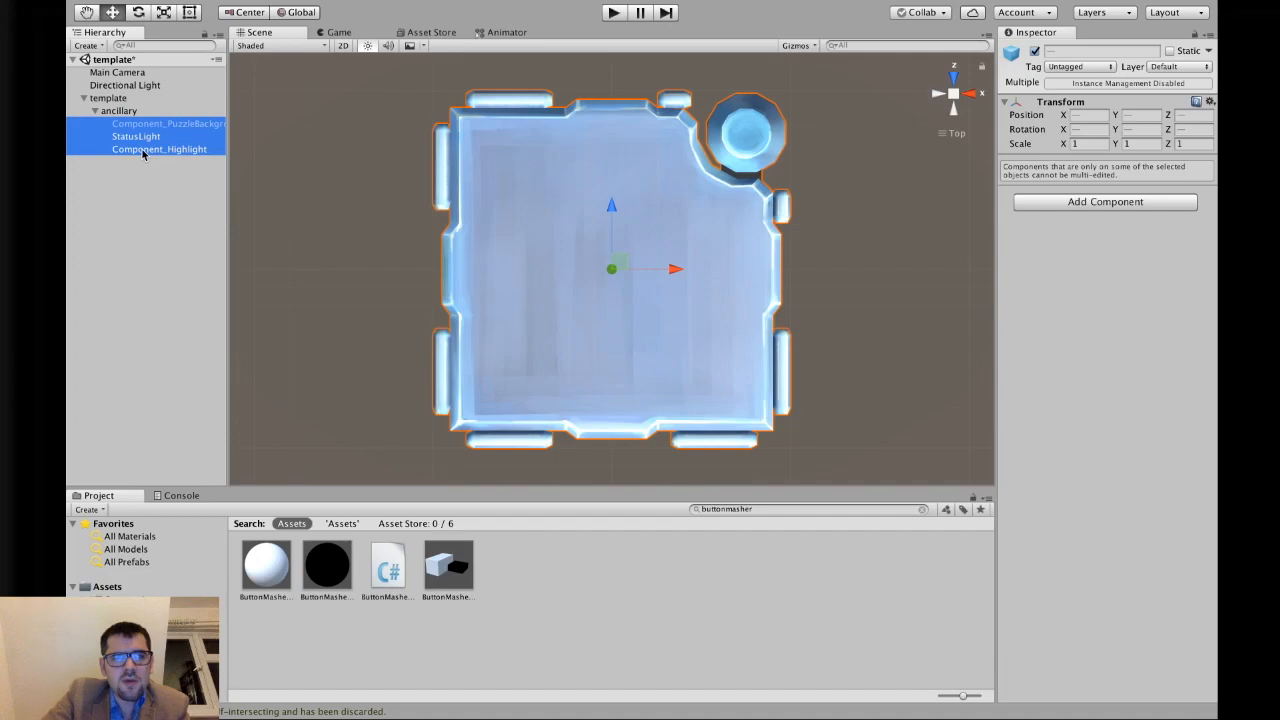
left_click(145, 216)
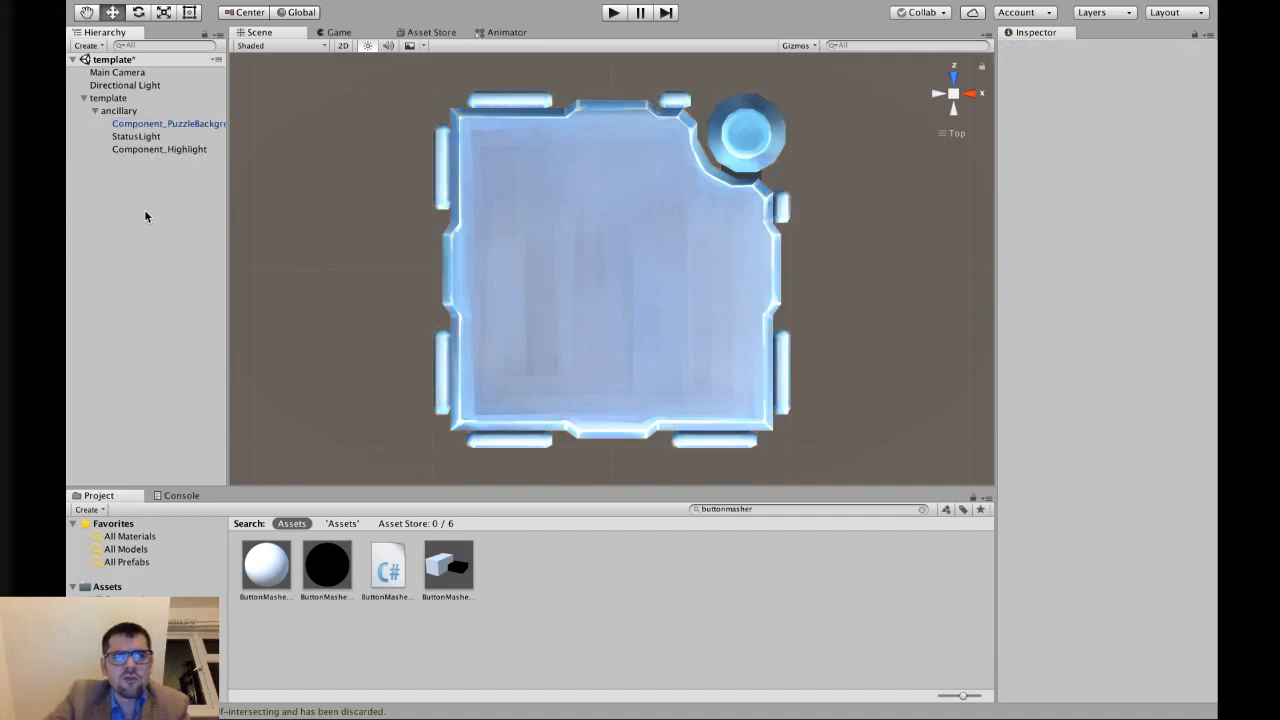
left_click(96, 111)
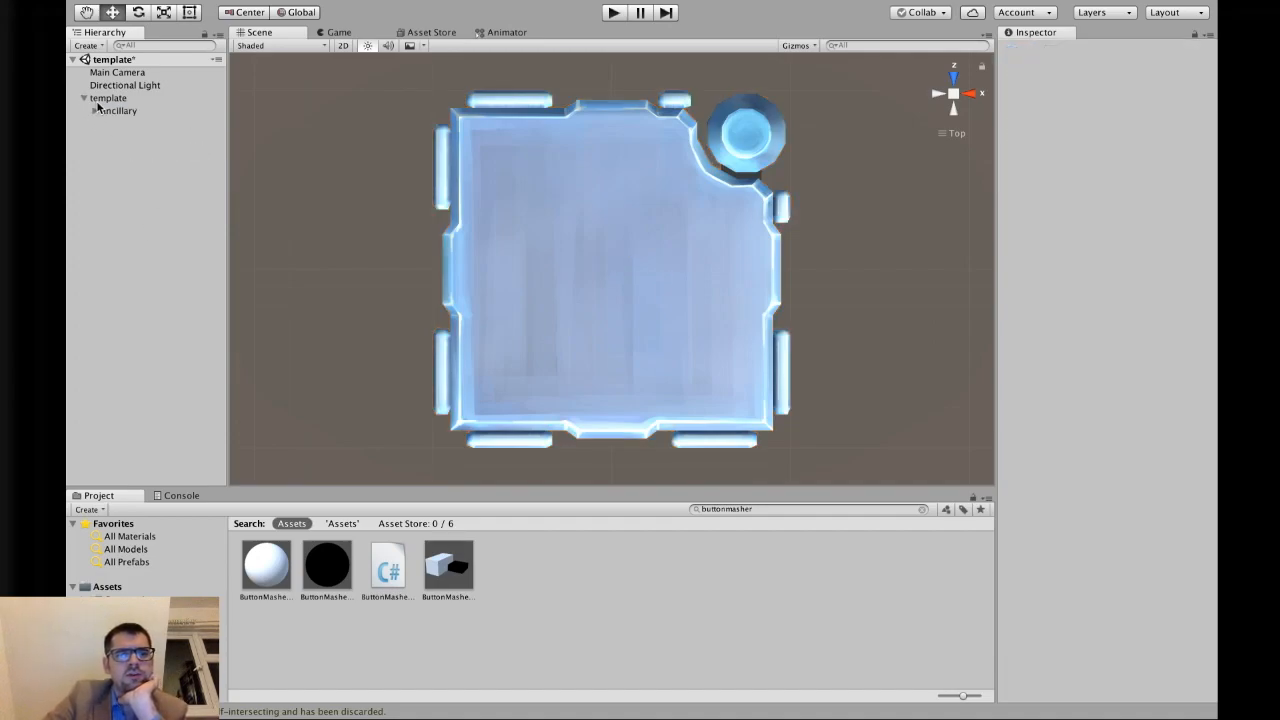
Create another empty child object under template and name it screens
right_click(130, 98)
left_click(193, 221)
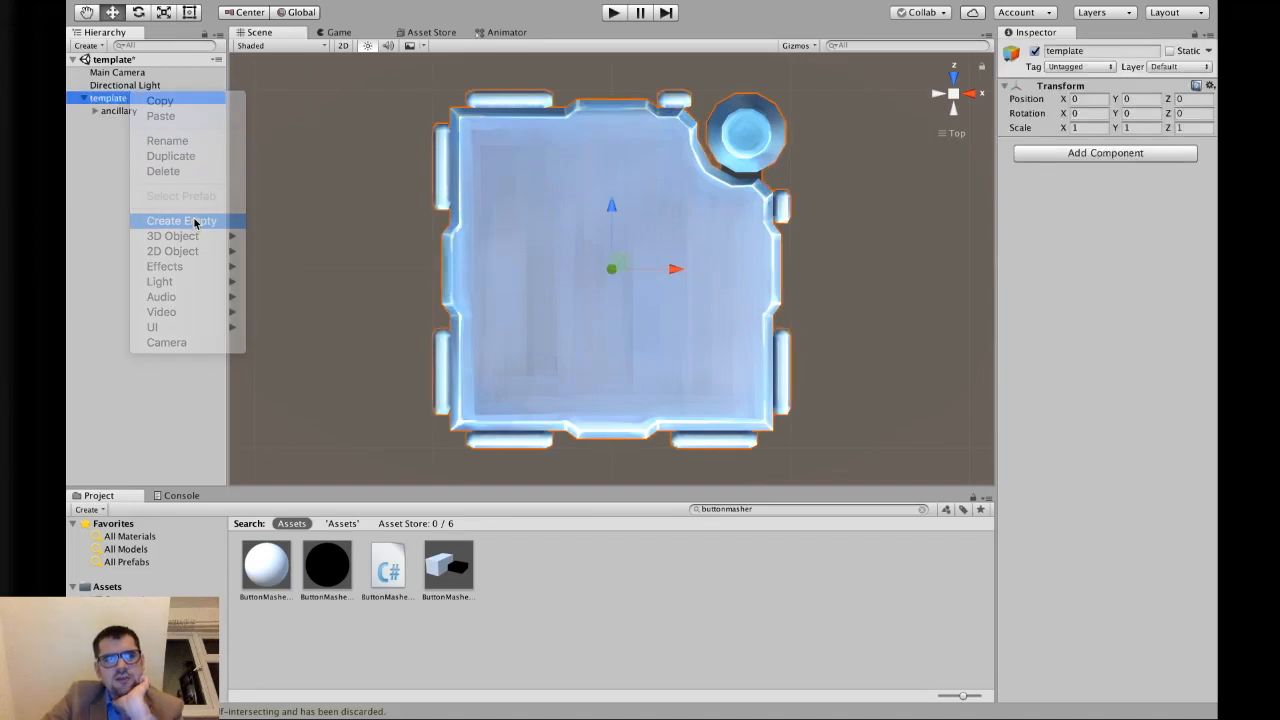
key("Return")
type("screens")
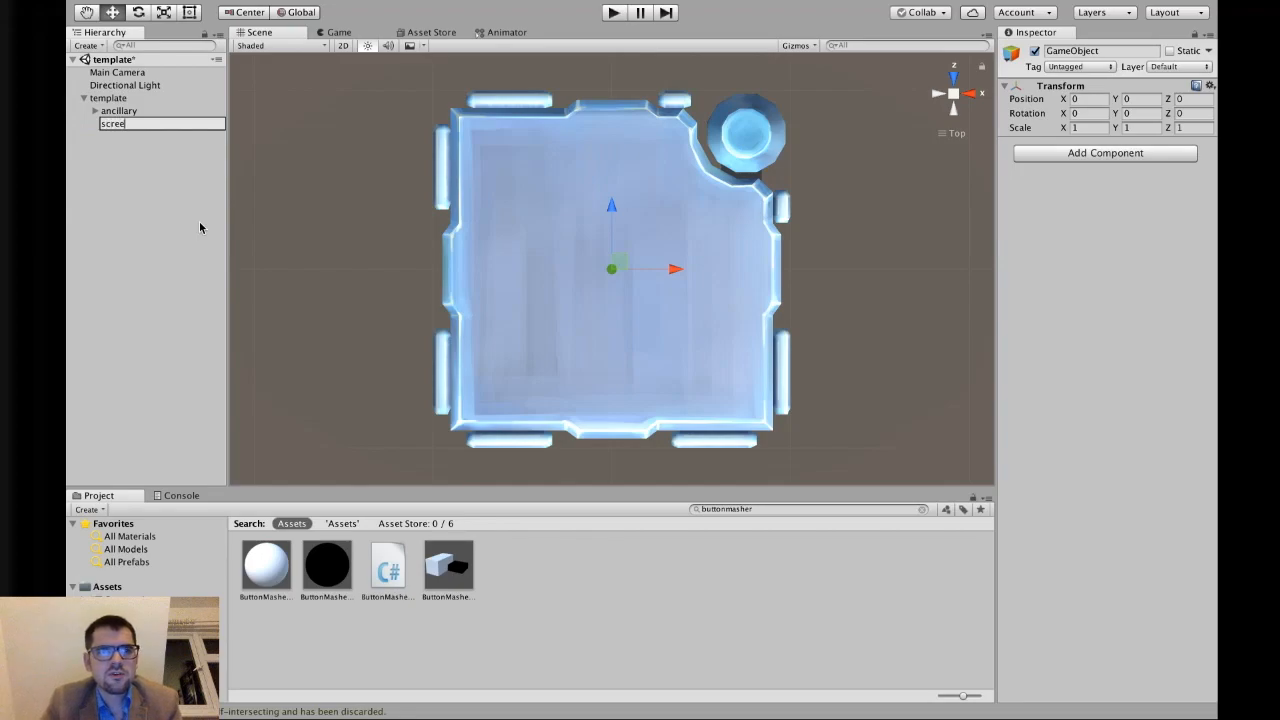
key("Return")
Duplicate the screens object and rename the copy as buttons
key("super+d")
key("Return")
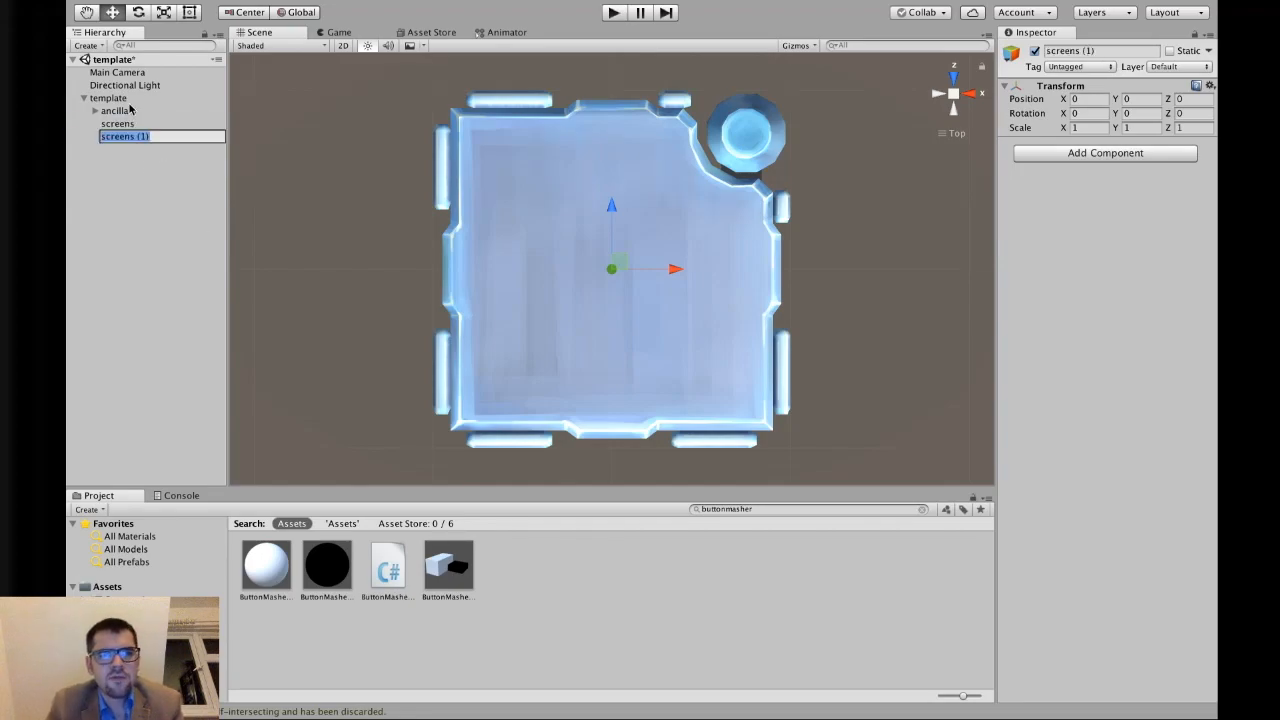
type("buttons")
key("Return")
Duplicate the buttons object and rename the copy as stageLights
key("super+d")
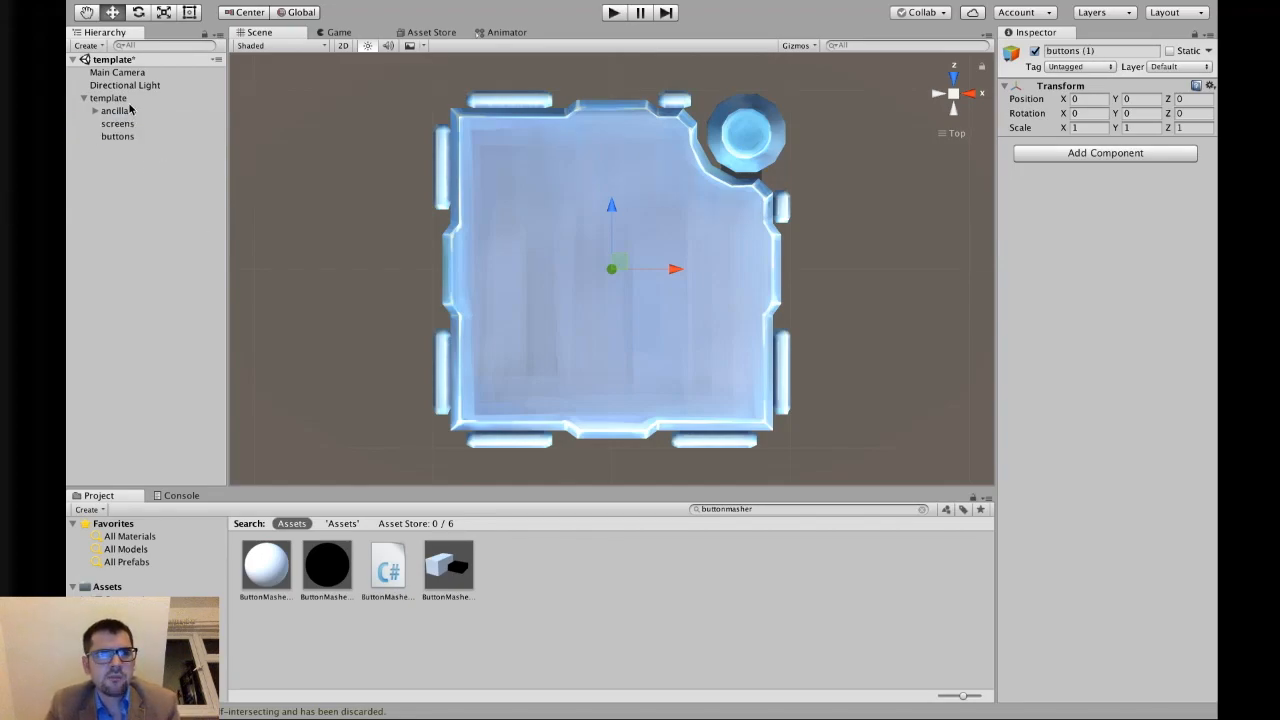
key("Return")
type("status")
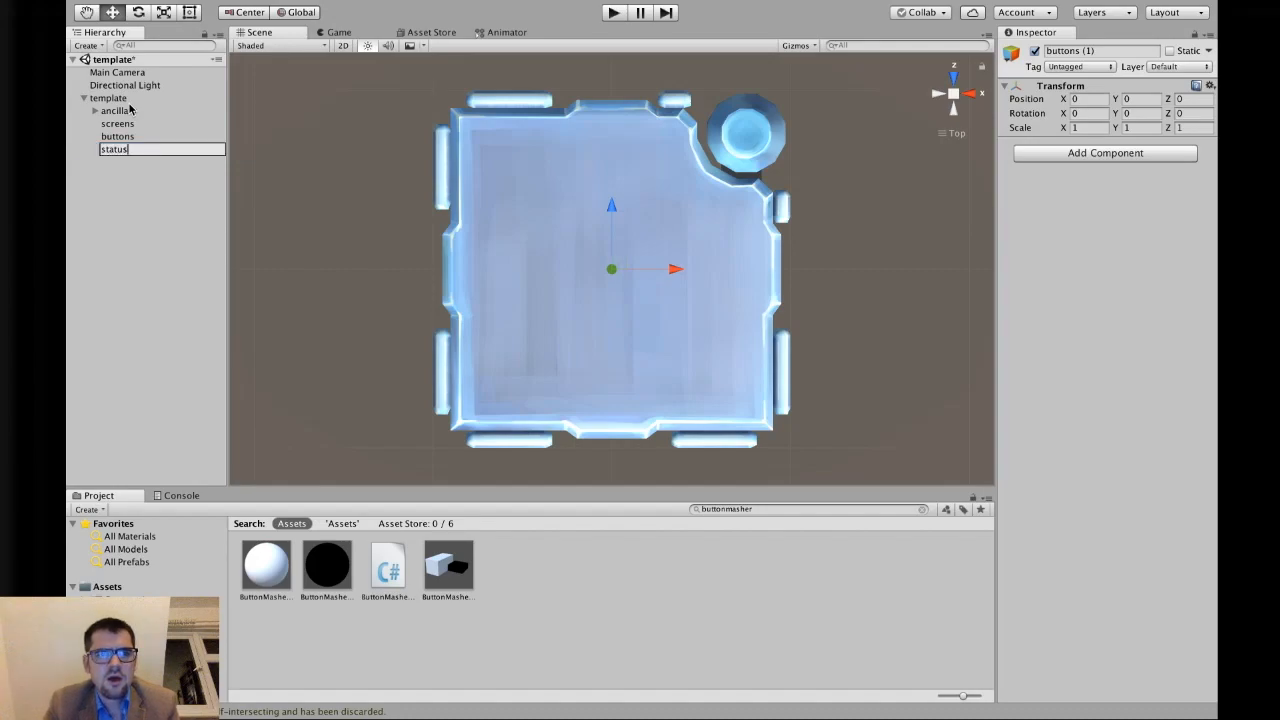
key("BackSpace")
key("BackSpace")
key("BackSpace")
type("geLights")
key("Return")
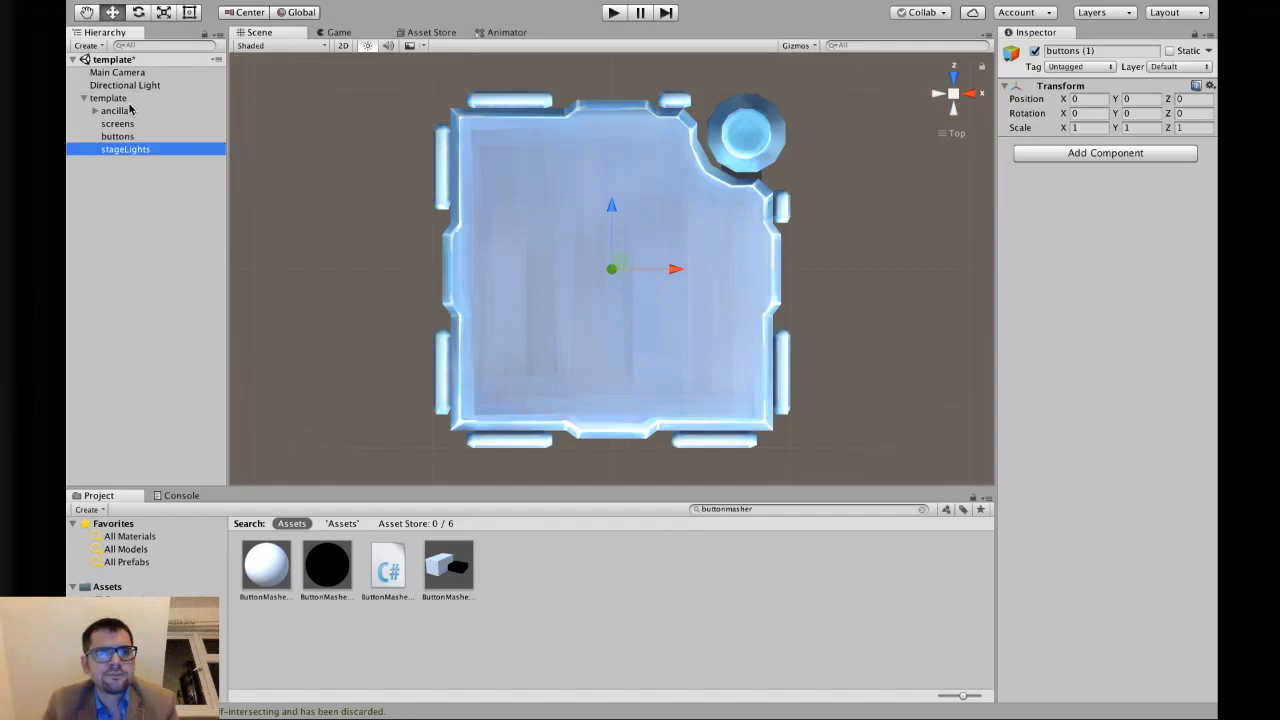
Duplicate the stageLights object and rename the copy as ipad
key("super+d")
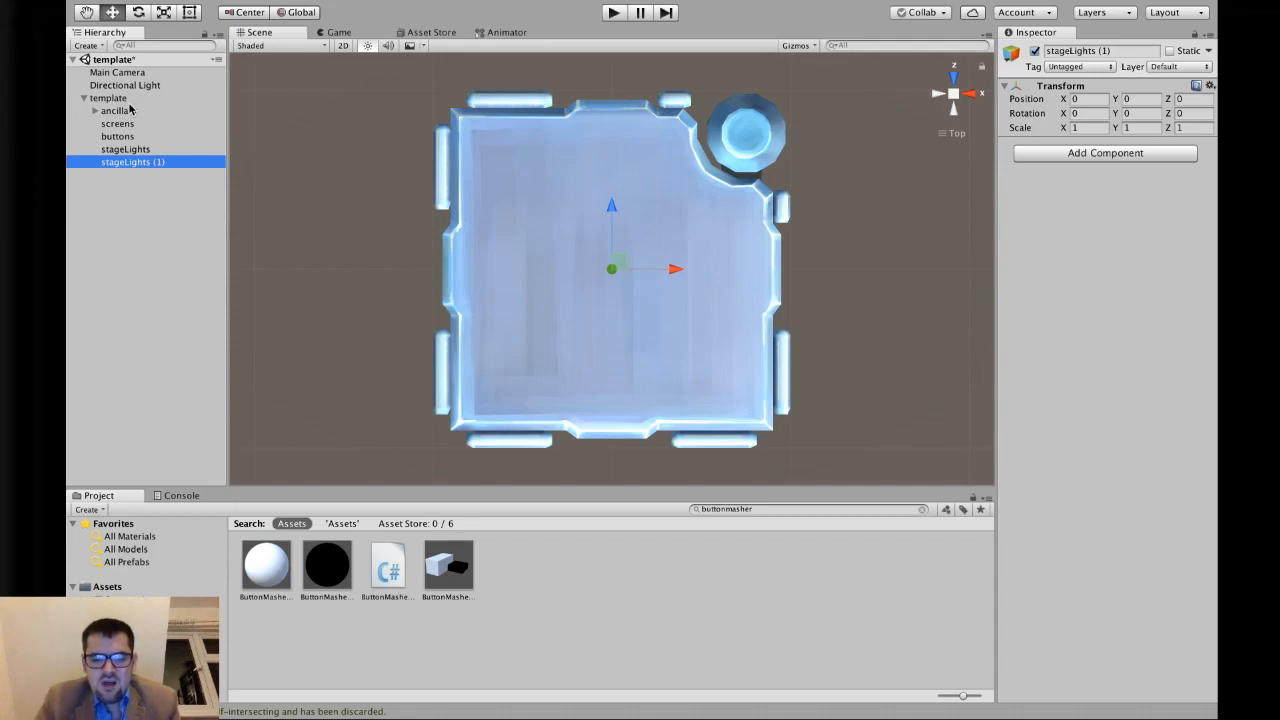
key("Return")
type("ipad")
key("Return")
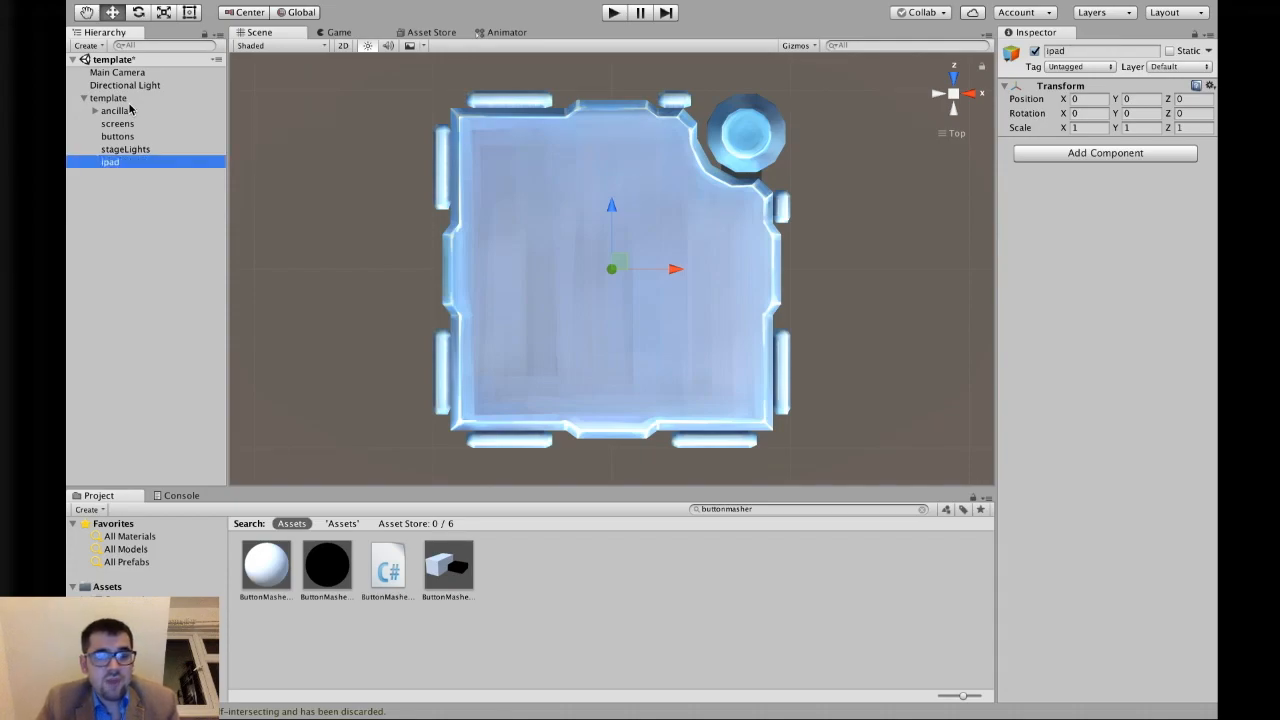
Delete the screens, buttons, stageLights and ipad objects under template, including an extra duplicate of ipad
key("super+d")
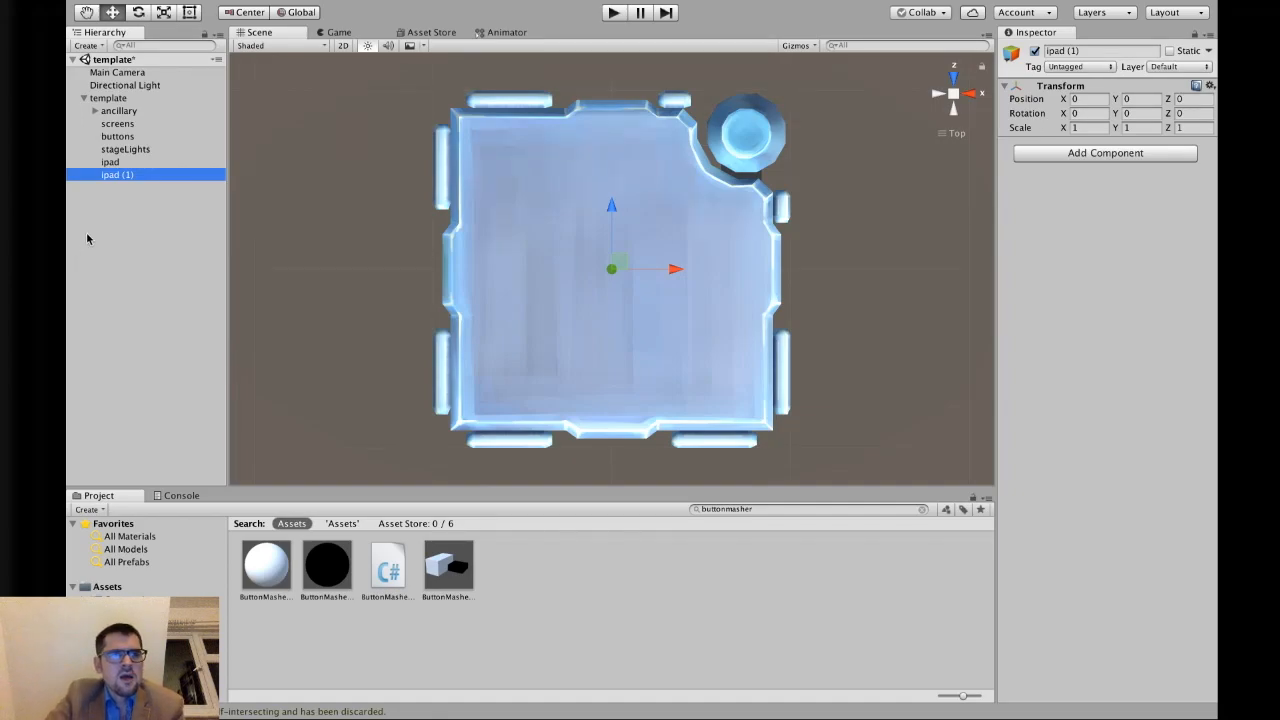
left_click(120, 124, "shift")
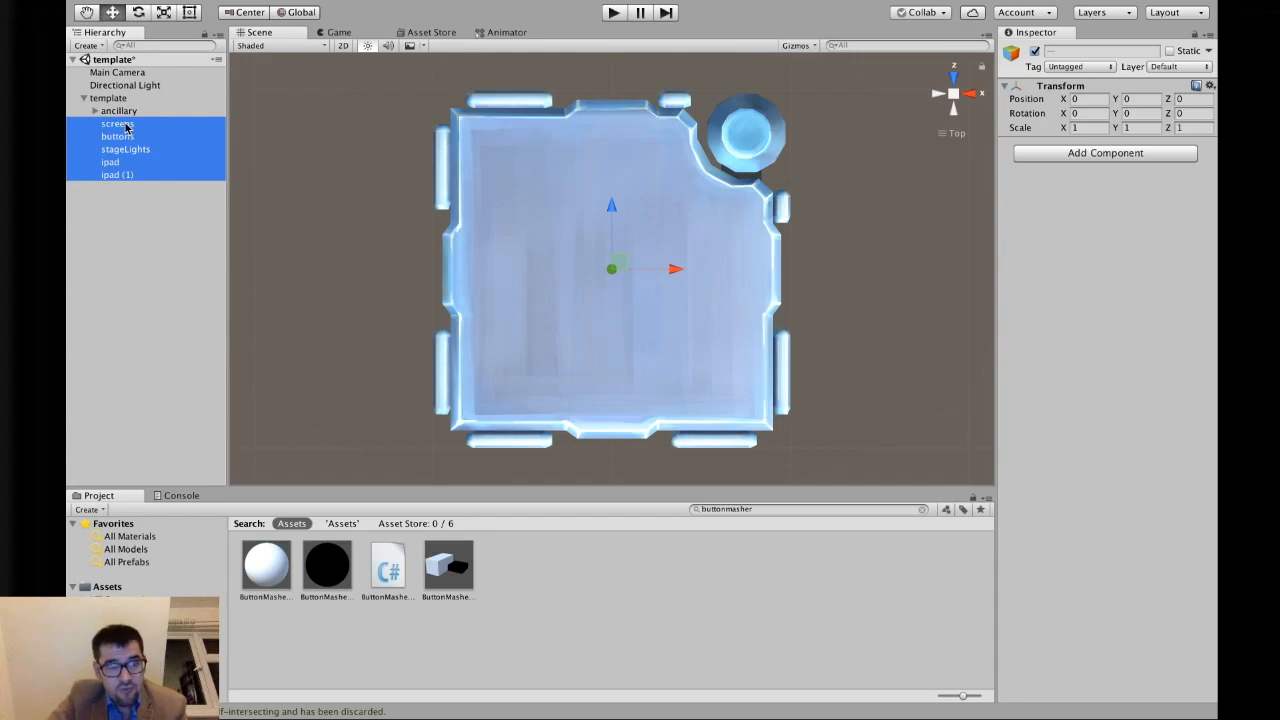
right_click(126, 127)
left_click(160, 200)
Expand the ancillary group and inspect its Component_PuzzleBackground, StatusLight and Component_Highlight children
left_click(141, 114)
left_click(95, 111)
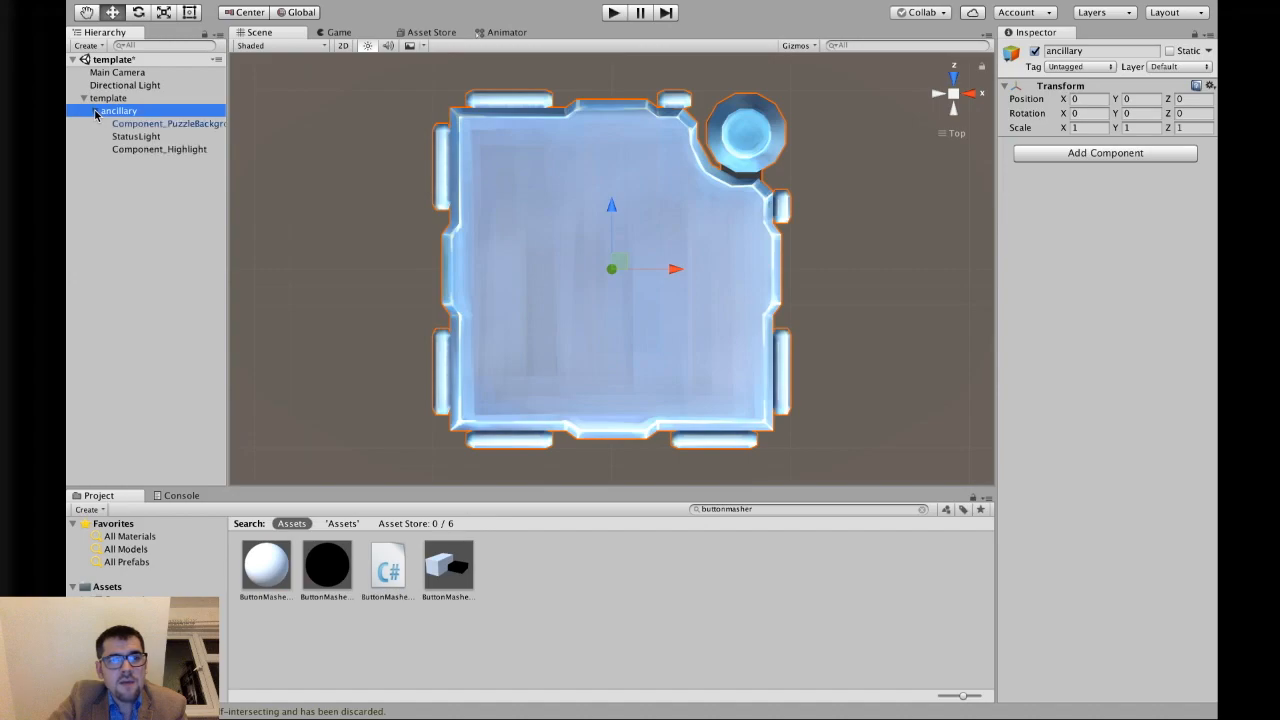
left_click(145, 123)
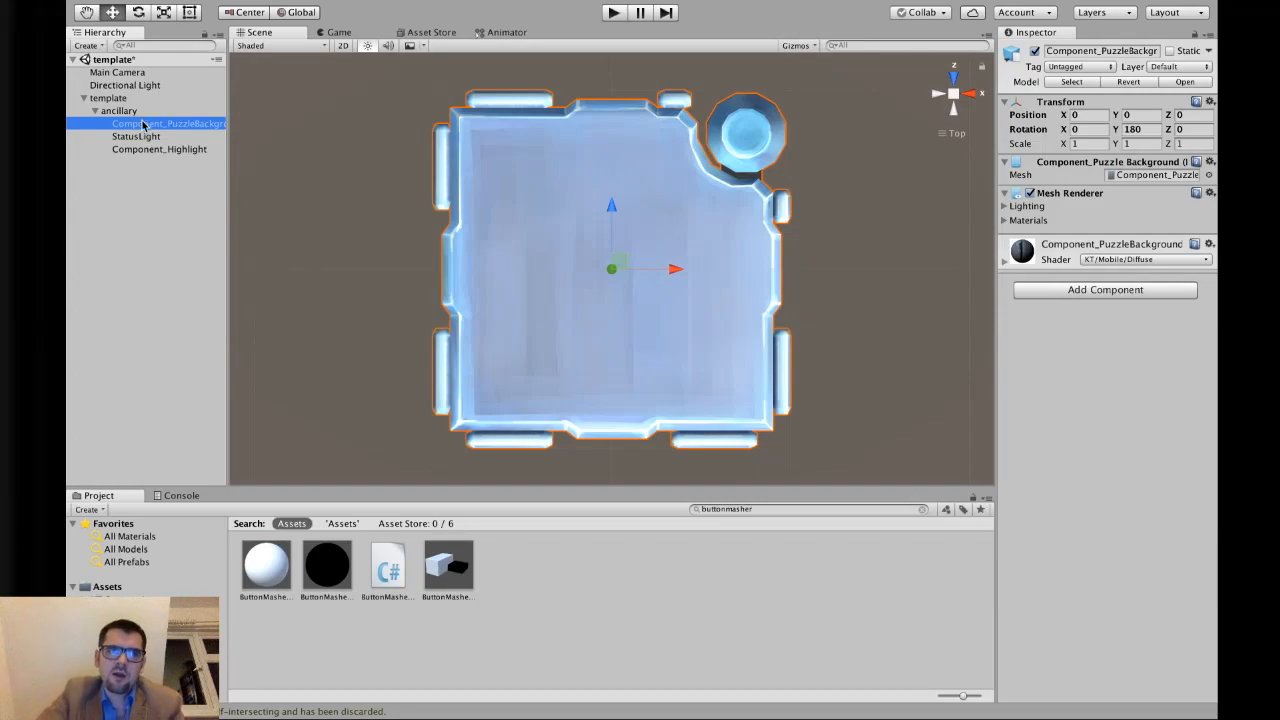
left_click(165, 149)
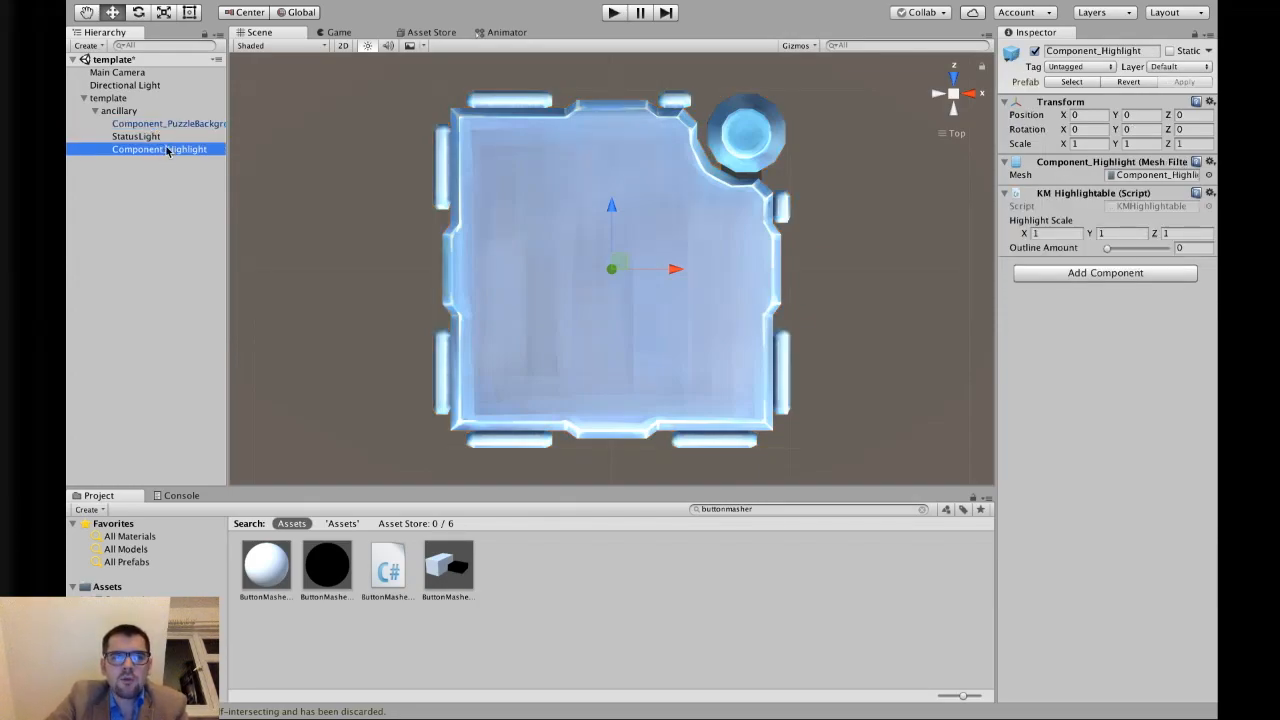
left_click(172, 134)
left_click(170, 123)
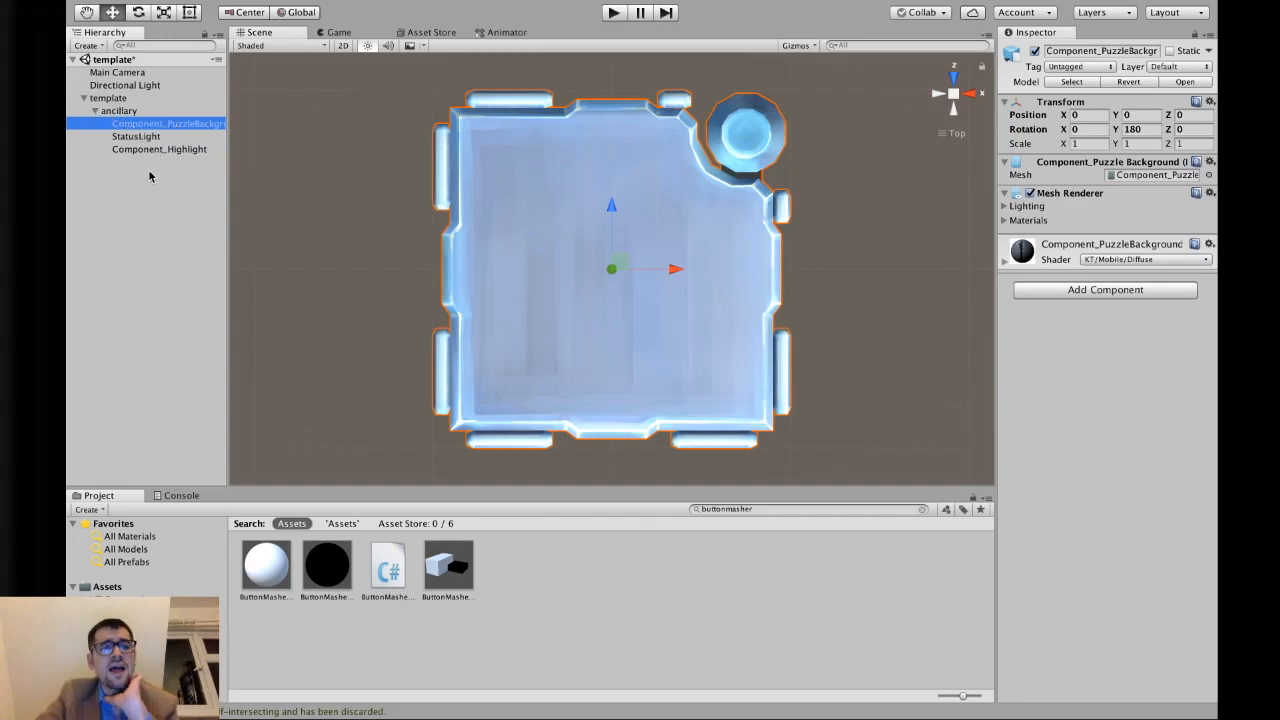
Search for km components and add KM Audio to the template object
left_click(145, 101)
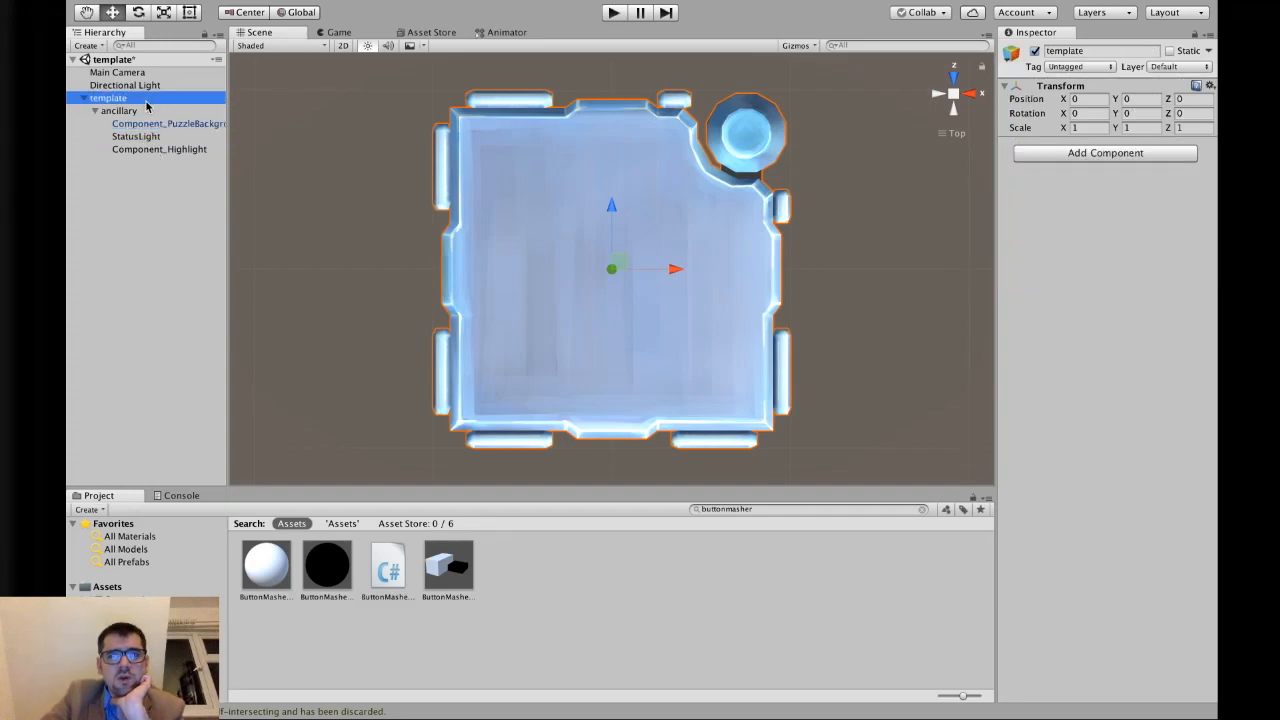
left_click(158, 86)
left_click(143, 99)
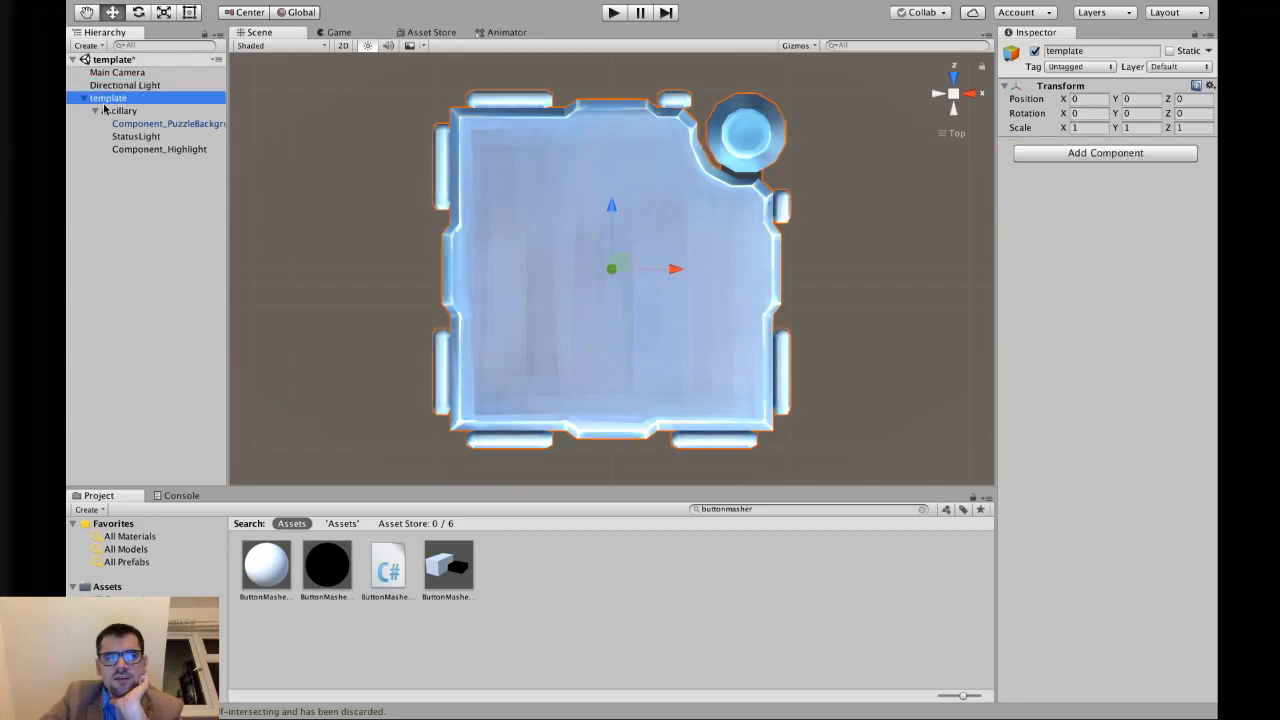
left_click(1111, 155)
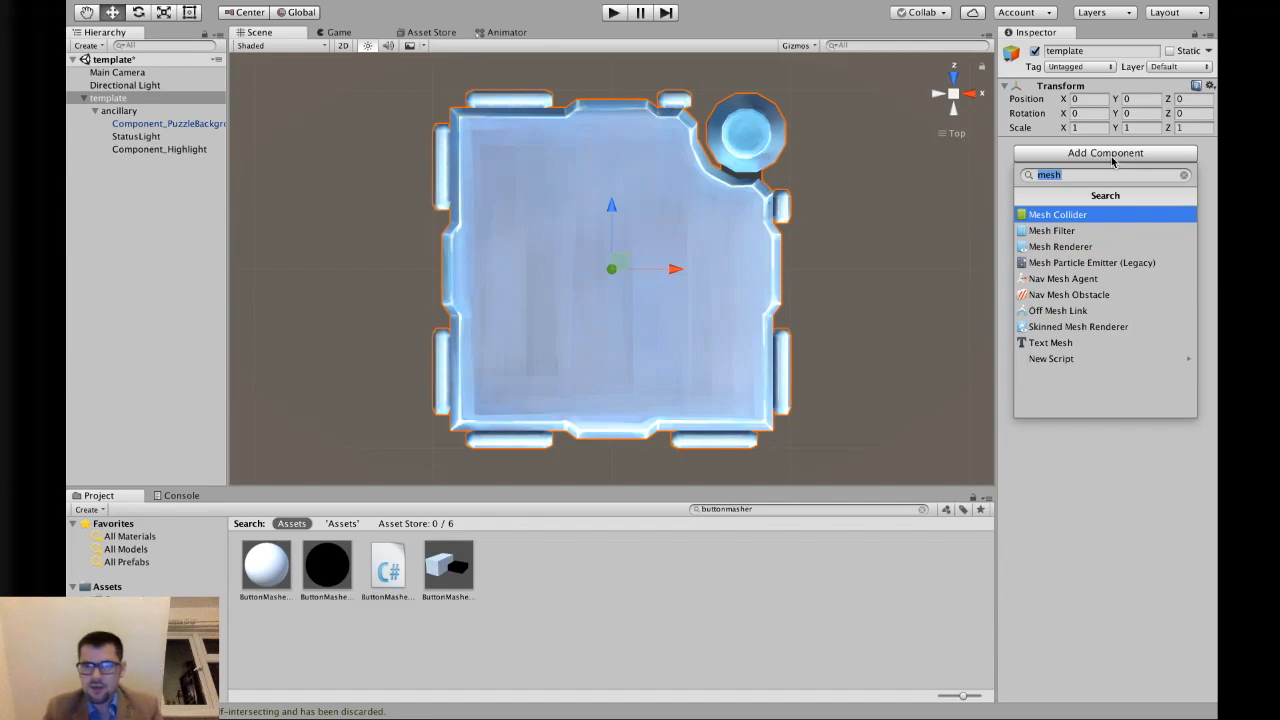
type("km")
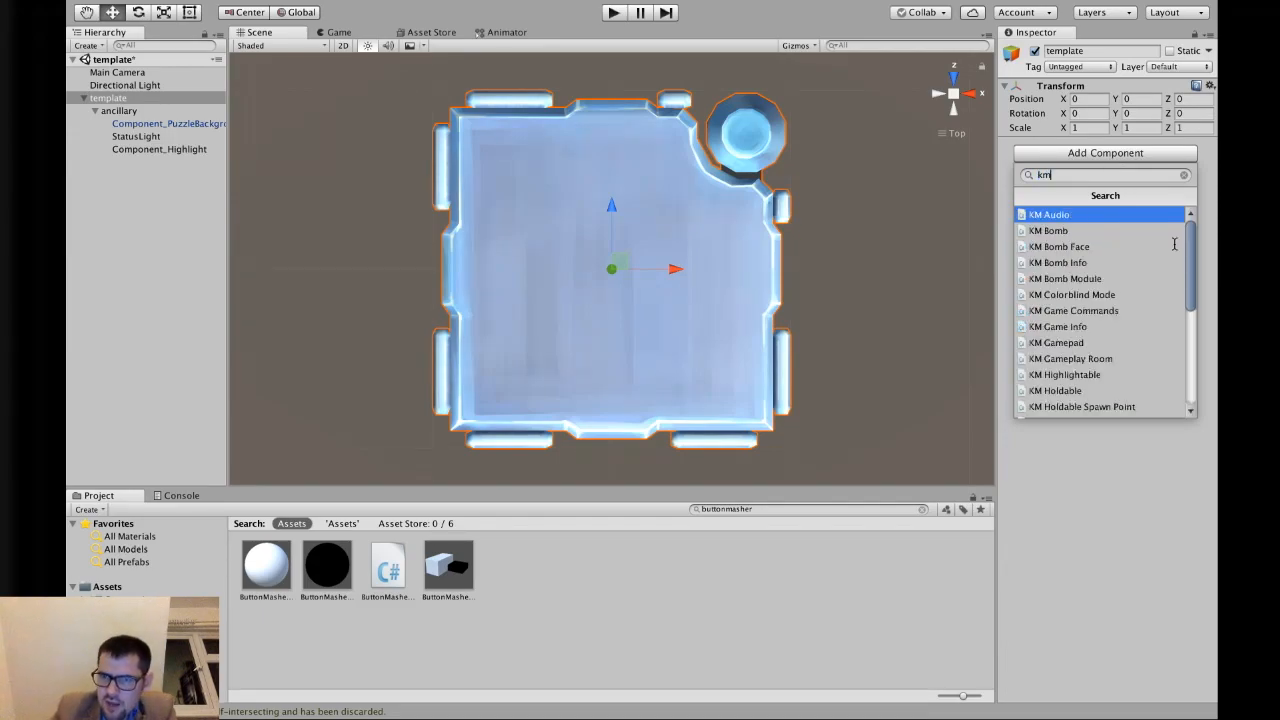
scroll(1168, 317, "down", 5)
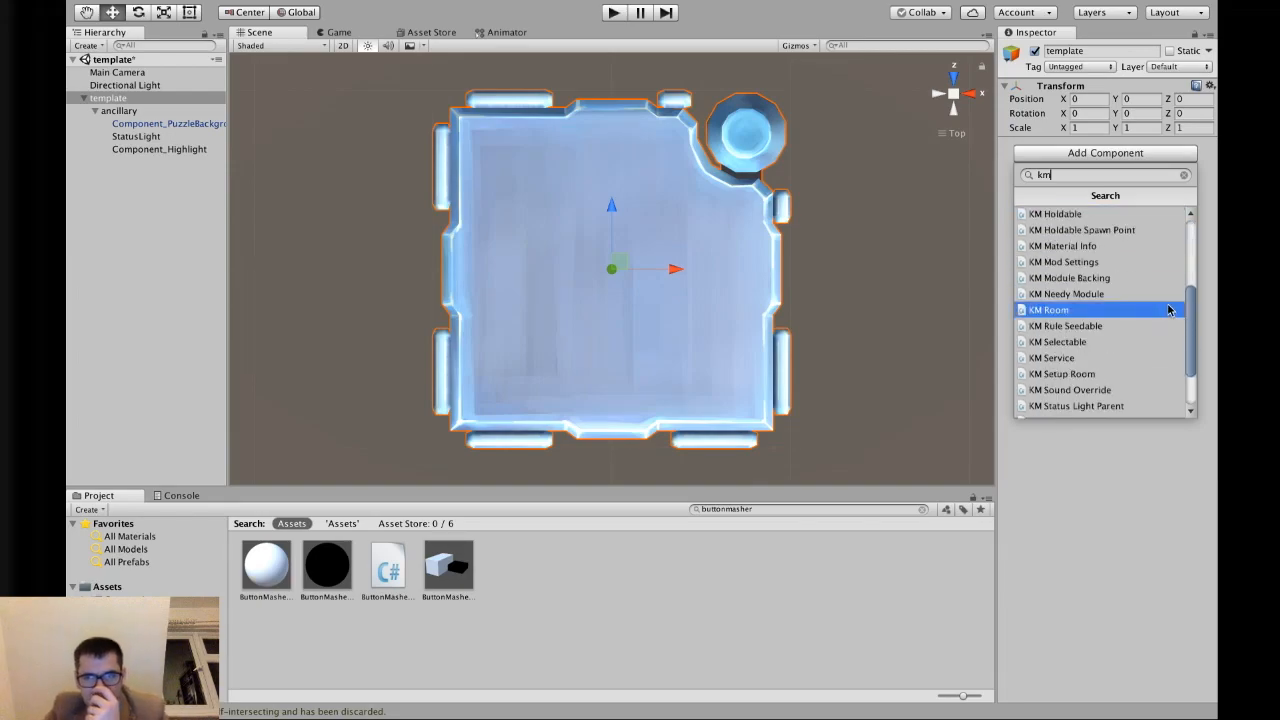
scroll(1168, 312, "up", 5)
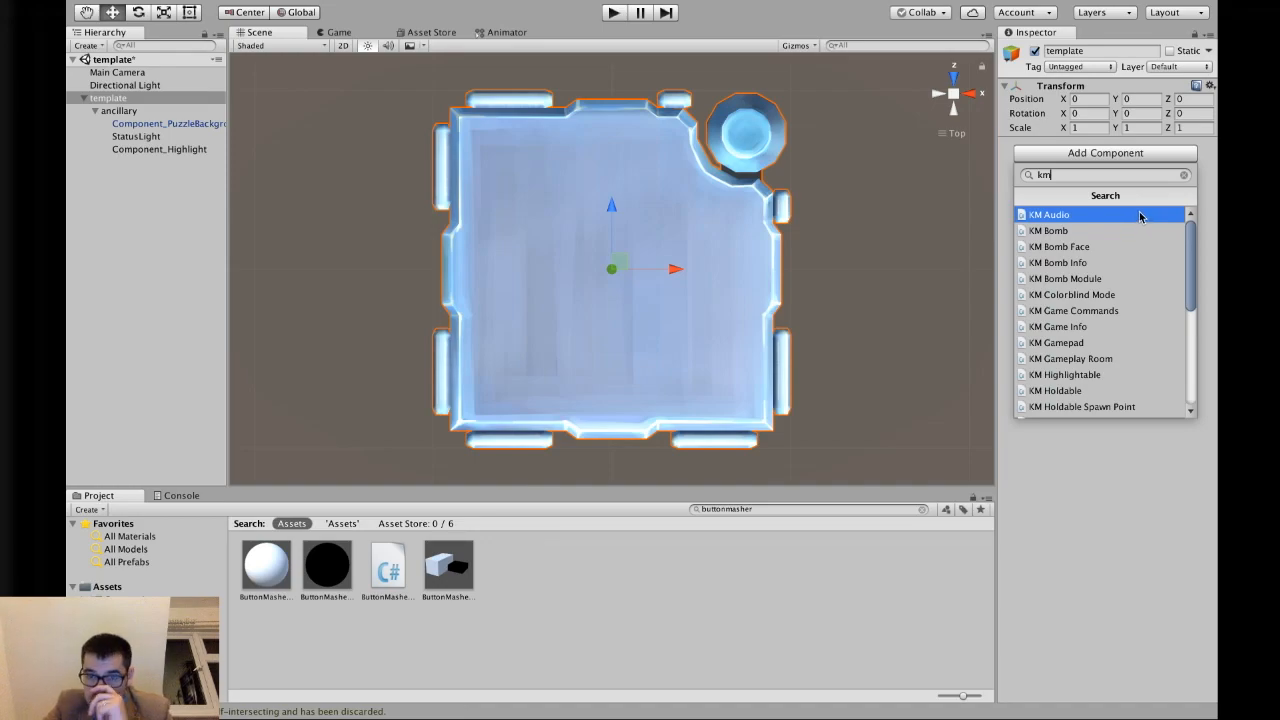
scroll(1136, 262, "down", 4)
scroll(1134, 263, "down", 3)
scroll(1134, 263, "up", 5)
scroll(1130, 275, "down", 5)
scroll(1110, 275, "up", 5)
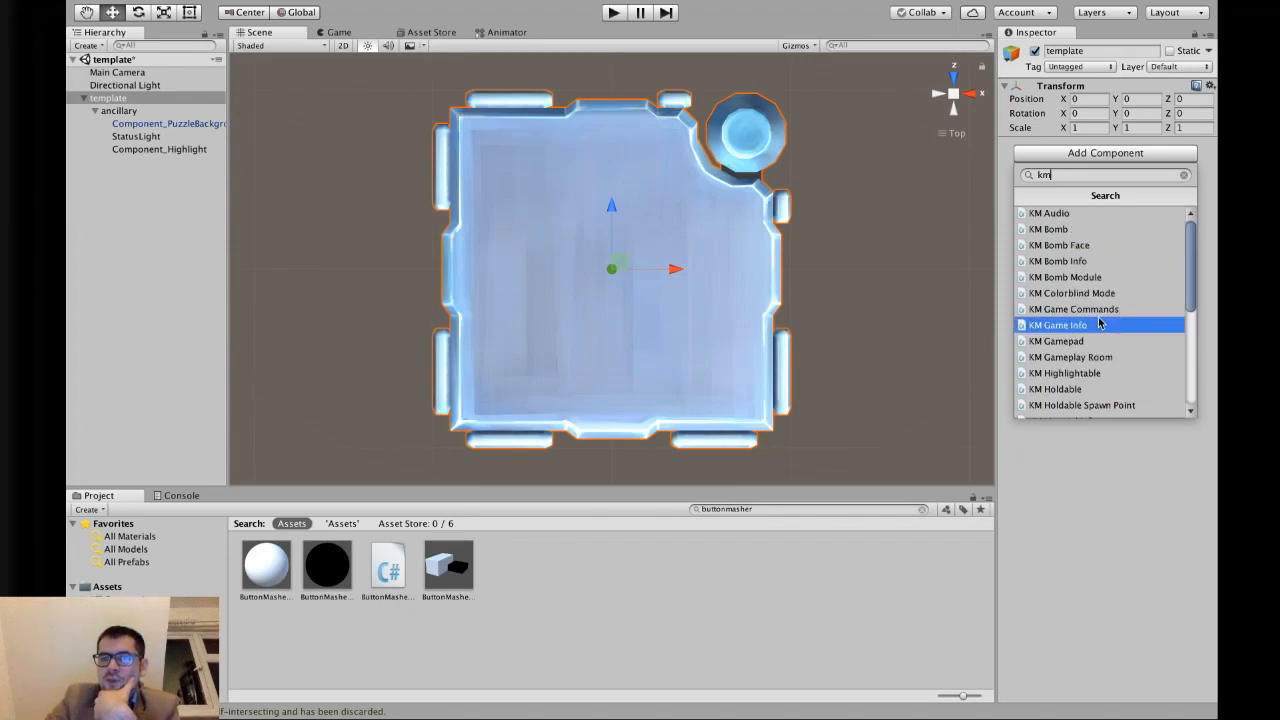
left_click(1115, 216)
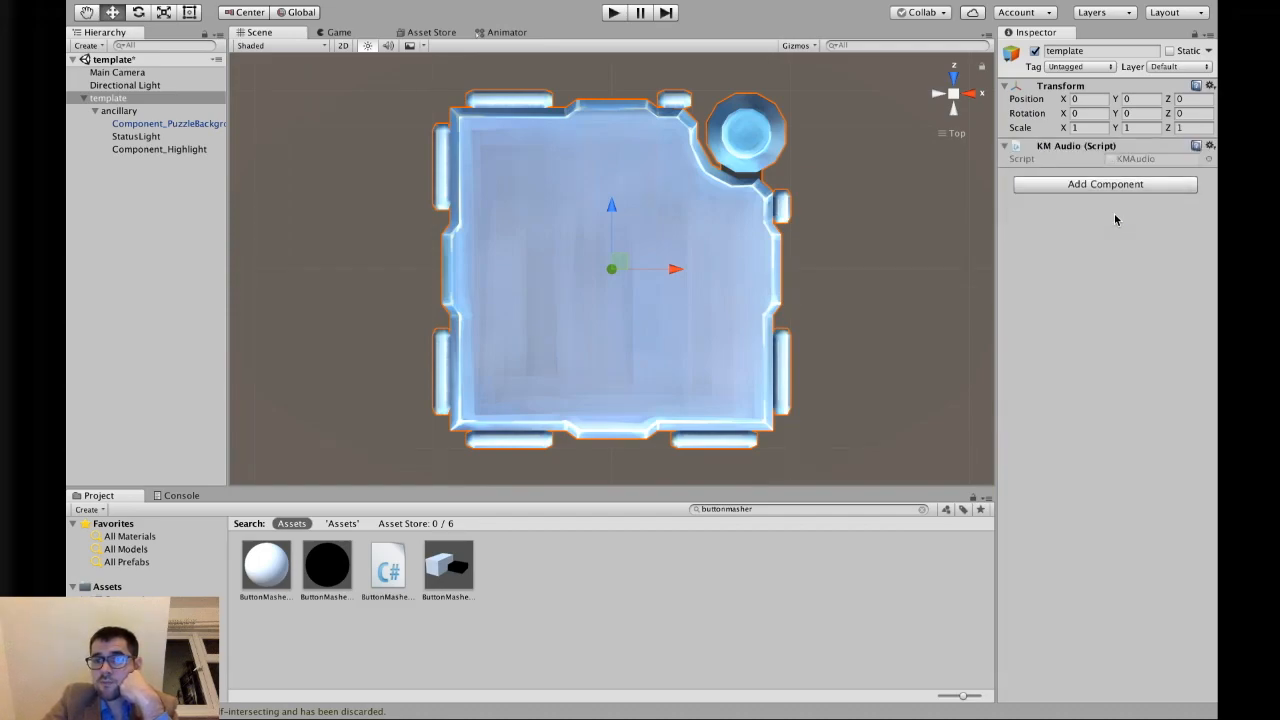
Add KM Bomb Info and KM Bomb Module components to template, collapsing the KM Audio and KM Bomb Info entries
left_click(1119, 186)
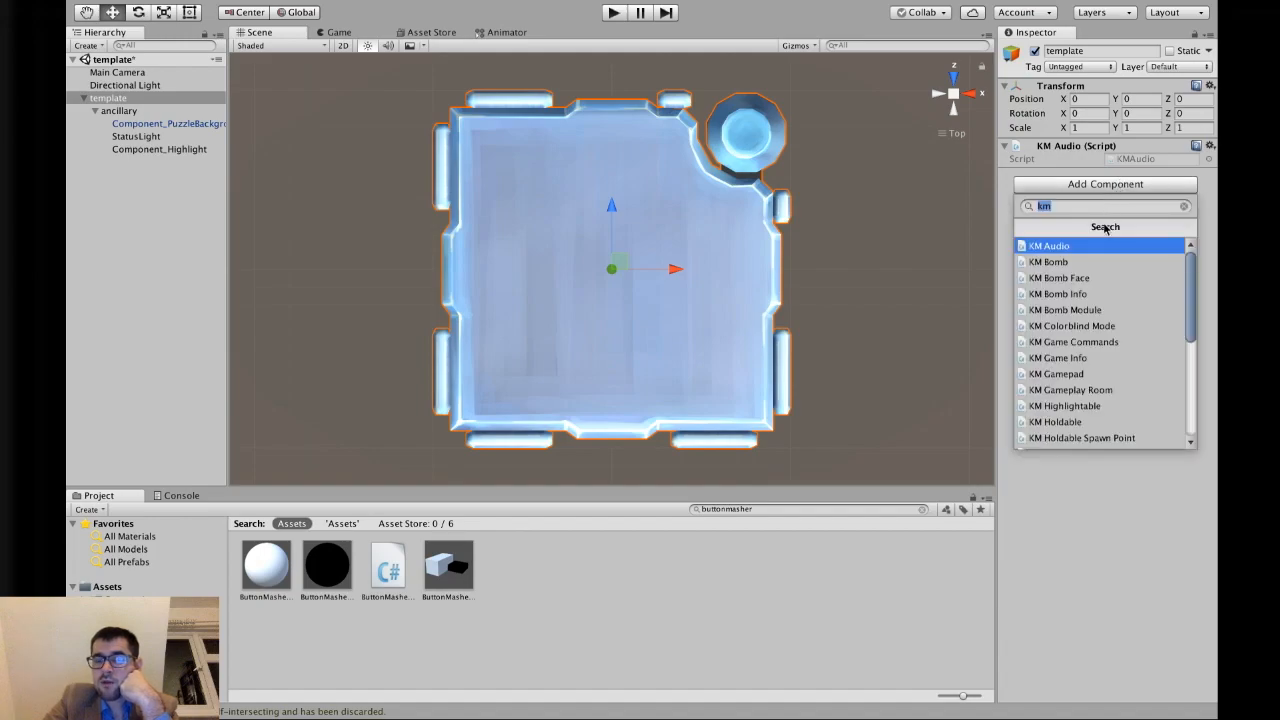
left_click(1108, 295)
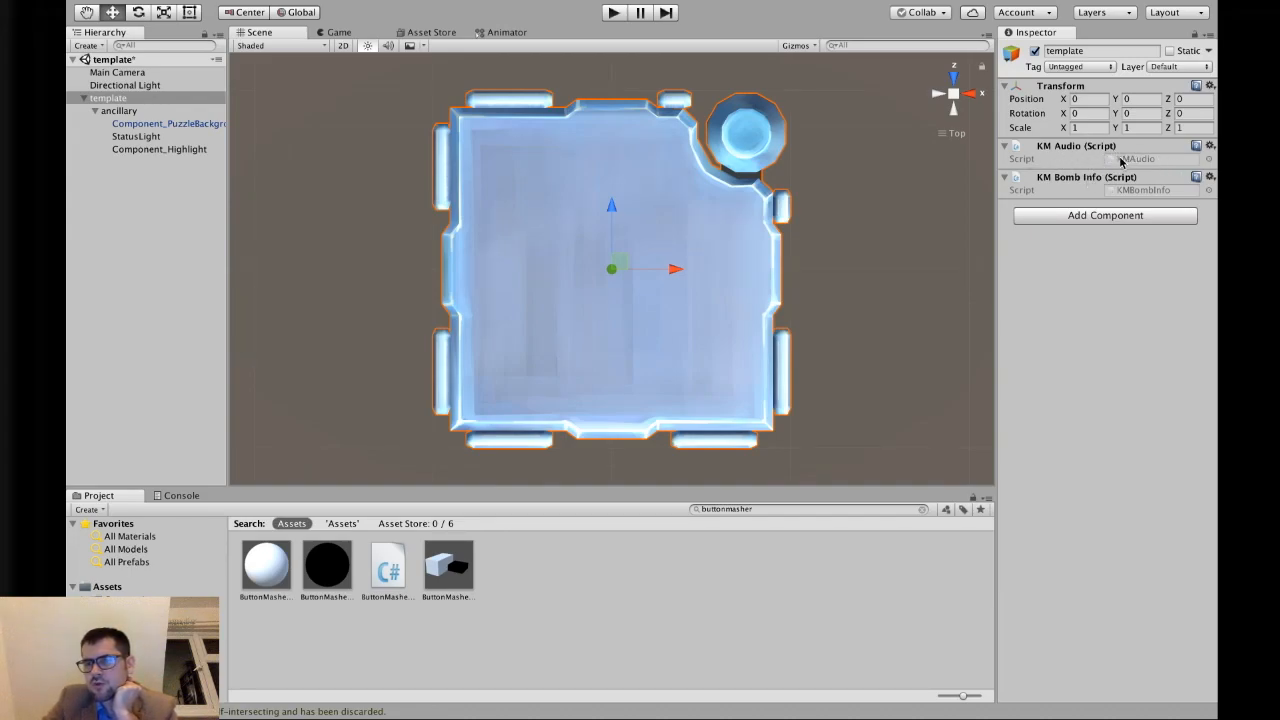
left_click(1005, 147)
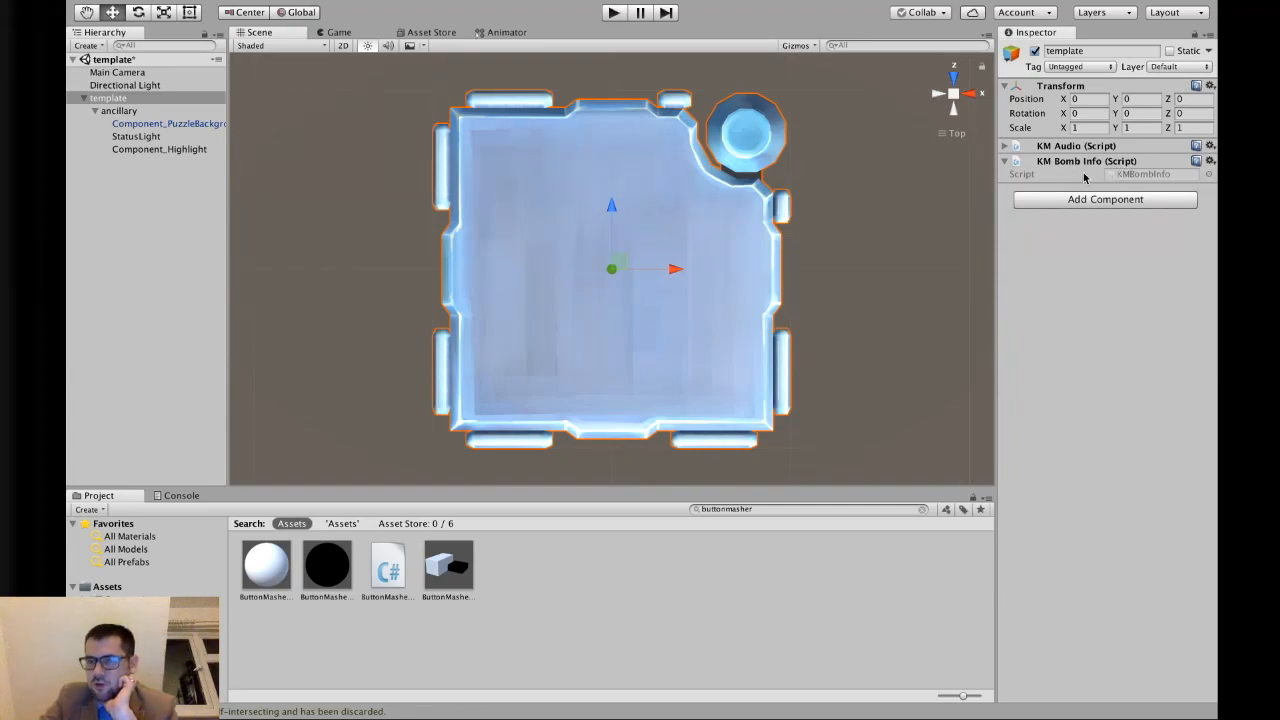
left_click(1006, 162)
left_click(1117, 188)
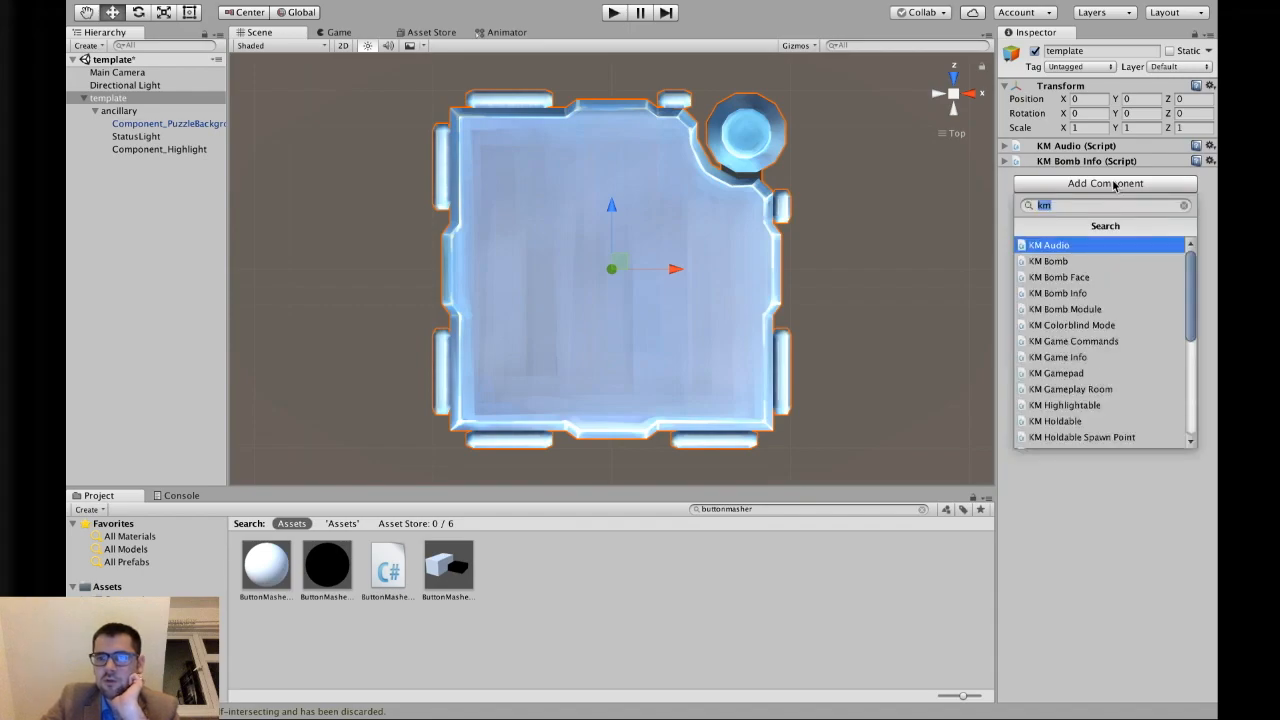
left_click(1108, 312)
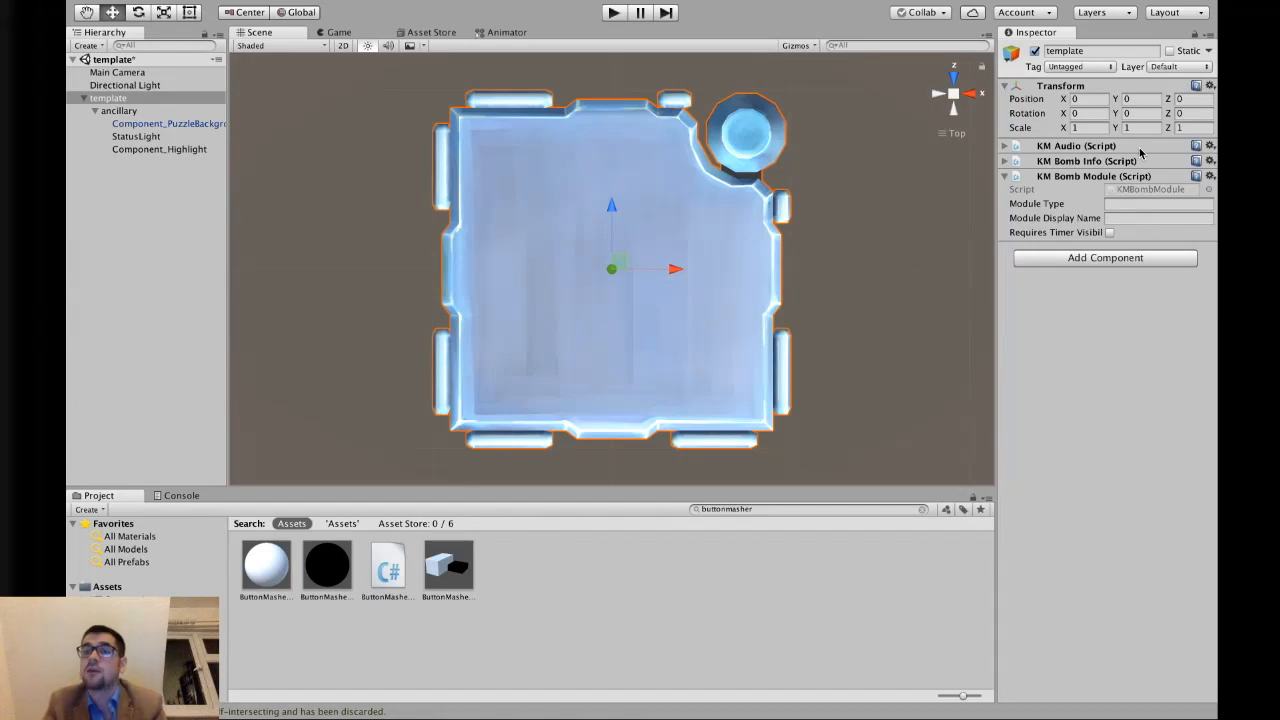
Set the KM Bomb Module's Module Type to graffitiNumbers
left_click(1128, 205)
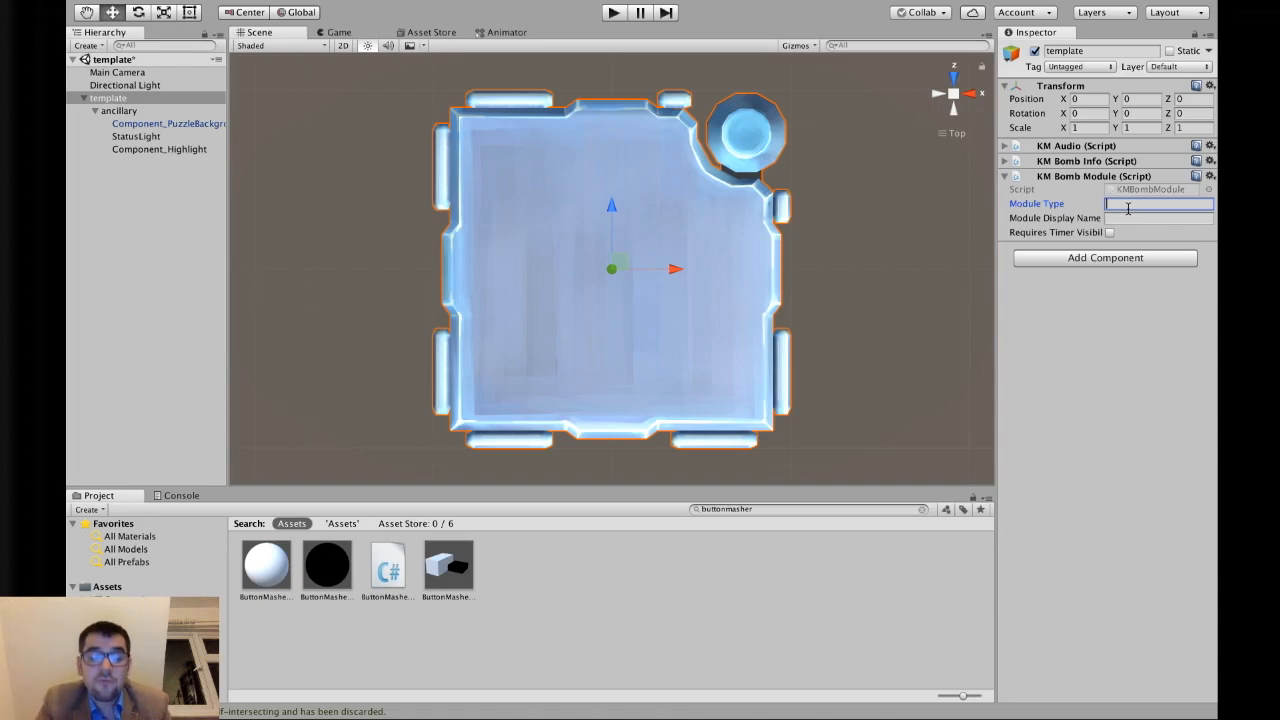
type("graff")
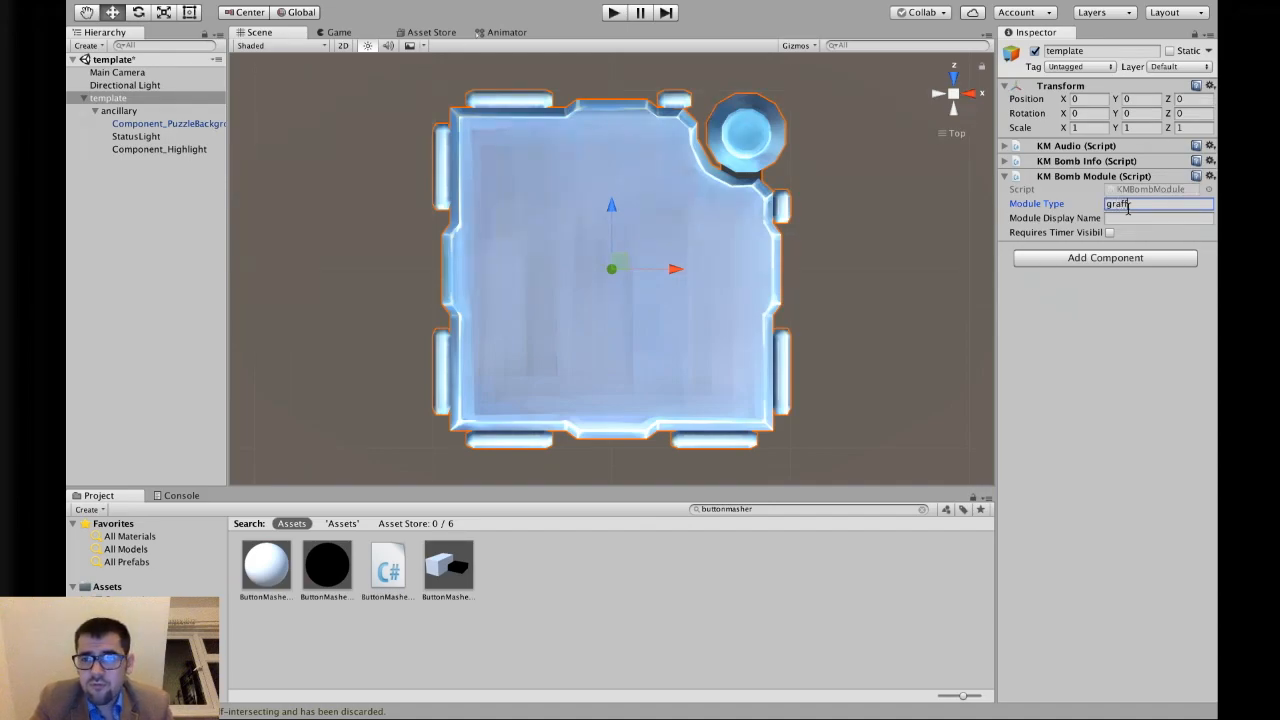
type("itiNumbers")
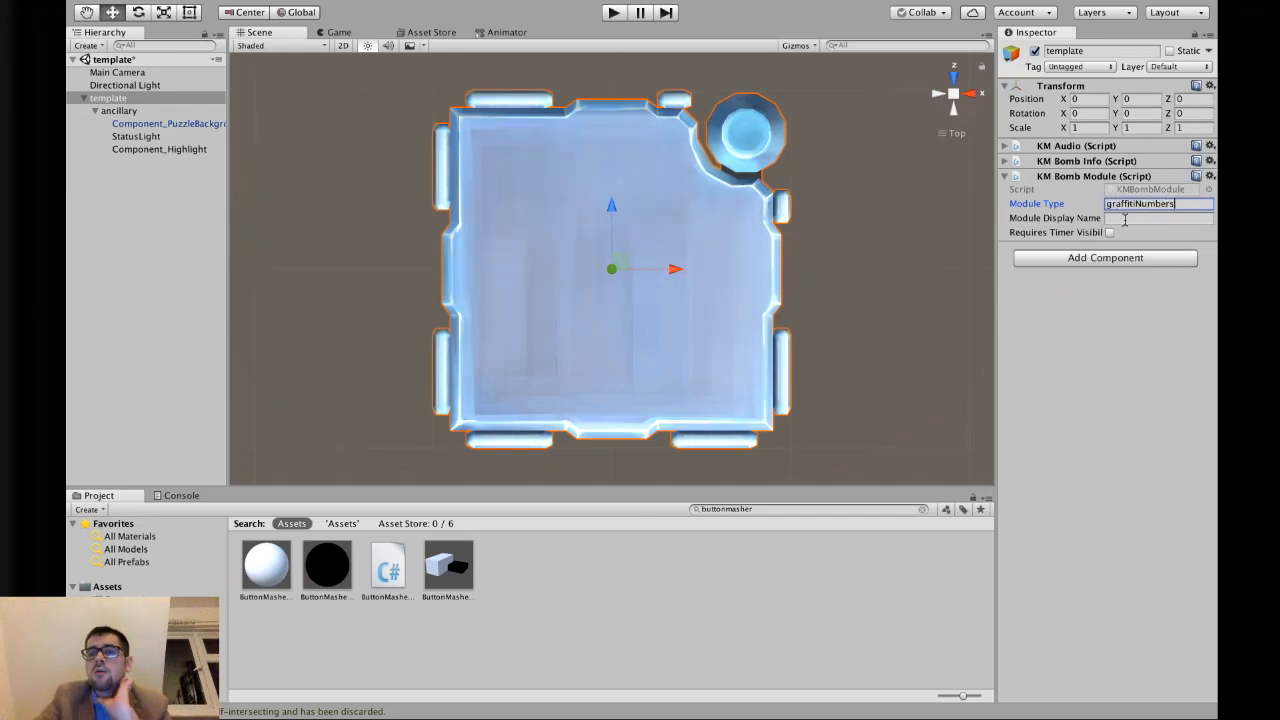
mouse_move(1141, 207)
left_mouse_down()
mouse_move(1098, 211)
mouse_move(1138, 206)
left_mouse_up()
left_click(1117, 216)
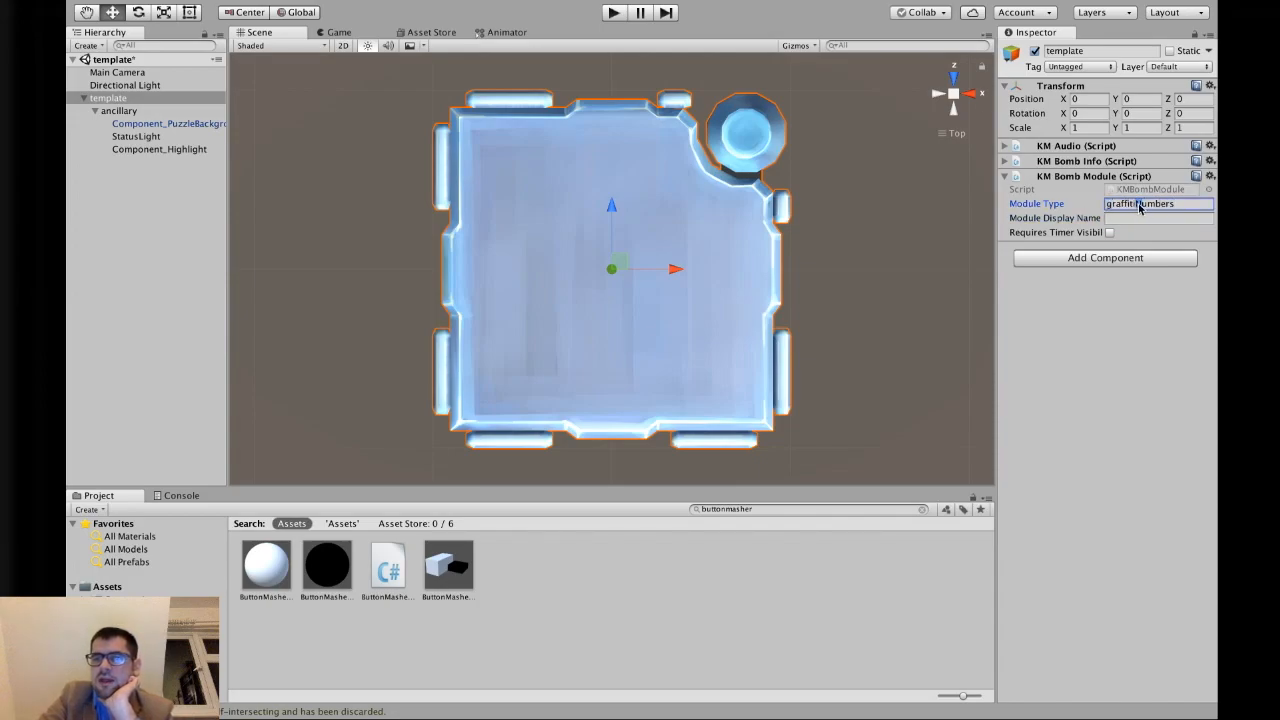
left_click(1185, 204)
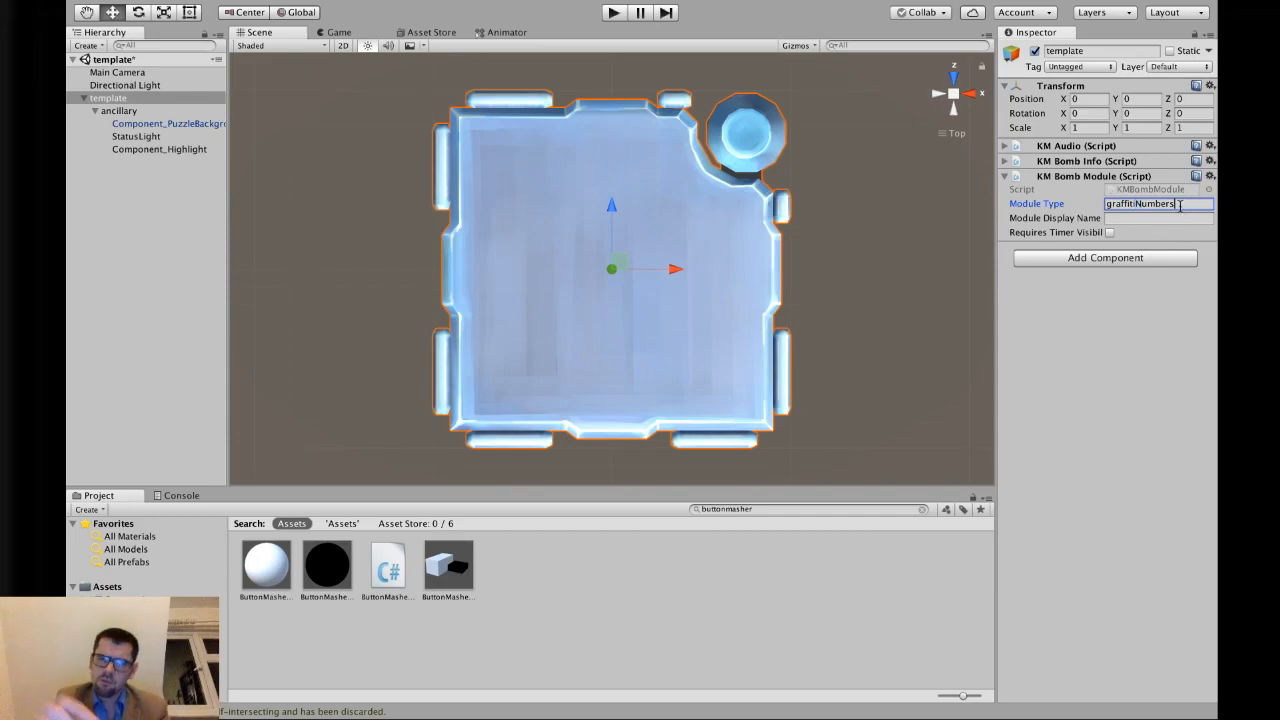
Set the Module Type to swan and the Module Display Name to The Swan
double_click(1180, 206)
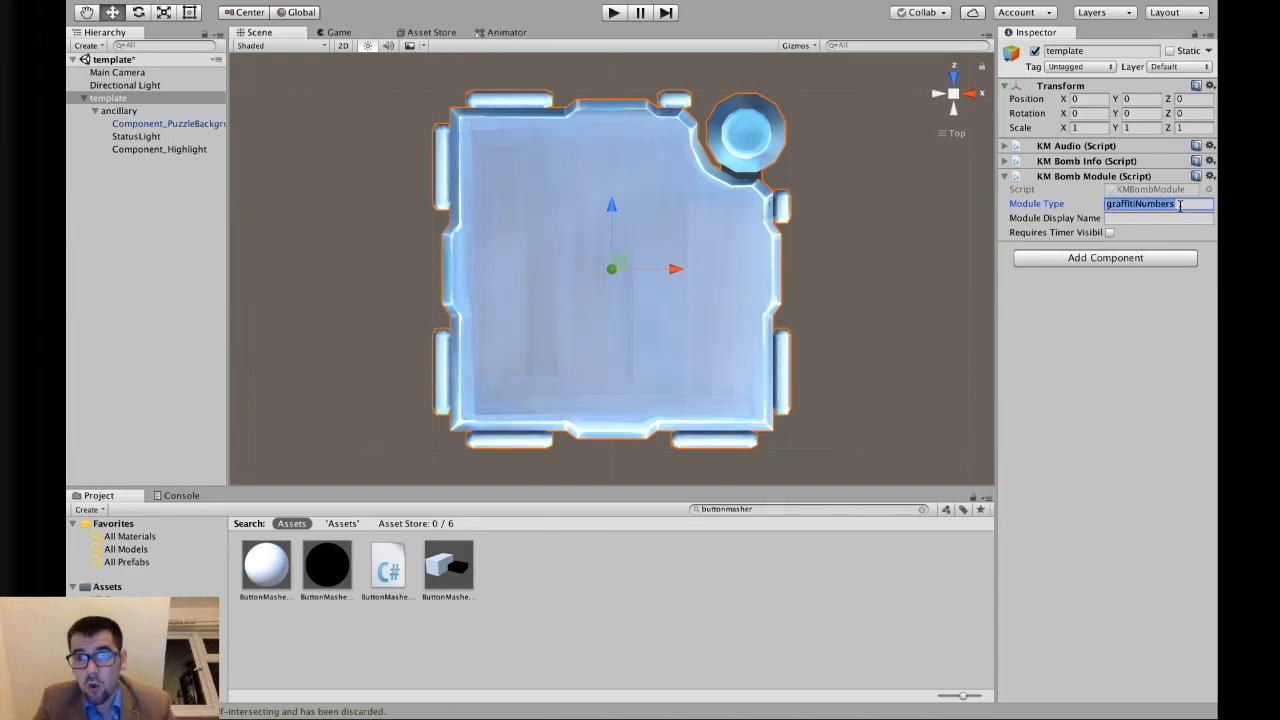
type("swan")
key("Tab")
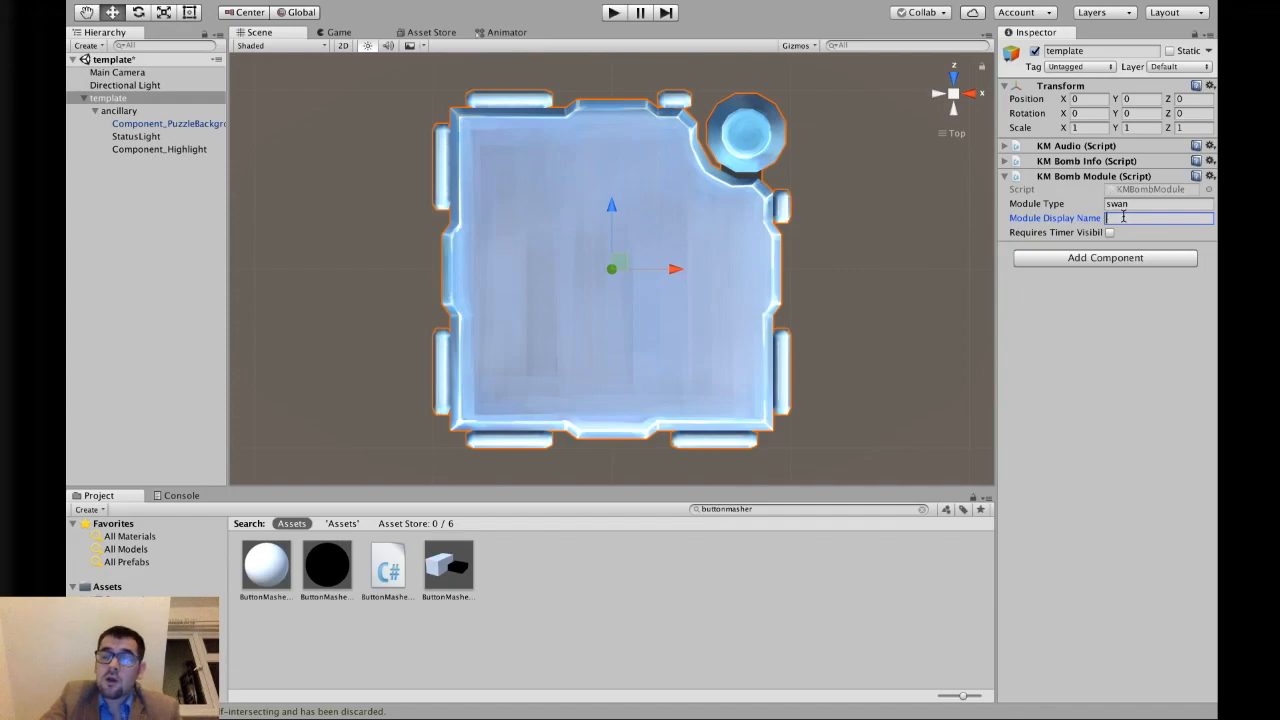
type("The Swan")
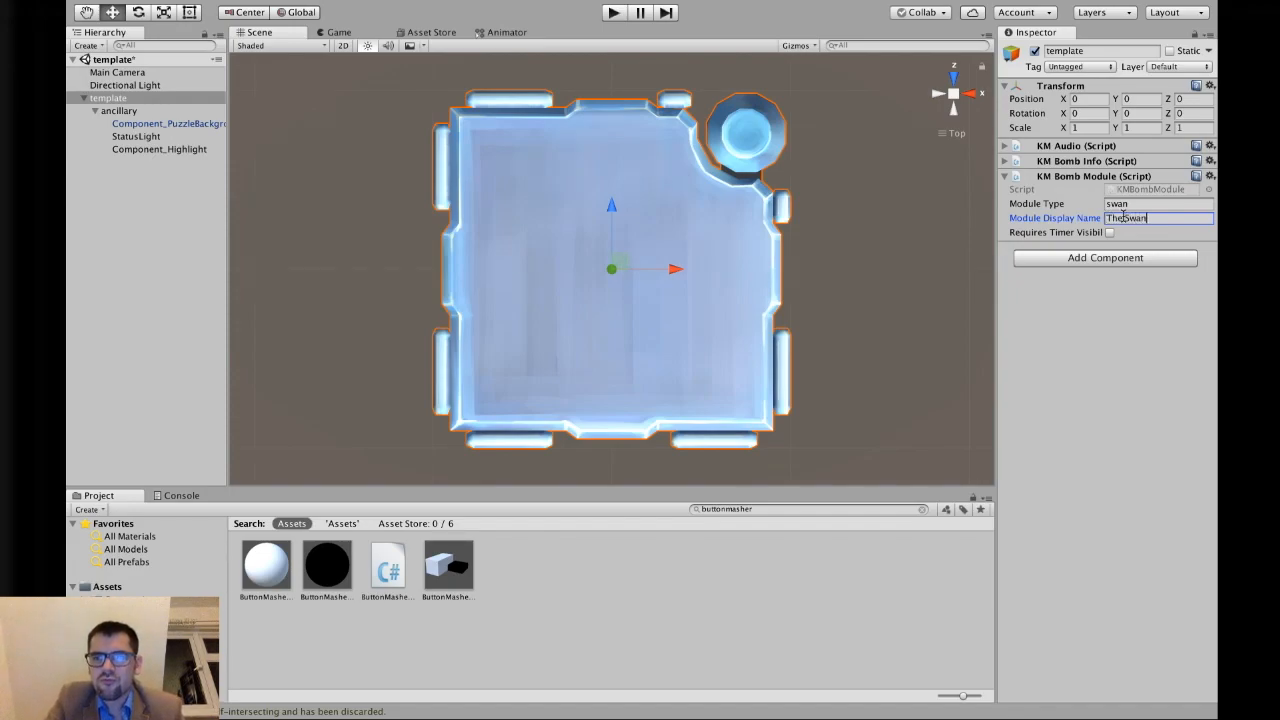
Change the Module Type to graffitiNumbers and the Module Display Name to Graffiti Numbers
key("shift+Tab")
type("graf")
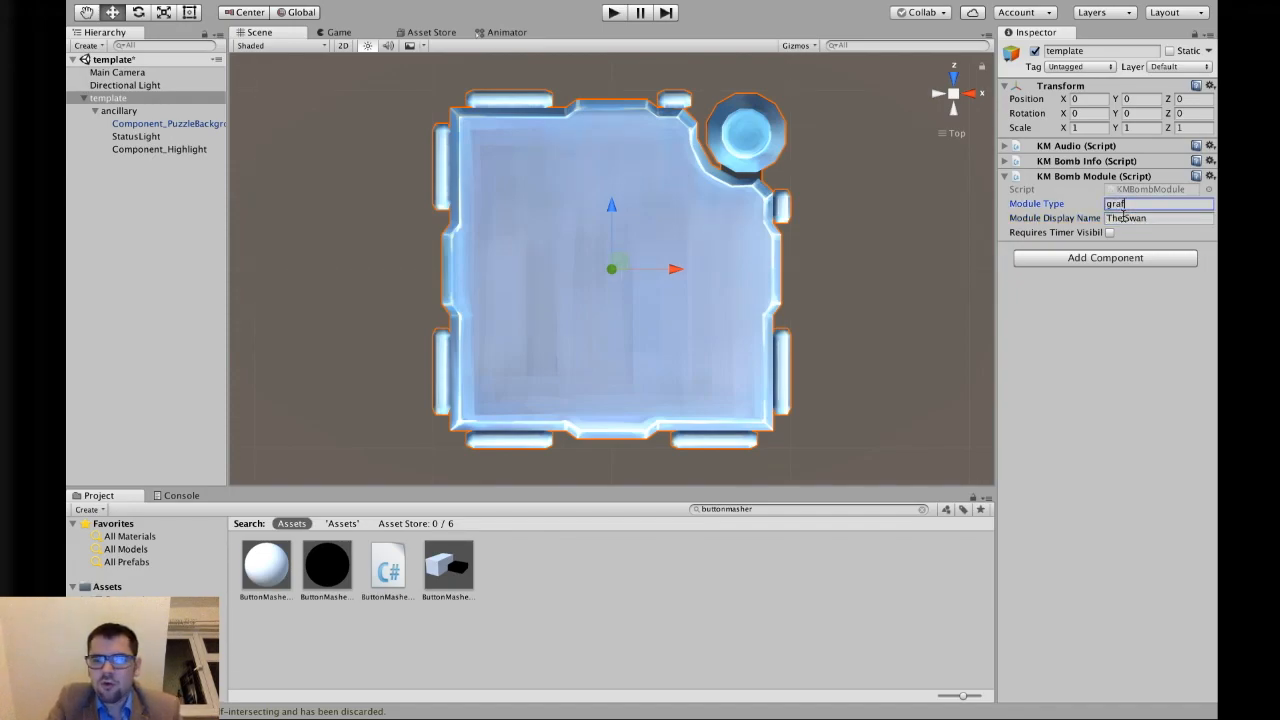
type("fitiN")
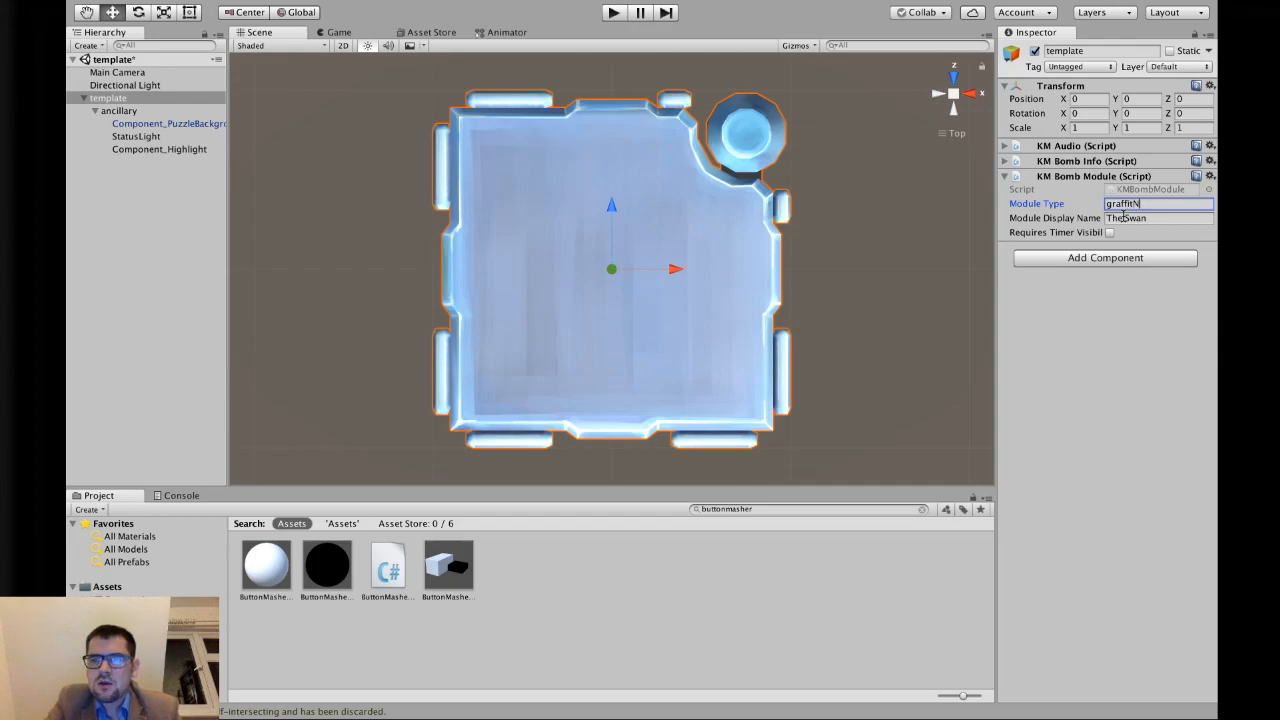
type("umbers")
key("Tab")
type("Gra")
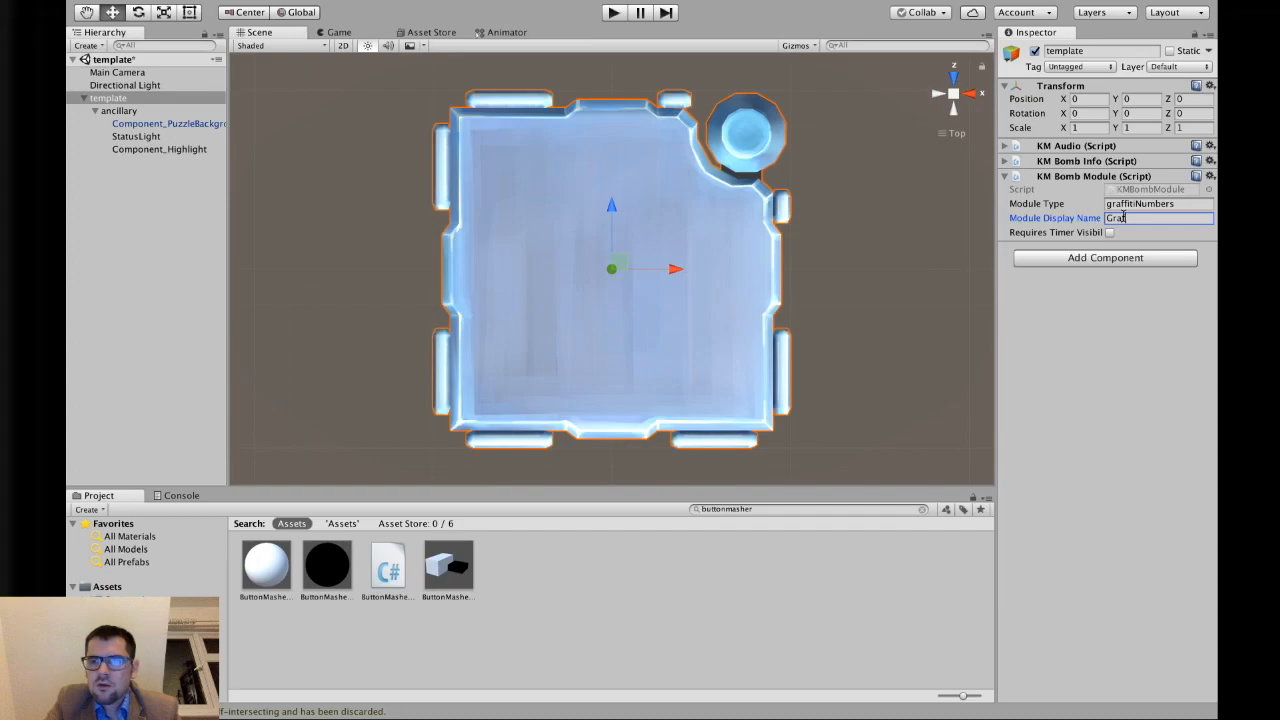
type("ffiti Numbers")
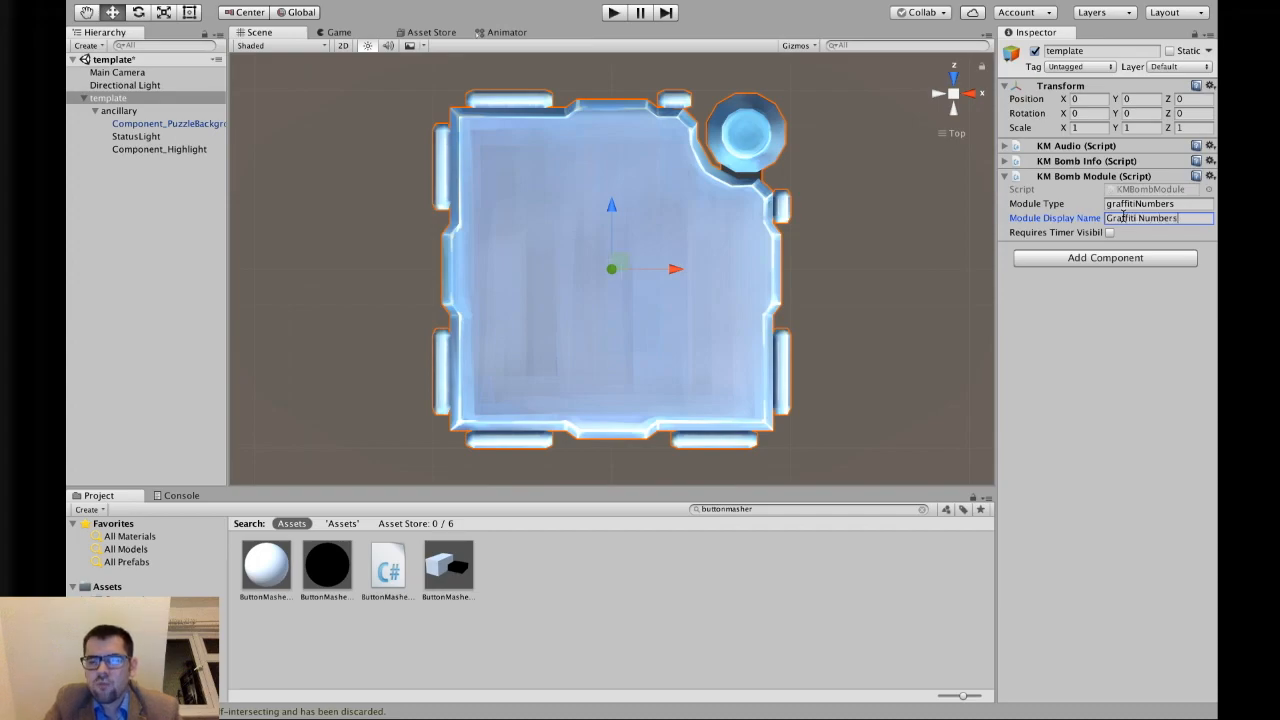
Replace the KM Bomb Module's Module Type with TheBulbModule
key("shift+Tab")
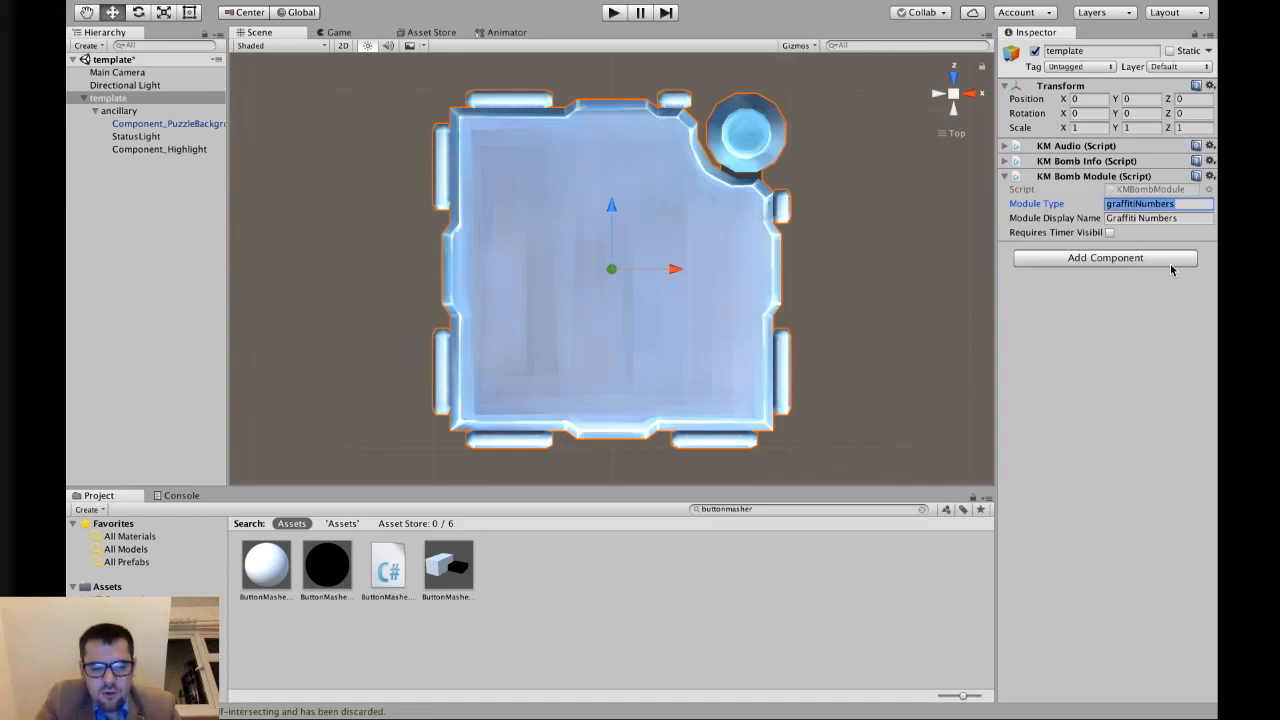
type("TheBulbModule")
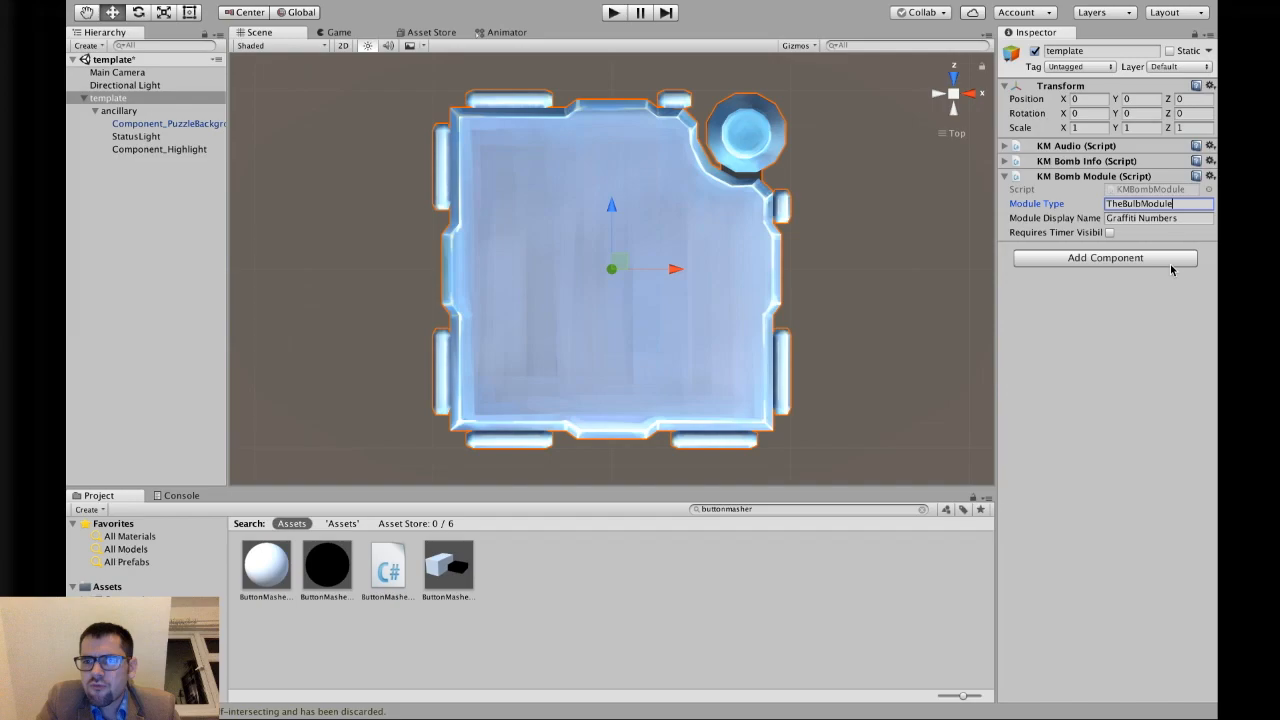
key("Return")
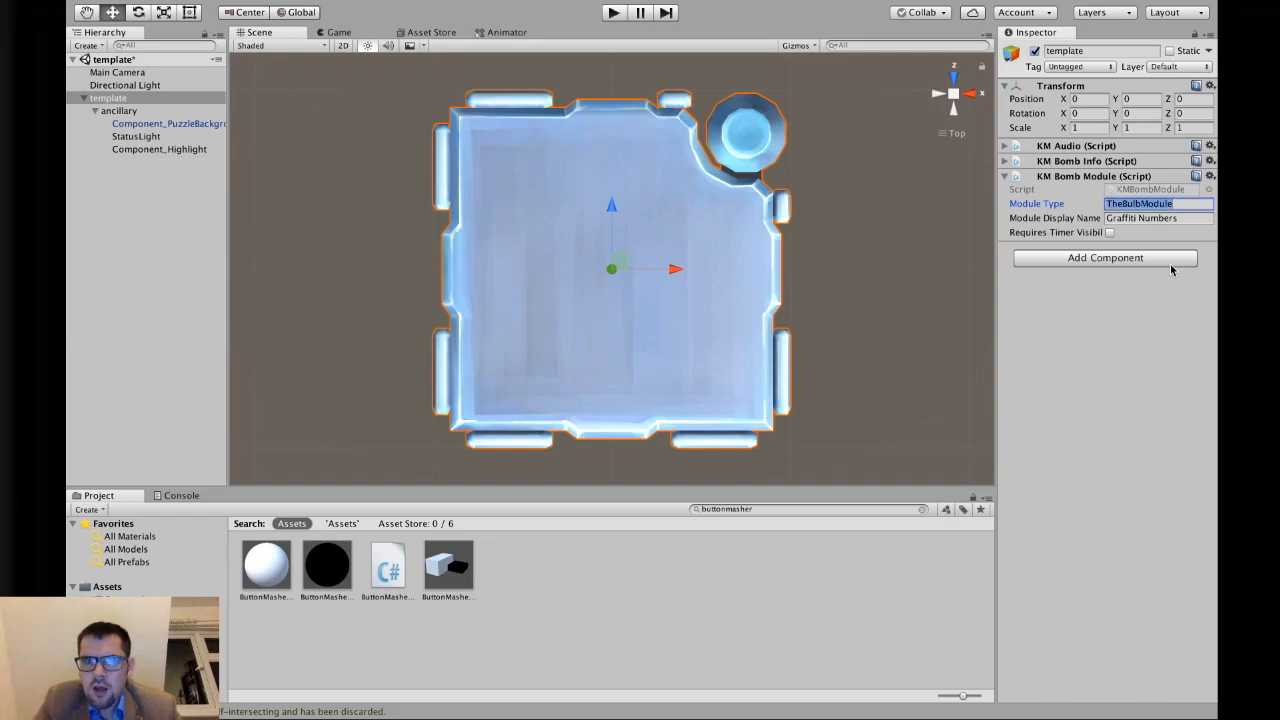
Enter spWizMastermind and Tangrams in turn as the KM Bomb Module's Module Type, and clear the value
type("s")
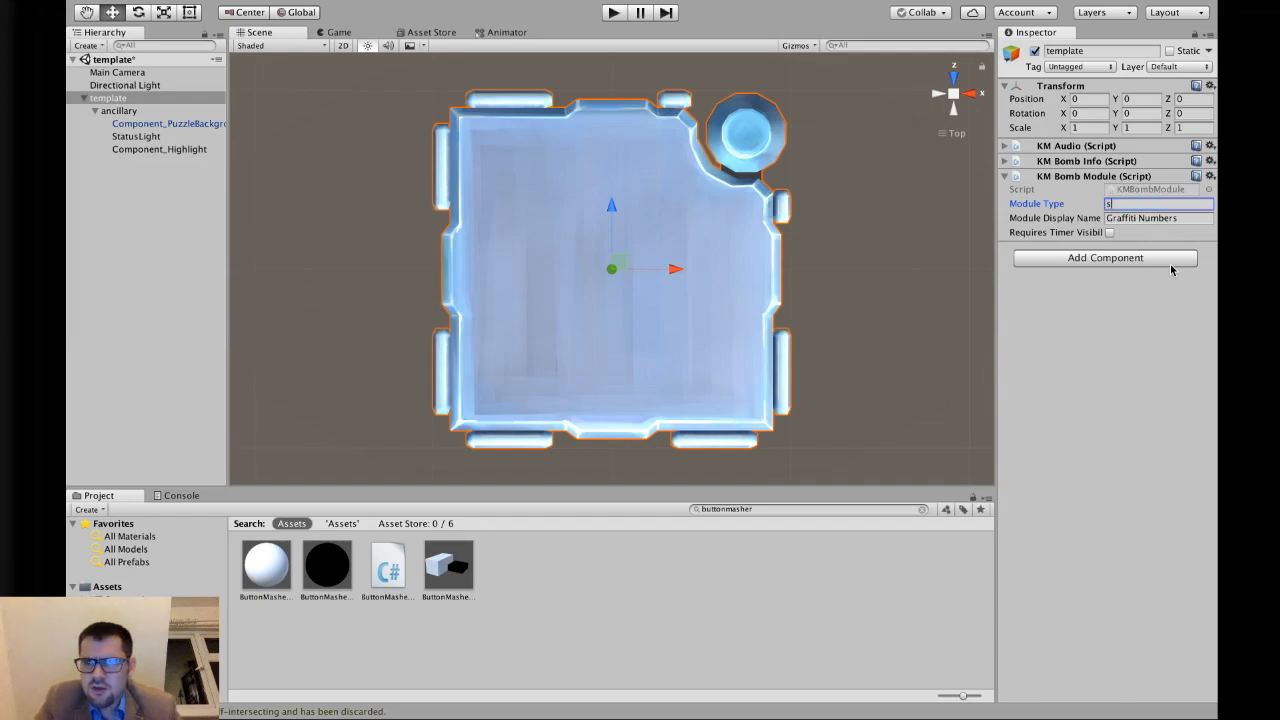
type("pWizMastermind")
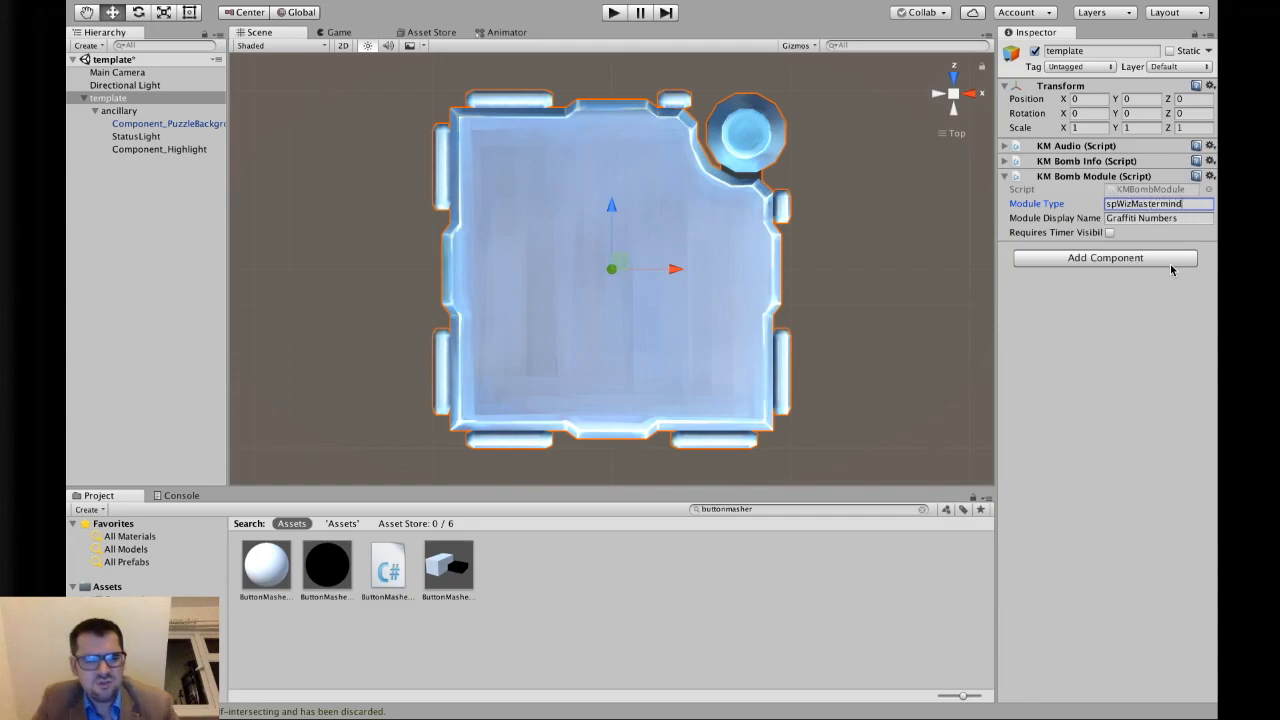
key("Return")
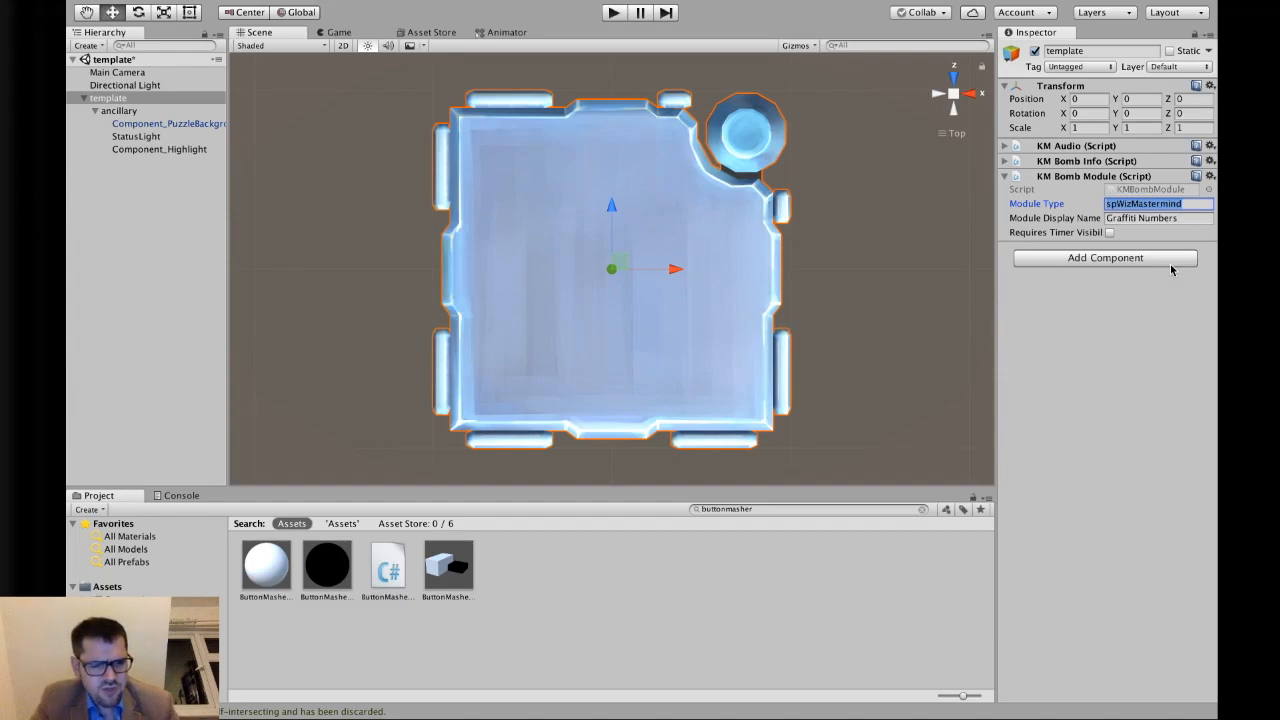
type("Tangrams")
key("super+a")
key("BackSpace")
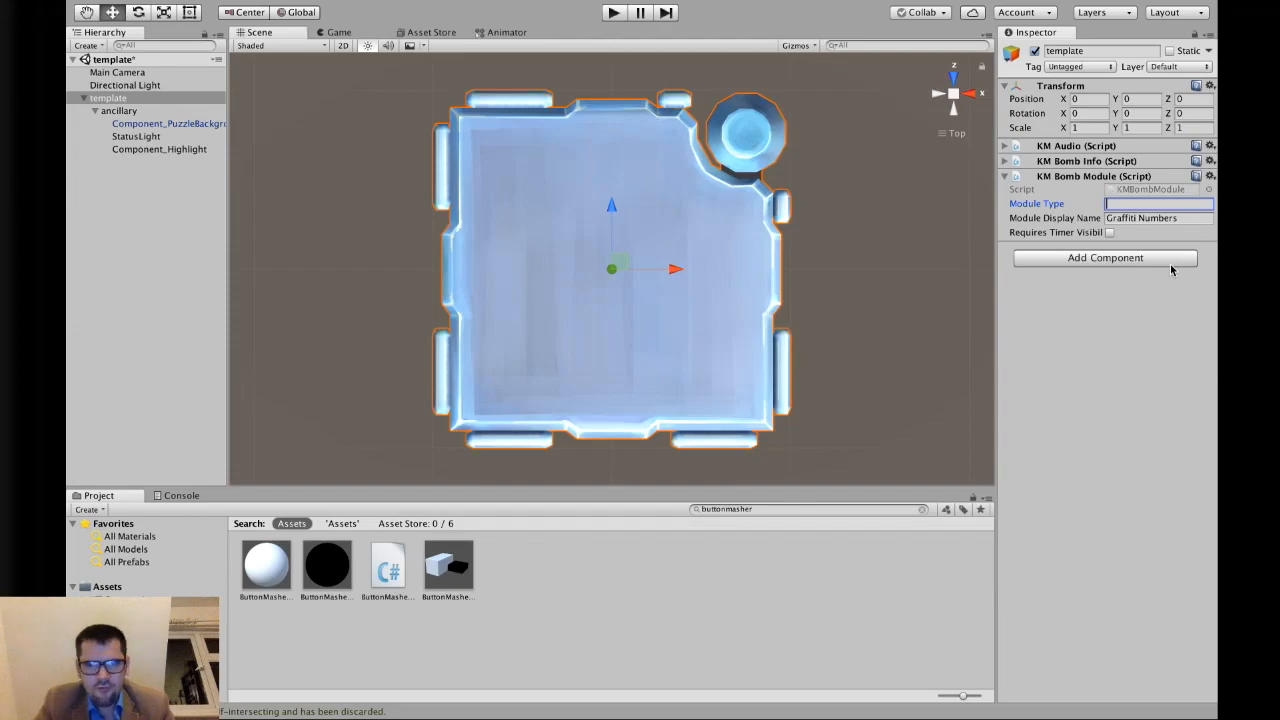
Set the KM Bomb Module's Module Type to template and its Module Display Name to Template, leaving Requires Timer Visible off
type("template")
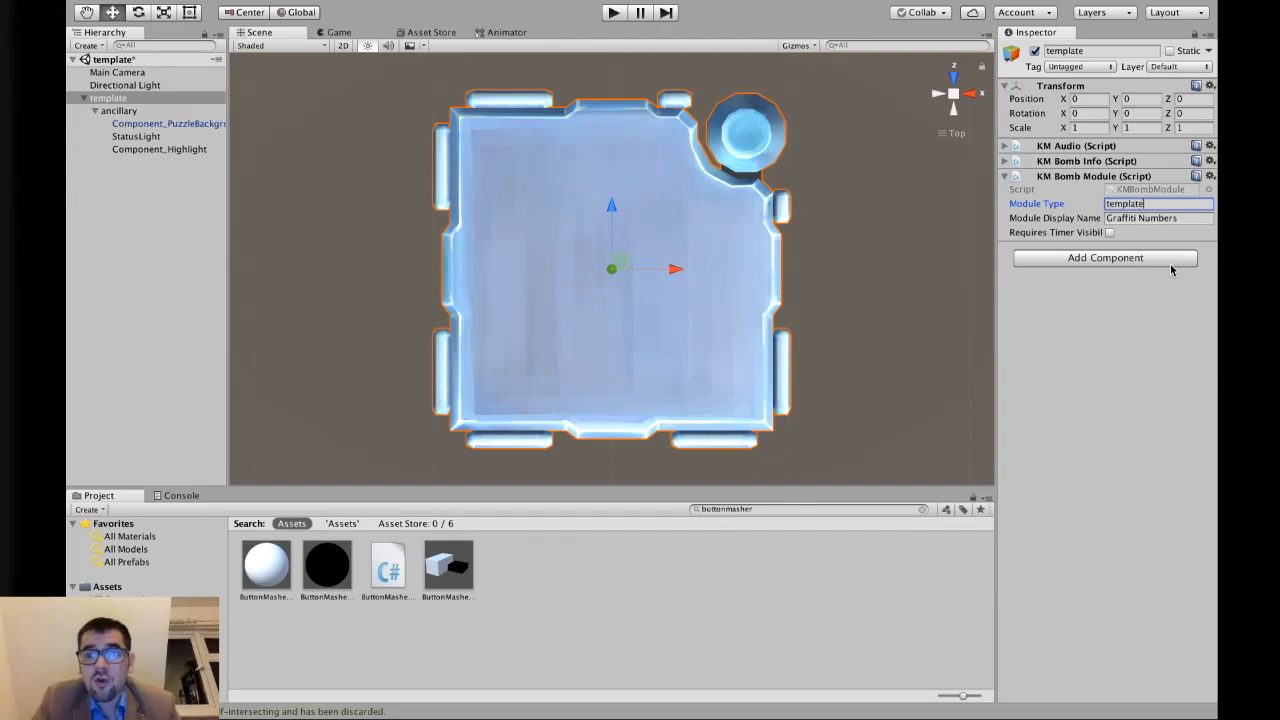
key("Tab")
type("Template")
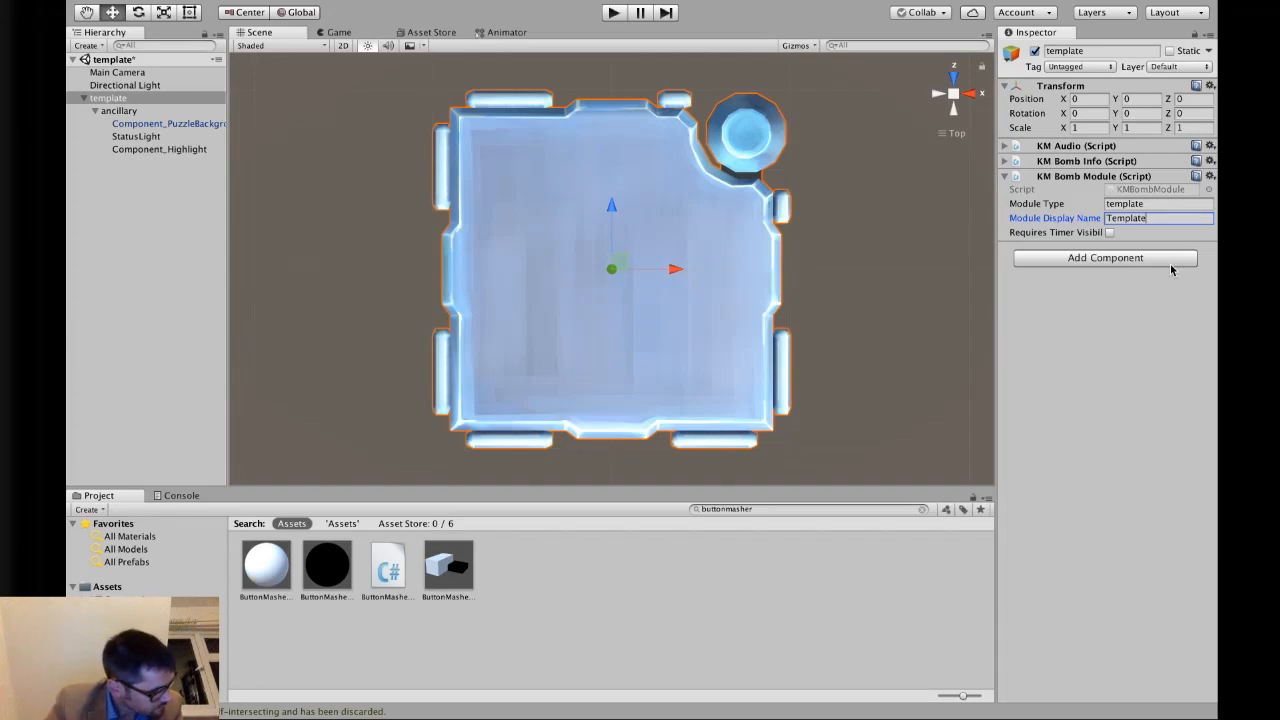
left_click(1110, 234)
left_click(1112, 233)
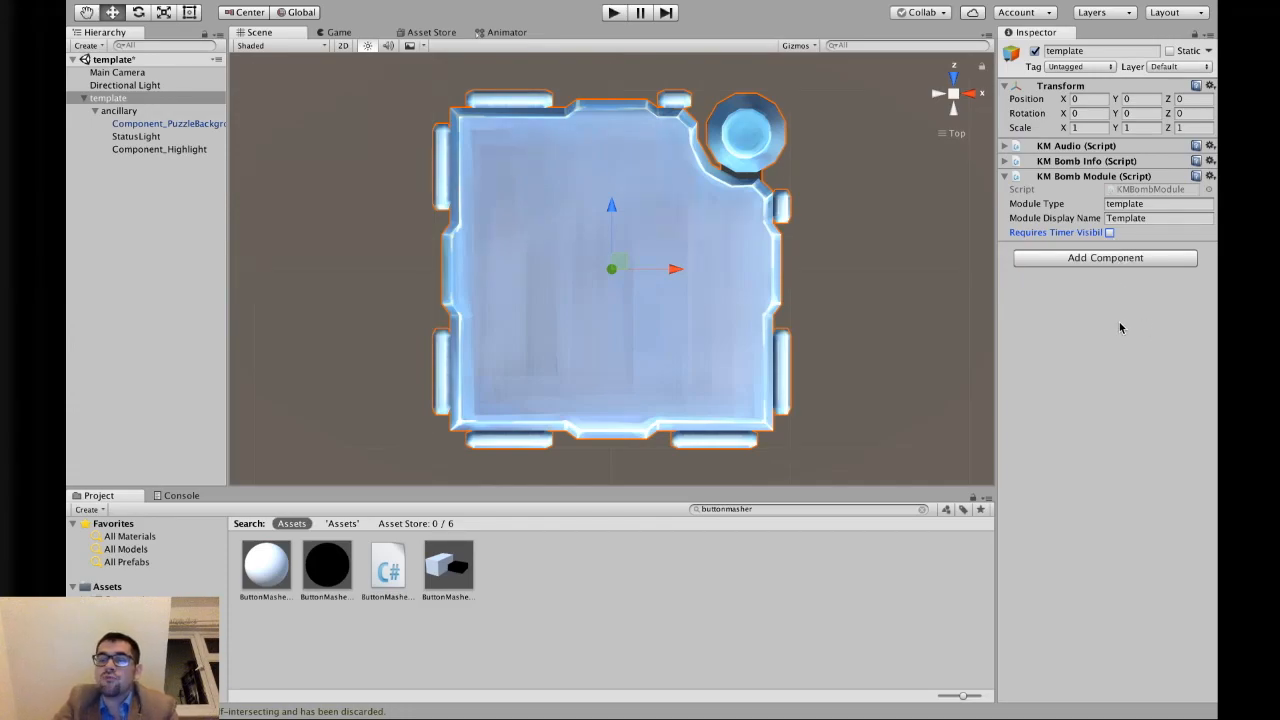
Add a KM Selectable component to the template object and collapse its KM Bomb Module settings
left_click(1095, 262)
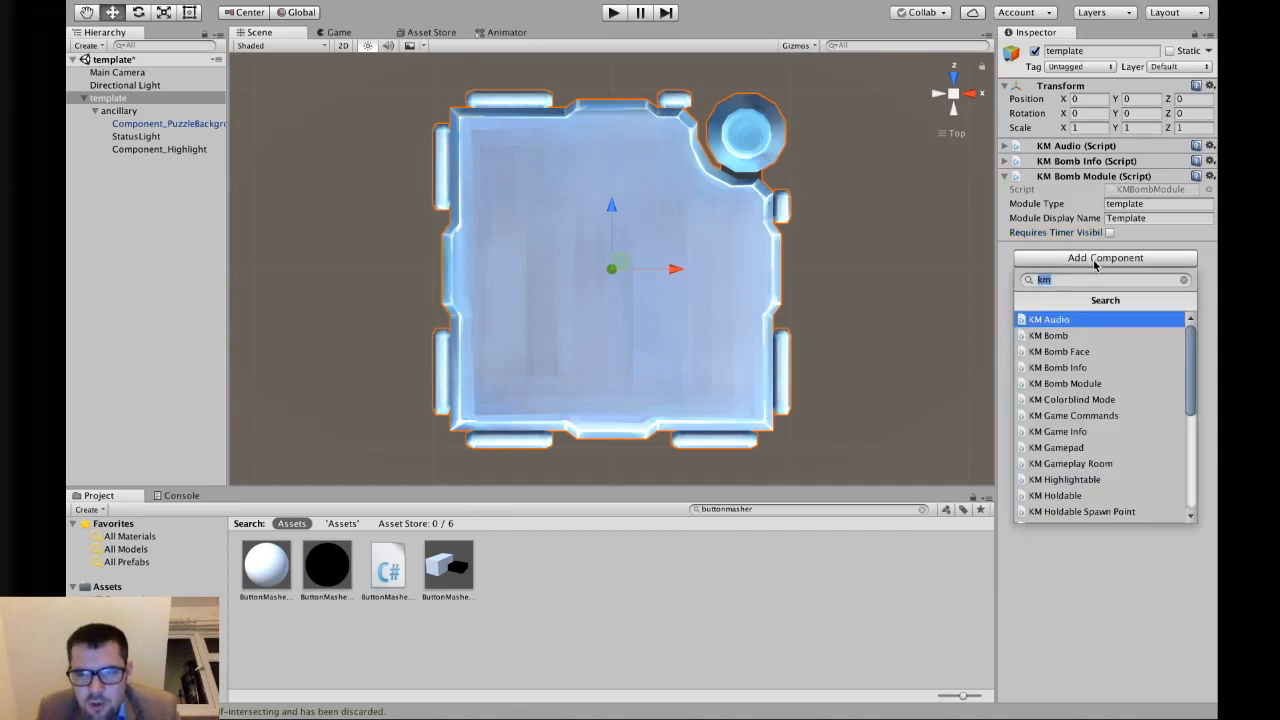
type("kmsele")
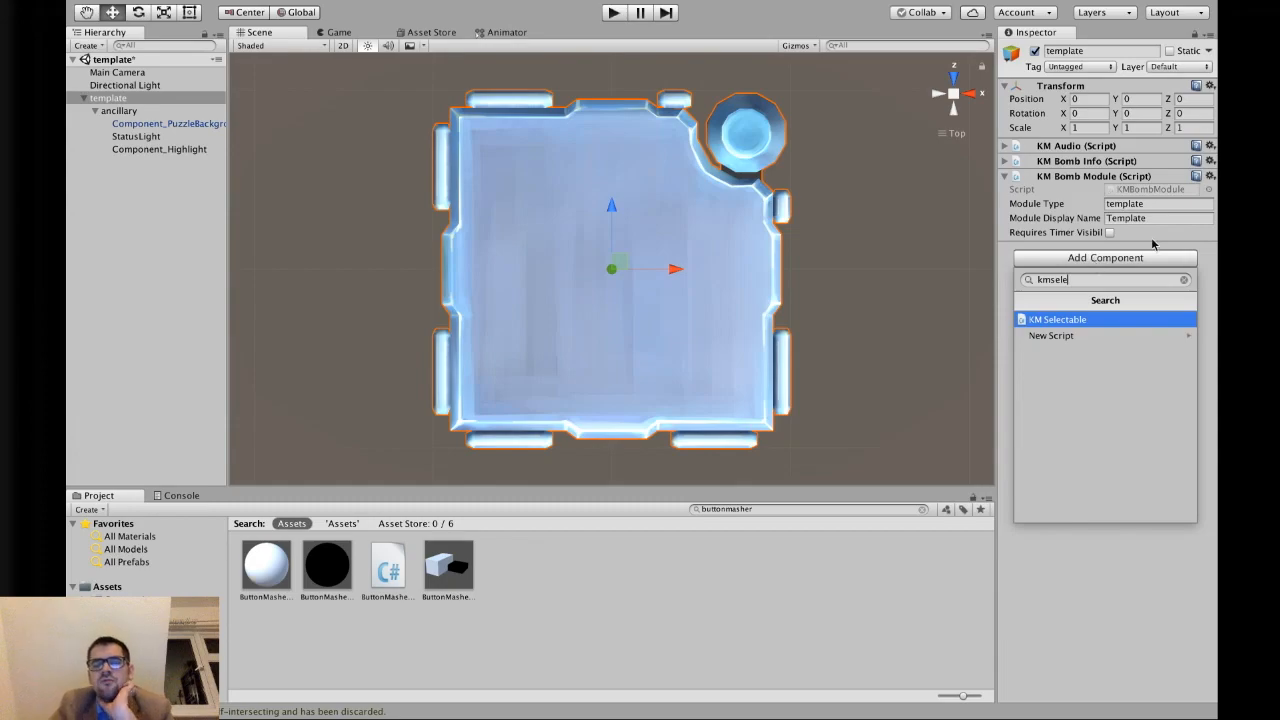
key("BackSpace")
key("BackSpace")
key("BackSpace")
key("BackSpace")
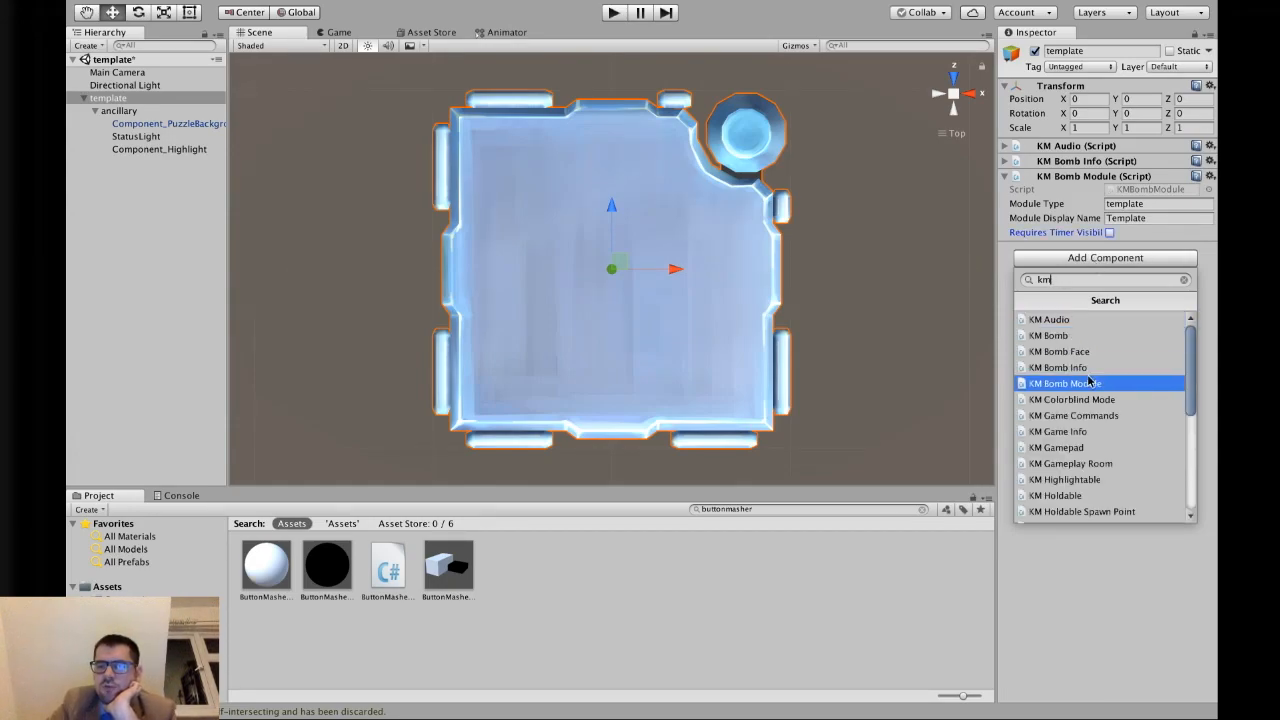
scroll(1095, 375, "down", 5)
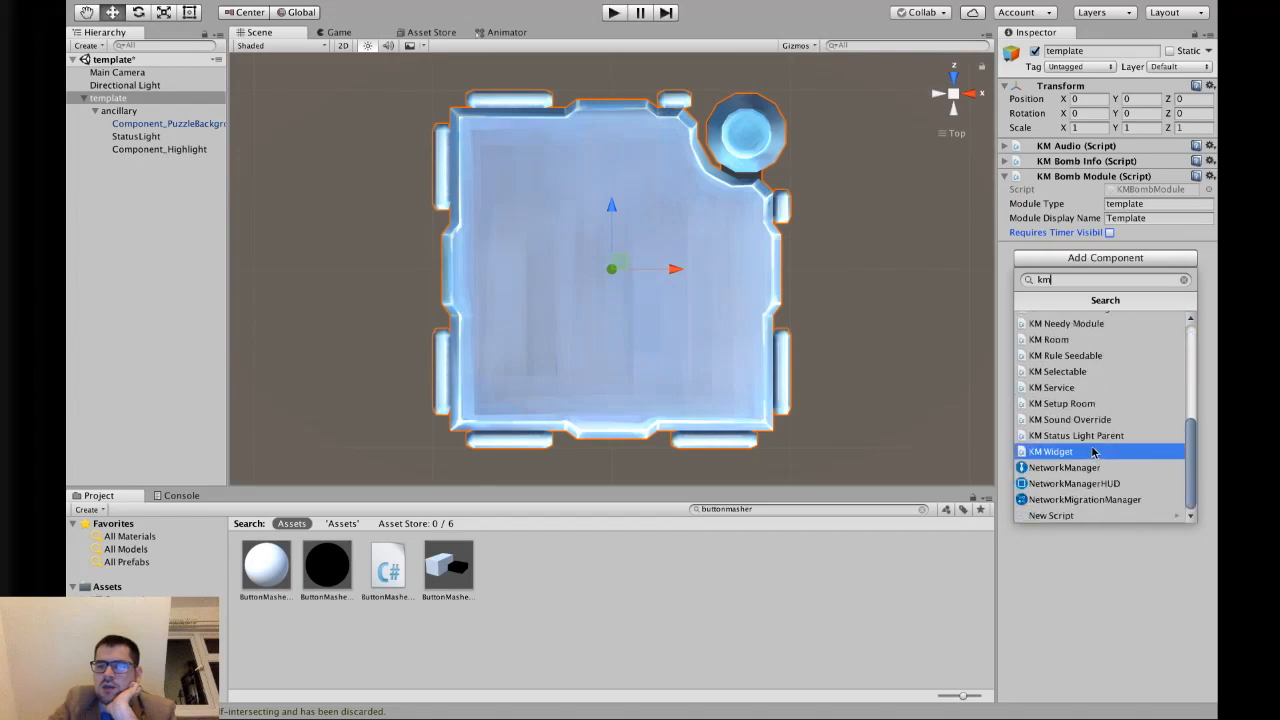
left_click(1097, 372)
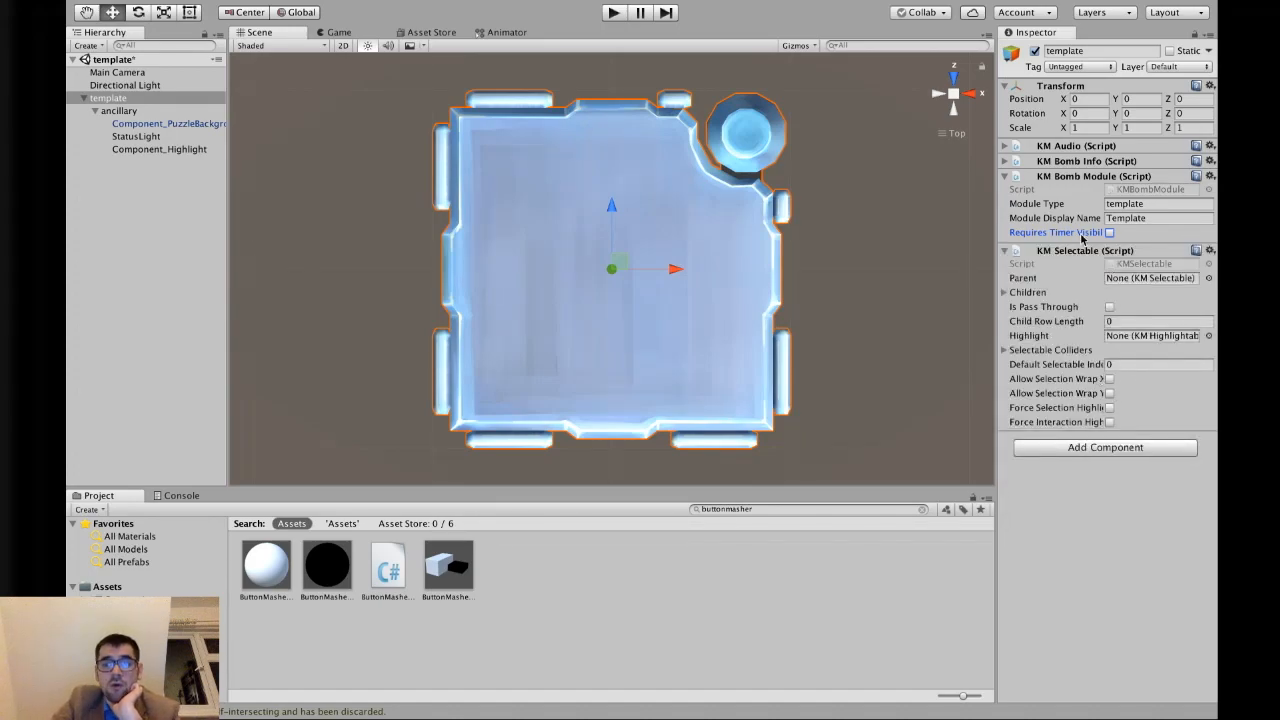
left_click(1004, 176)
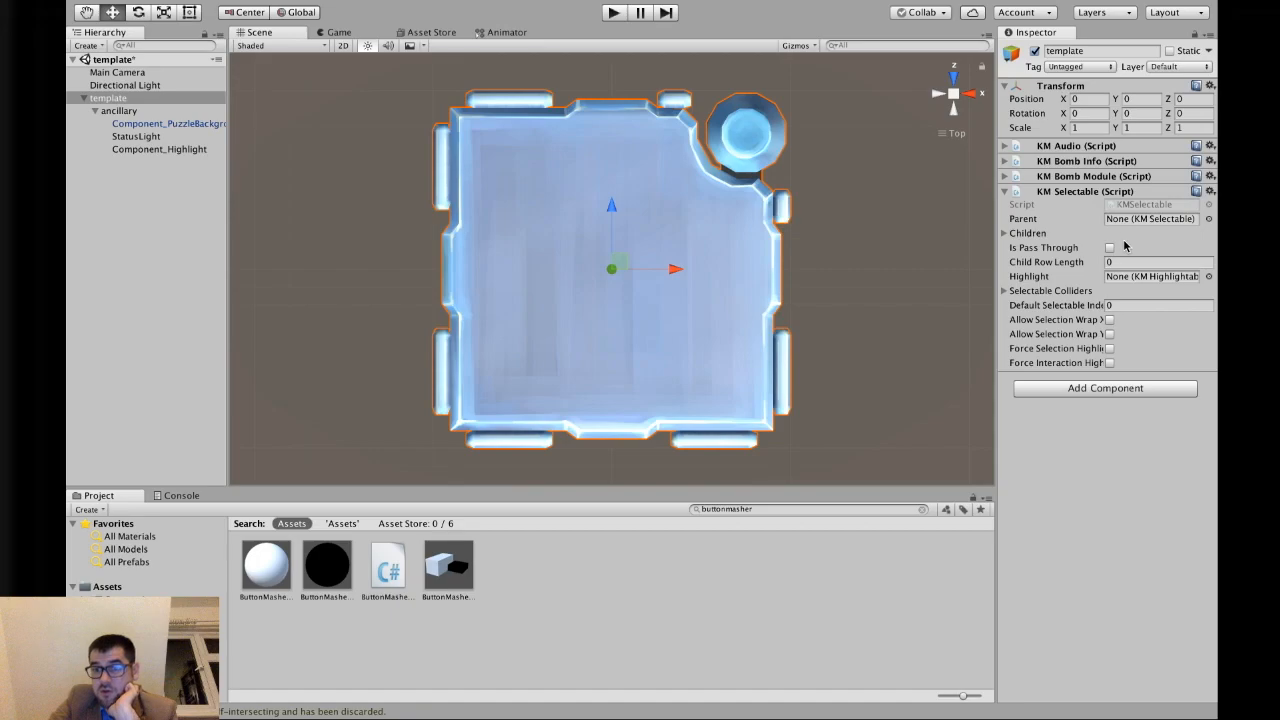
Examine the Selectable Colliders, Children and Child Row Length settings of the KM Selectable component
left_click(1056, 291)
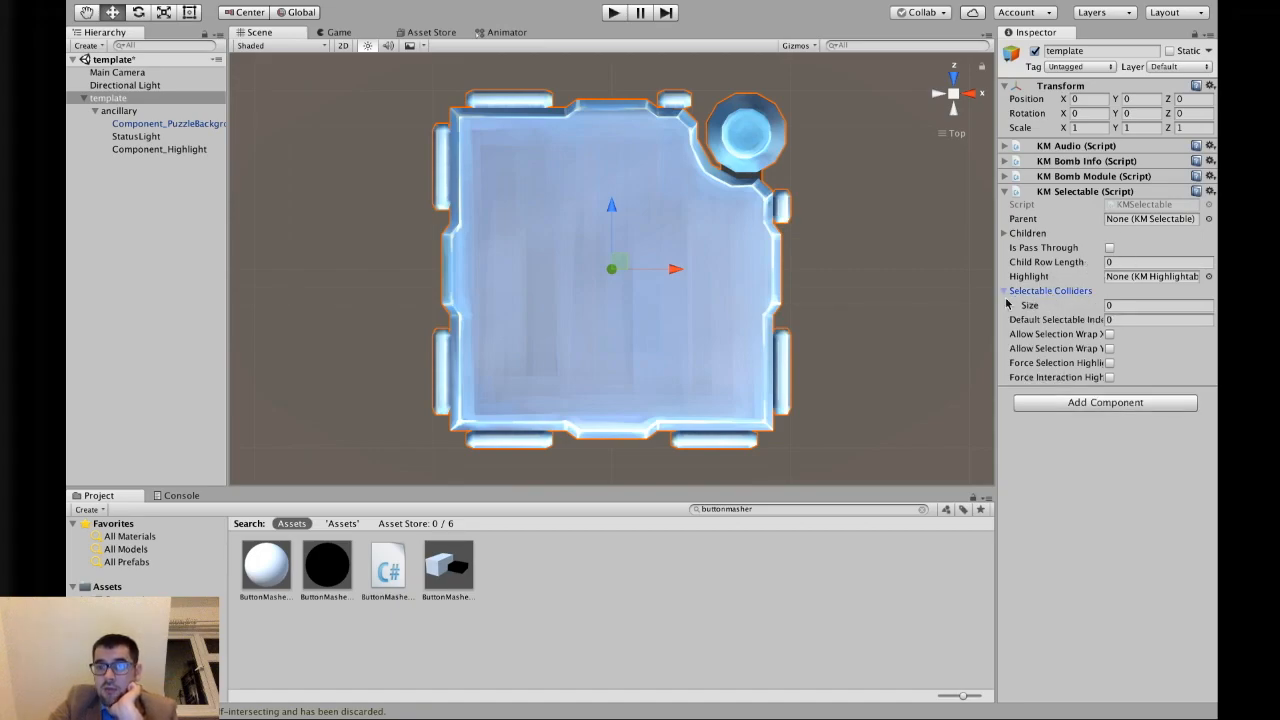
left_click(1065, 291)
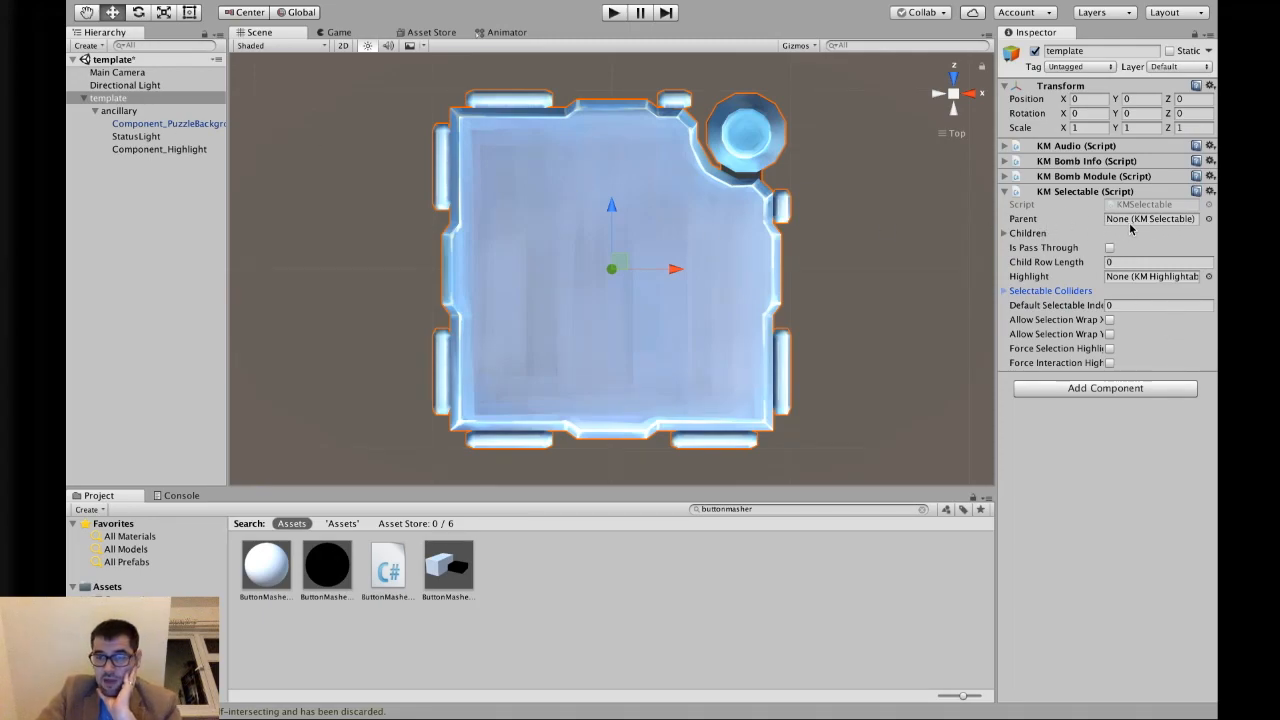
left_click(1066, 235)
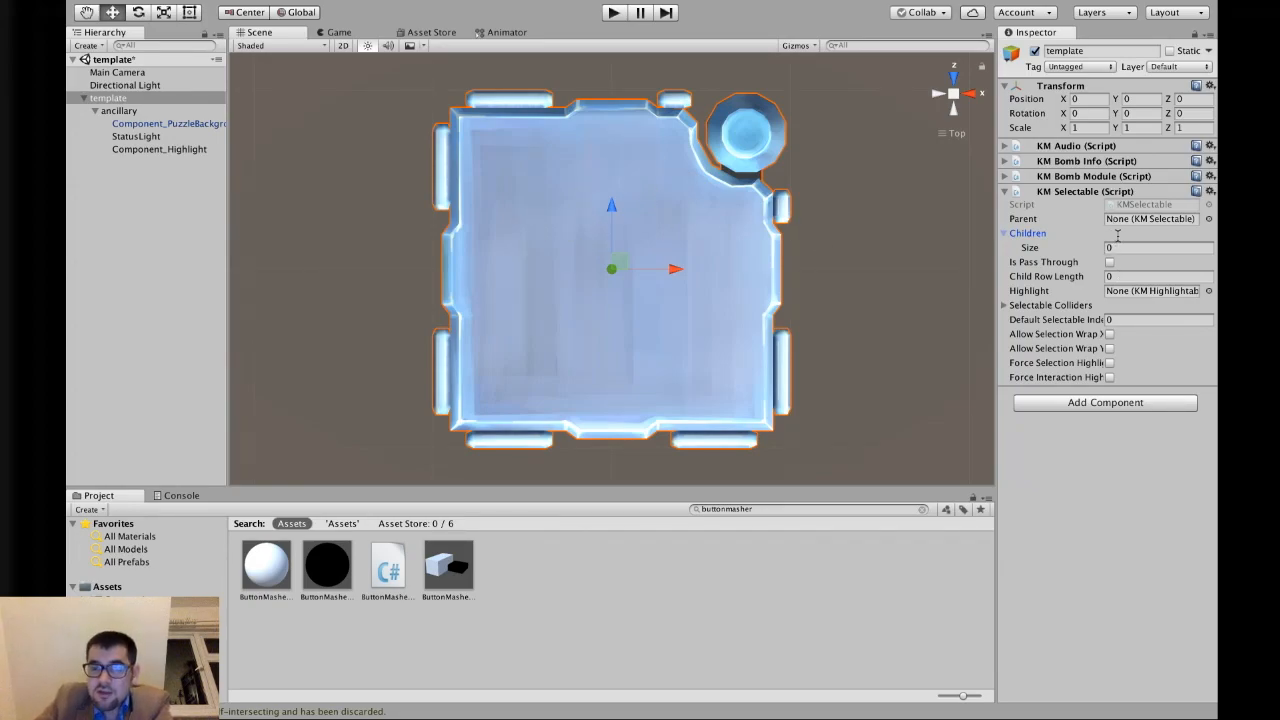
left_click(1040, 236)
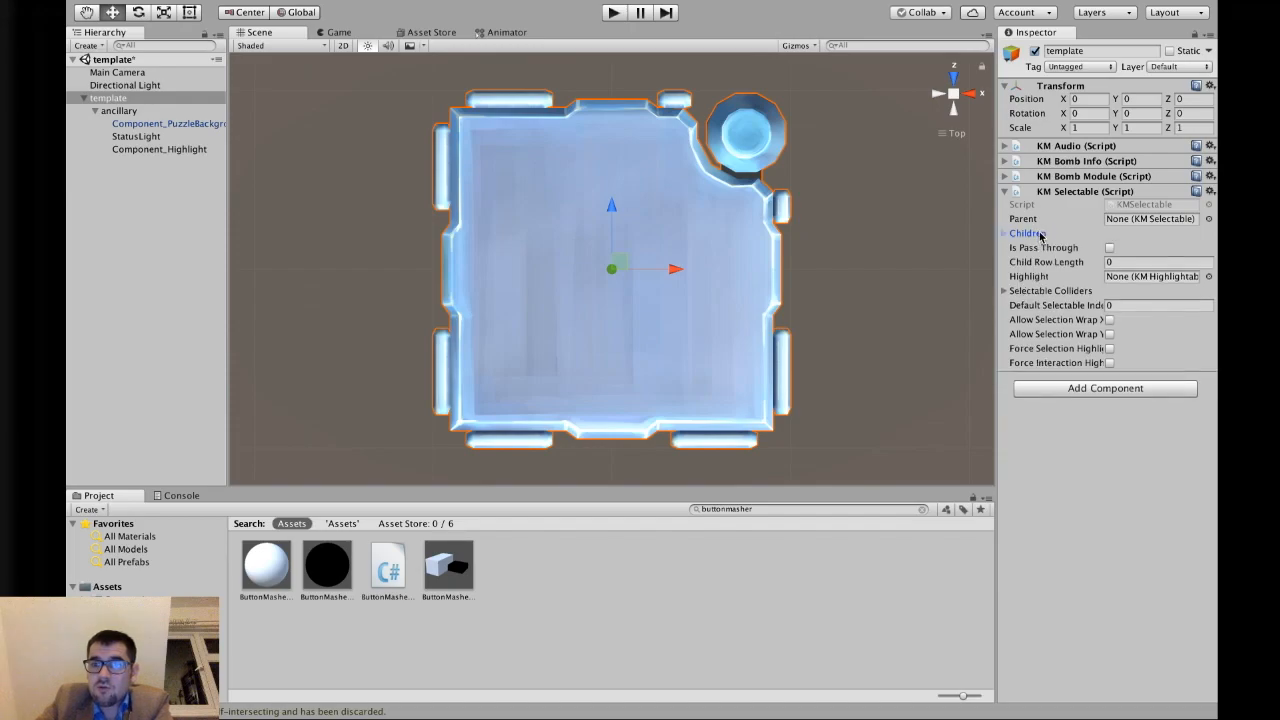
left_click(1127, 261)
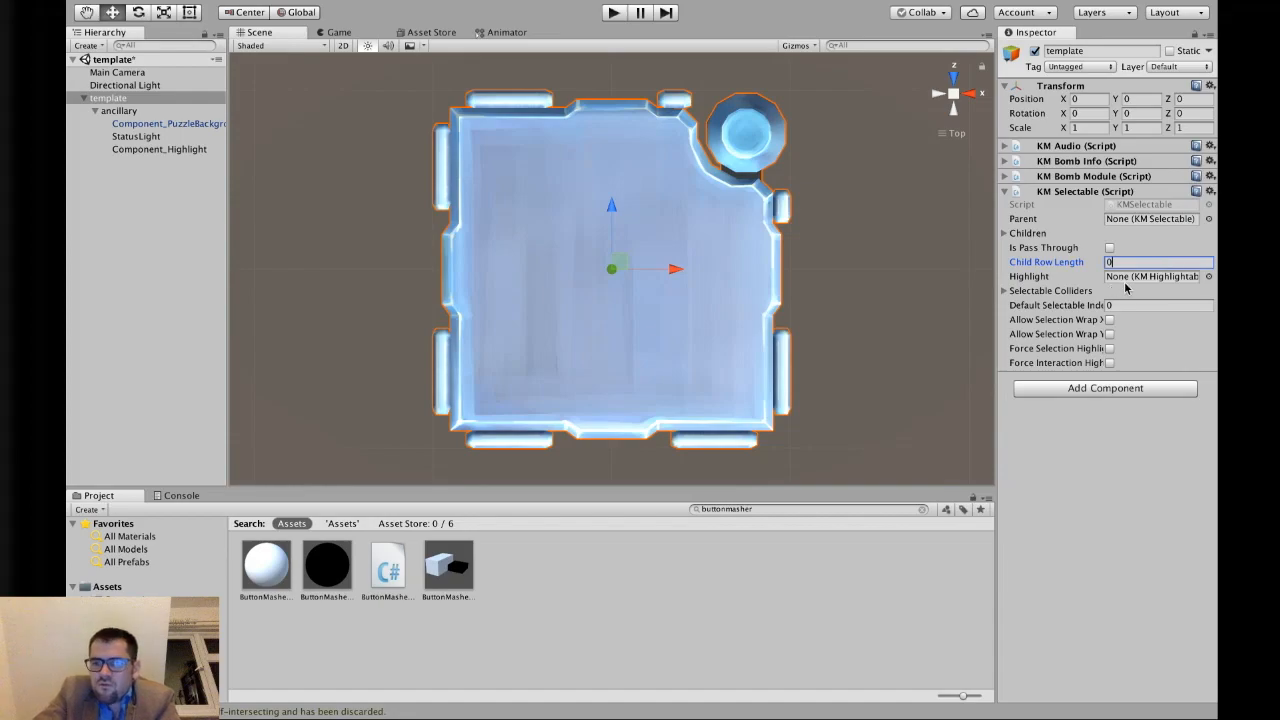
Check the KM Highlightable script on Component_Highlight and assign that object as the Highlight of template's KM Selectable
left_click(1209, 277)
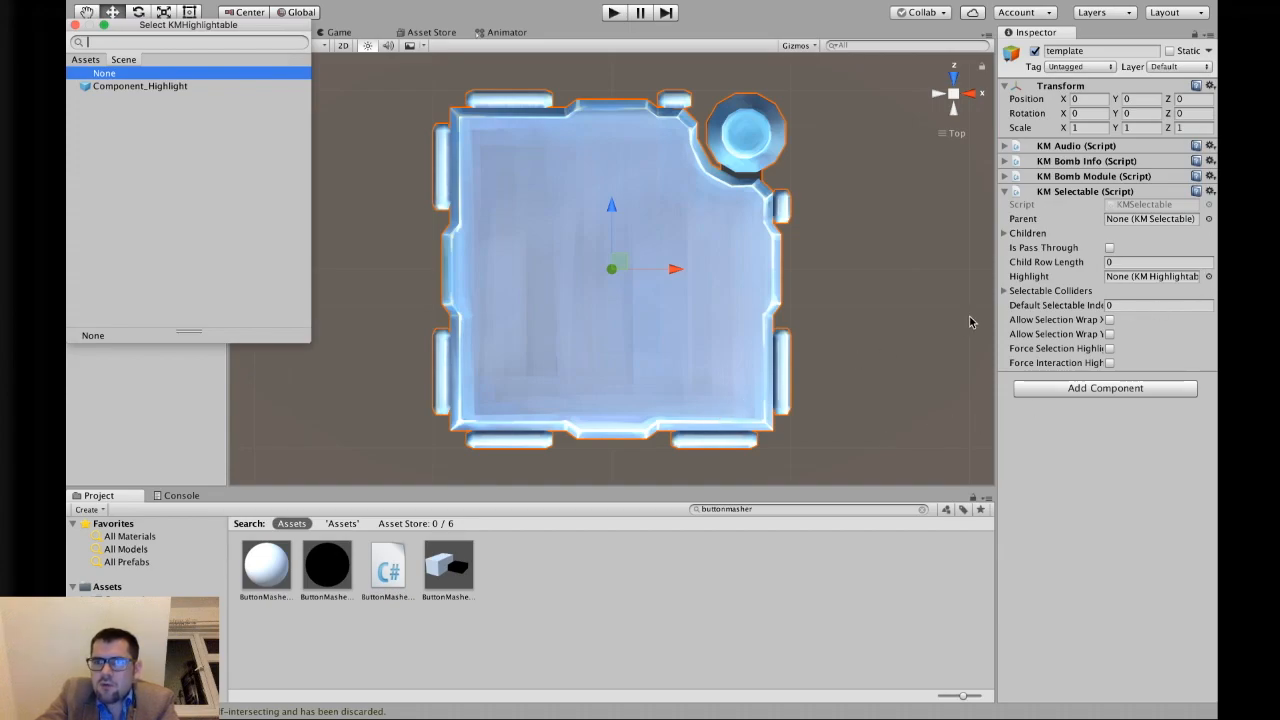
key("Escape")
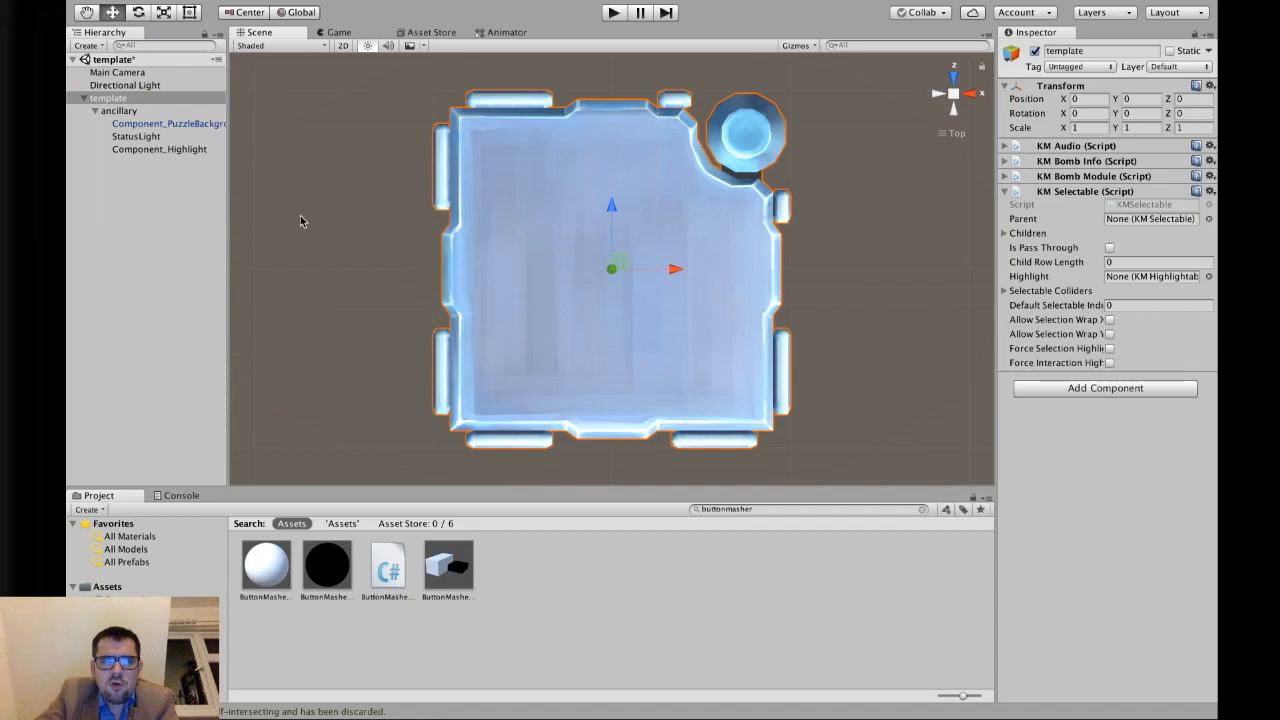
left_click(165, 149)
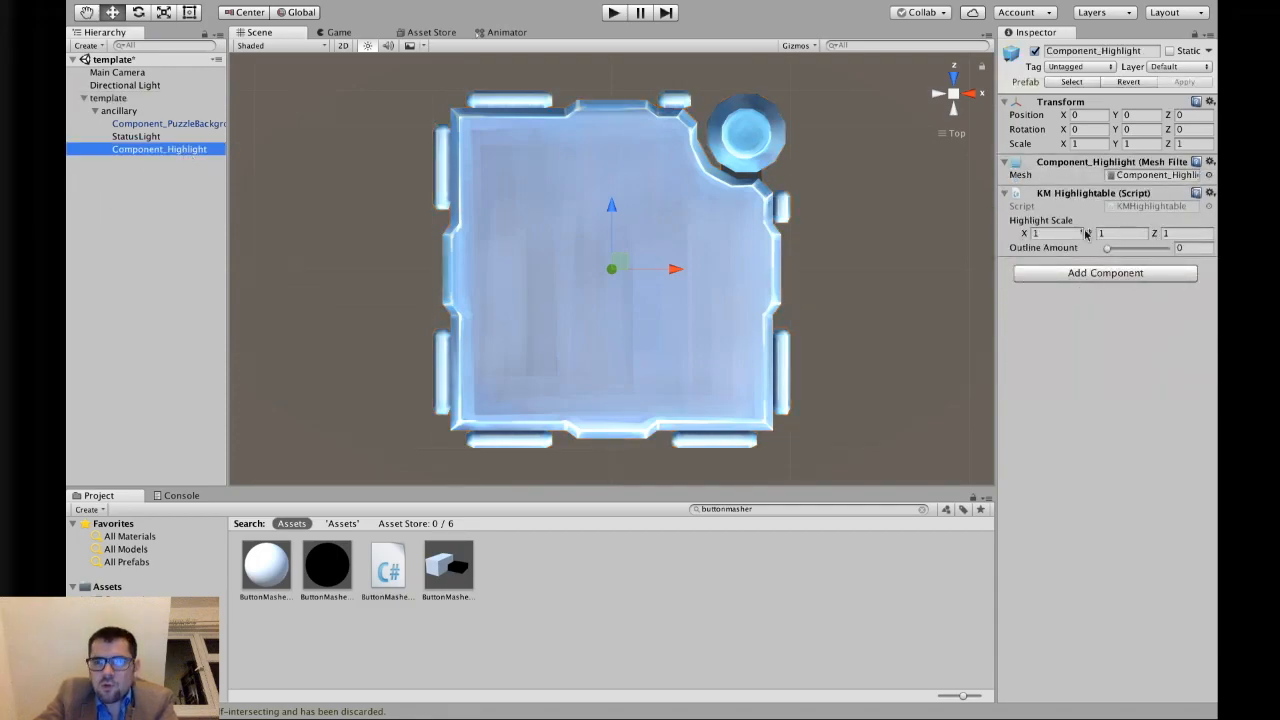
left_click(118, 99)
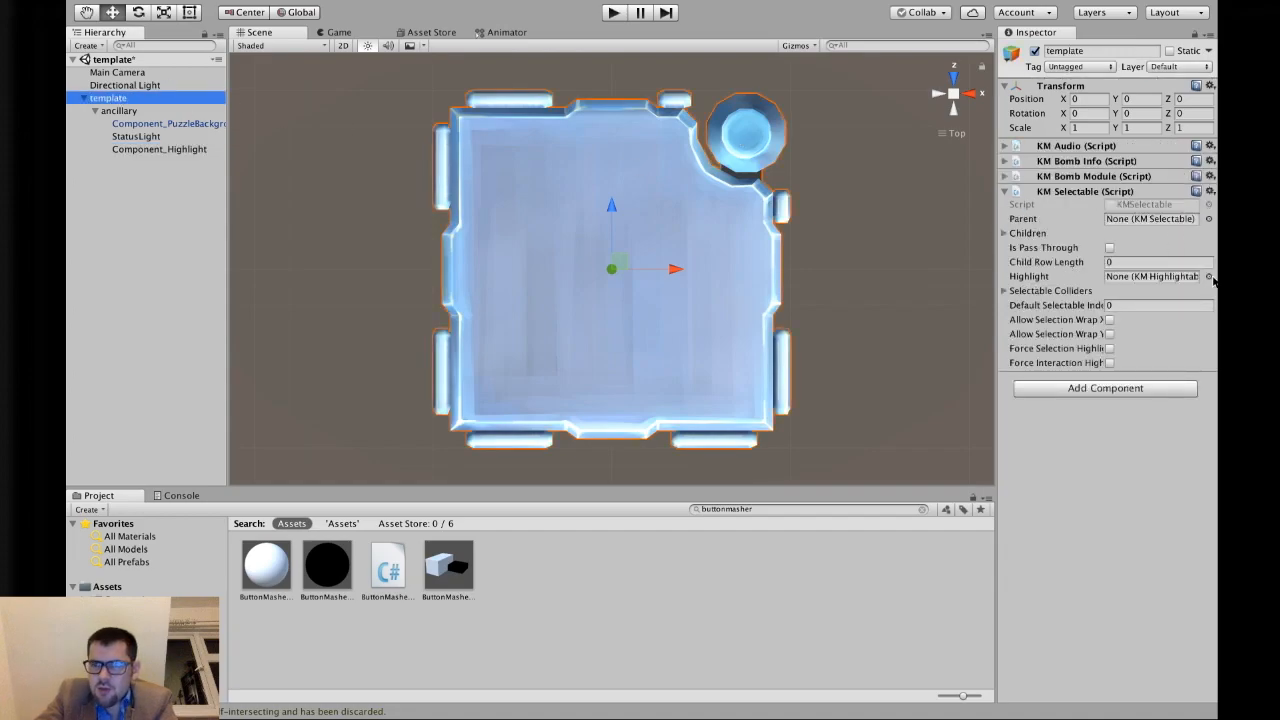
left_click(1210, 277)
left_click(181, 88)
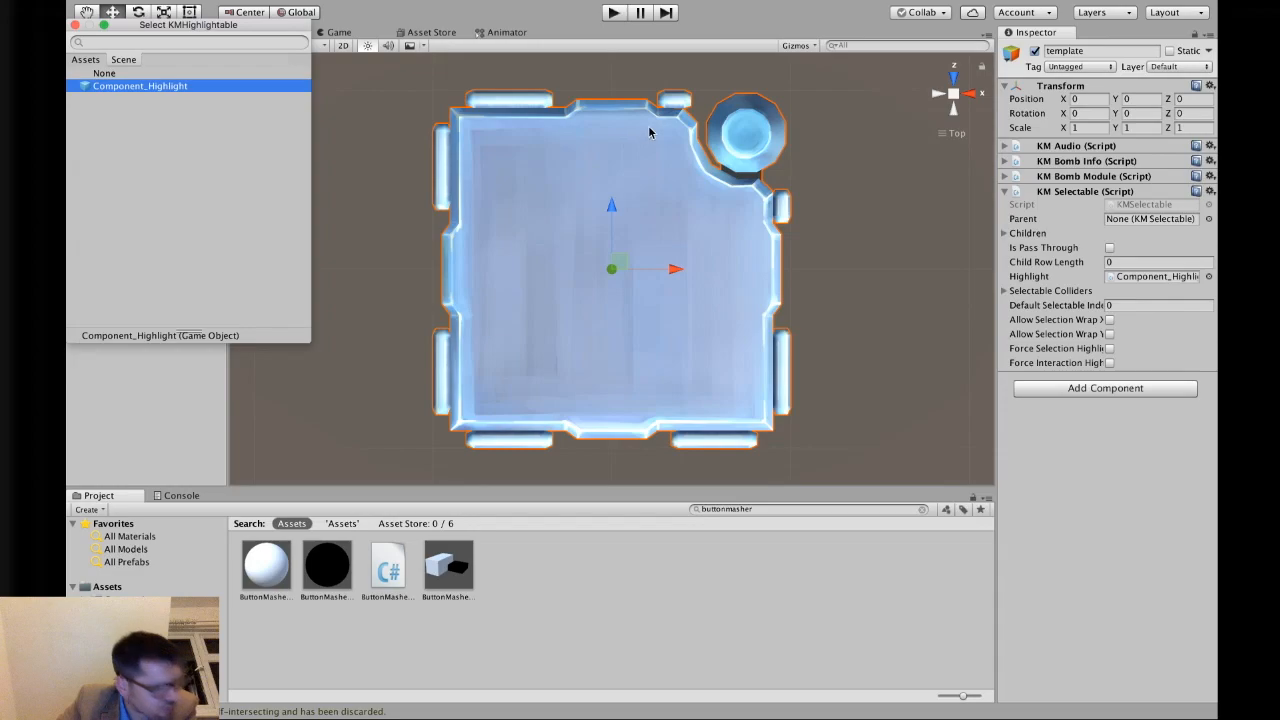
left_click(852, 222)
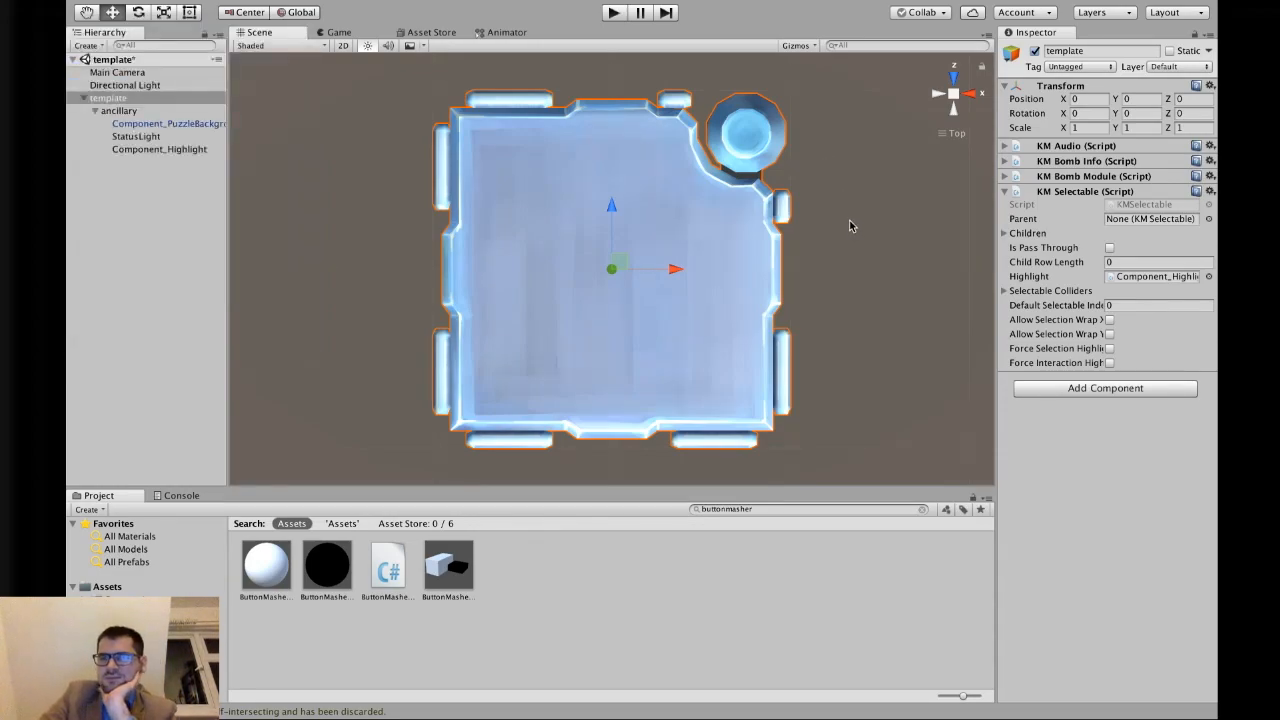
left_click(952, 234)
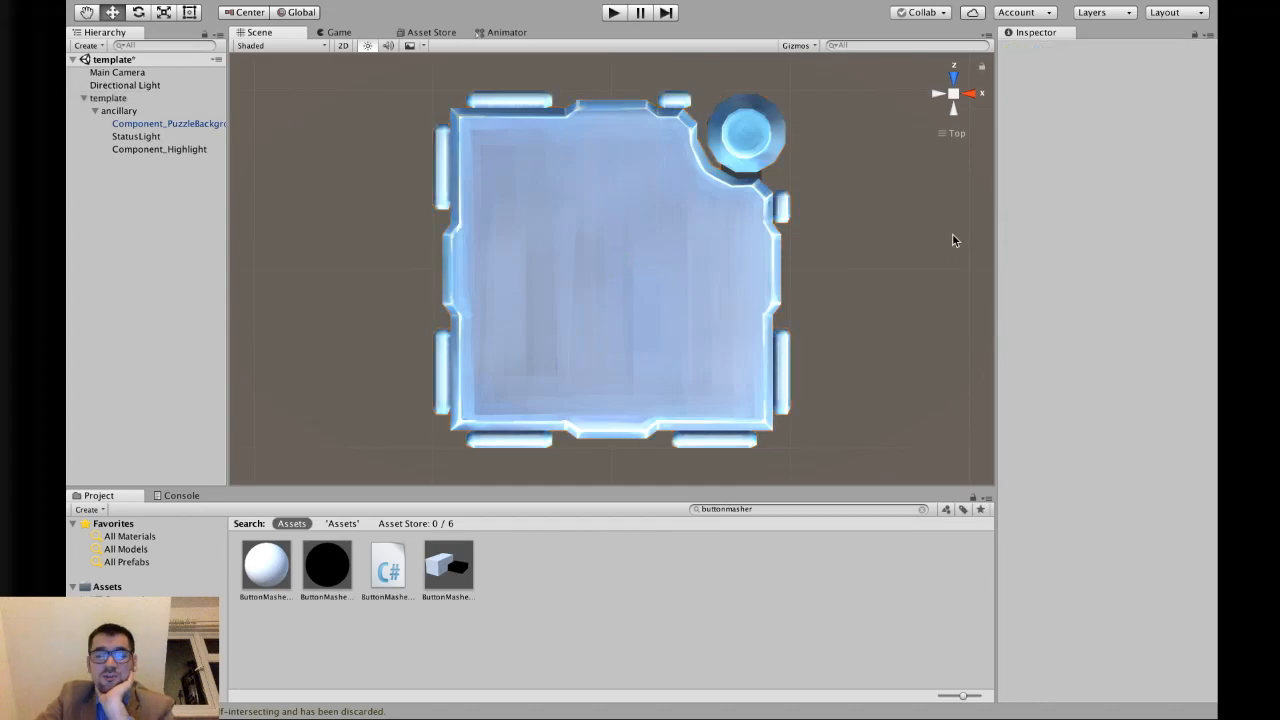
Collapse the template object's KM Selectable settings and clear the buttonmasher asset search to return to the Assets folder
left_click(180, 98)
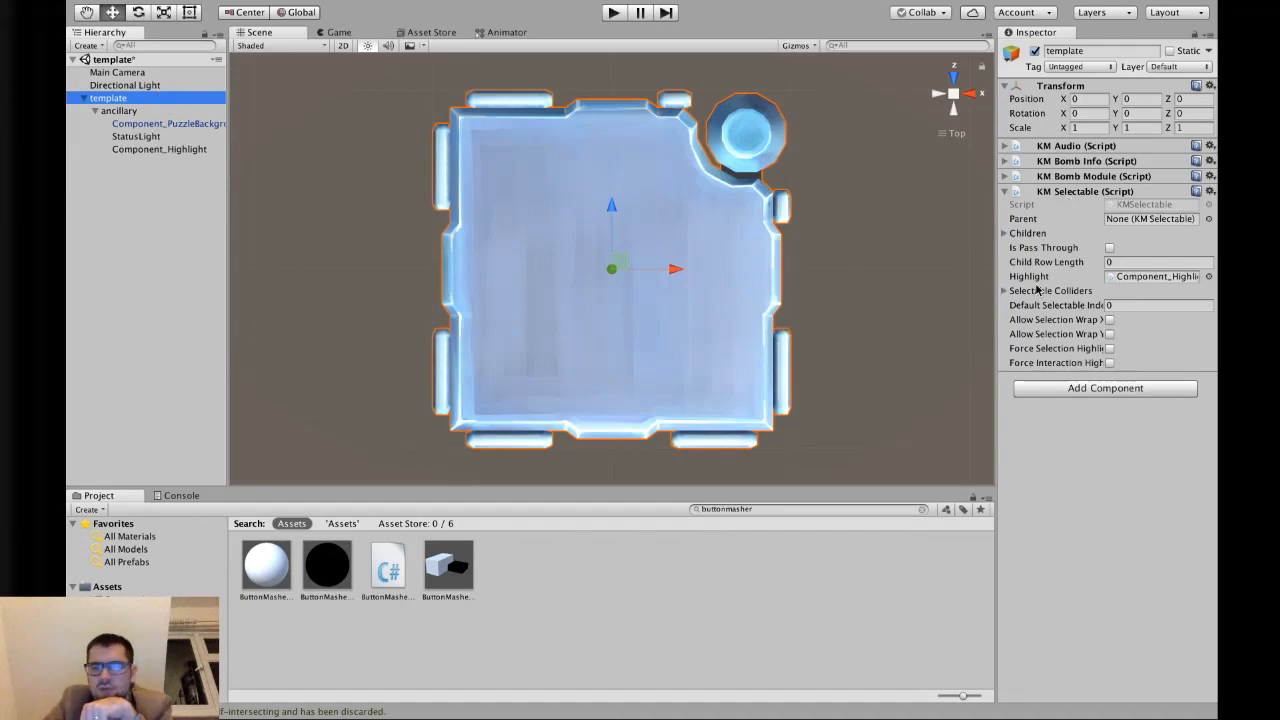
left_click(1006, 191)
left_click(857, 298)
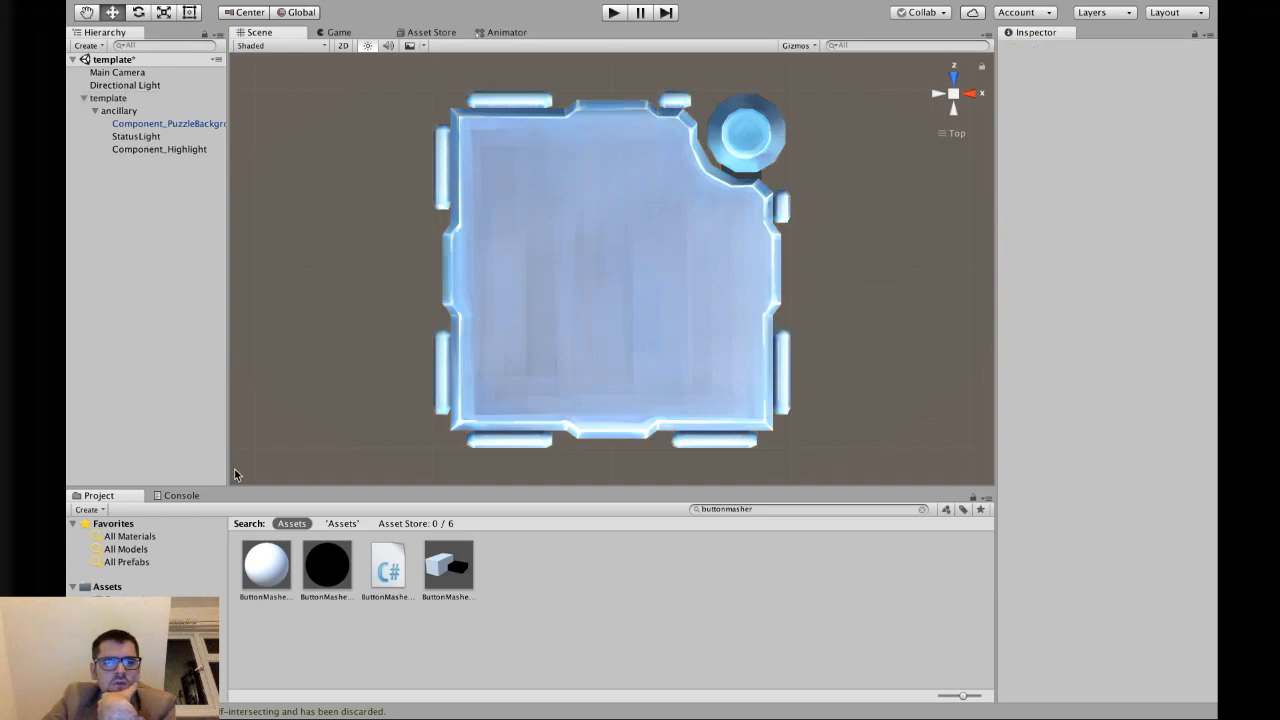
left_click(921, 510)
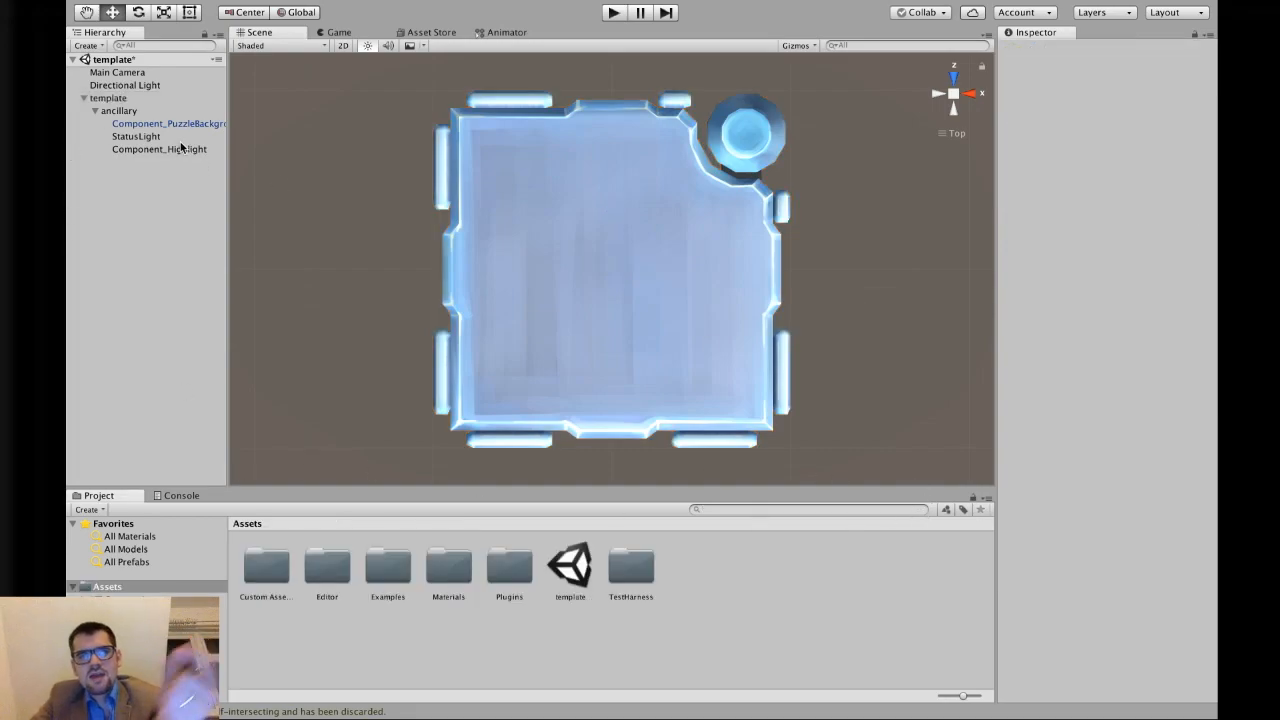
Collapse the template hierarchy, save the template object as a prefab in the Assets folder, and expand the prefab's contents
left_click(96, 112)
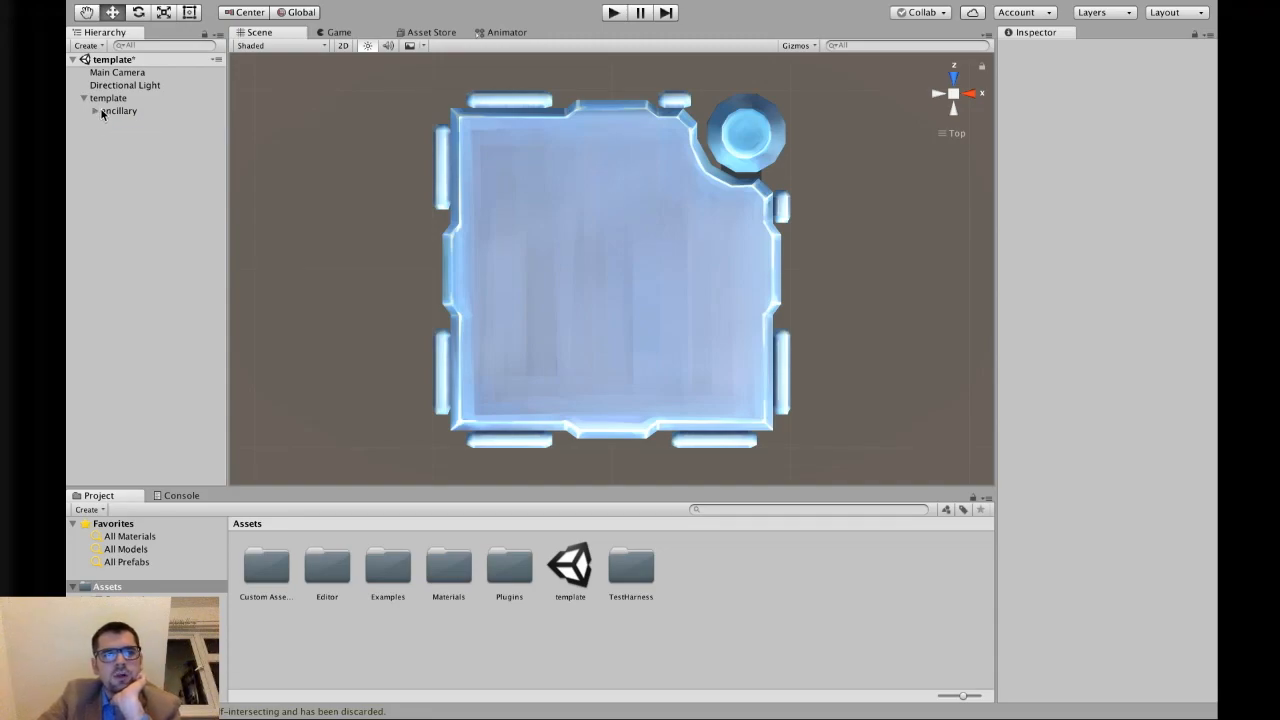
left_click(112, 111)
left_click(106, 98)
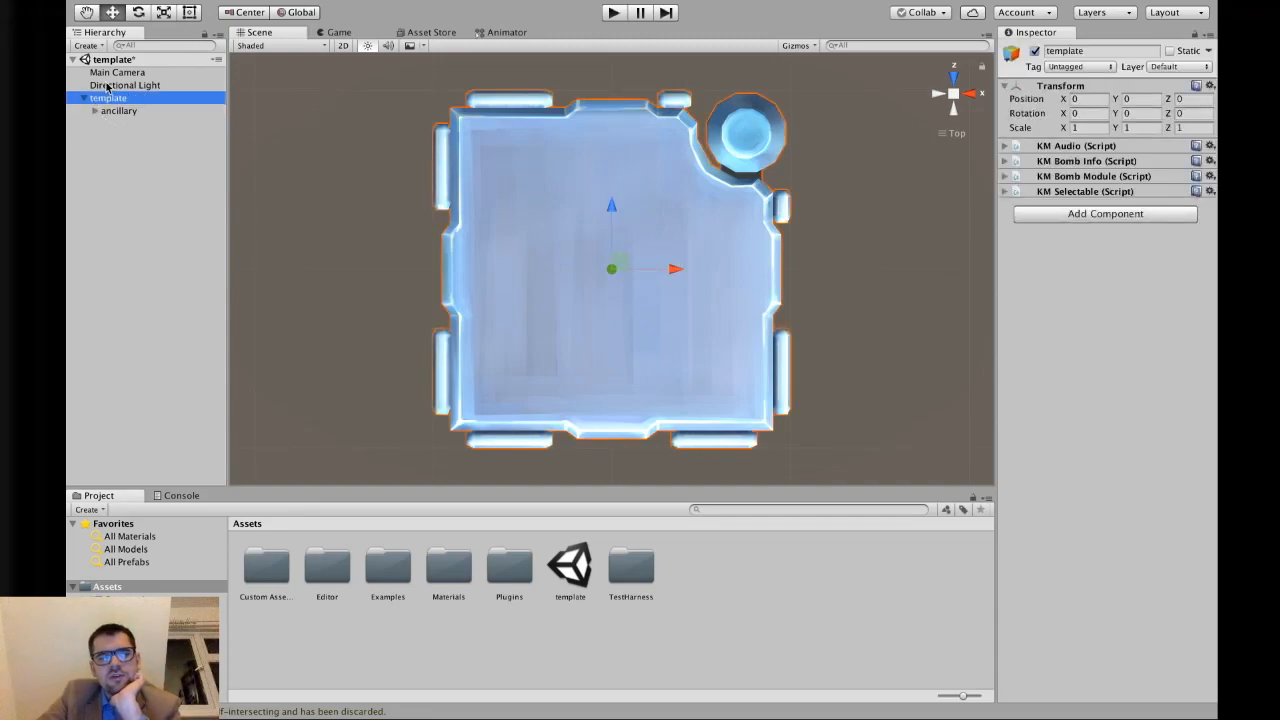
left_click(118, 146)
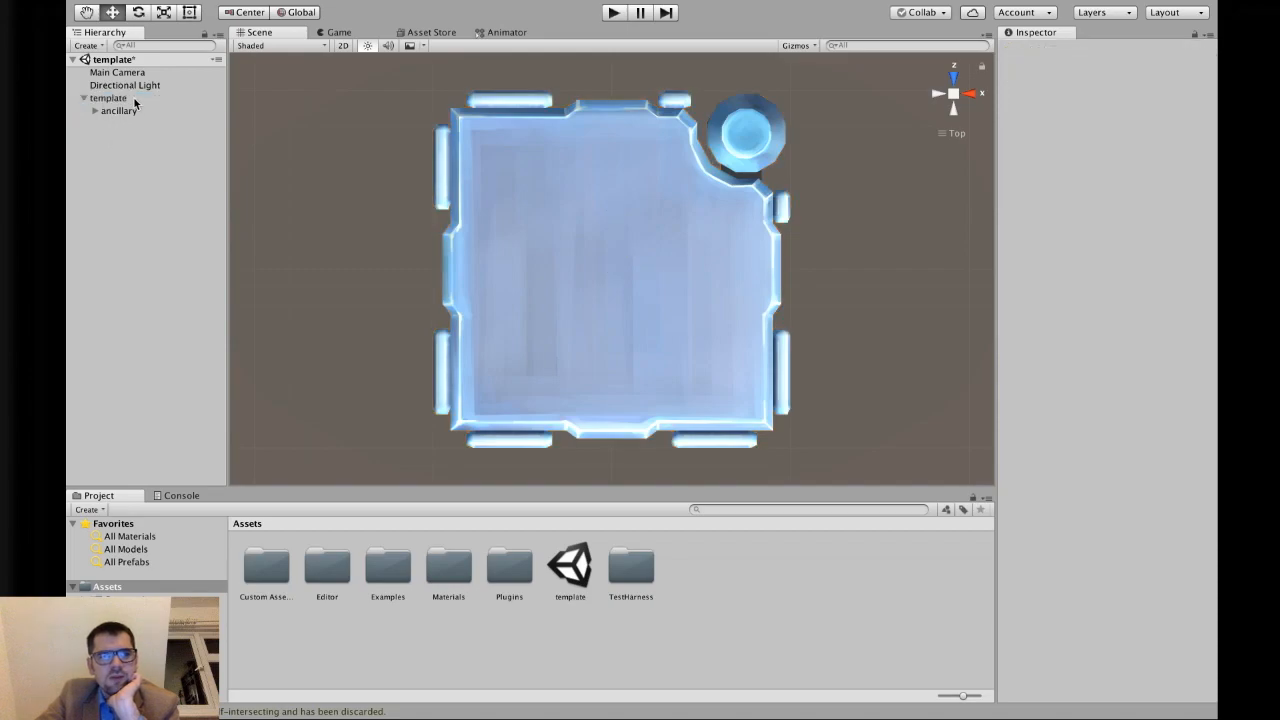
left_click(121, 100)
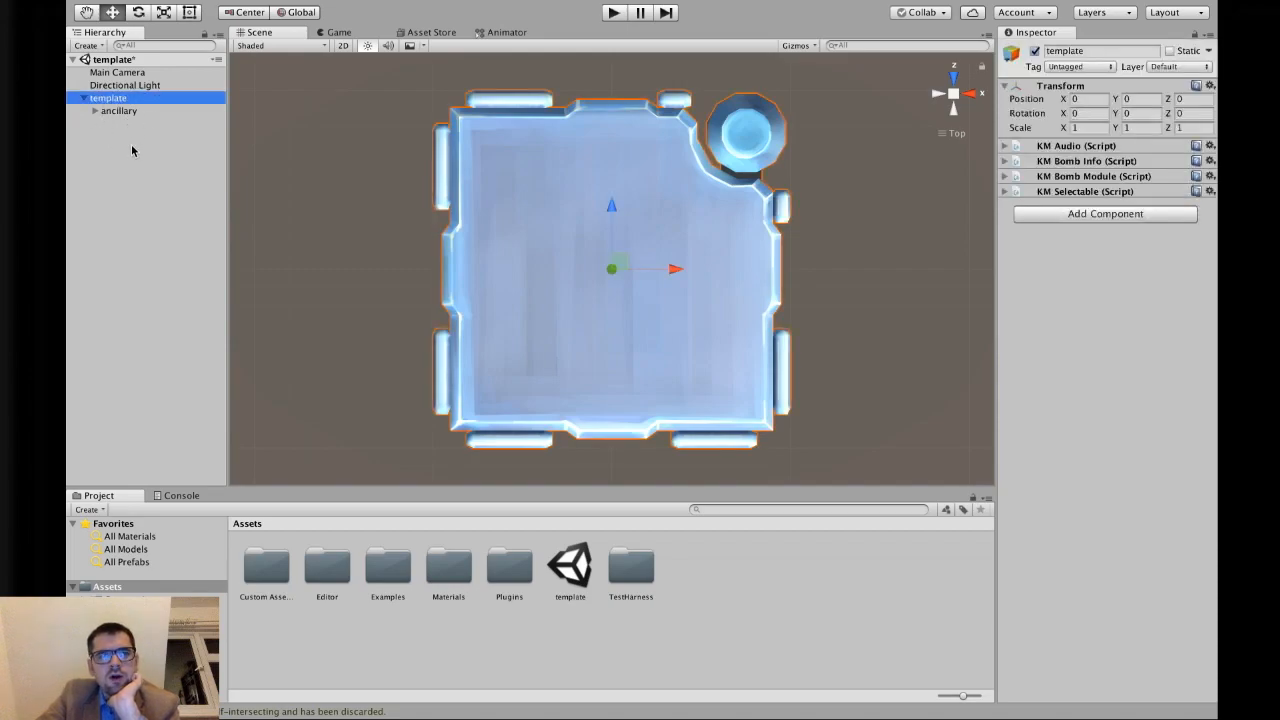
left_click(84, 99)
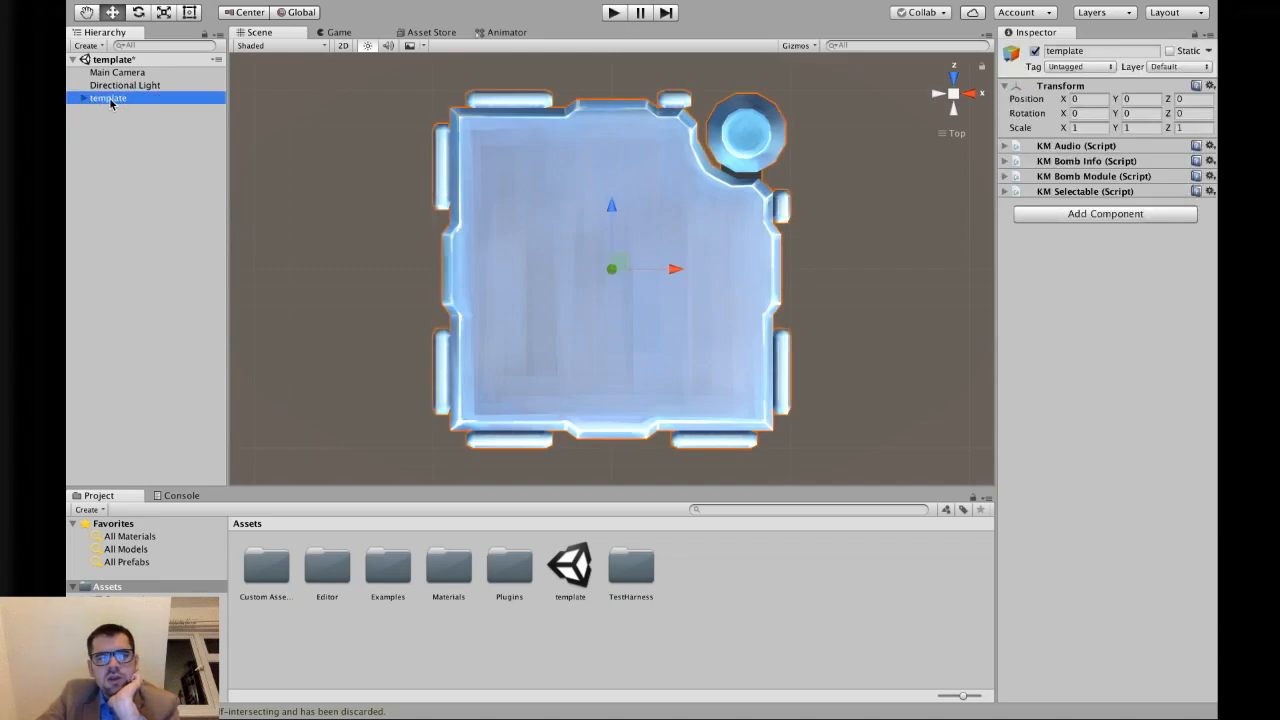
left_click_drag(111, 104, 751, 574)
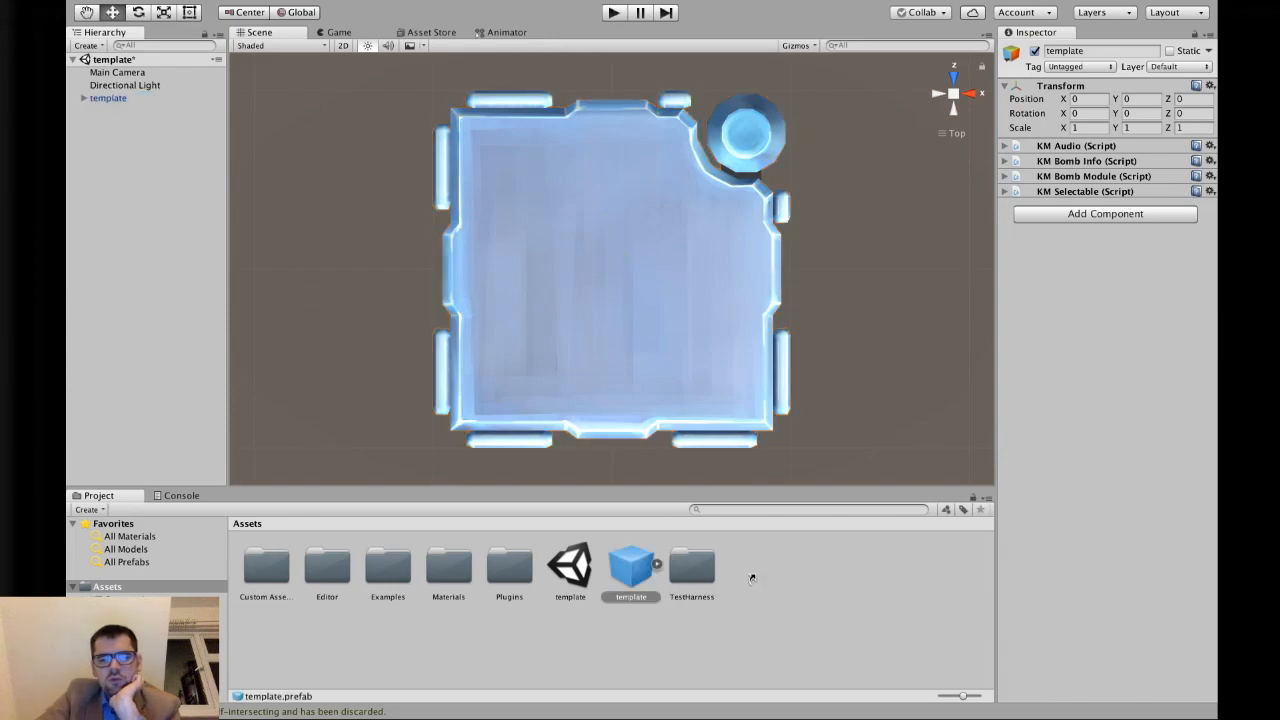
left_click(657, 565)
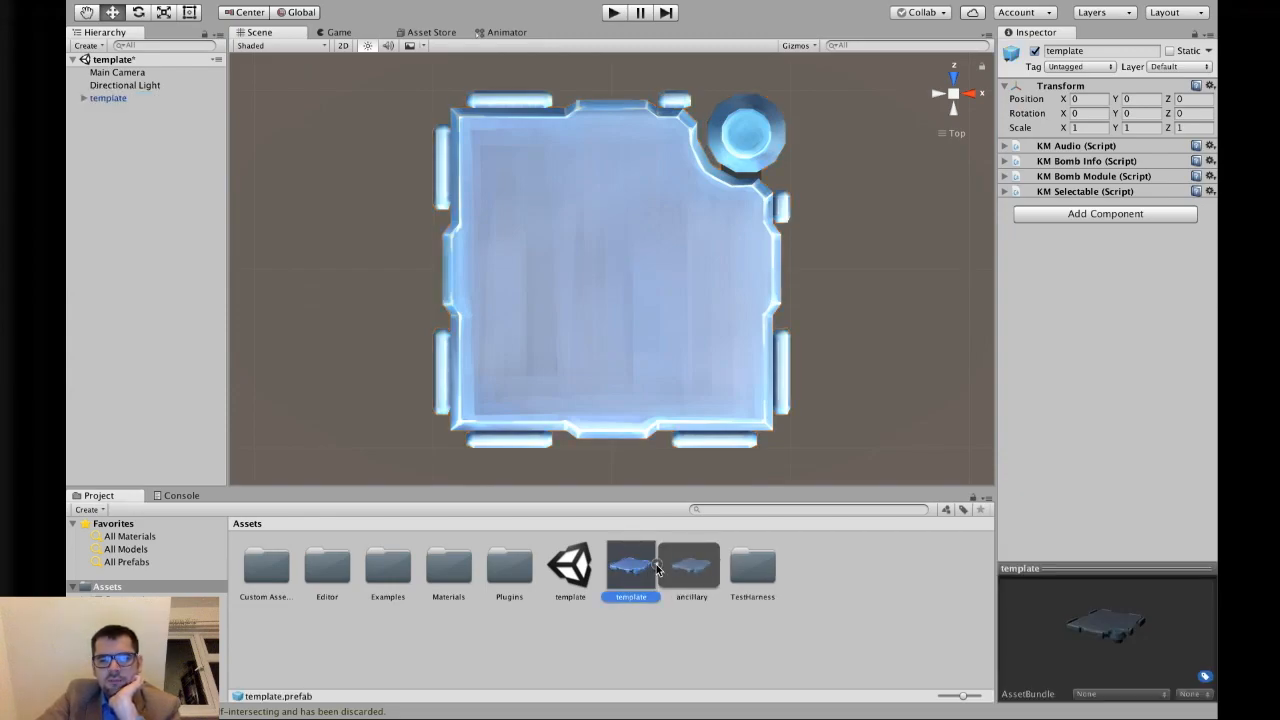
Check the ancillary child, collapse the template prefab's contents, and assign the template prefab to the mod.bundle AssetBundle
left_click(706, 583)
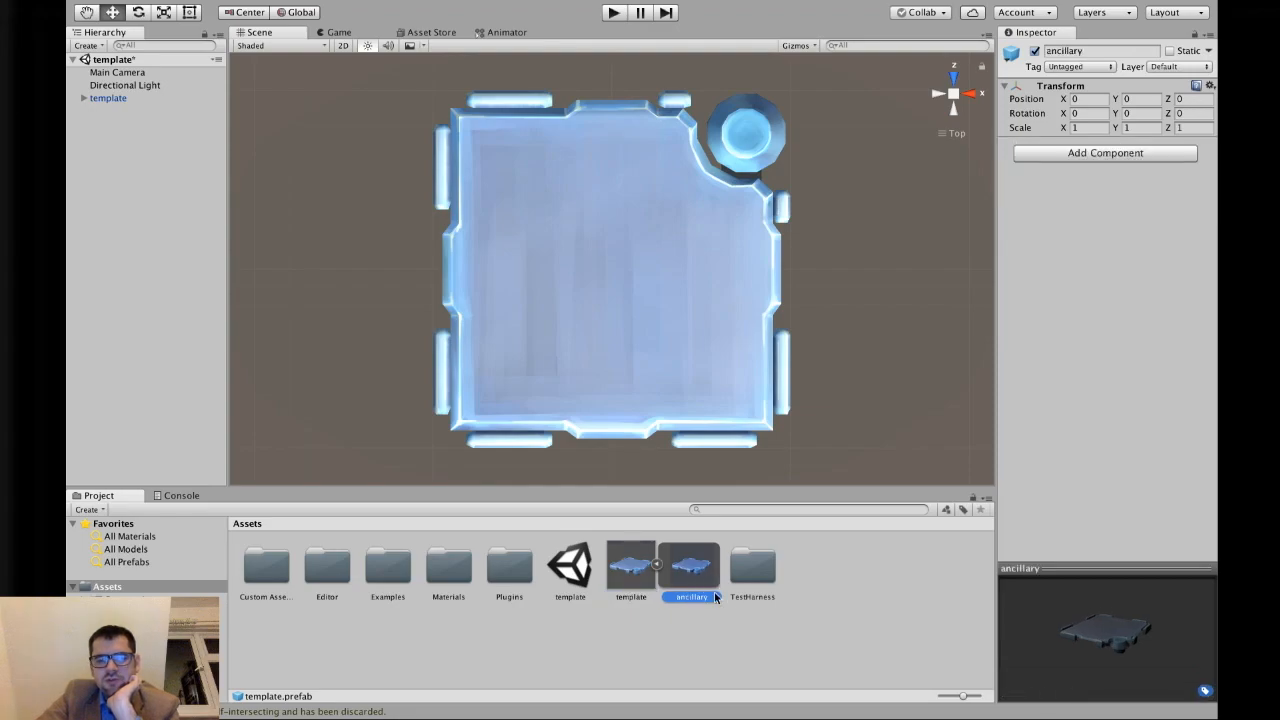
left_click(657, 566)
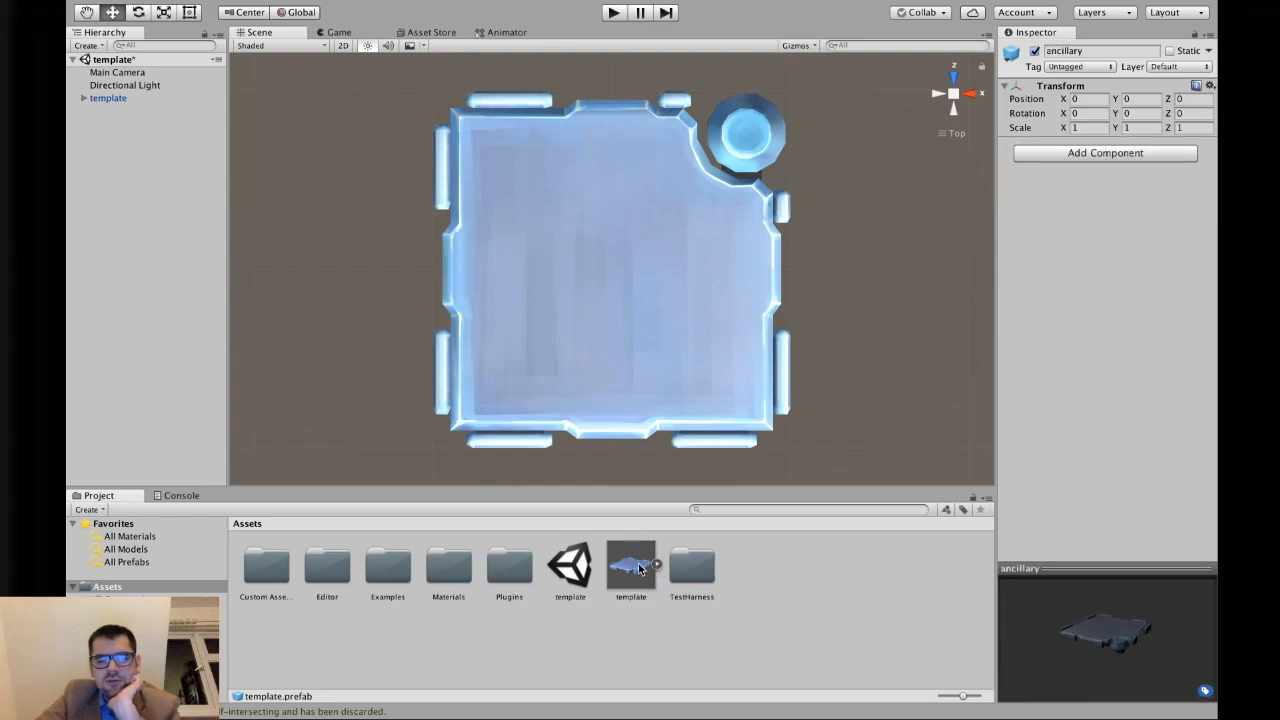
left_click(632, 572)
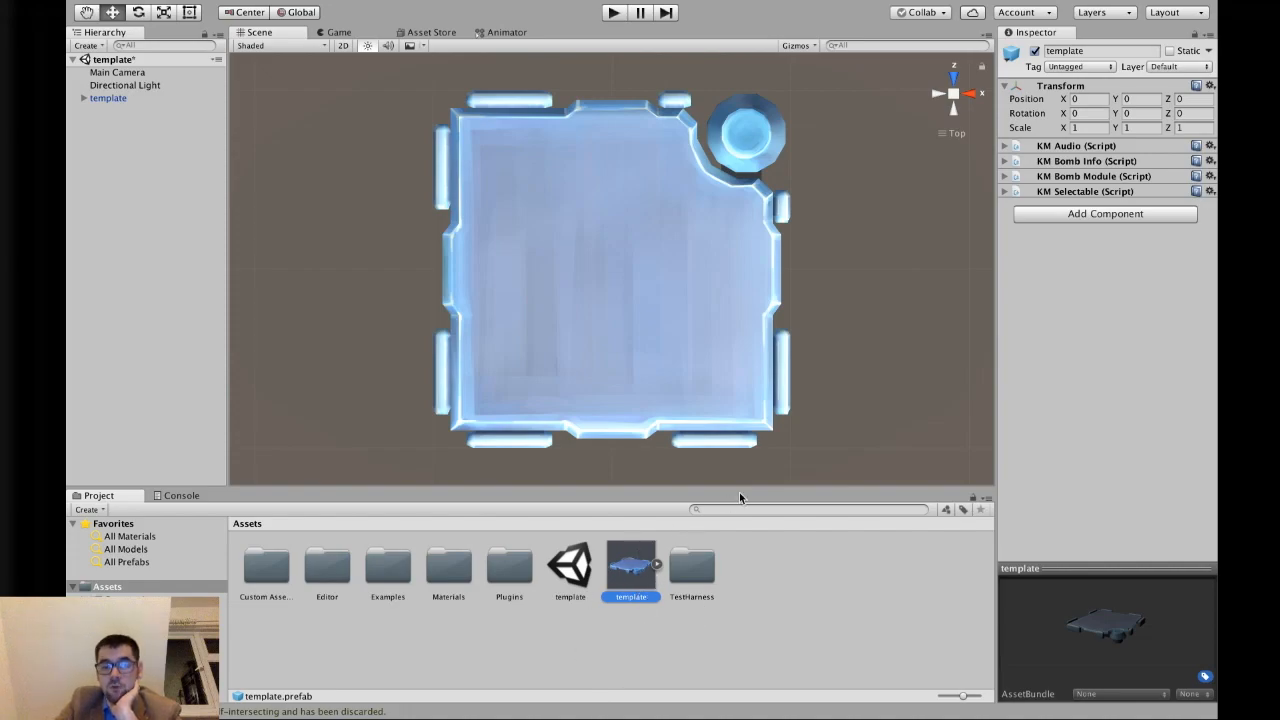
left_click(1126, 694)
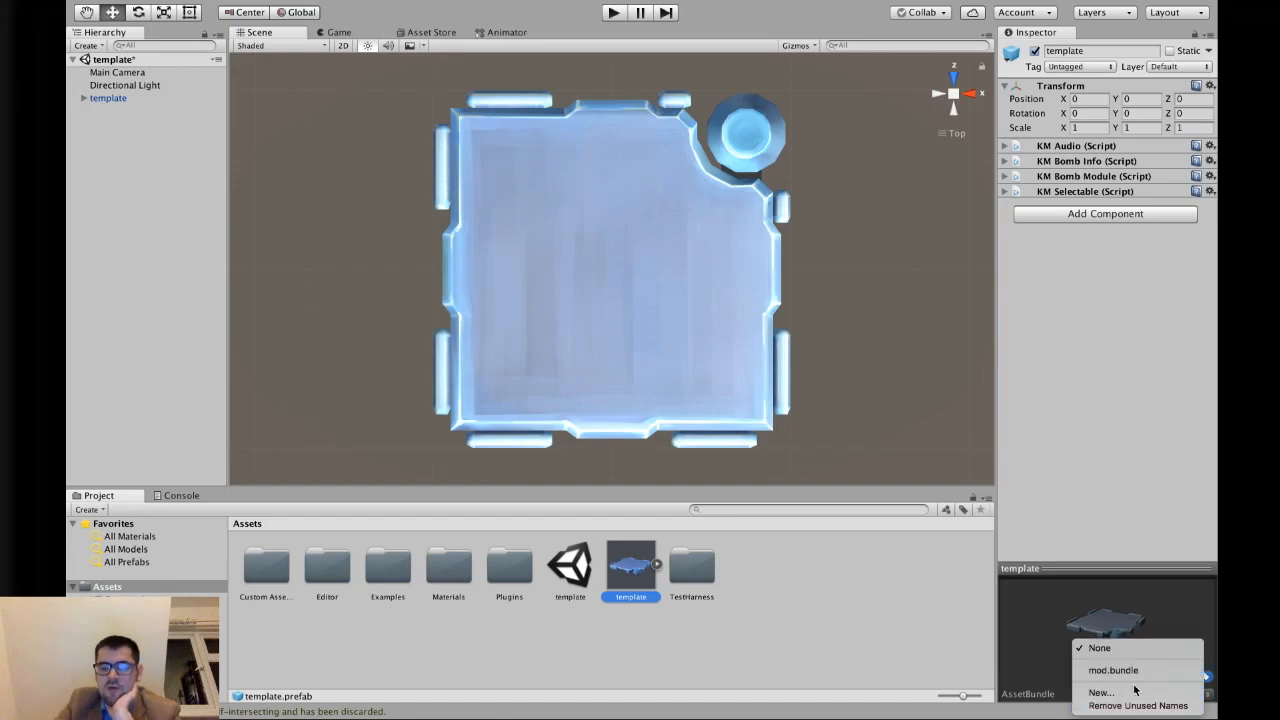
left_click(1003, 668)
left_click(629, 568)
left_click(675, 568)
left_click(624, 572)
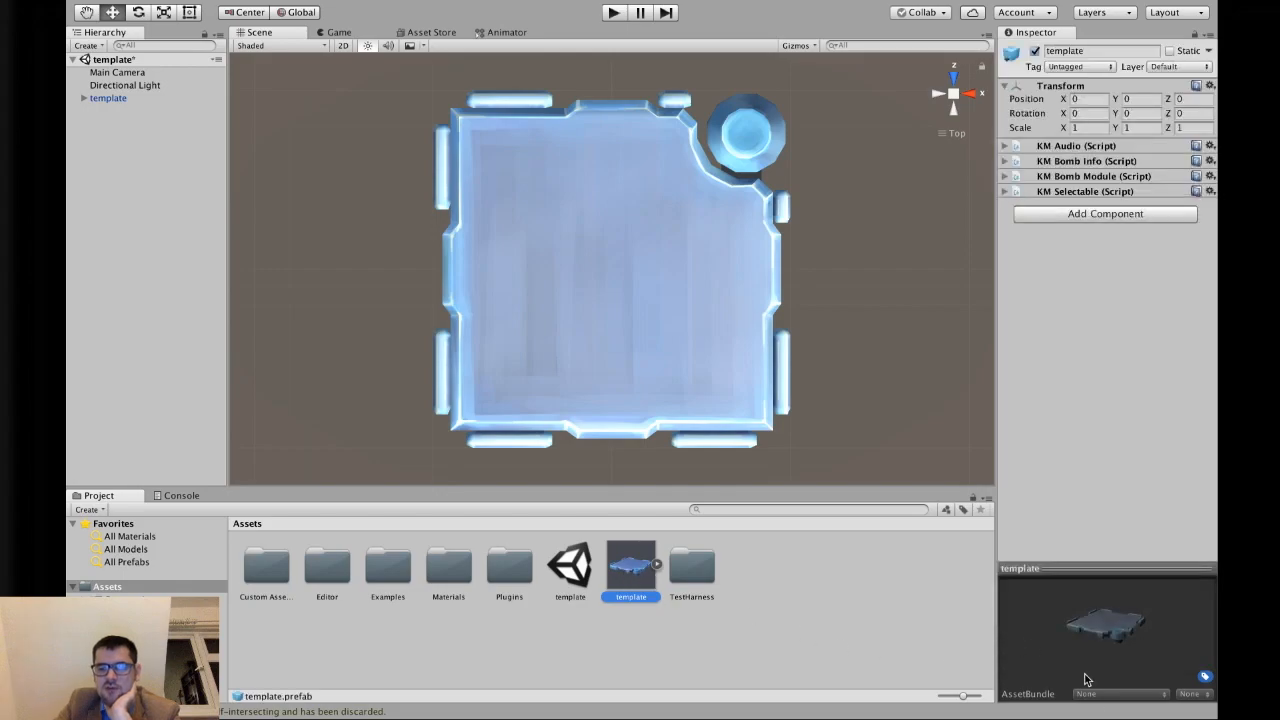
left_click(1117, 695)
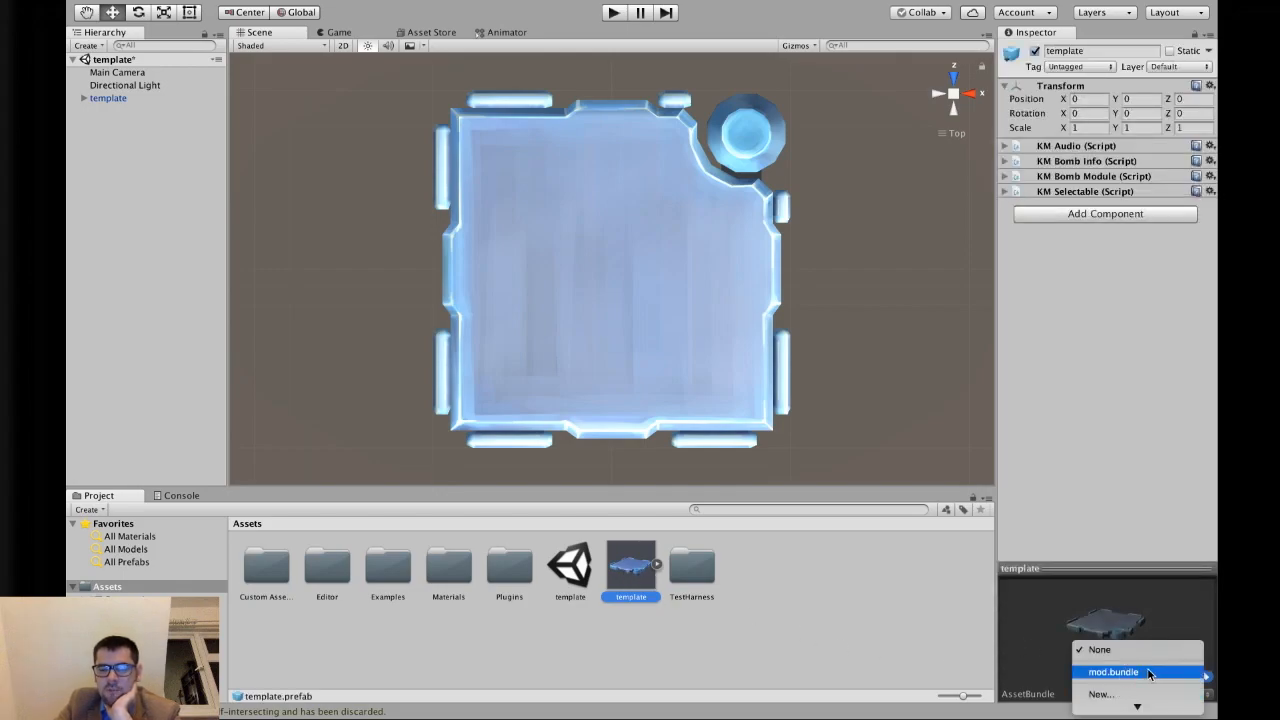
left_click(1149, 674)
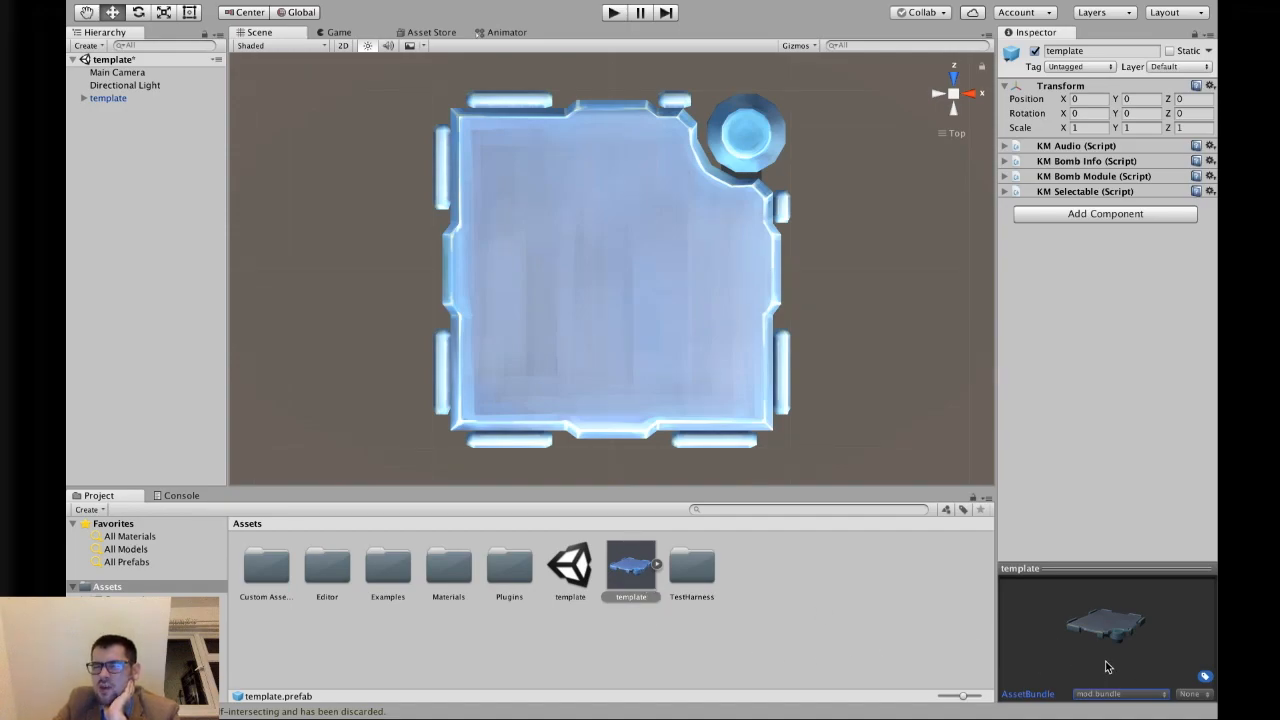
Filter the project assets by mod.bundle and set the AssetBundle of every listed asset except the template prefab to None
left_click(1130, 694)
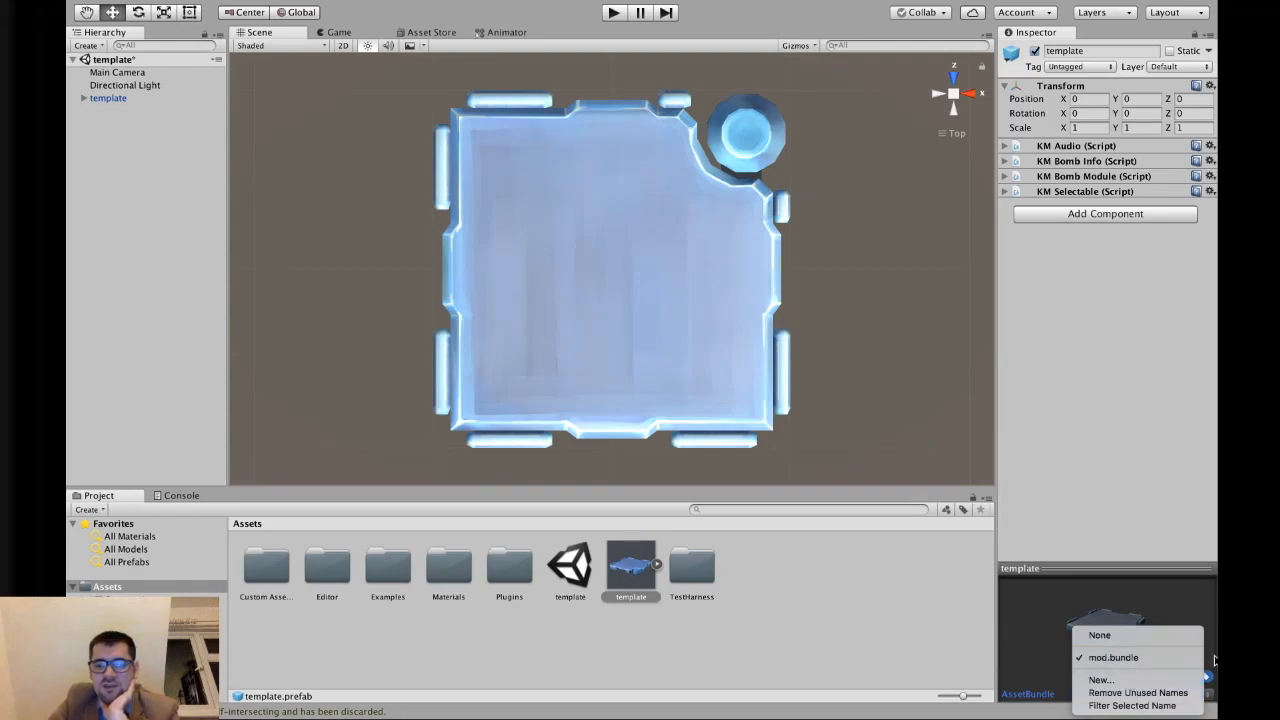
left_click(1169, 706)
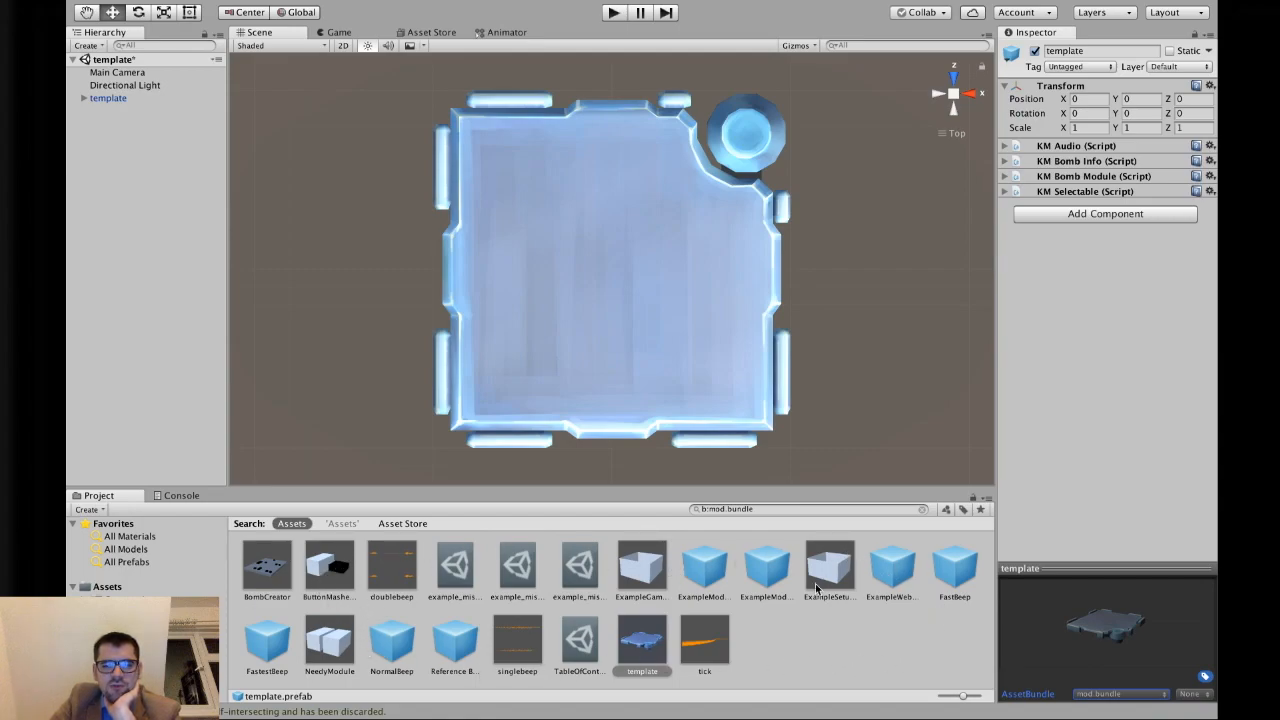
left_click(698, 633)
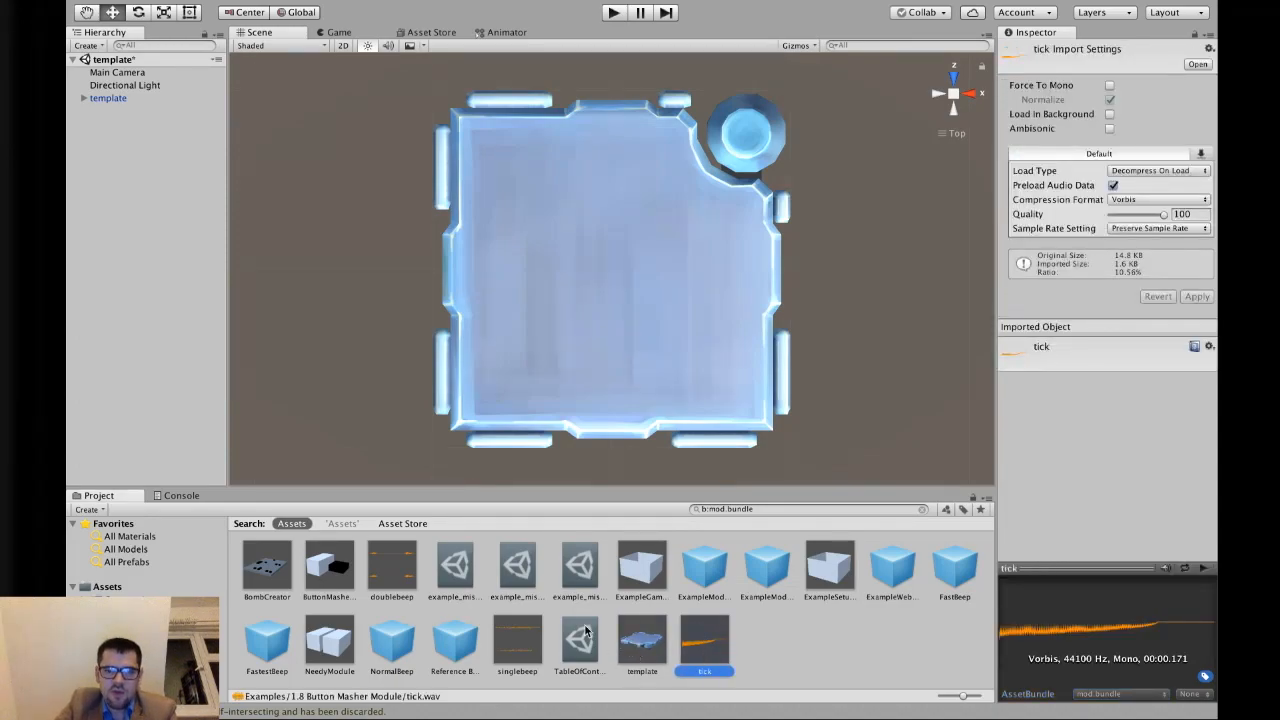
left_click(266, 567, "shift")
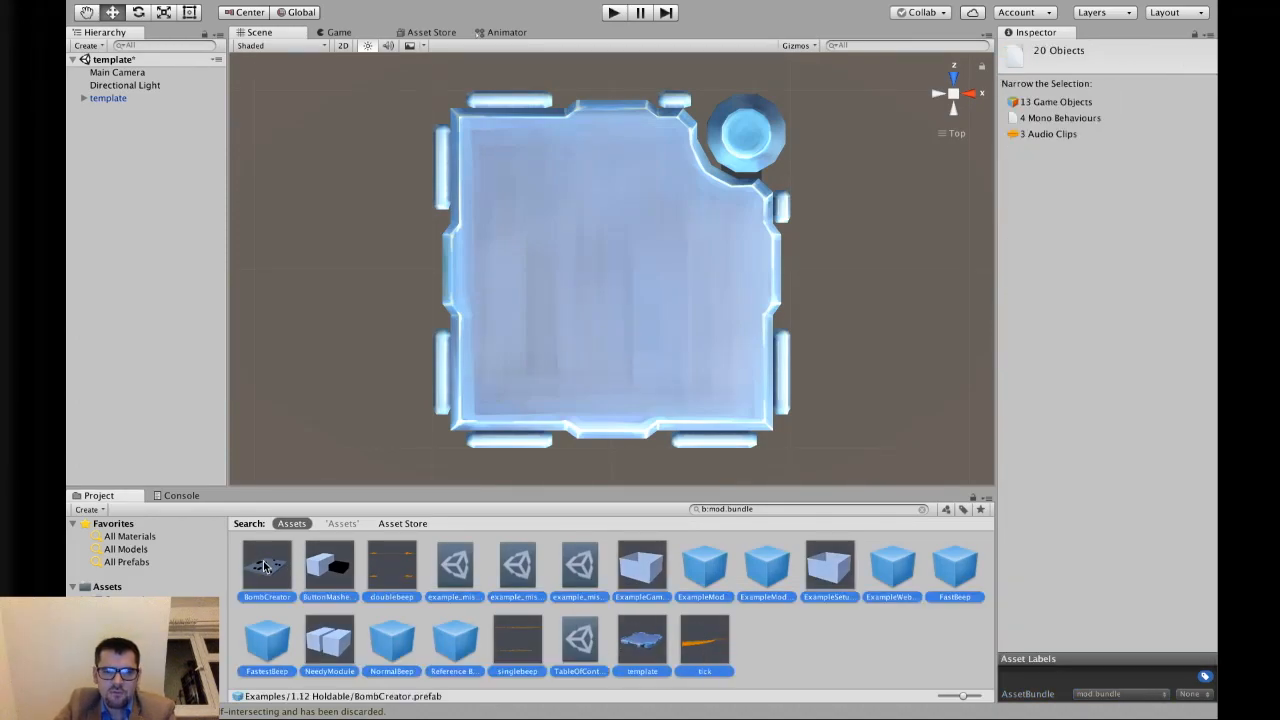
left_click(640, 643, "super")
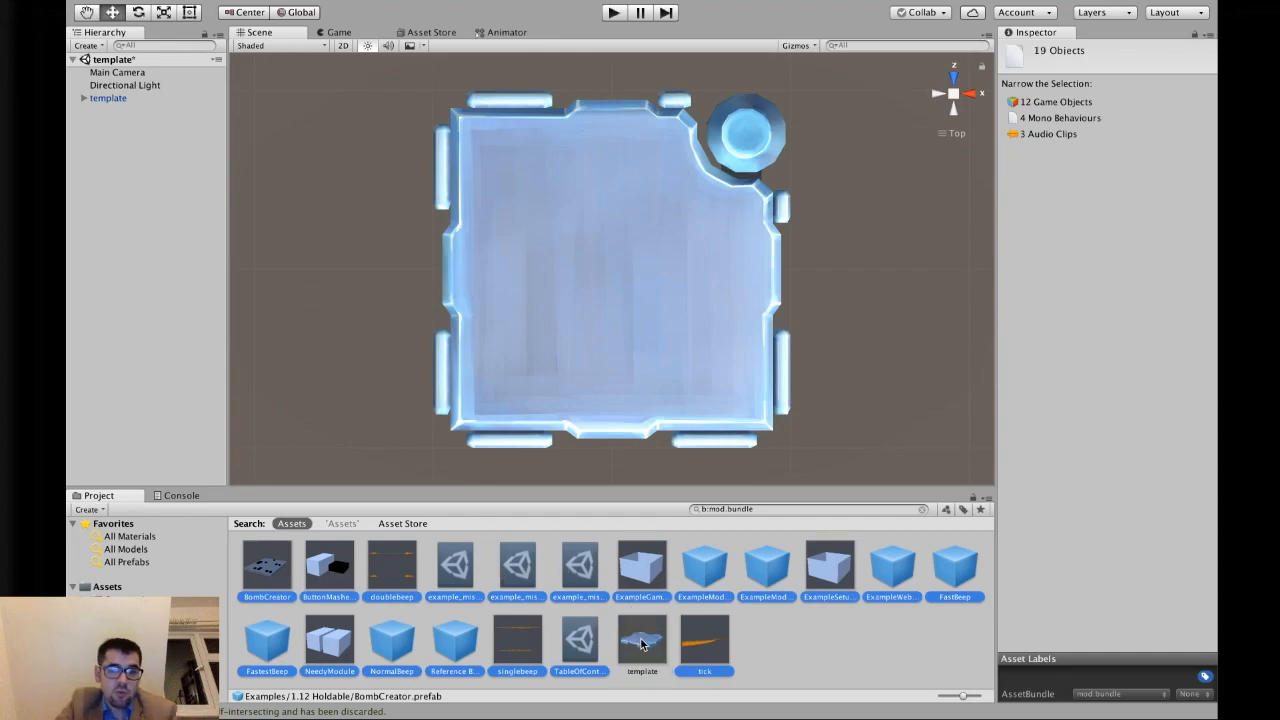
left_click(1086, 695)
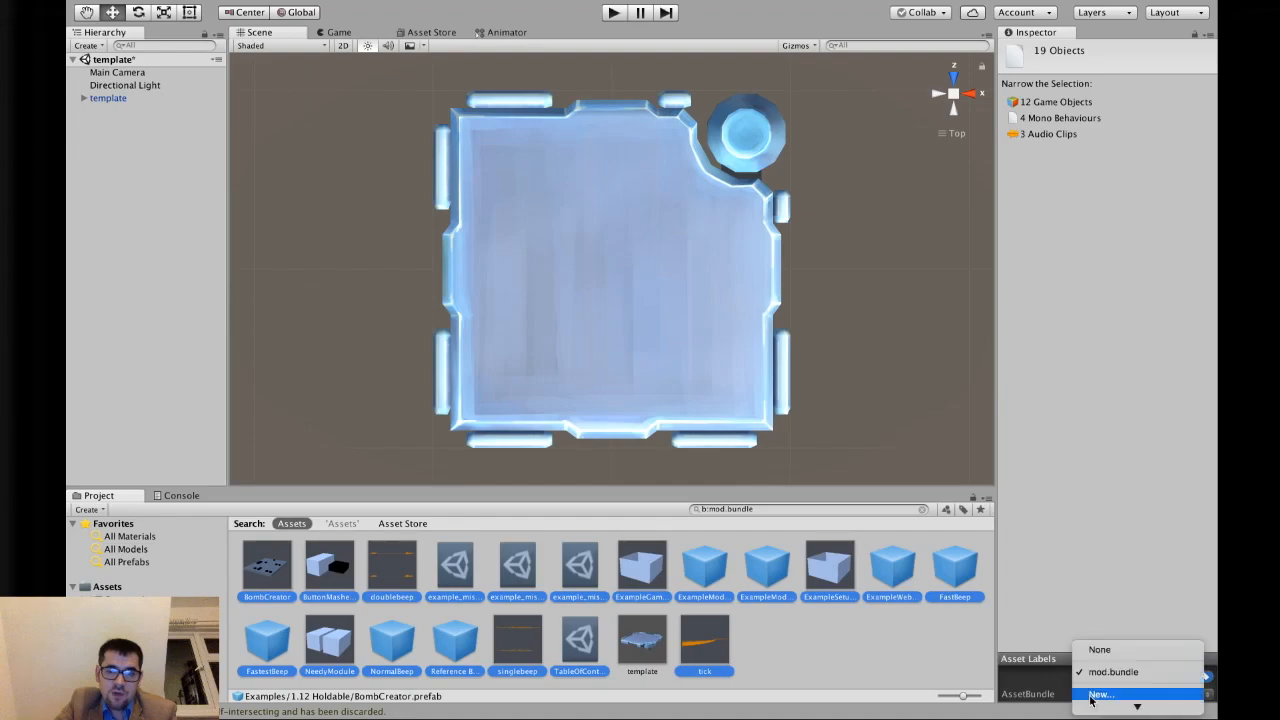
left_click(1117, 651)
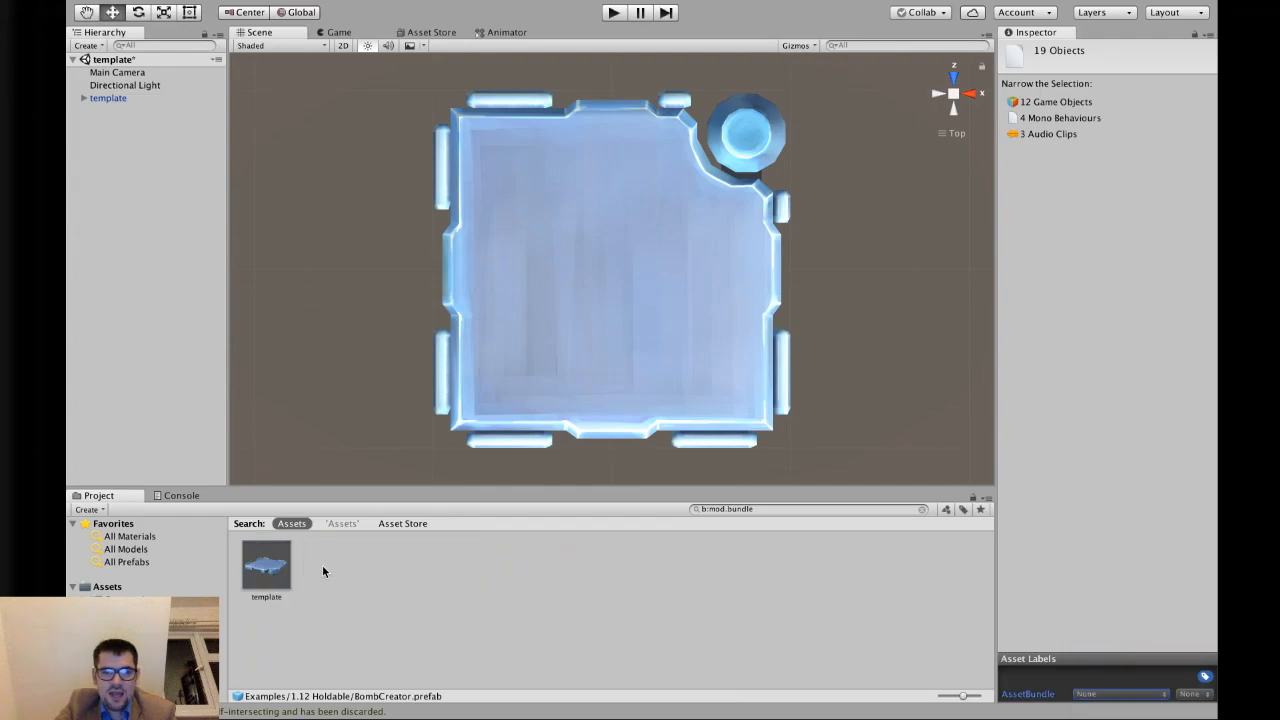
Check the template prefab's AssetBundle assignment in the filtered list, clear the filter, and check it again in the Assets folder
left_click(266, 566)
left_click(1112, 693)
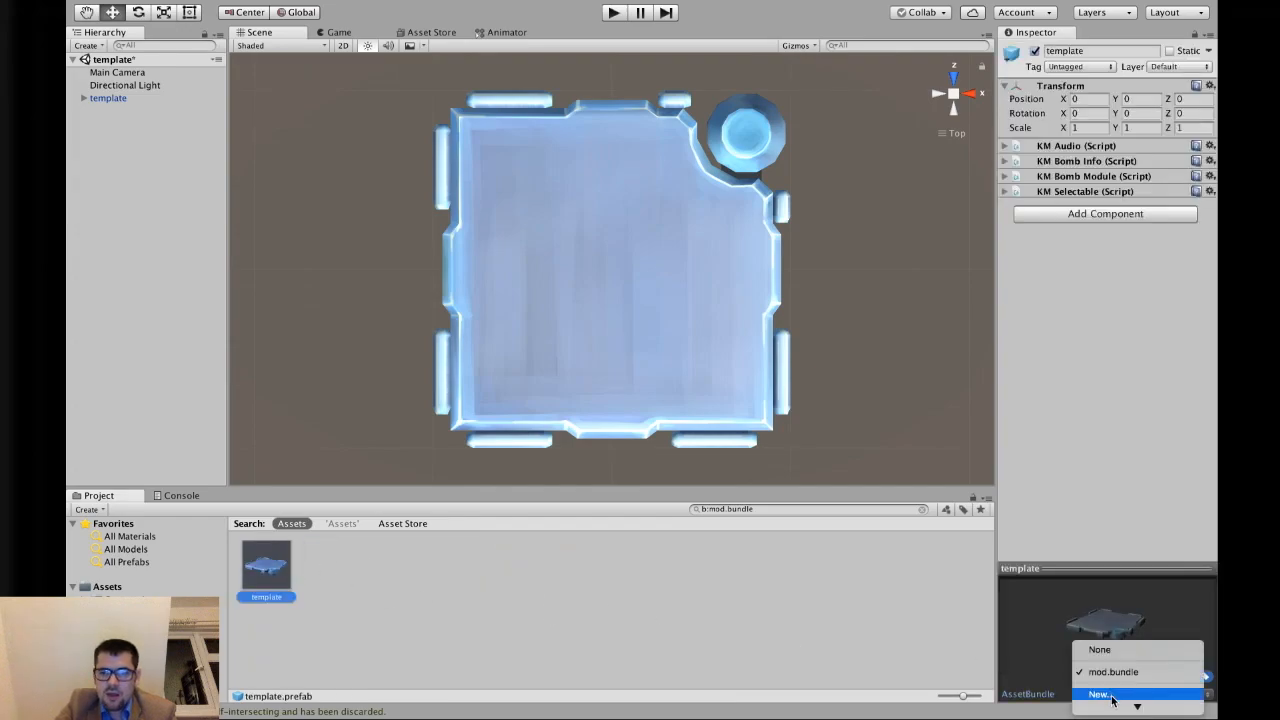
left_click(1121, 706)
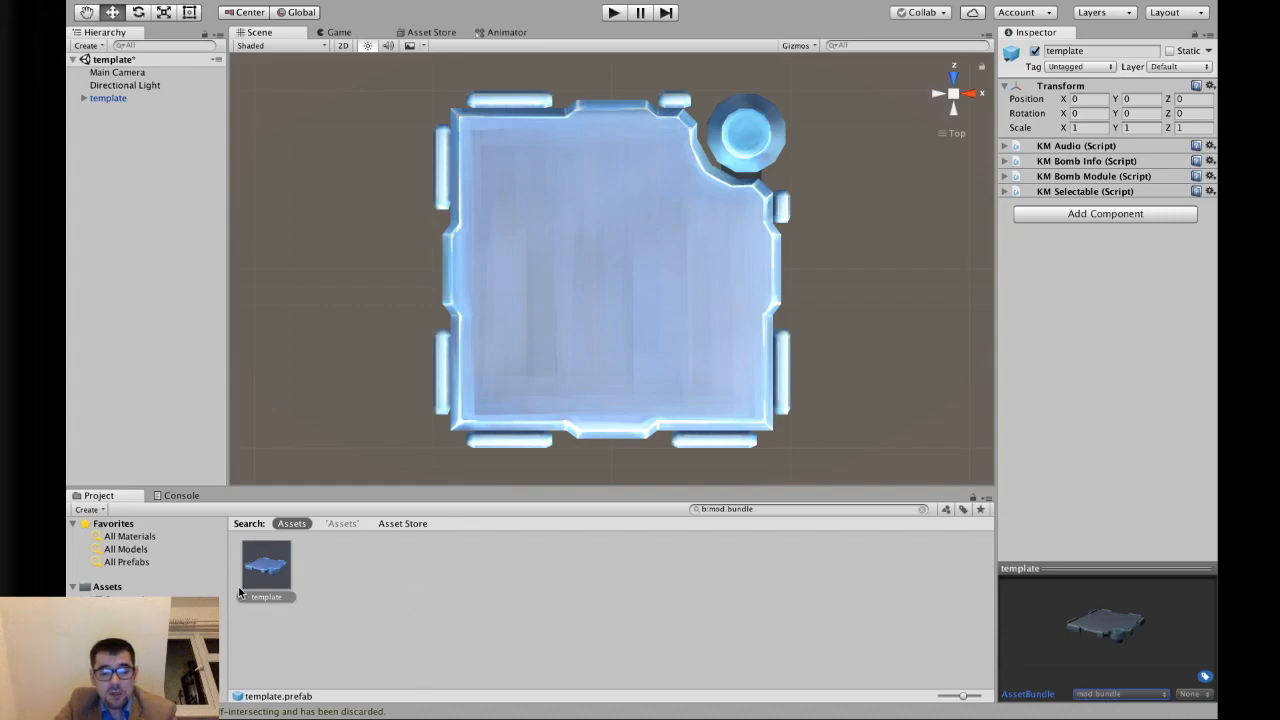
left_click(1133, 694)
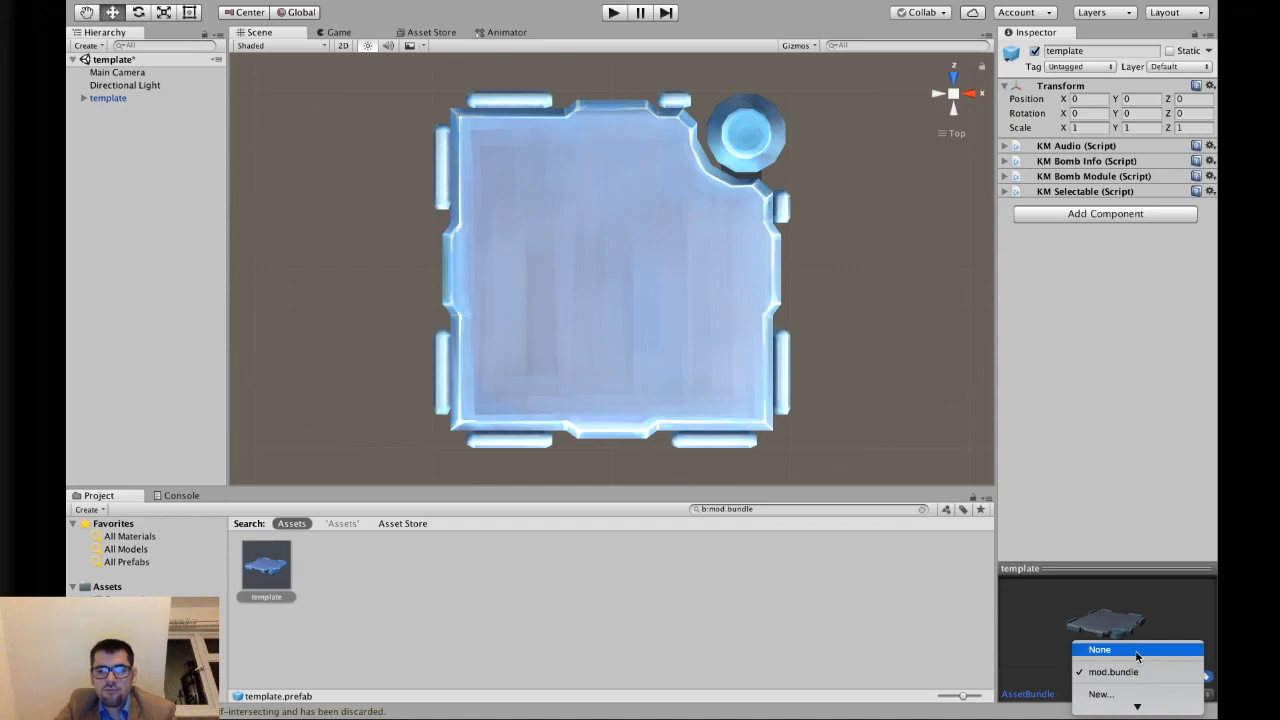
left_click(1120, 672)
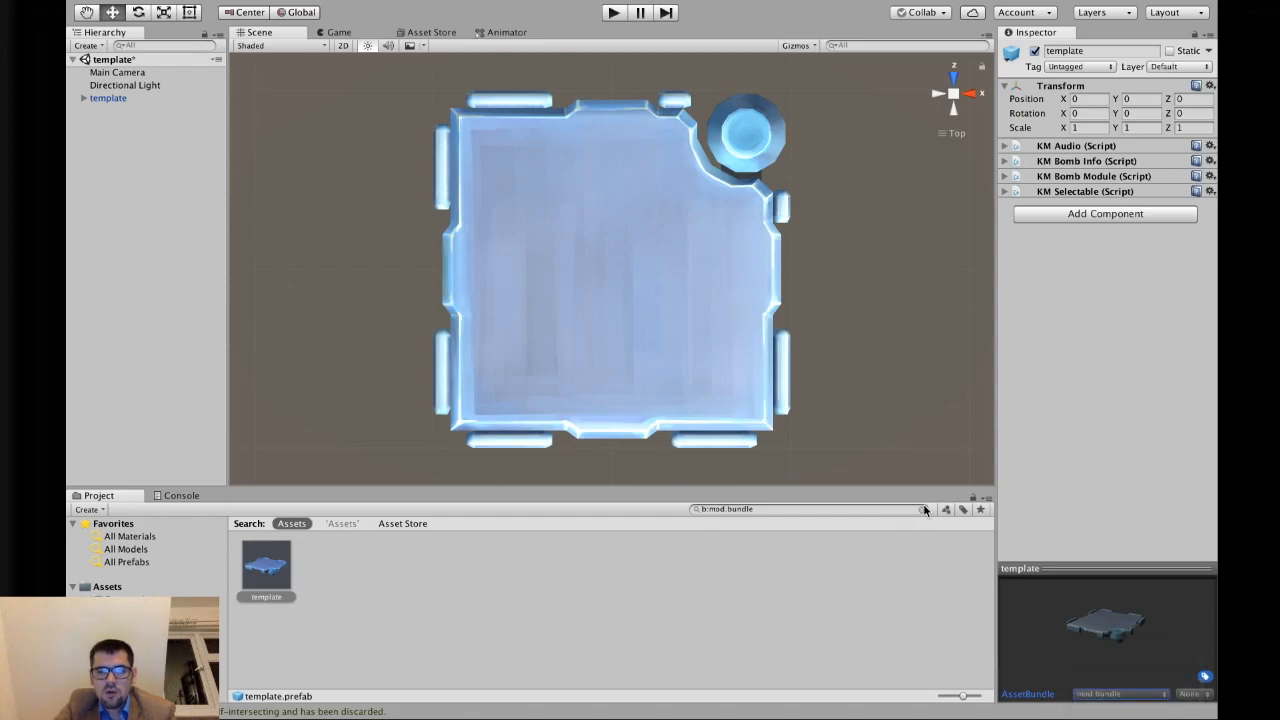
left_click(923, 509)
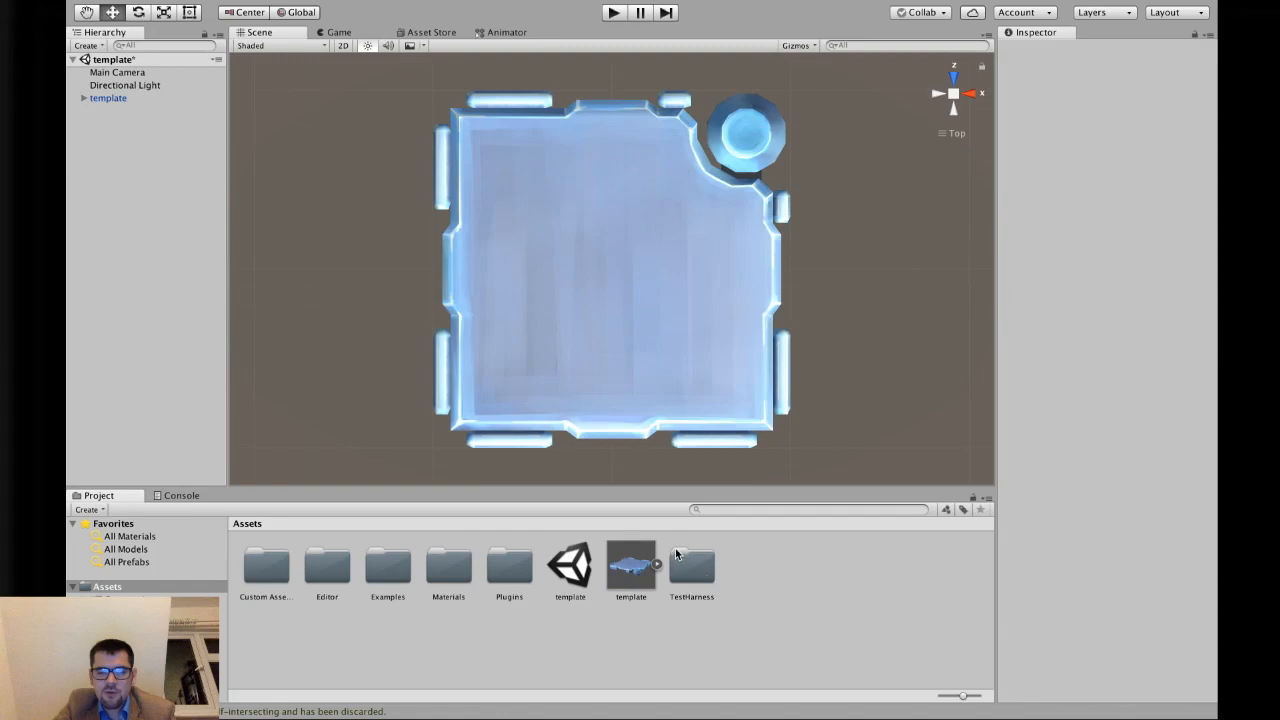
left_click(628, 570)
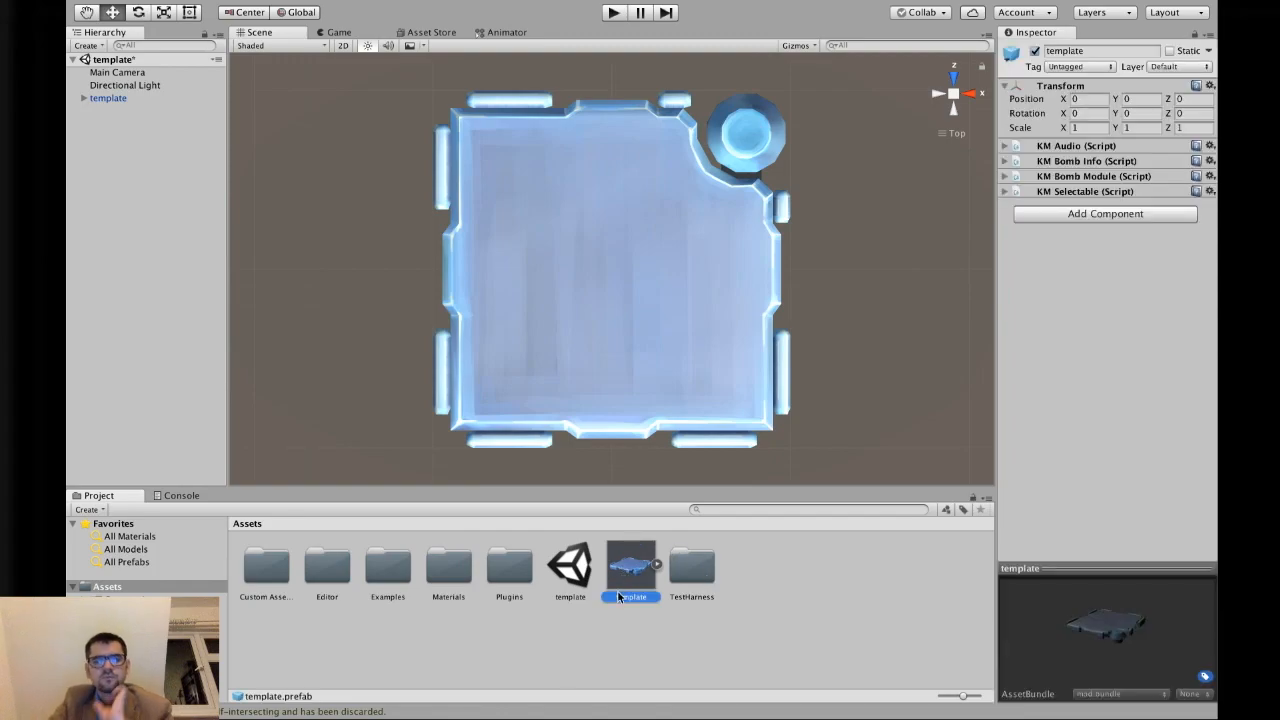
left_click(743, 583)
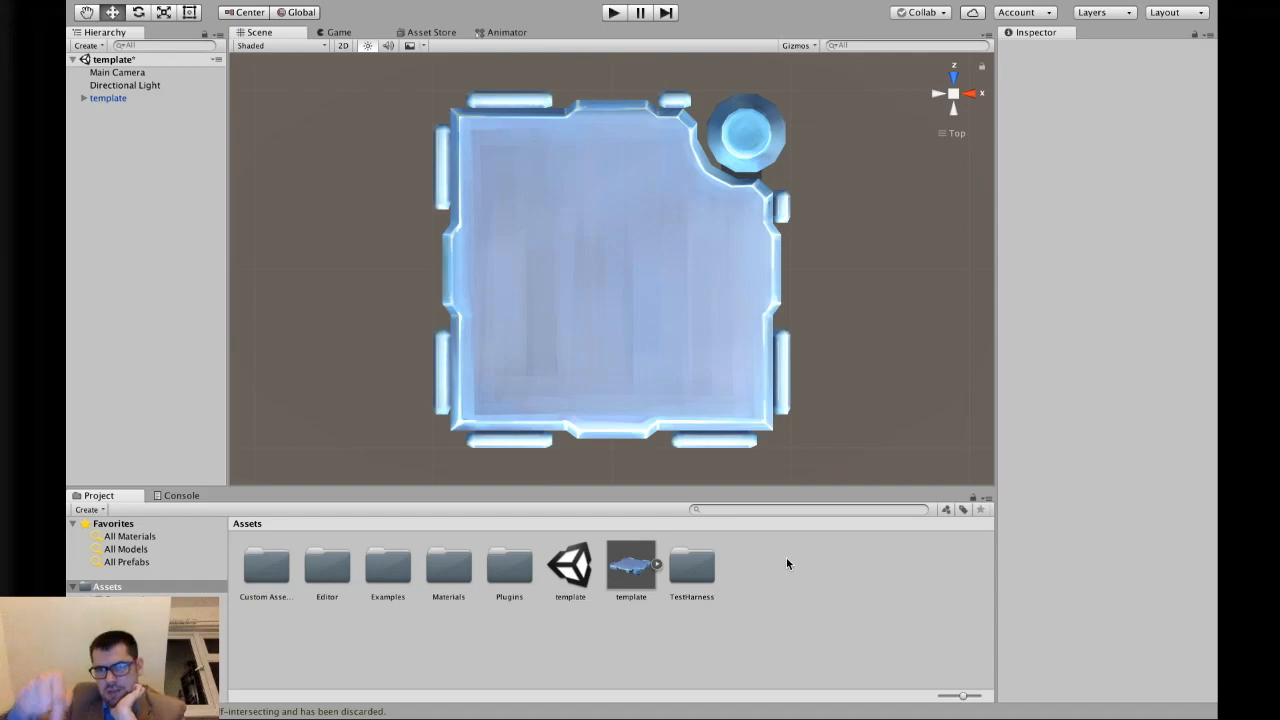
Search the project assets for "test" and add the TestHarness prefab to the scene hierarchy between Directional Light and template
double_click(693, 567)
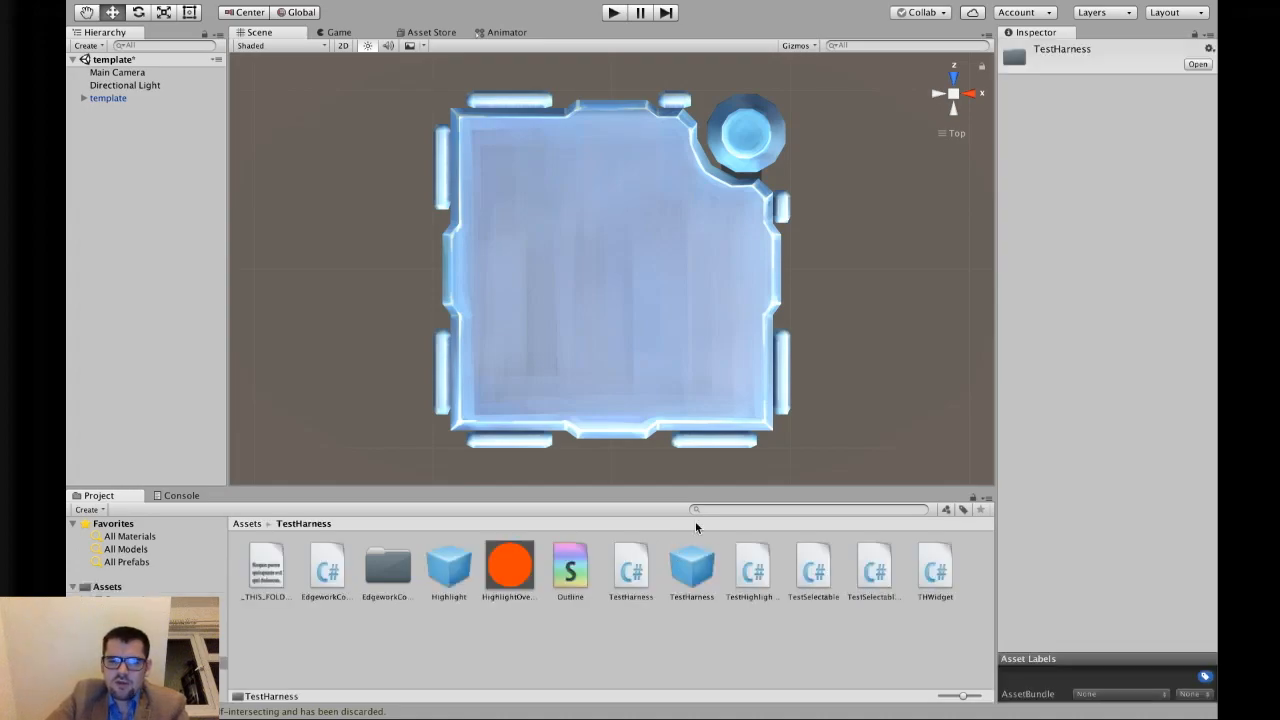
left_click(247, 524)
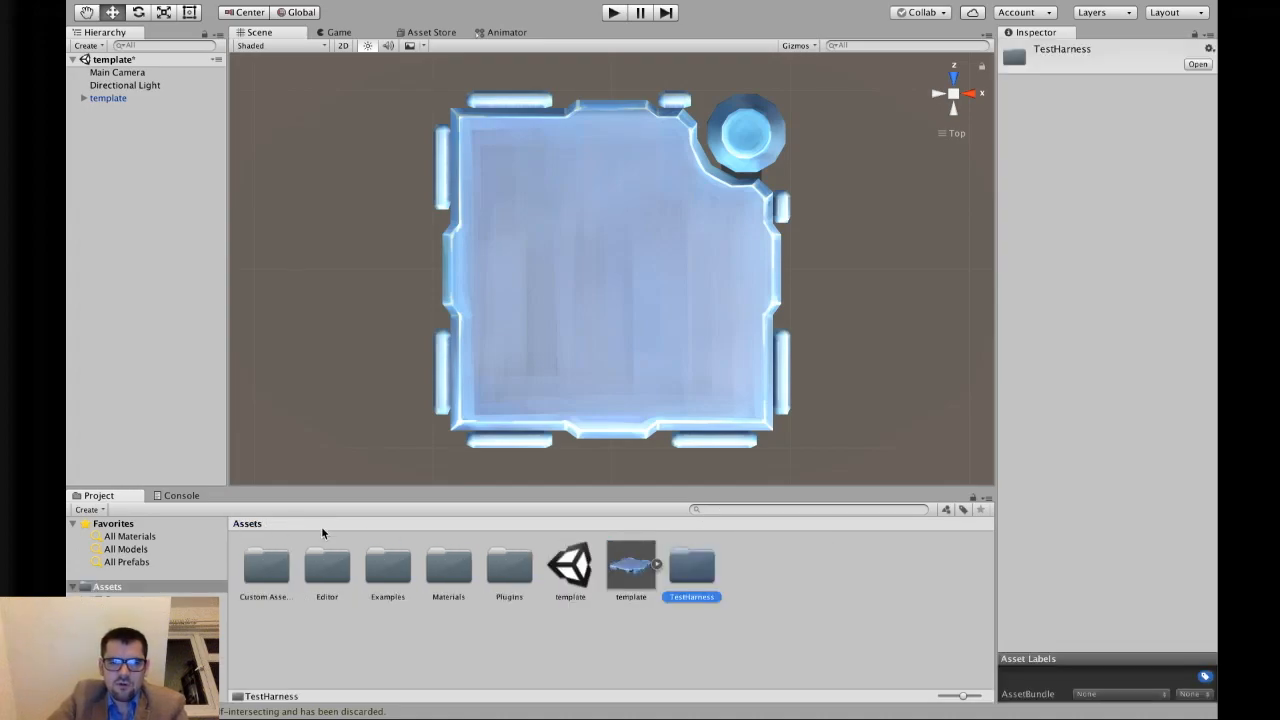
left_click(751, 509)
type("test")
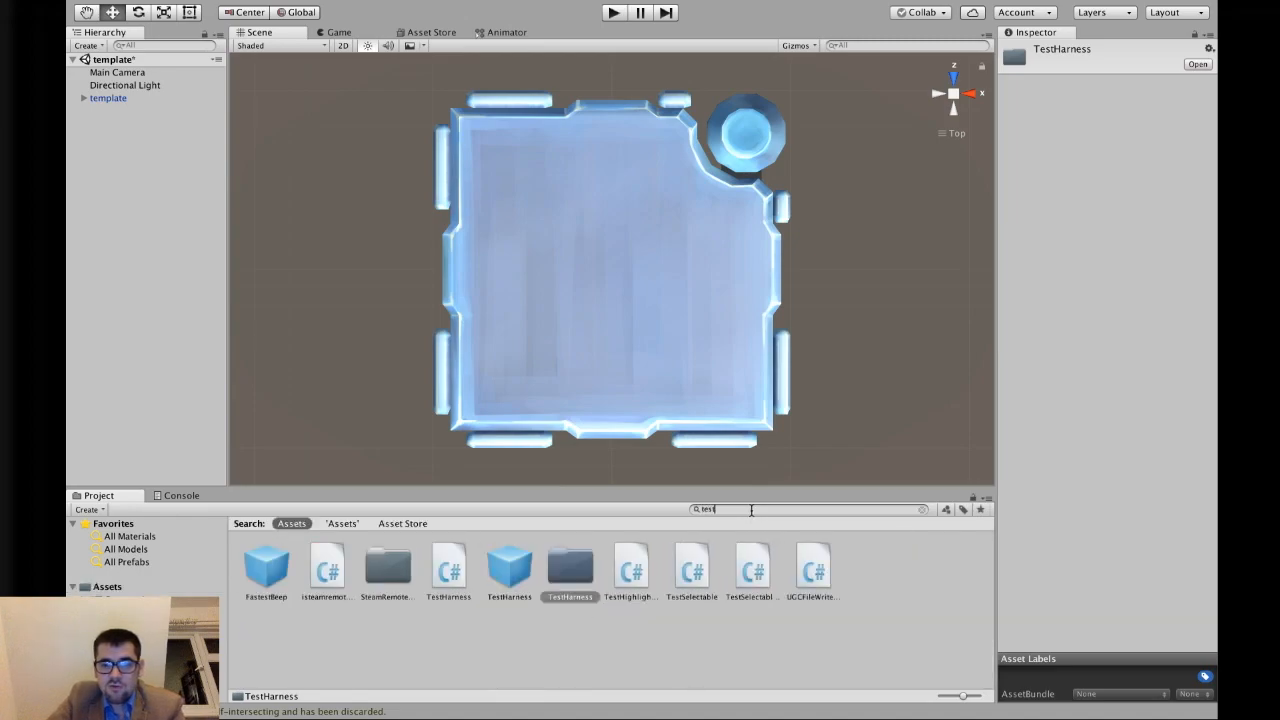
left_click(509, 572)
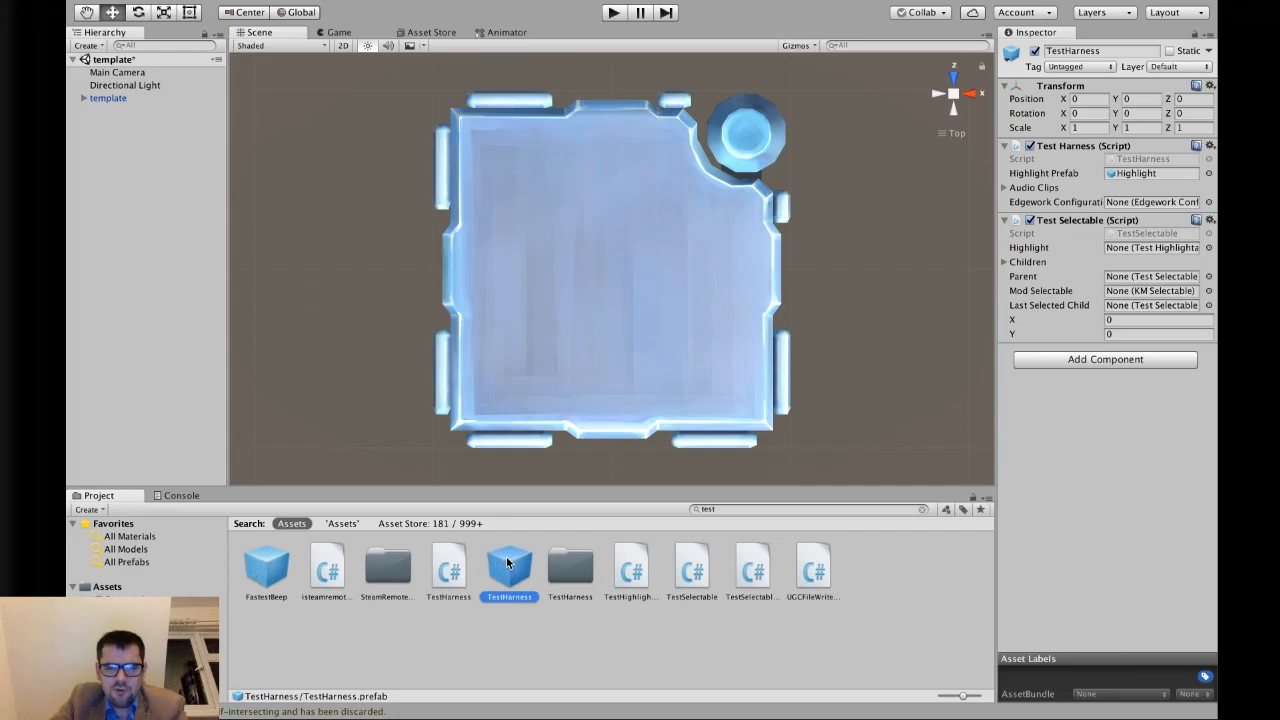
left_click_drag(522, 567, 121, 91)
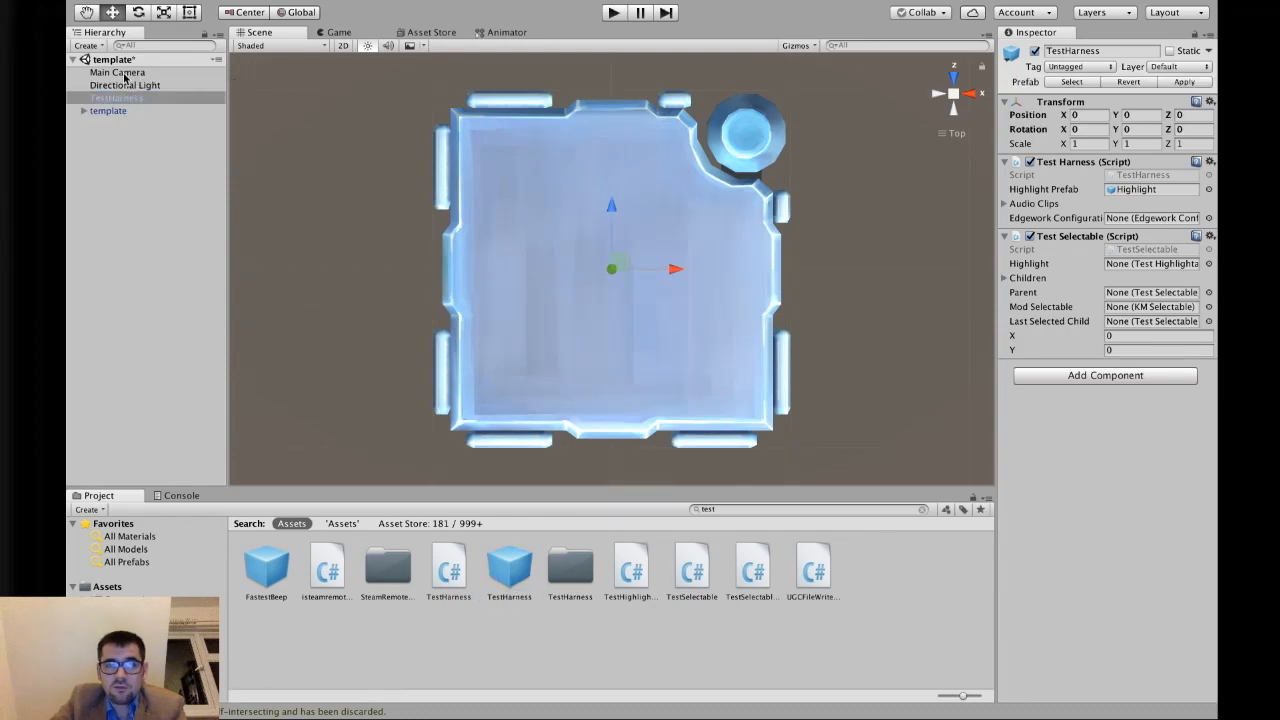
Check the Audio Clips setting of the scene's TestHarness object, and clear the asset search to return to the Assets folder
left_click(130, 86)
left_click(131, 98)
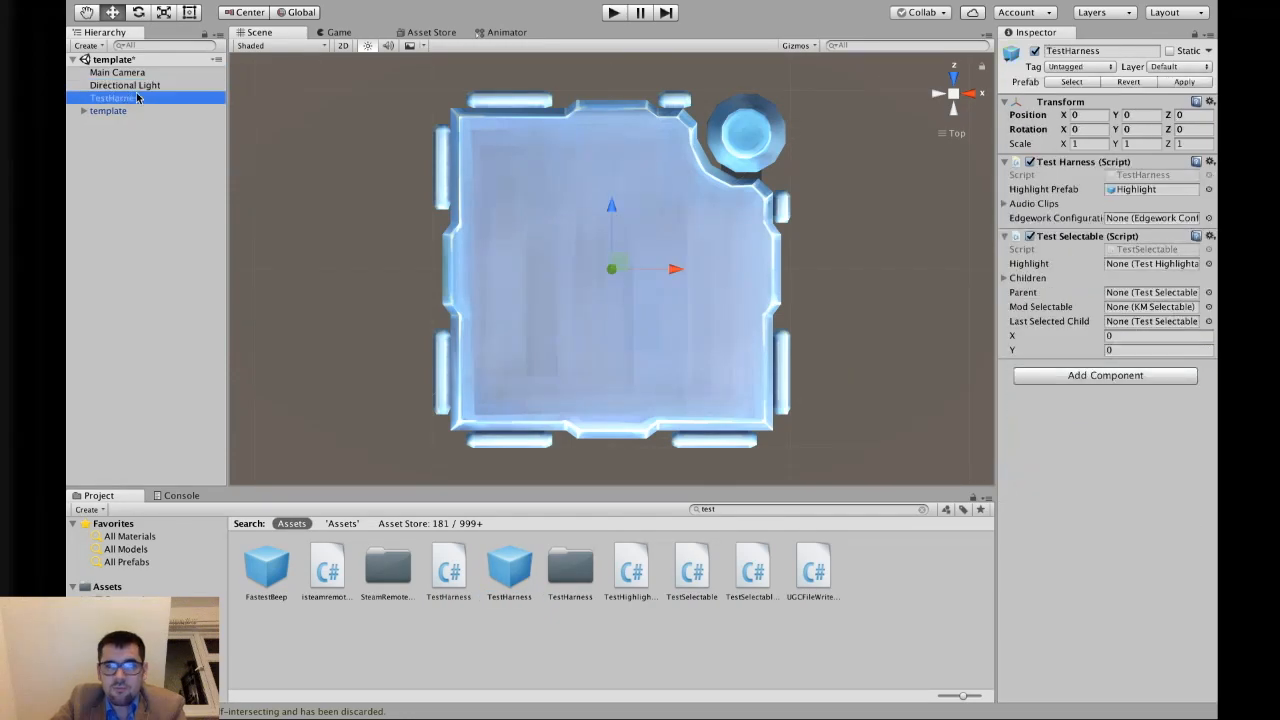
left_click(1010, 204)
left_click(1010, 204)
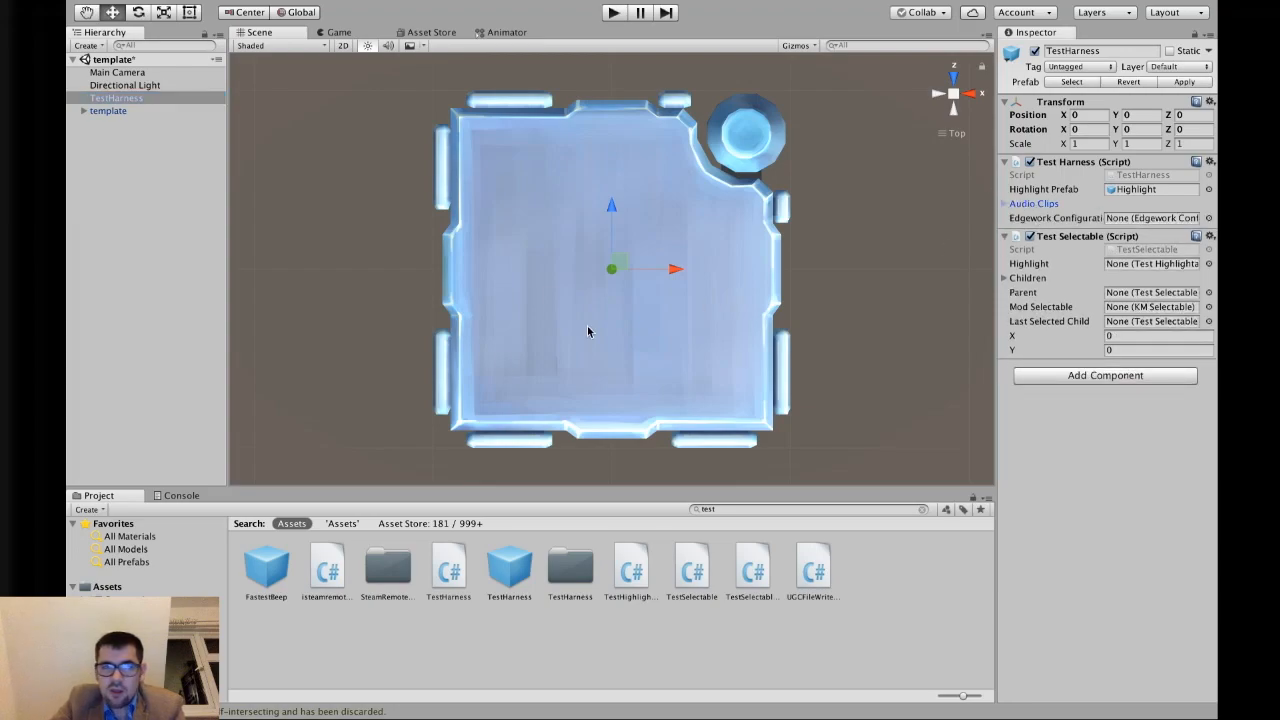
left_click(922, 509)
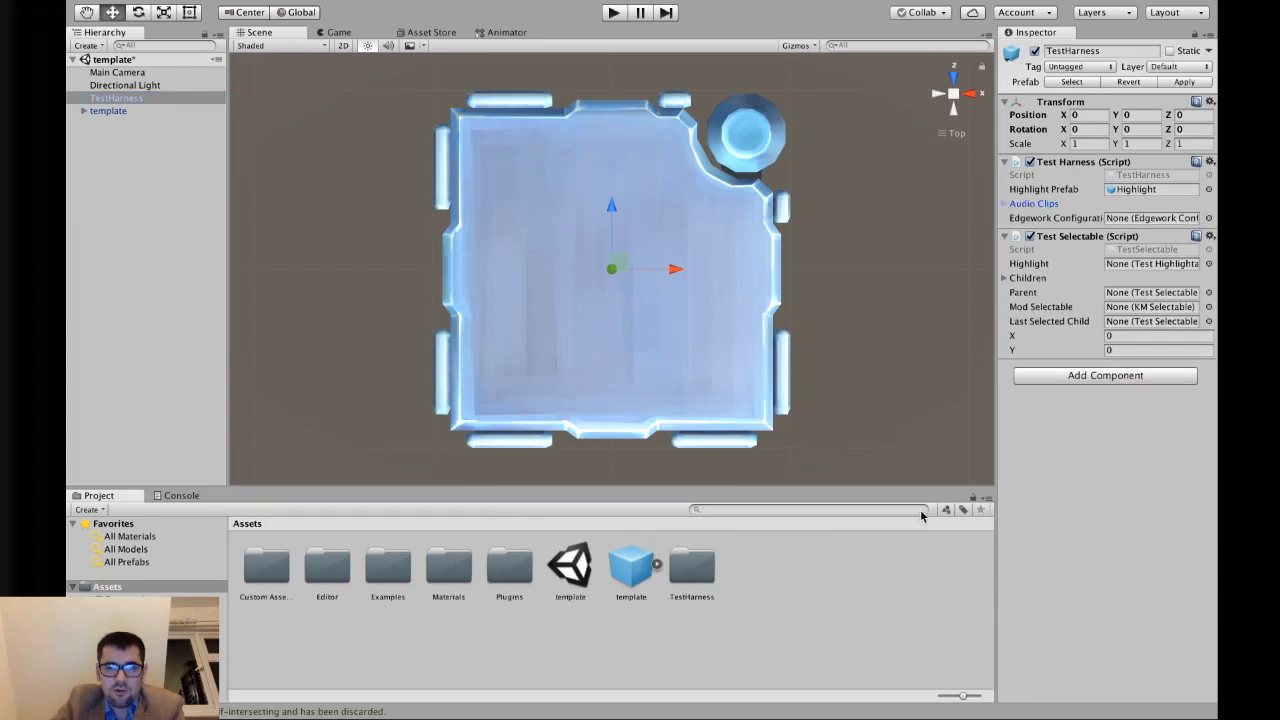
left_click(841, 596)
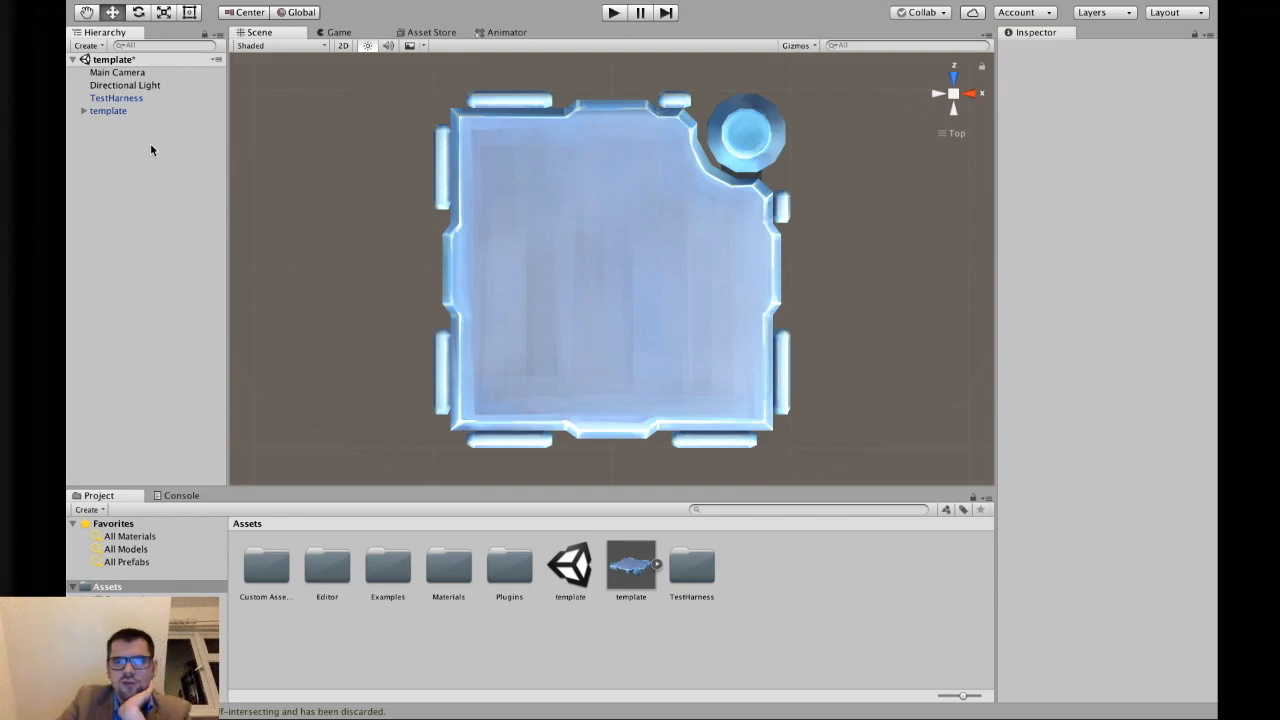
Run and stop the scene to test the module with TestHarness, and update the template prefab from the scene's template object
left_click(611, 14)
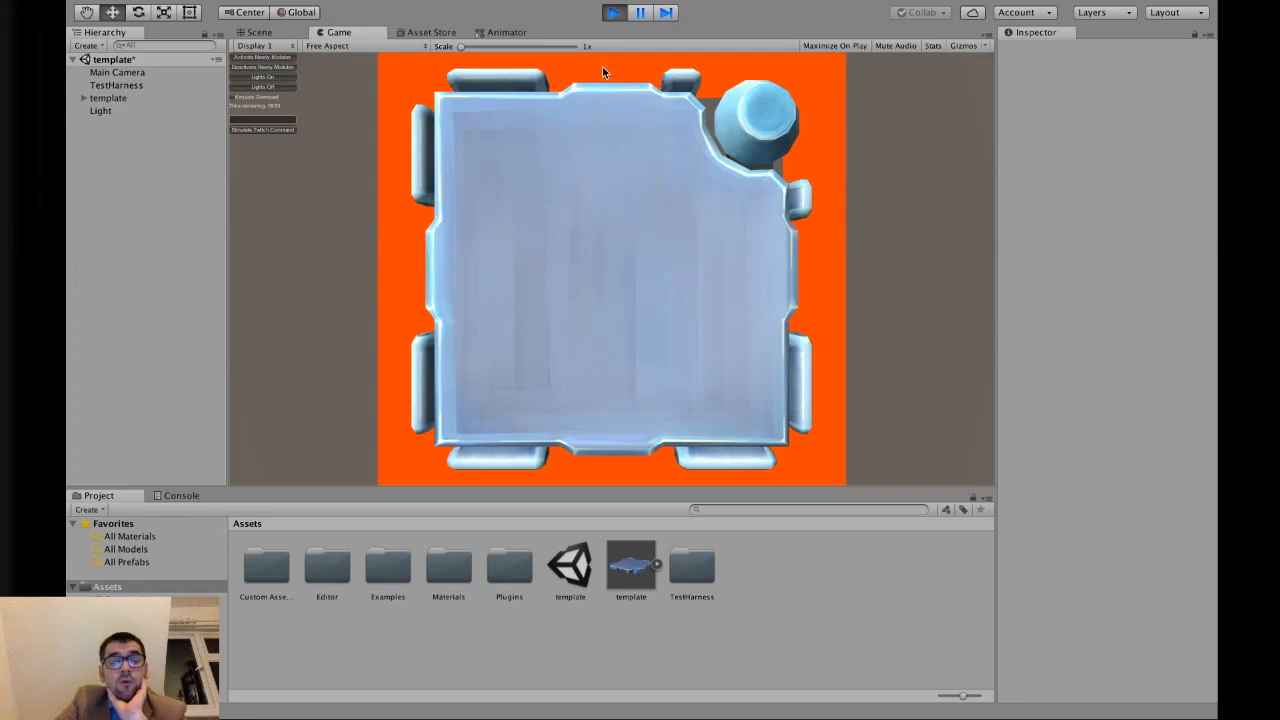
left_click(613, 14)
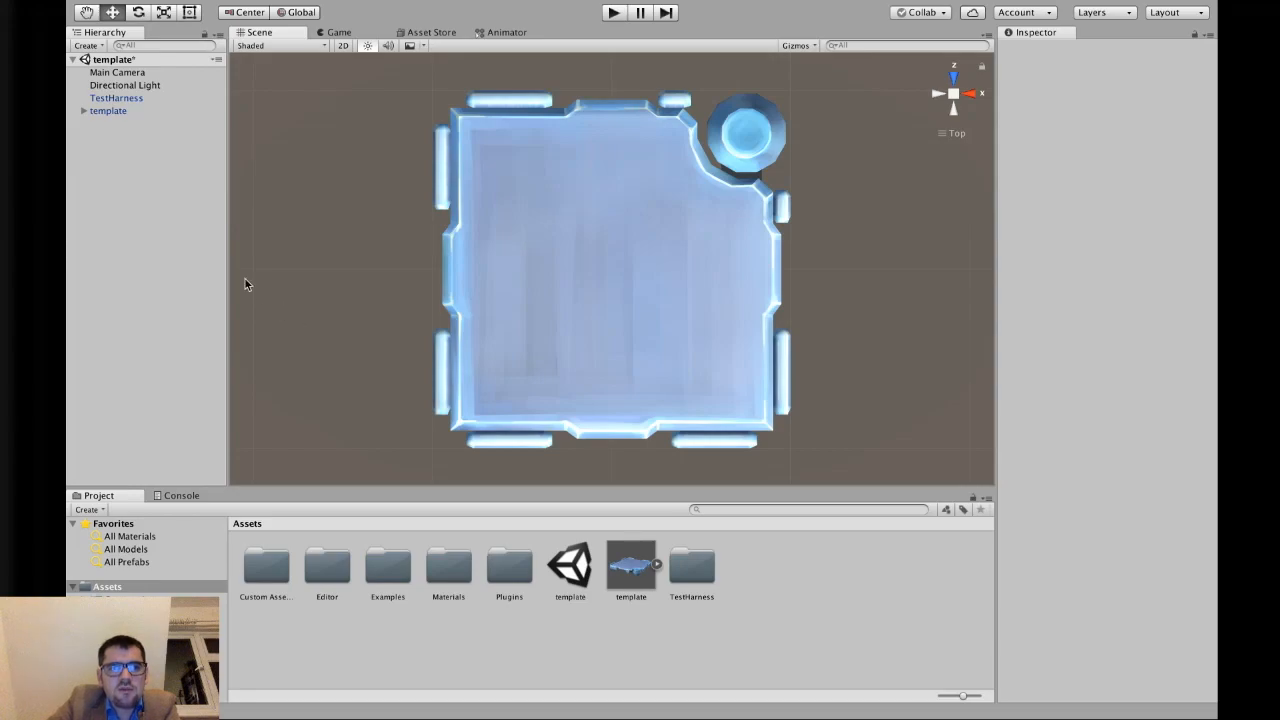
left_click(113, 113)
left_click_drag(113, 116, 632, 578)
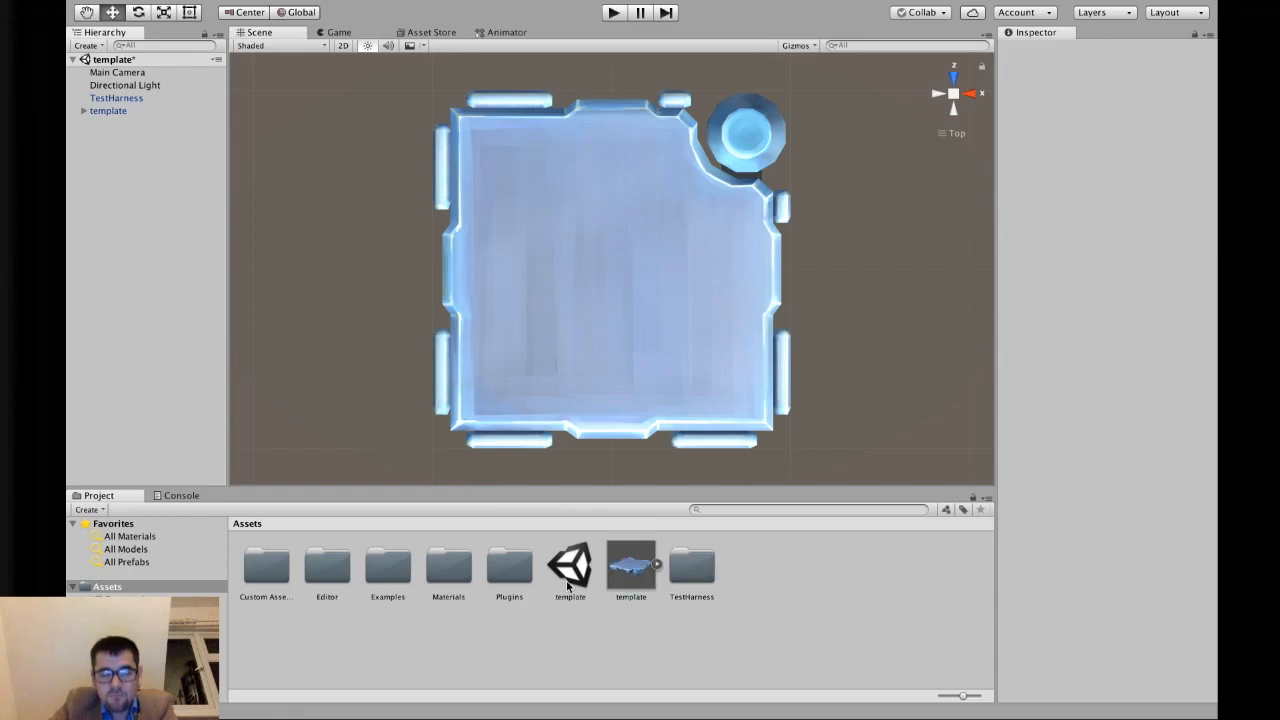
Open the Keep Talking mod configuration and set the Id to template and the Title to Template
mouse_move(535, 3)
left_click(520, 7)
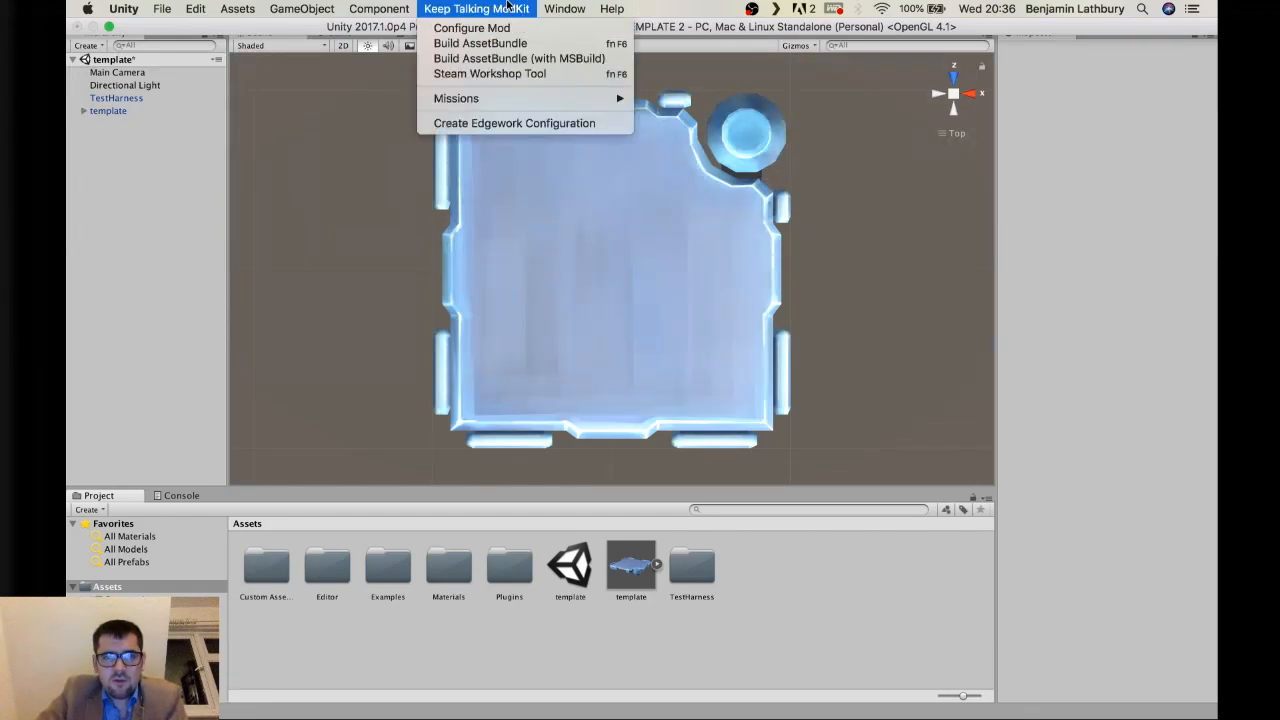
left_click(505, 29)
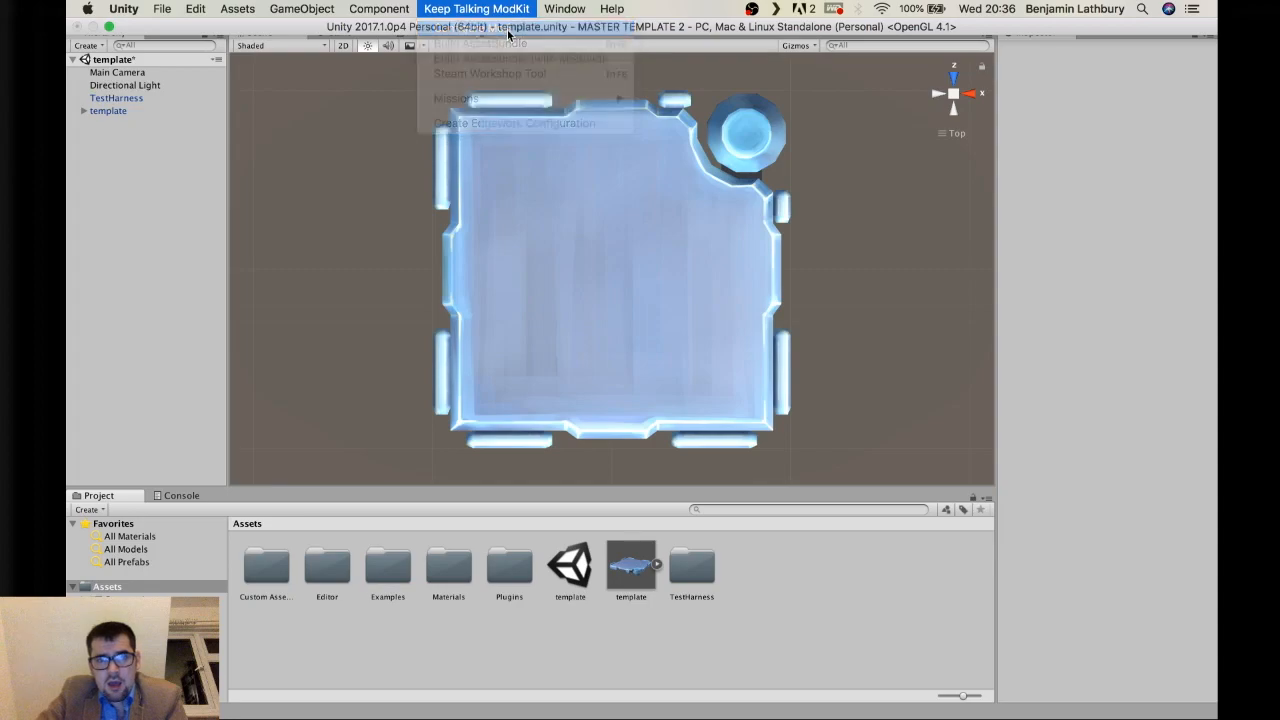
left_click(1155, 91)
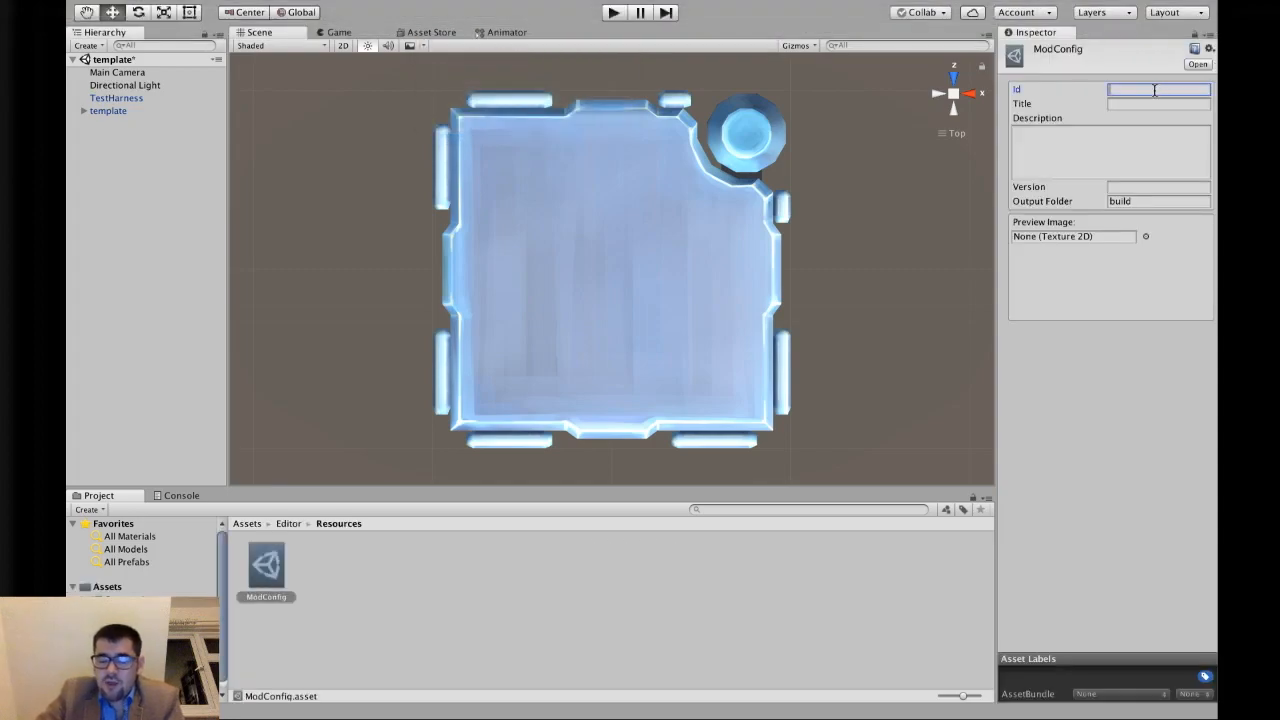
type("template")
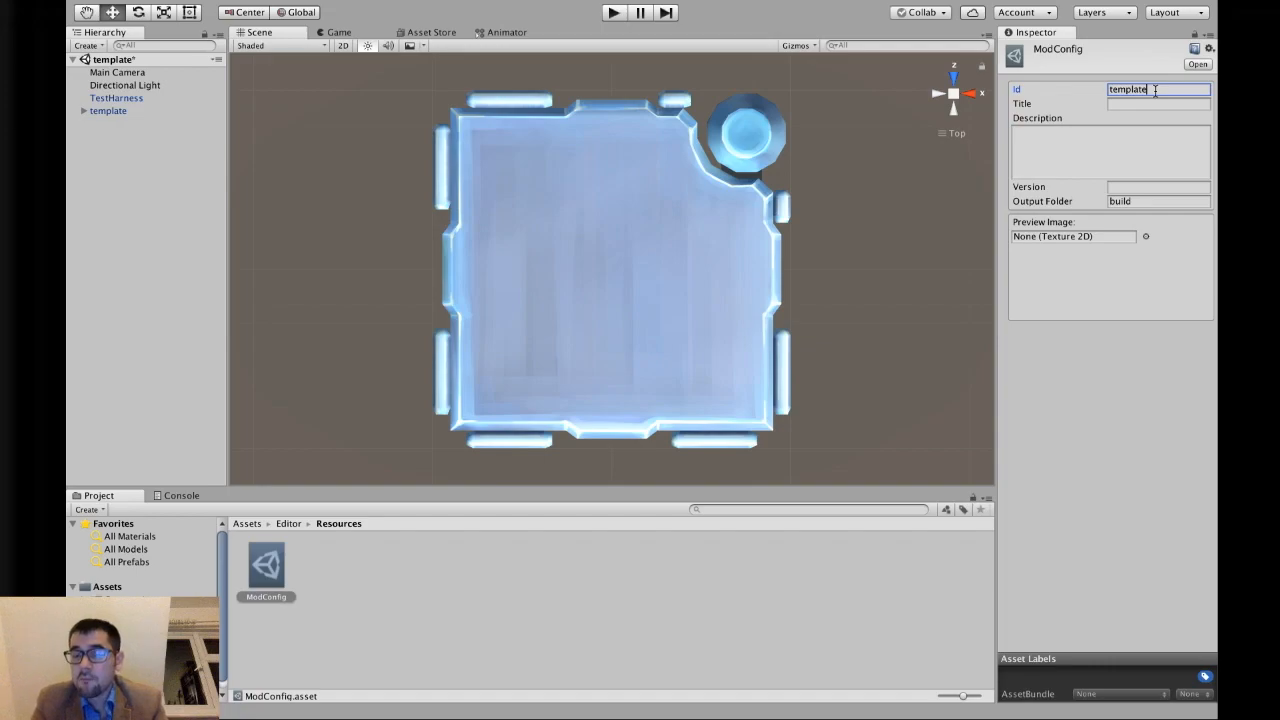
key("Tab")
type("Template")
key("Tab")
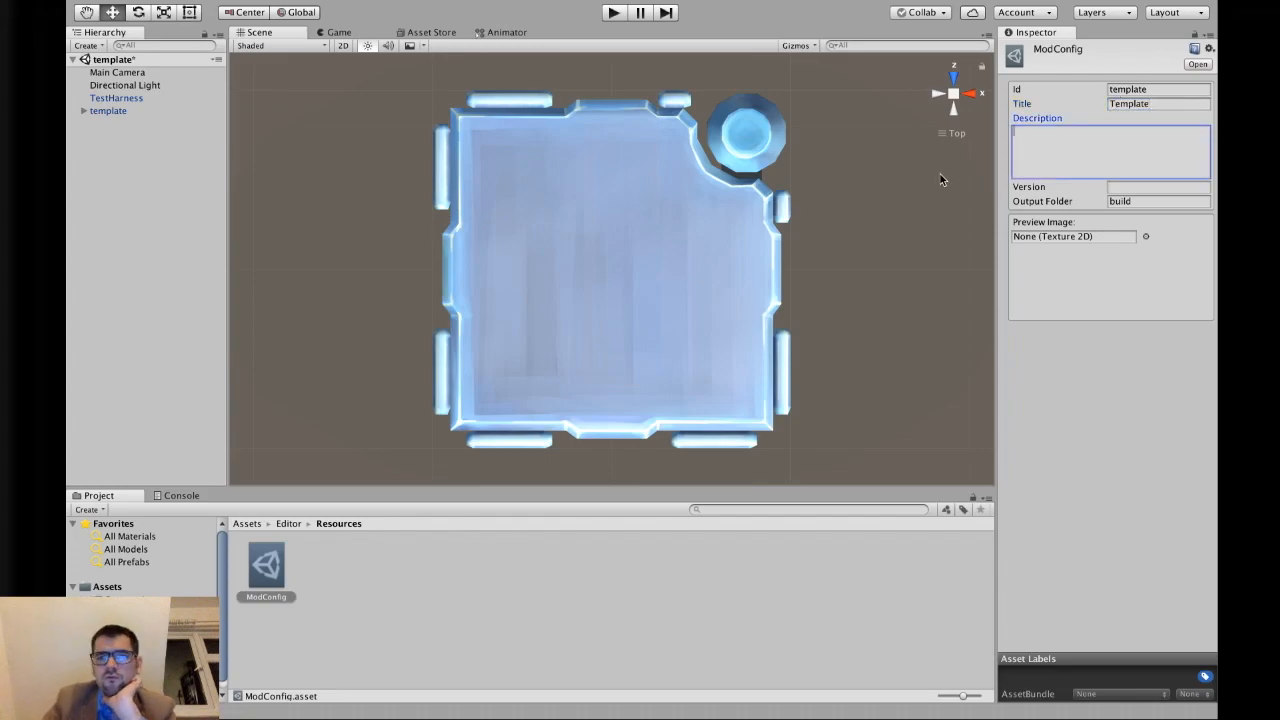
Update the template prefab in Assets from the scene's template object and save the scene
left_click(249, 525)
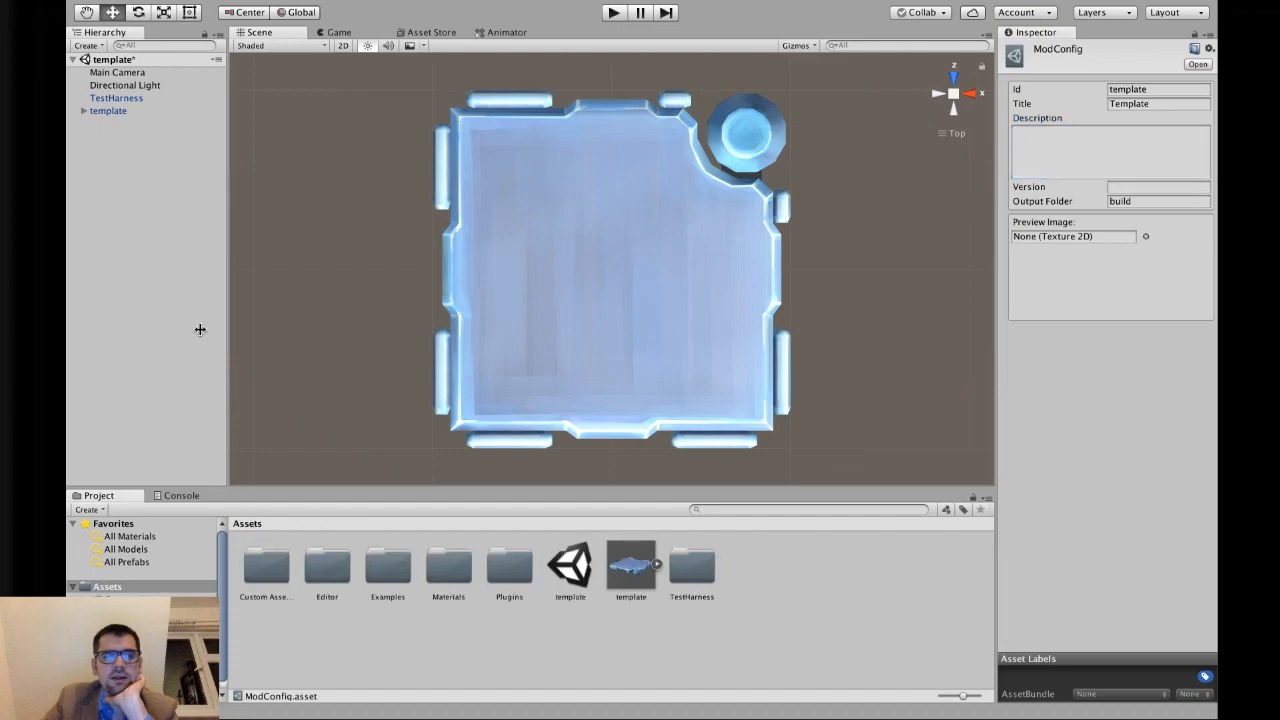
left_click_drag(110, 110, 641, 566)
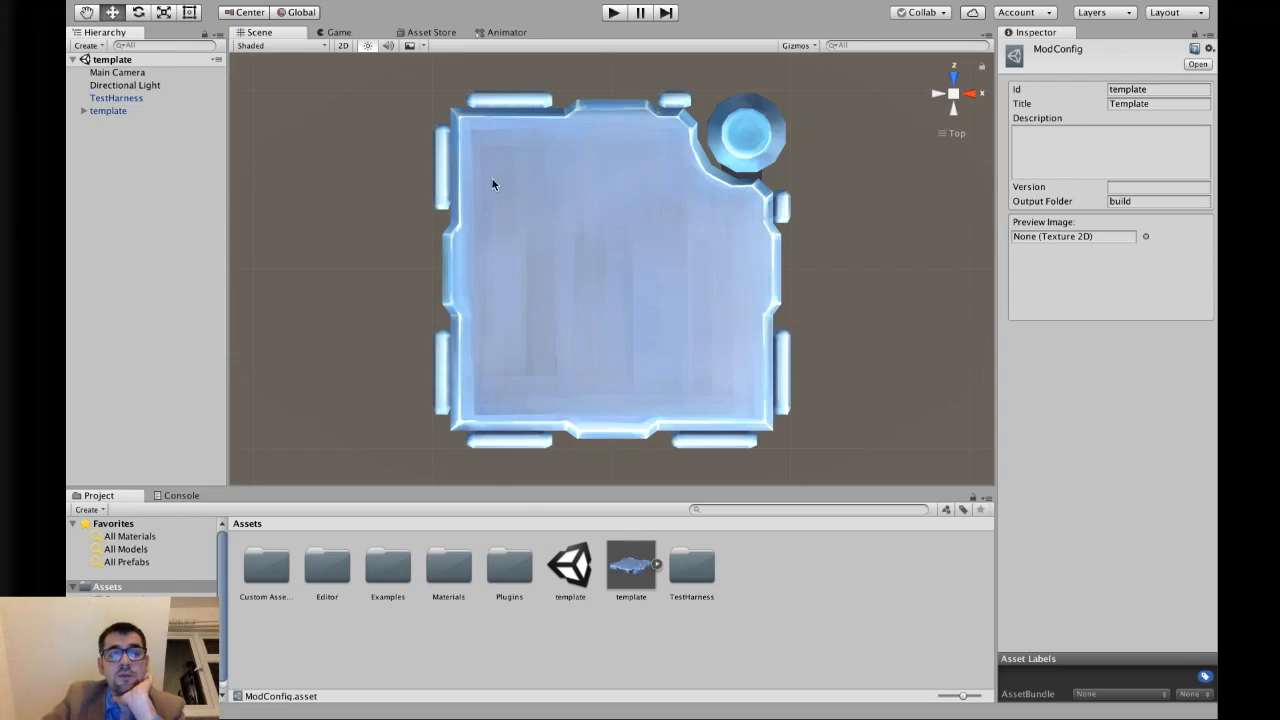
Build the mod's AssetBundle without MSBuild, and check the console's build log against the ModConfig Output Folder setting
left_click(452, 8)
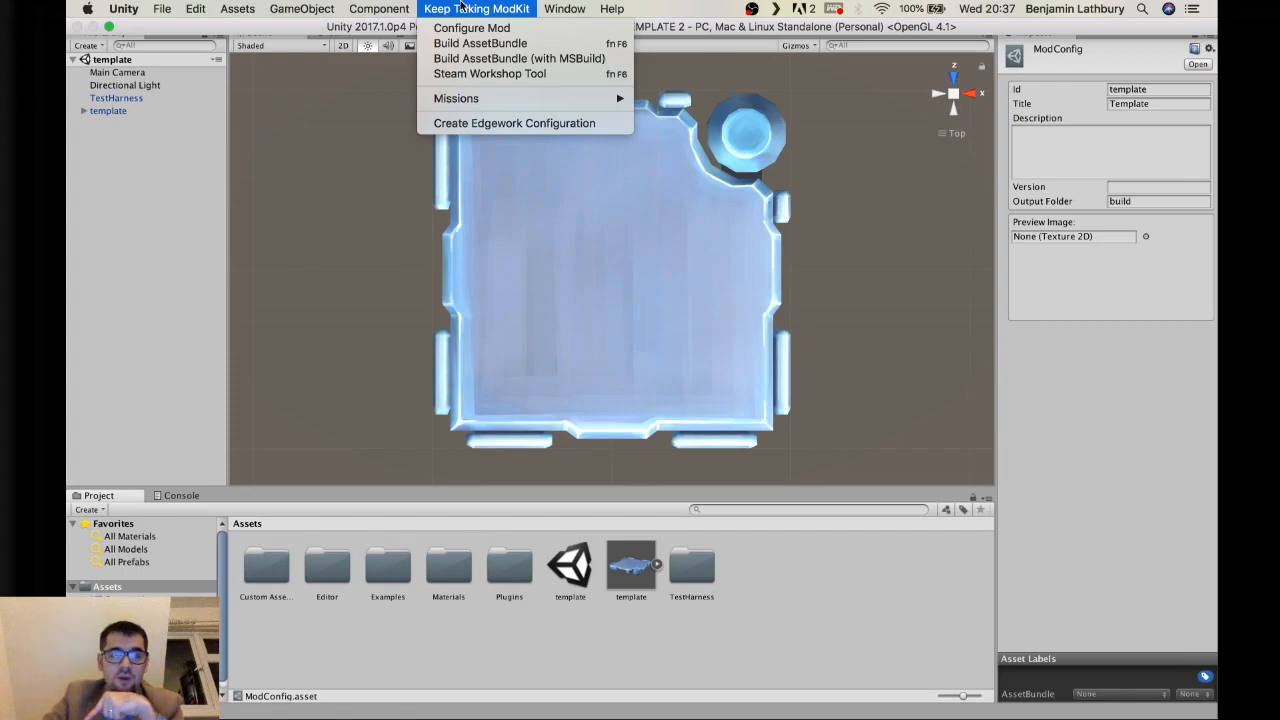
left_click(554, 48)
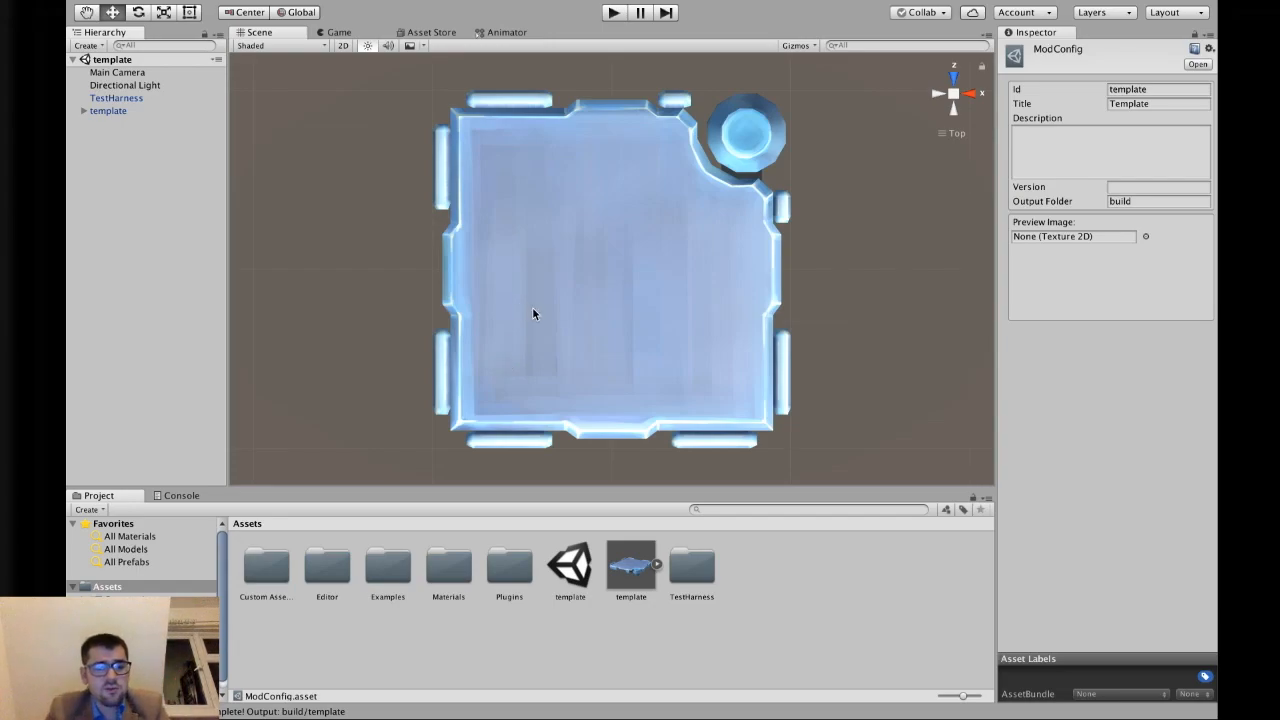
left_click(193, 497)
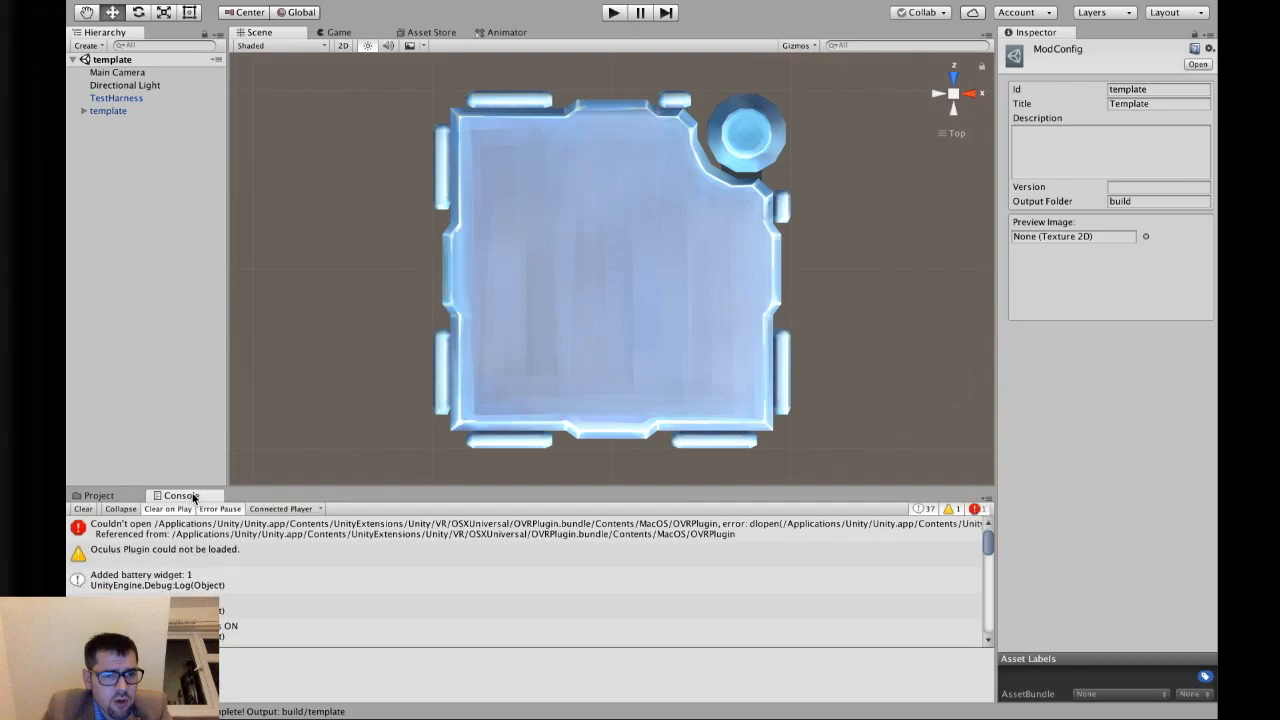
scroll(283, 597, "down", 5)
scroll(283, 597, "down", 5)
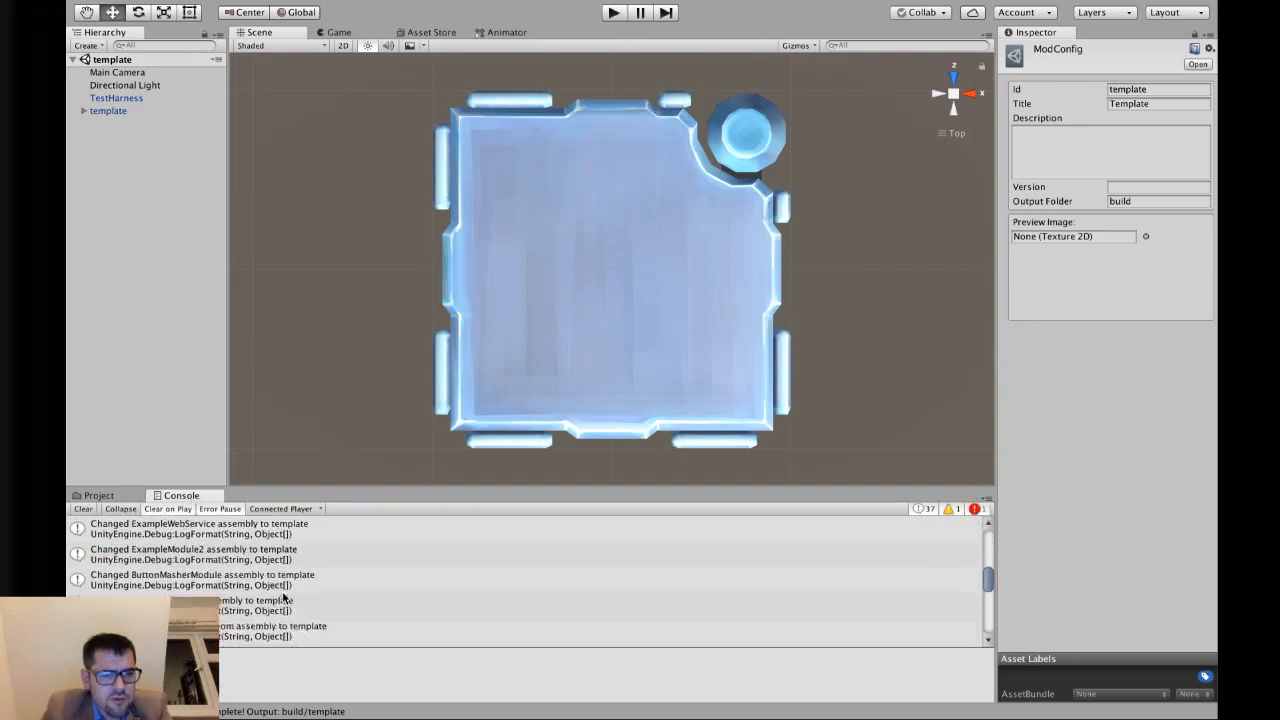
scroll(295, 442, "down", 2)
scroll(340, 370, "up", 5)
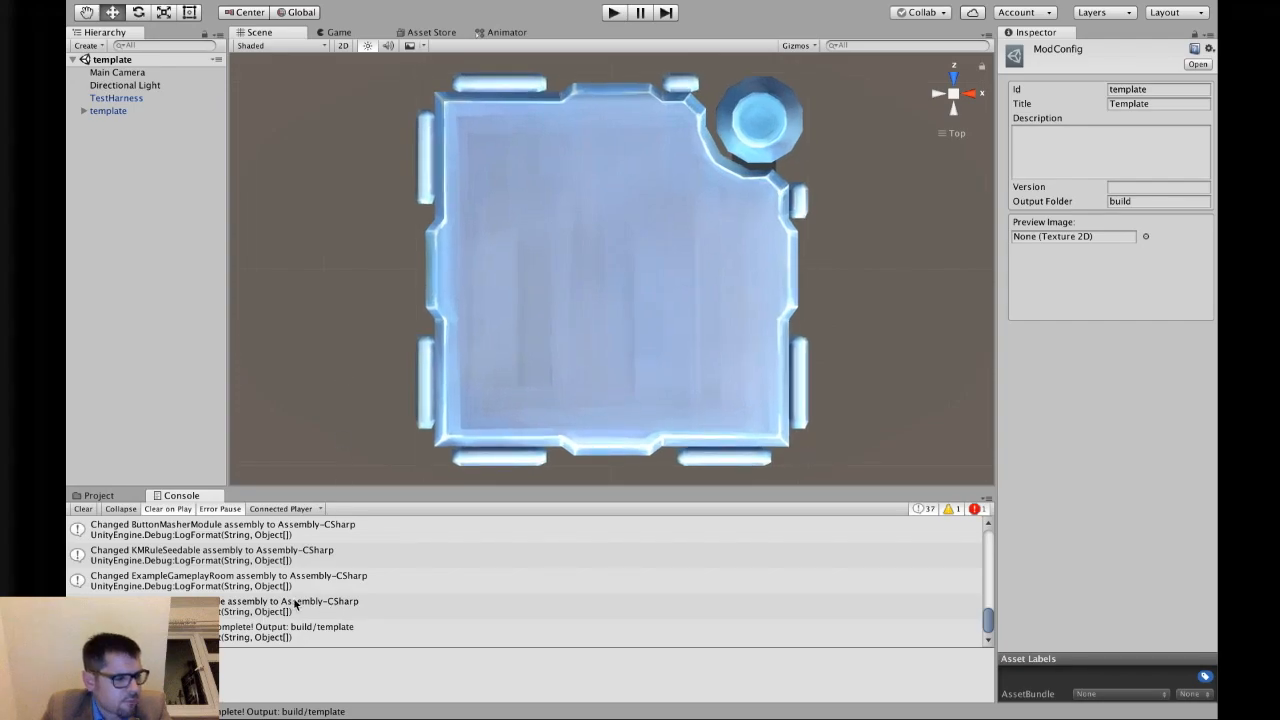
left_click(1118, 204)
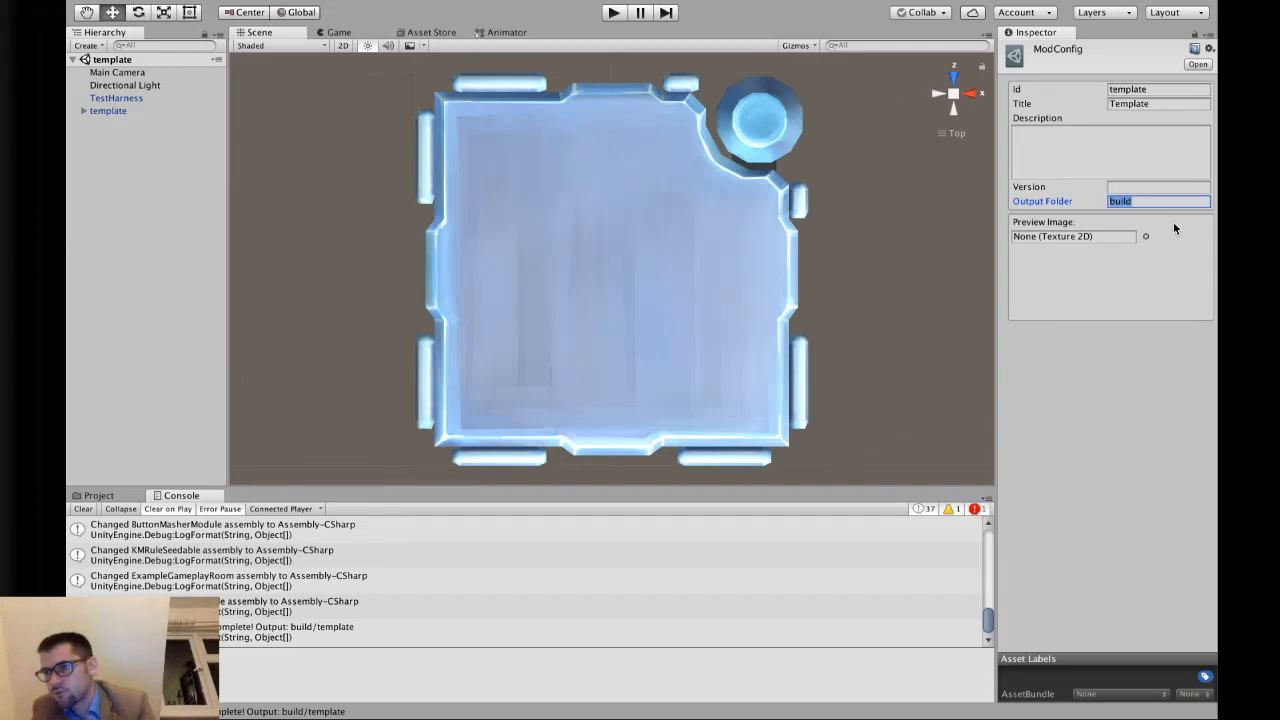
Switch to Finder and examine the built template folder in MASTER TEMPLATE 2's build folder, including Manual and mod.bundle
left_click(1107, 353)
key("ctrl+Left")
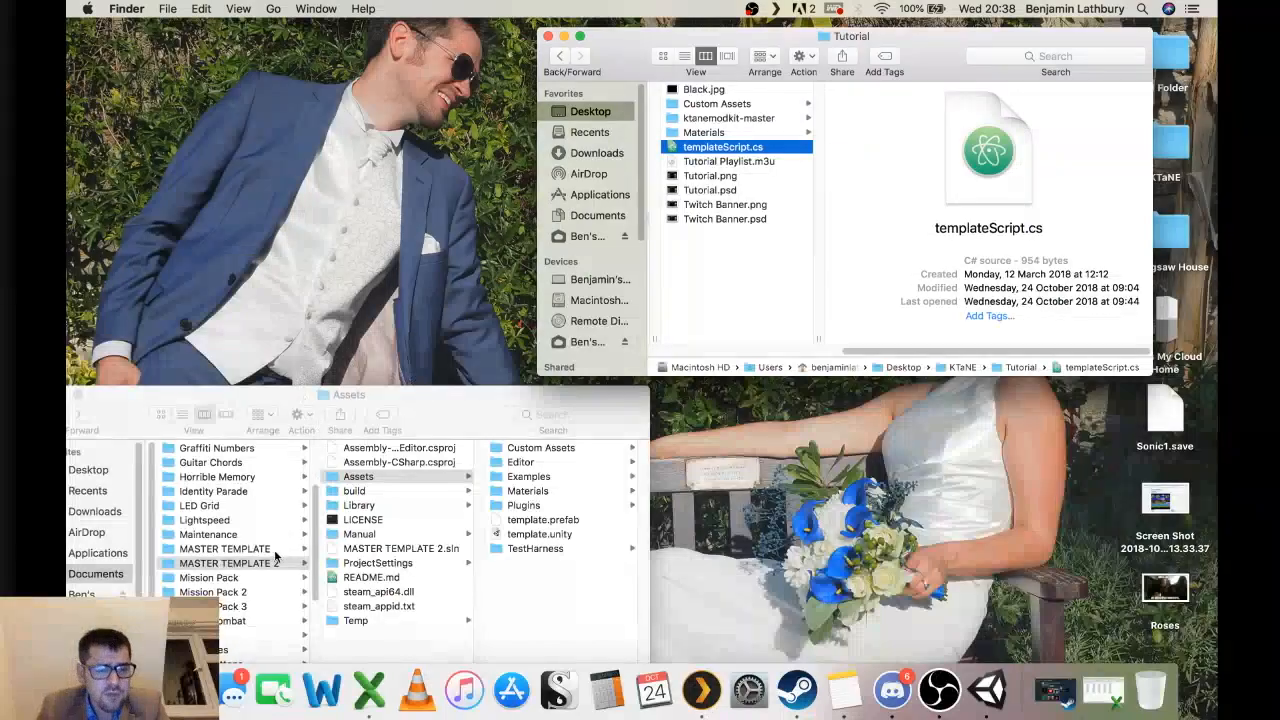
left_click(273, 565)
left_click(362, 505)
left_click(393, 491)
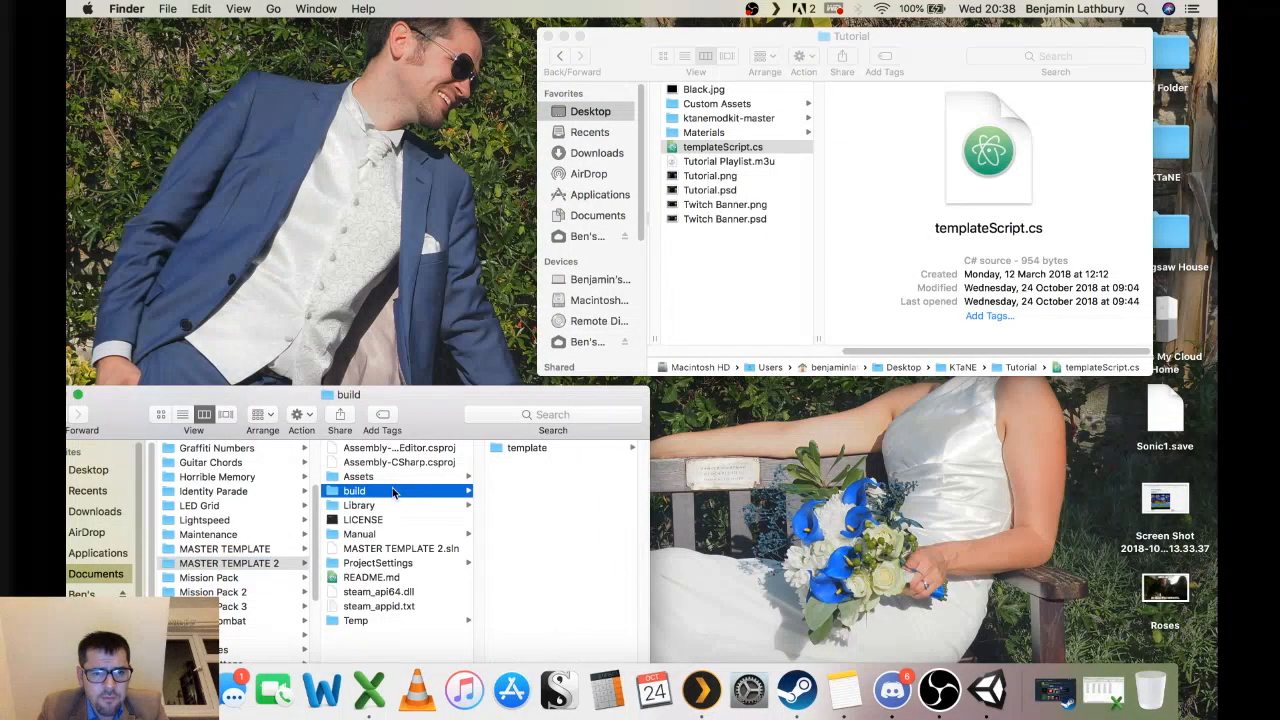
left_click_drag(424, 388, 452, 253)
left_click(555, 303)
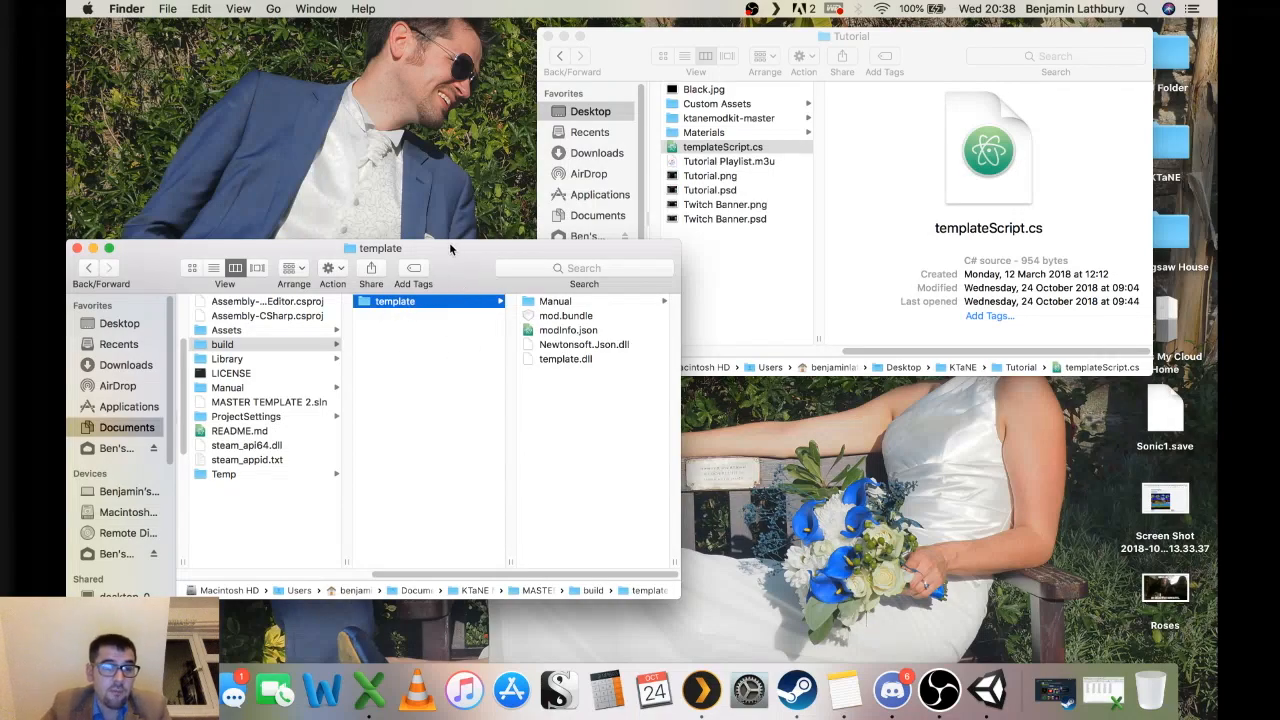
left_click(555, 303)
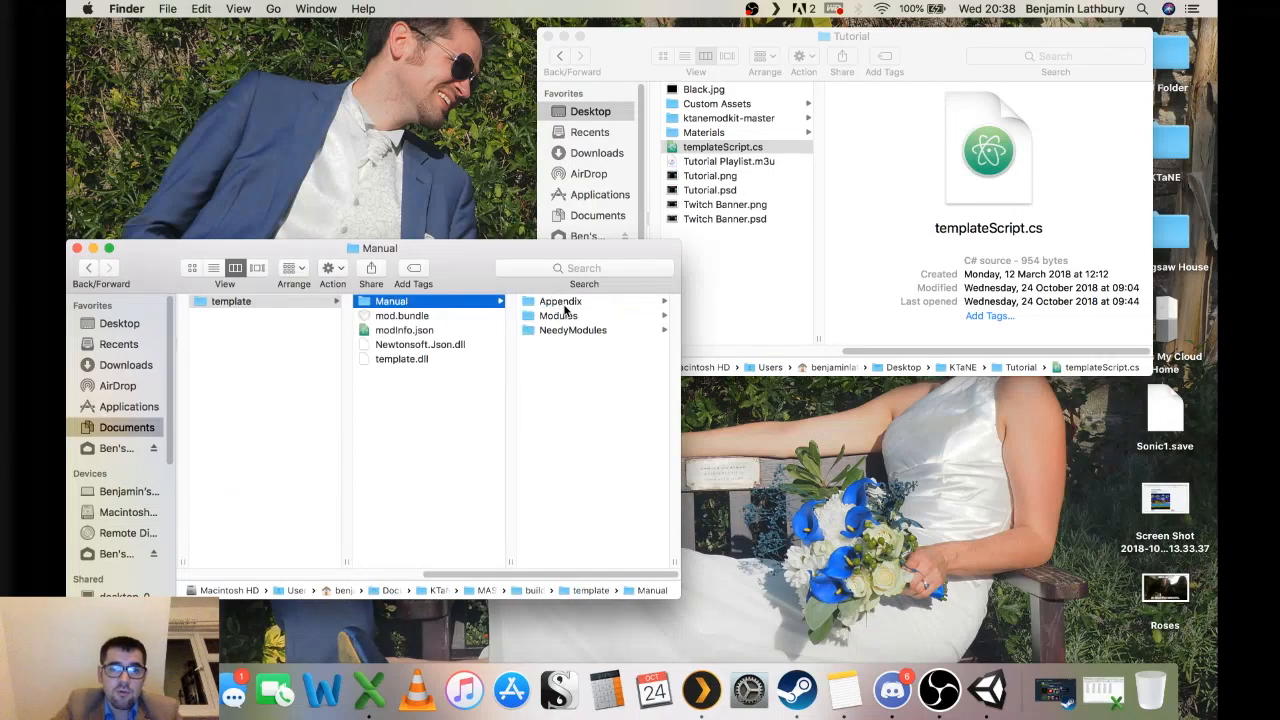
left_click(405, 318)
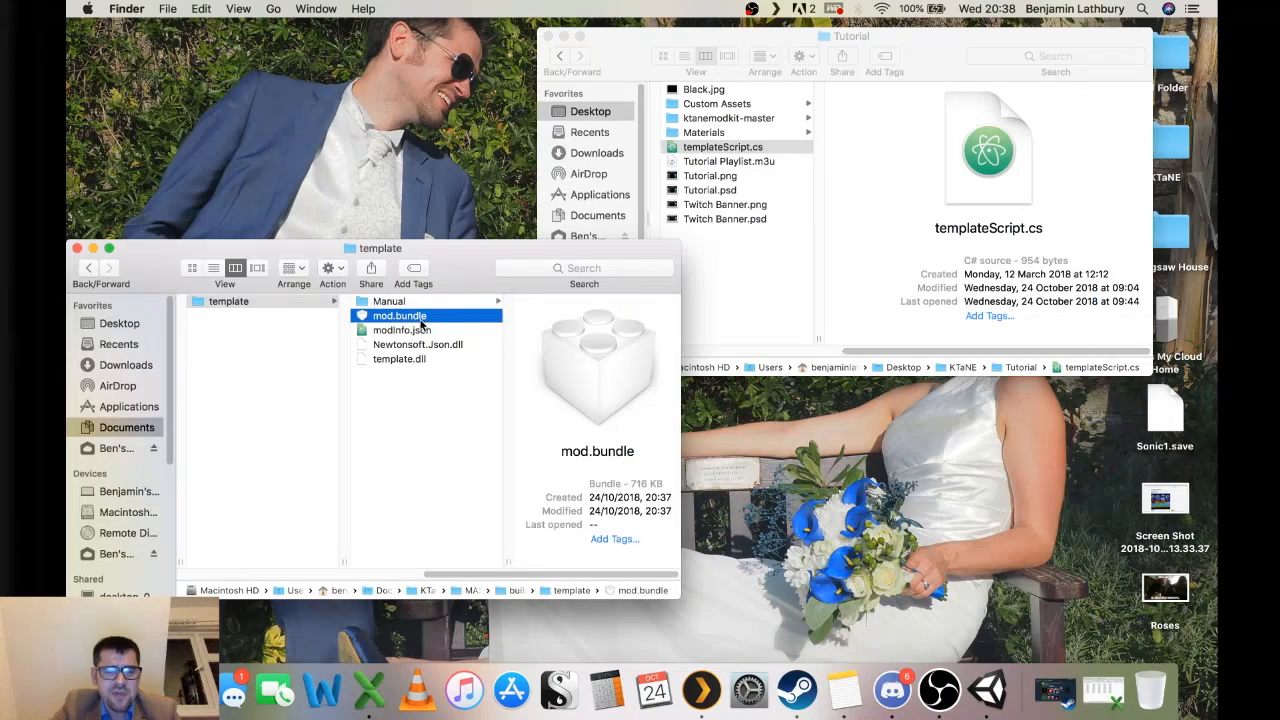
Copy the template folder from build, and open the game's Directory alias in the desktop's KTaNE folder
left_click(271, 348)
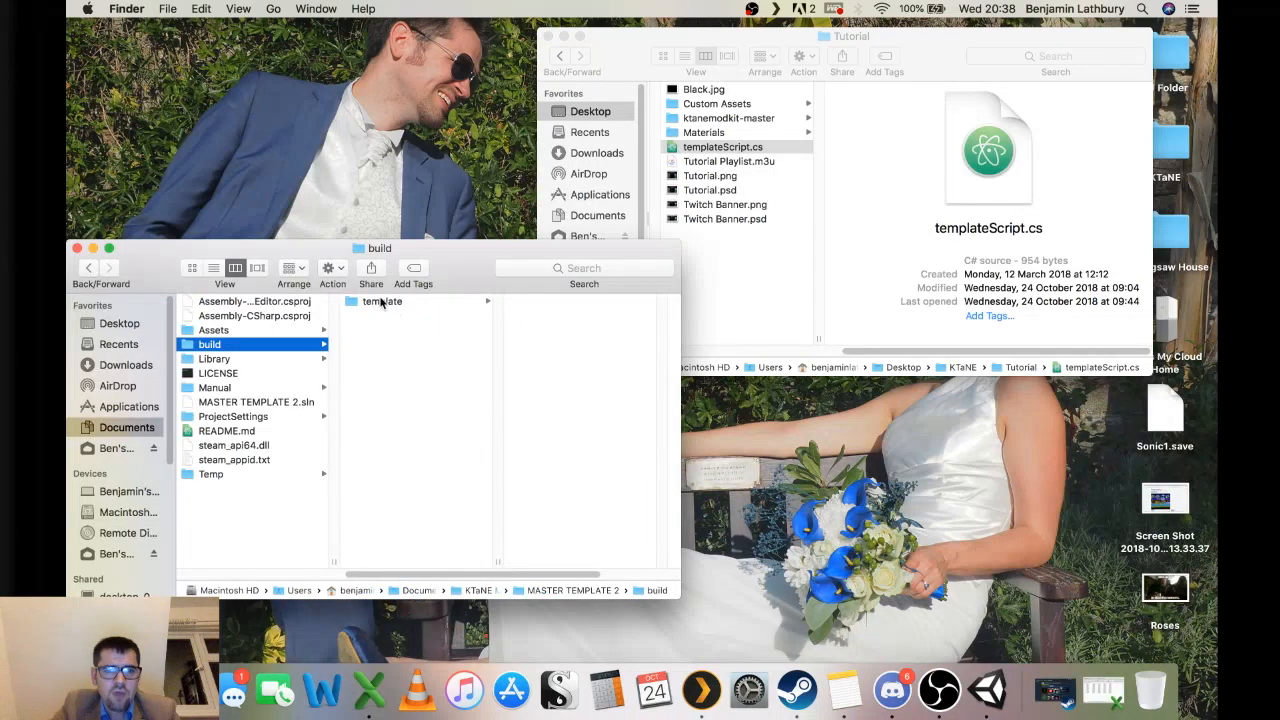
left_click(385, 303)
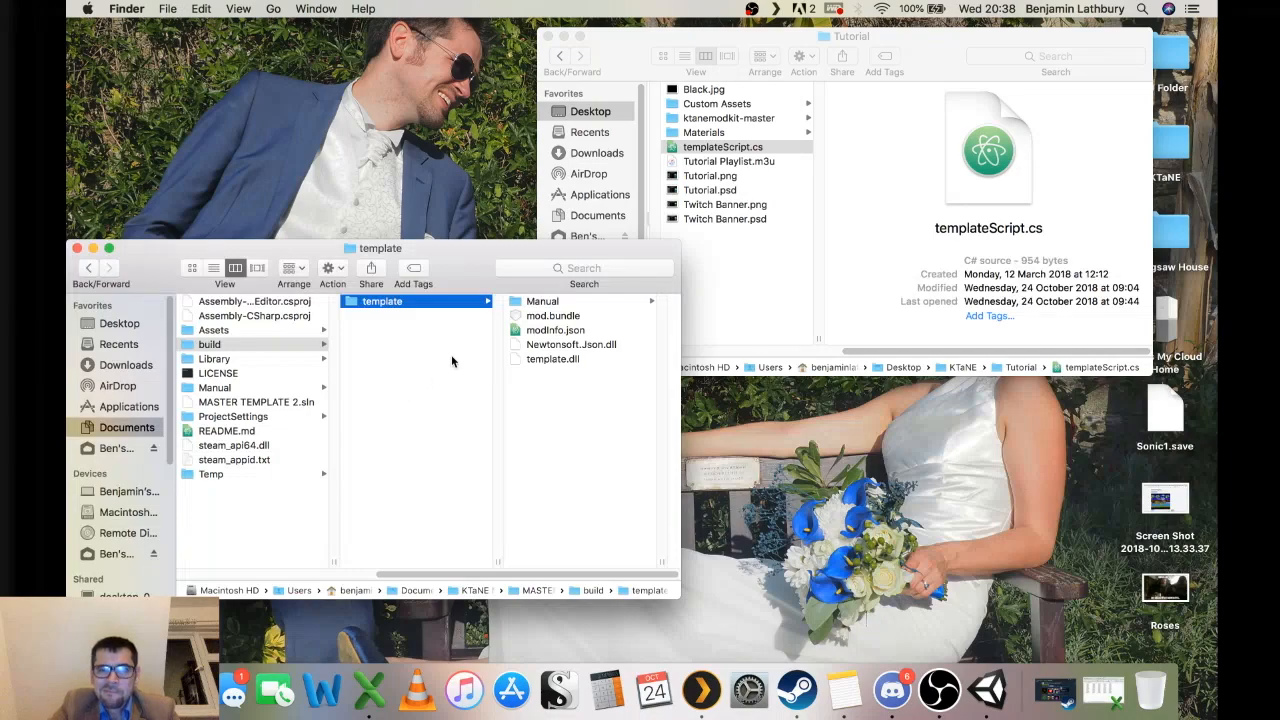
left_click_drag(915, 43, 830, 47)
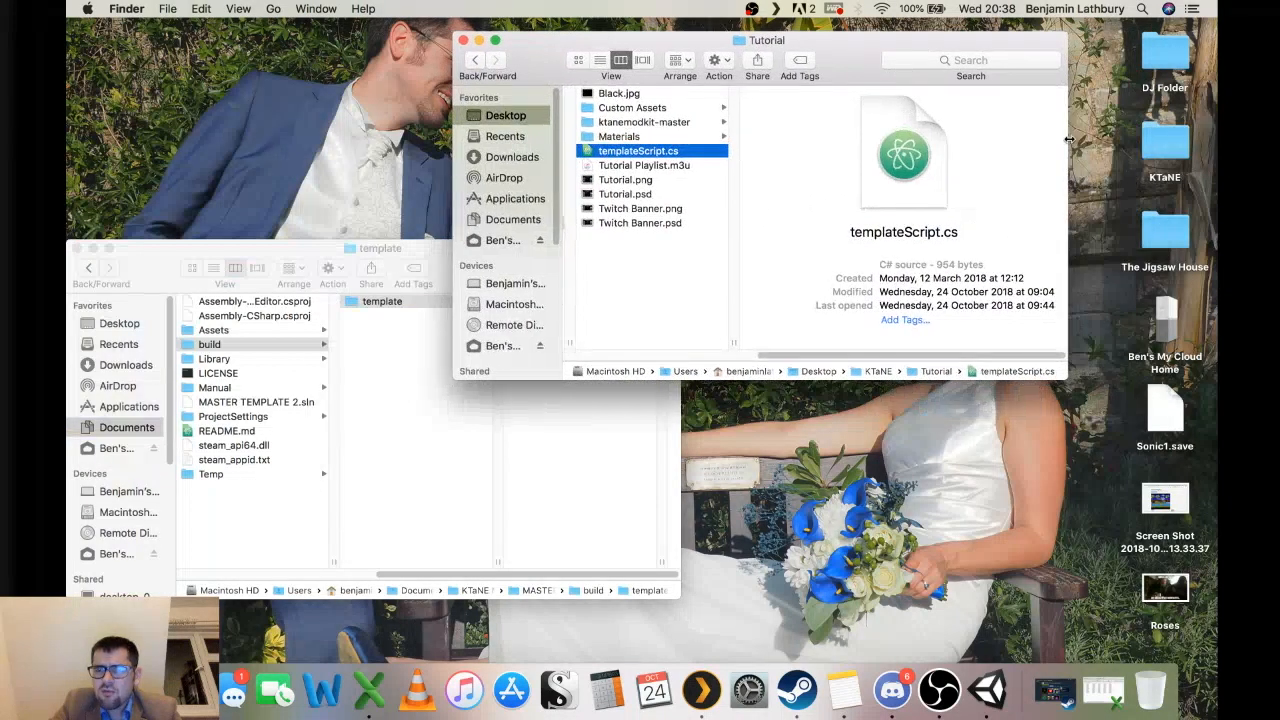
left_click(1151, 146)
double_click(1151, 146)
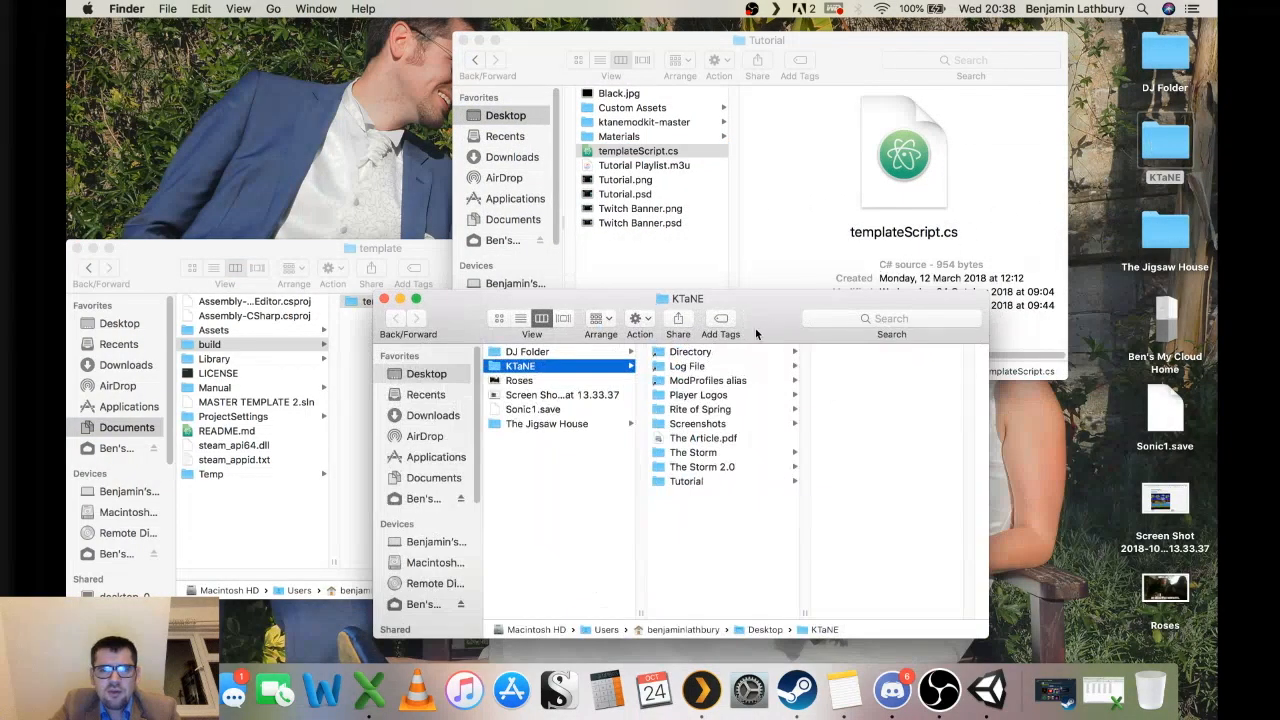
left_click(703, 355)
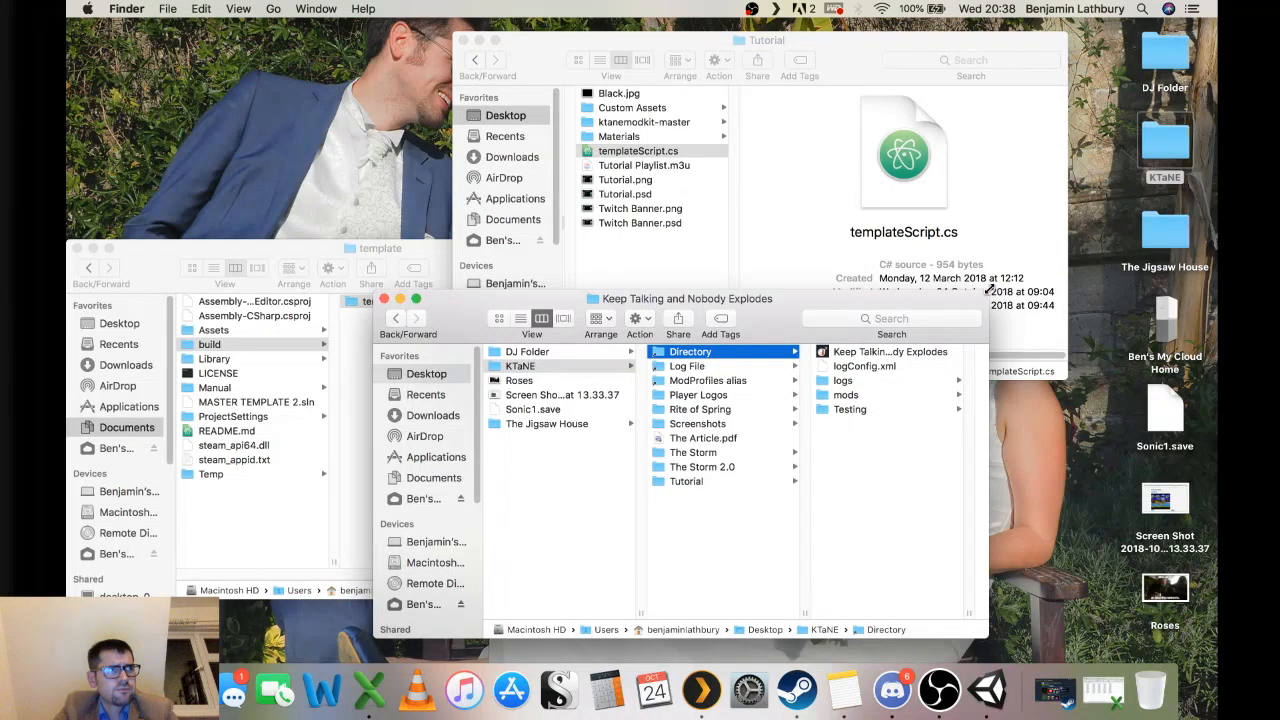
Look through the Testing, logs and mods folders in the Keep Talking and Nobody Explodes directory
left_click(849, 409)
left_click(850, 351)
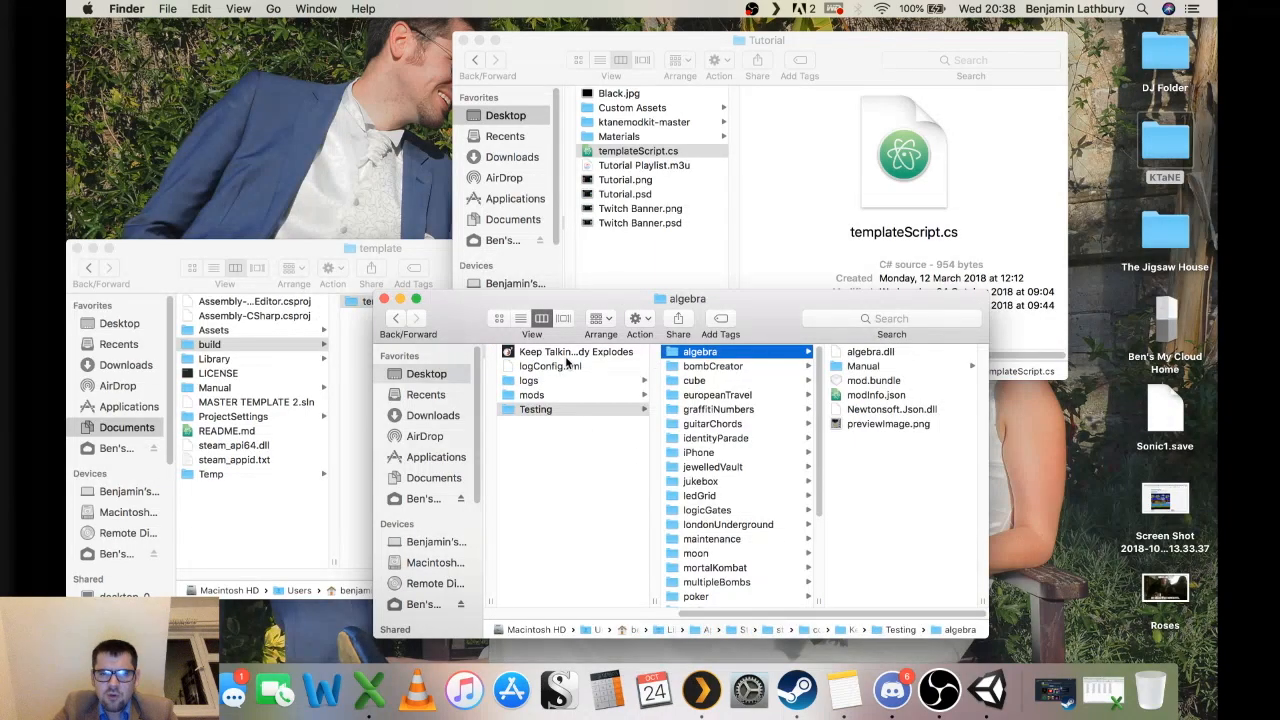
left_click(568, 355)
left_click(603, 368)
left_click(601, 382)
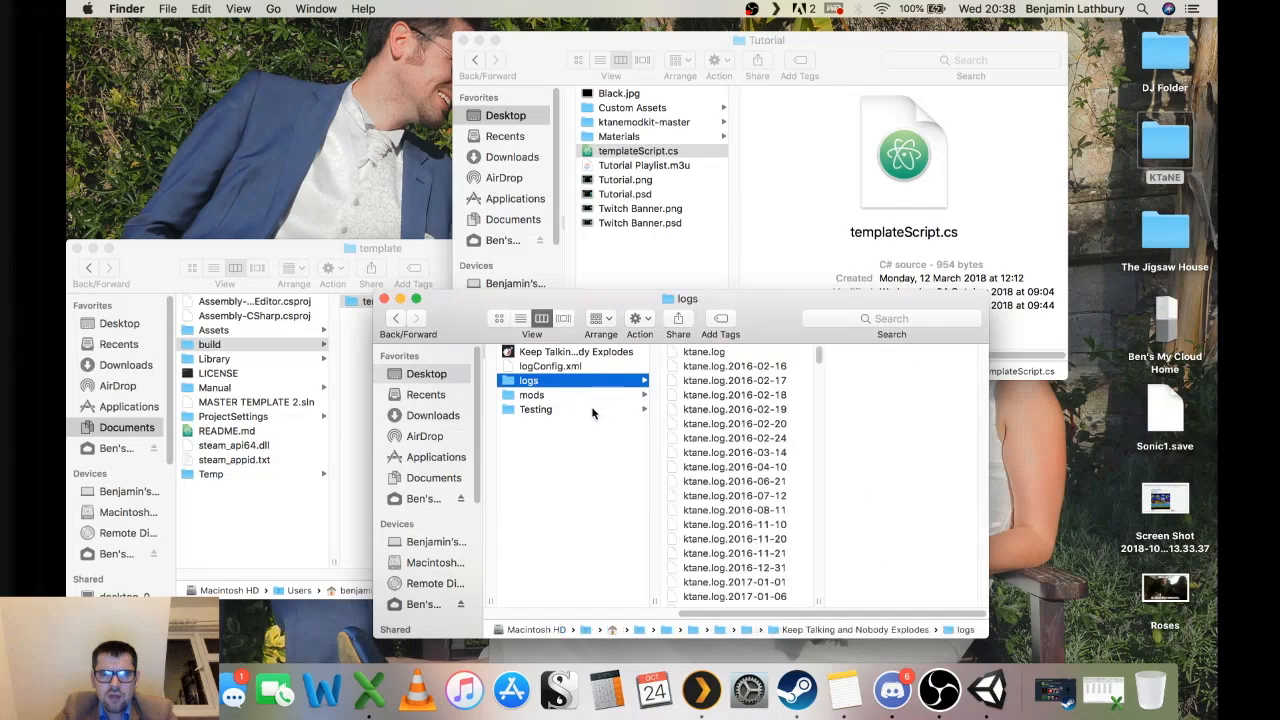
left_click(596, 411)
left_click(596, 395)
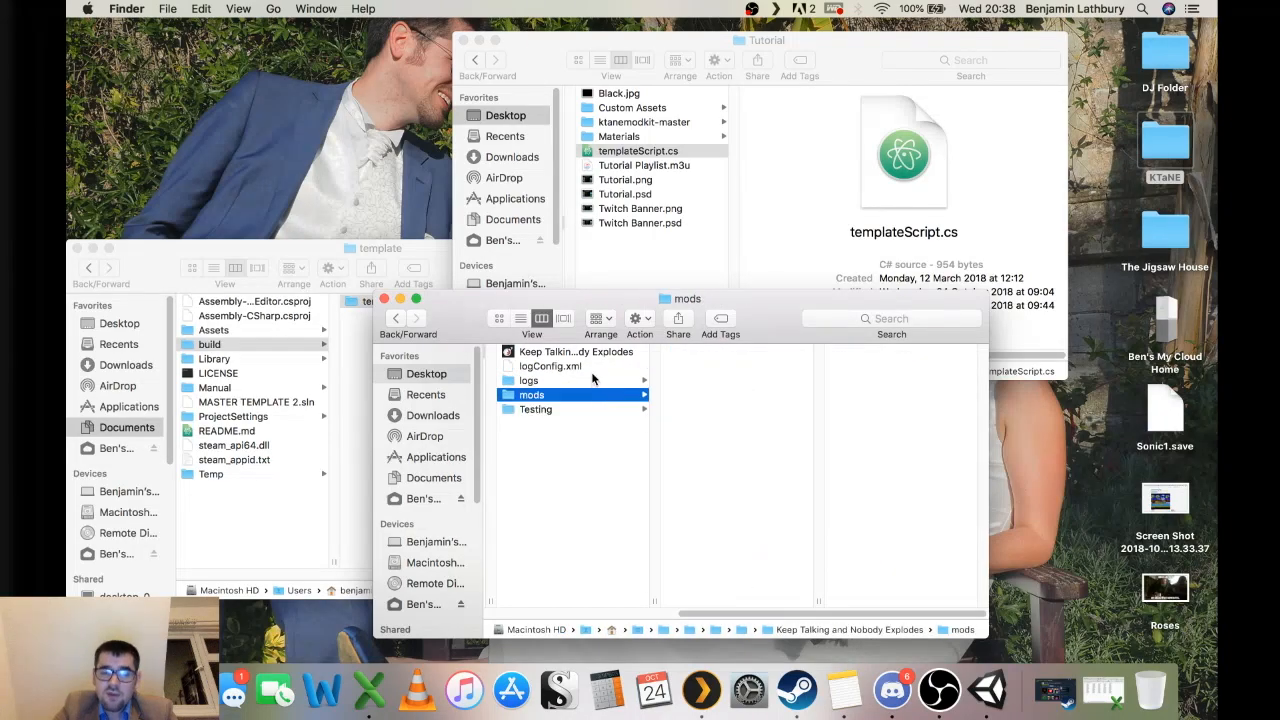
left_click(592, 381)
left_click(589, 396)
left_click(587, 461)
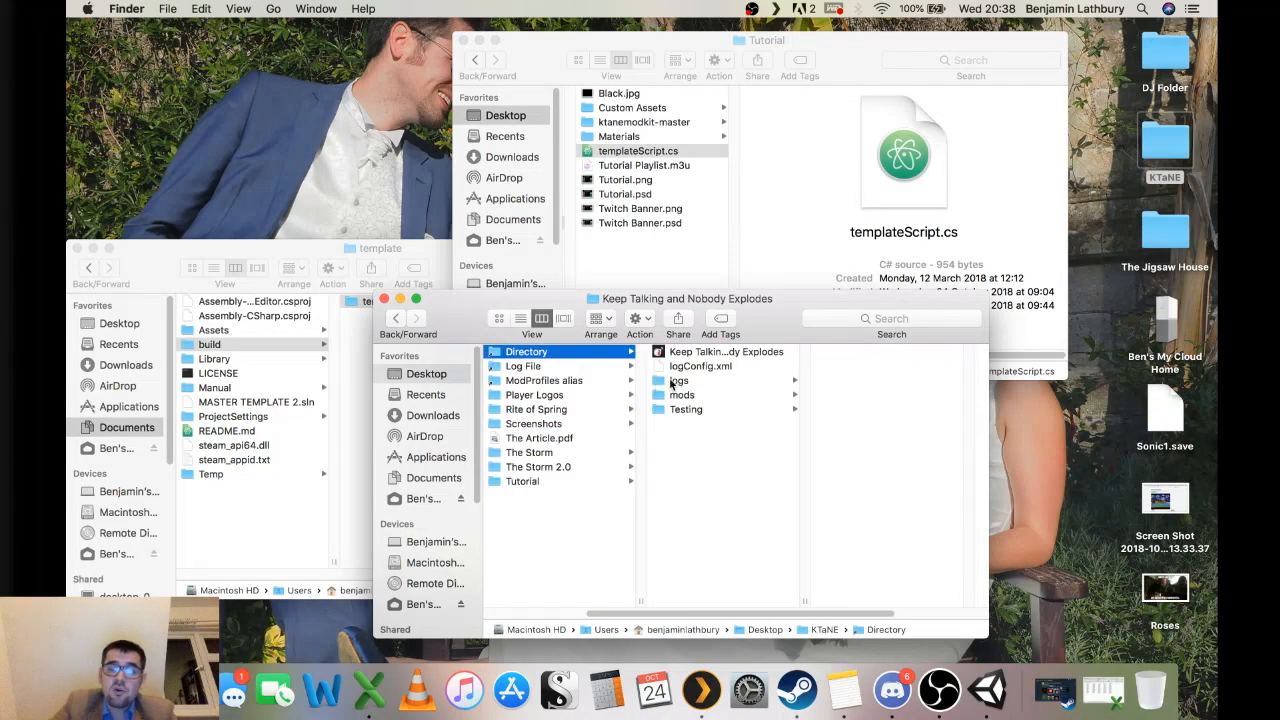
Move the game directory's mods folder to the Trash and create a new folder named mods in its place
right_click(710, 394)
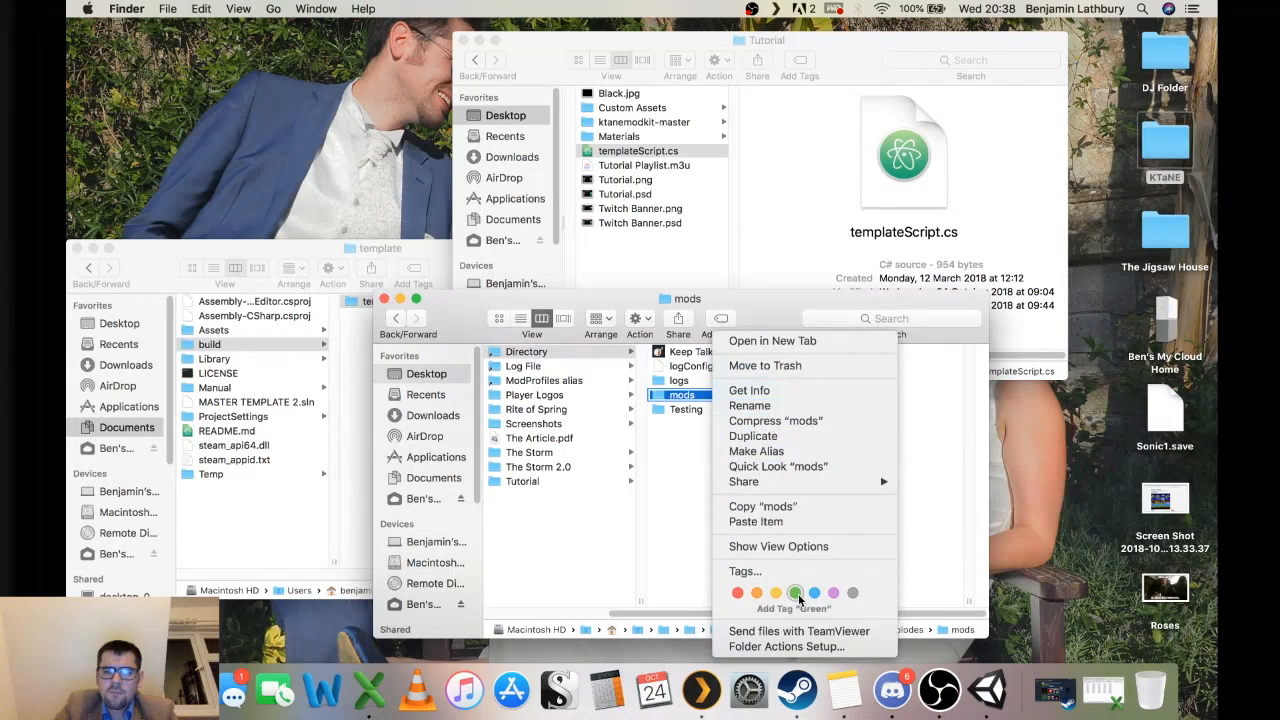
left_click(813, 365)
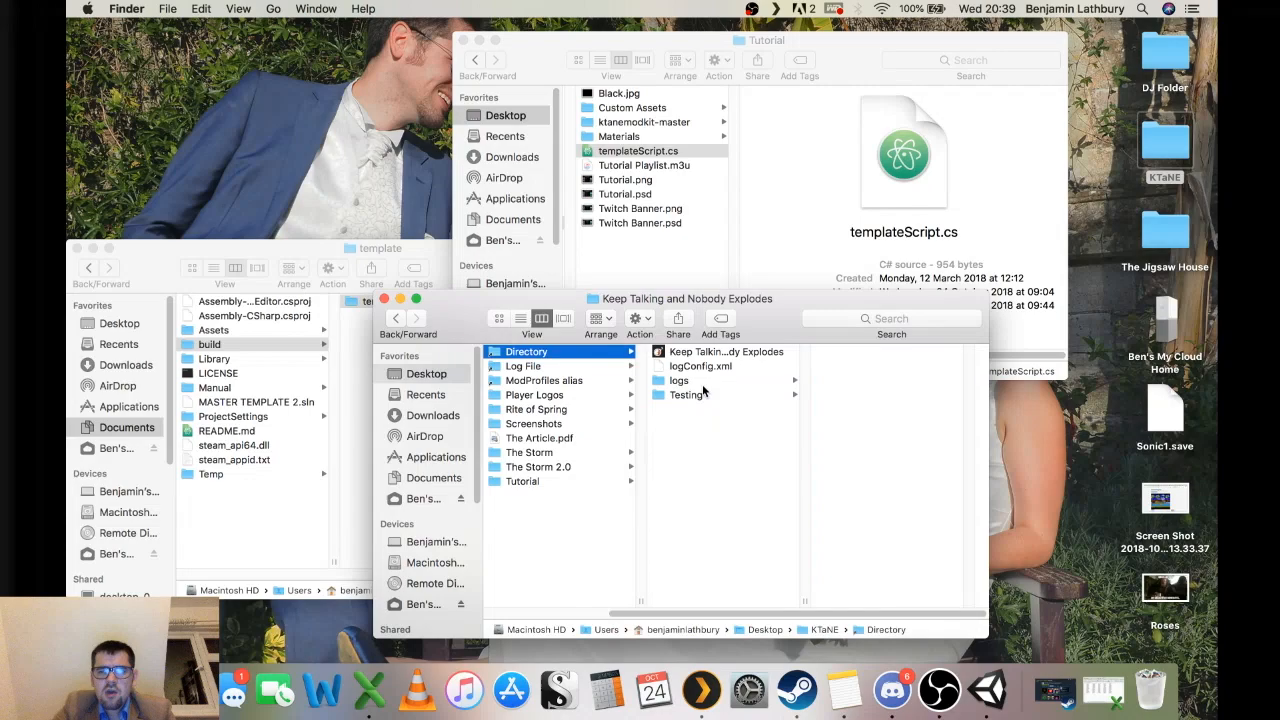
right_click(706, 468)
left_click(747, 468)
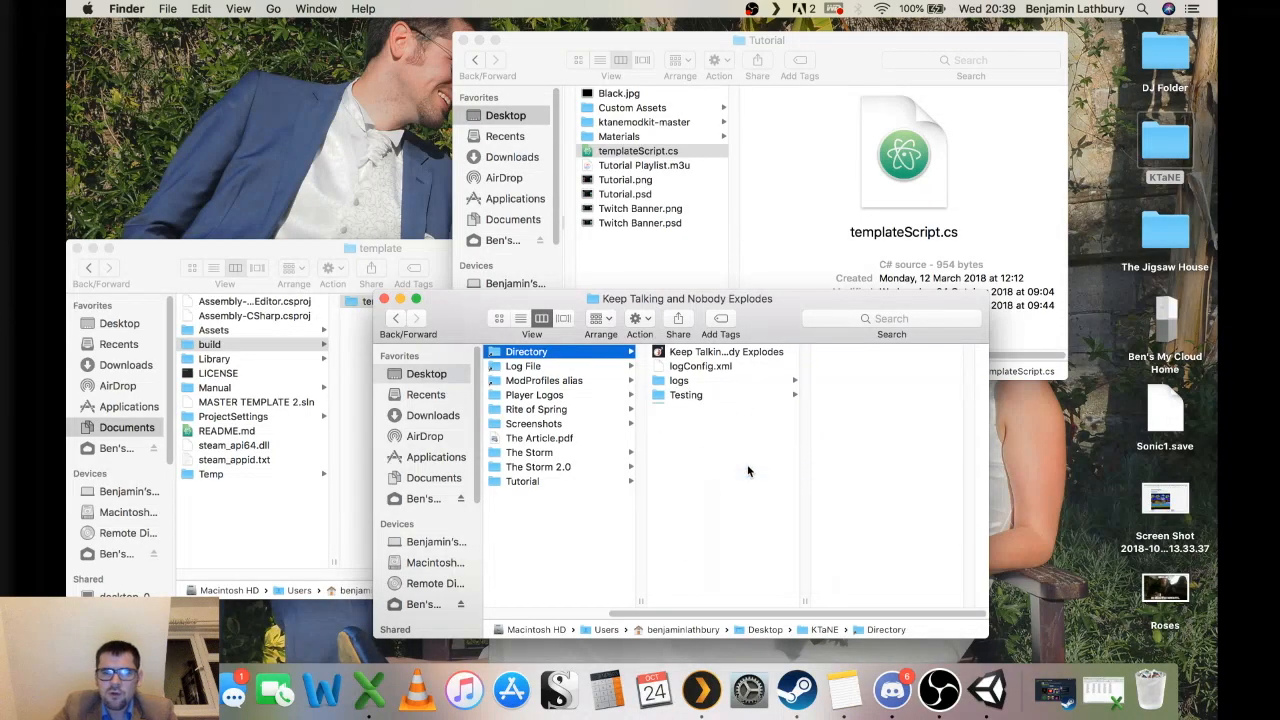
type("mods")
key("Return")
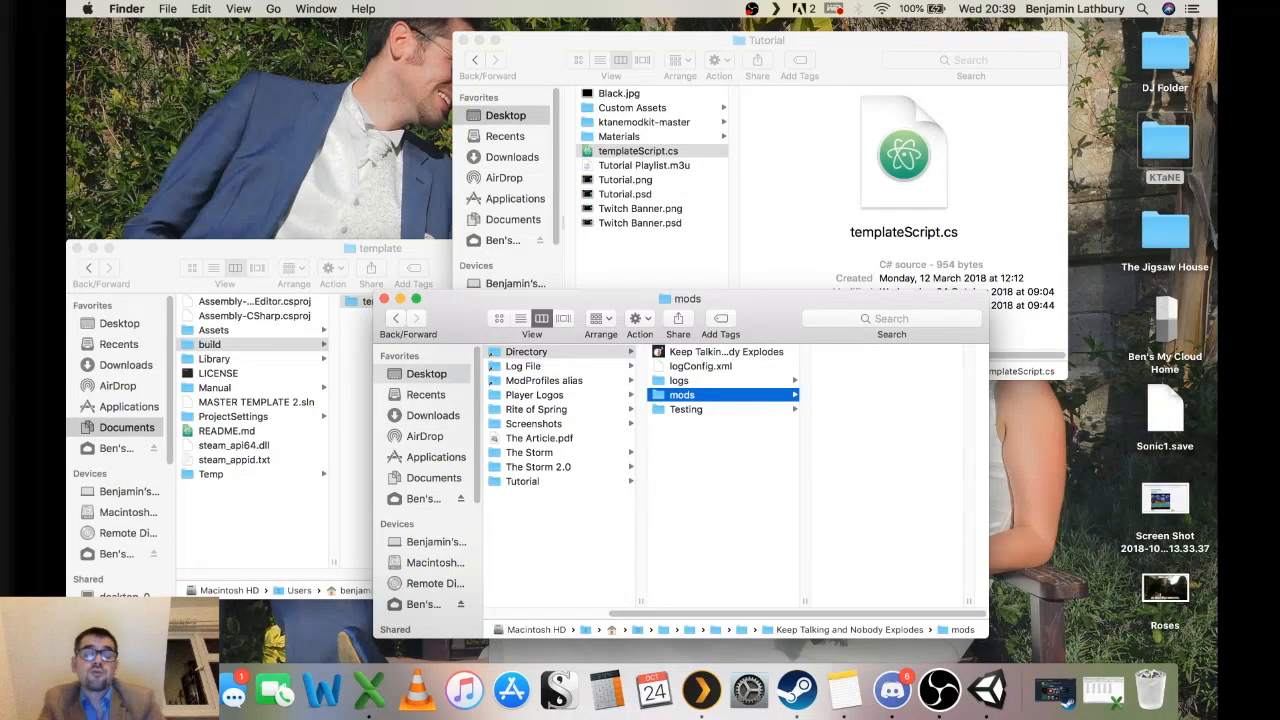
Paste the built template folder into the new mods folder
key("Up")
key("Down")
key("Down")
key("Up")
key("Right")
key("super+v")
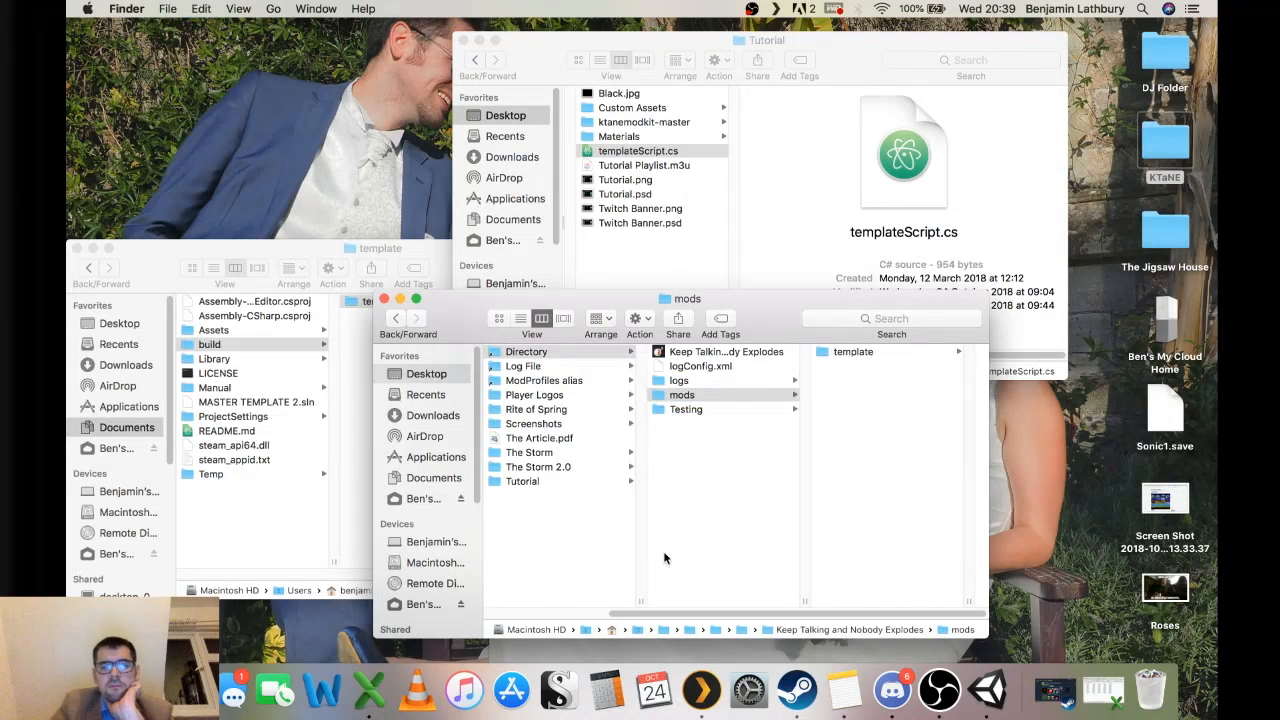
Copy the zoom mod folder from Testing into the mods folder alongside template
left_click(730, 409)
scroll(835, 415, "down", 5)
scroll(840, 420, "up", 5)
scroll(848, 430, "down", 1)
scroll(848, 430, "down", 3)
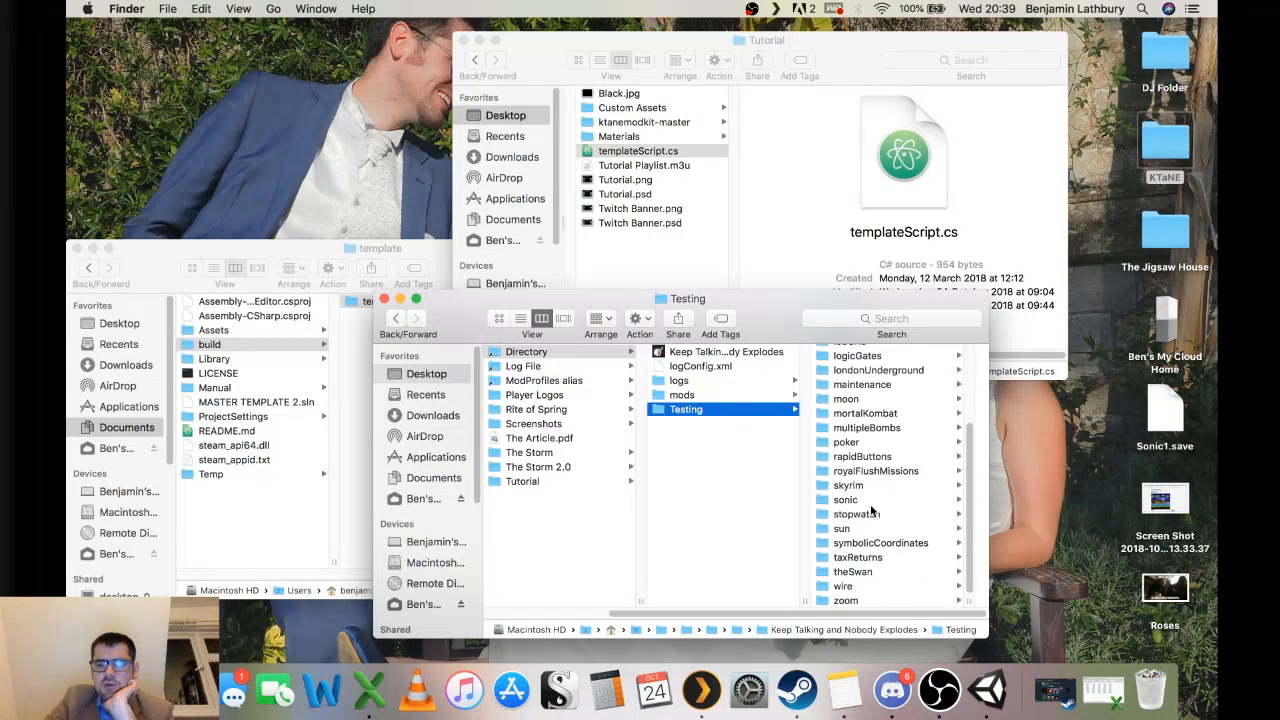
left_click(860, 598)
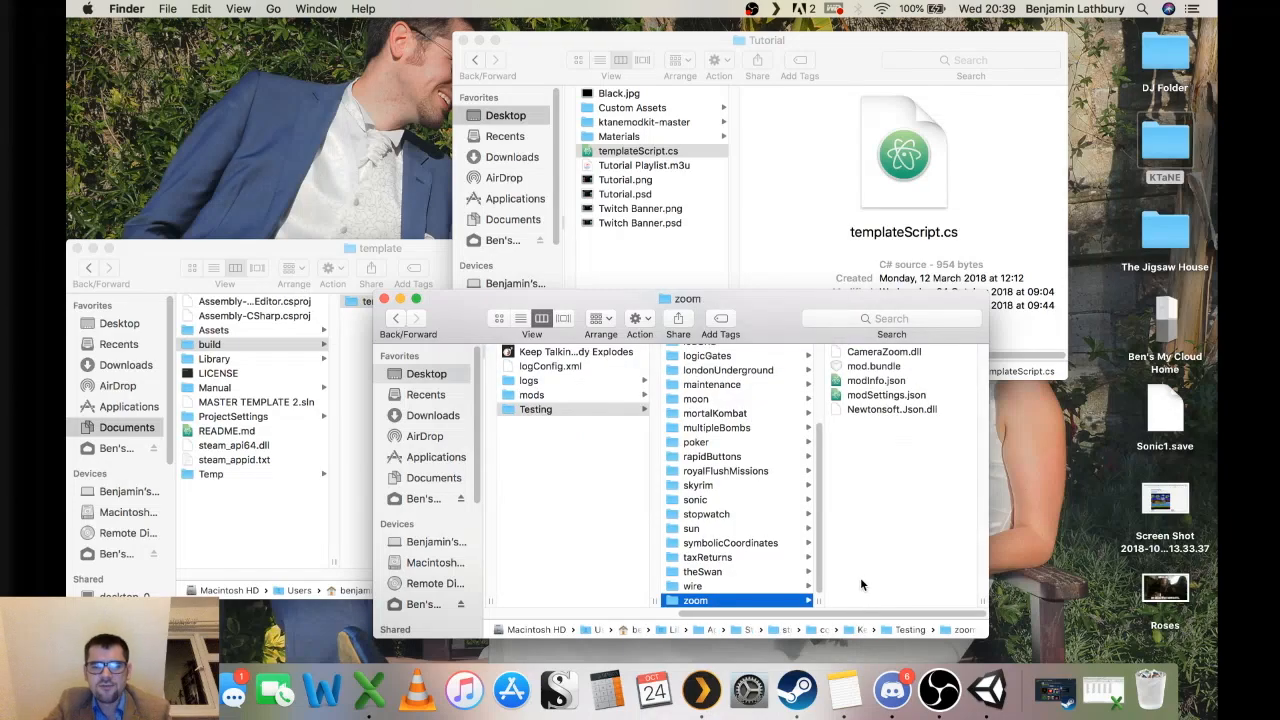
left_click(564, 396)
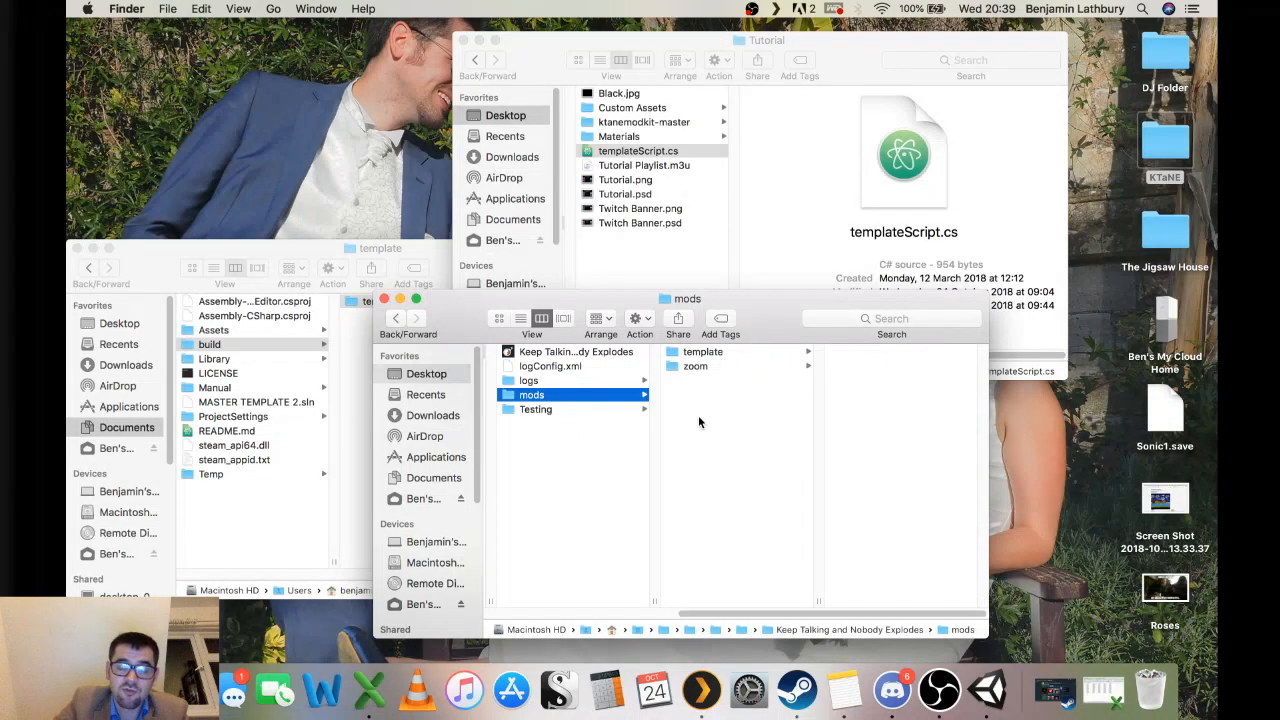
Launch Keep Talking and Nobody Explodes from the game directory
left_click(594, 352)
double_click(594, 352)
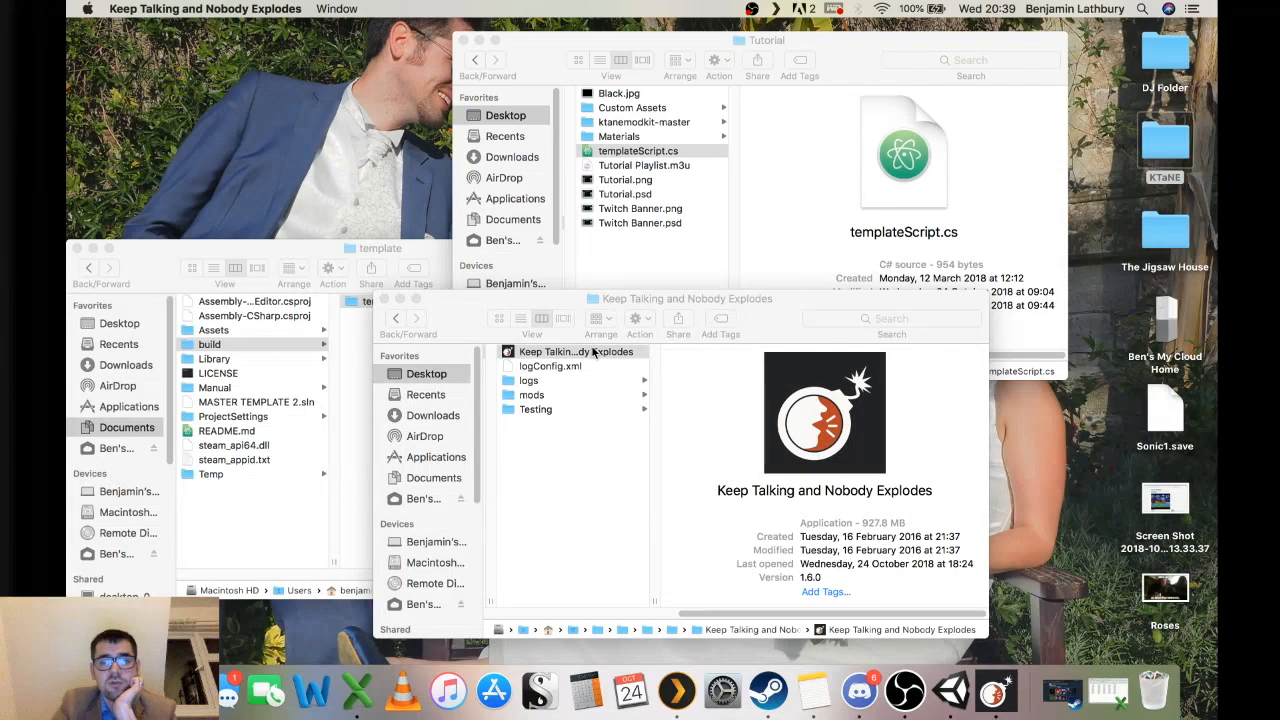